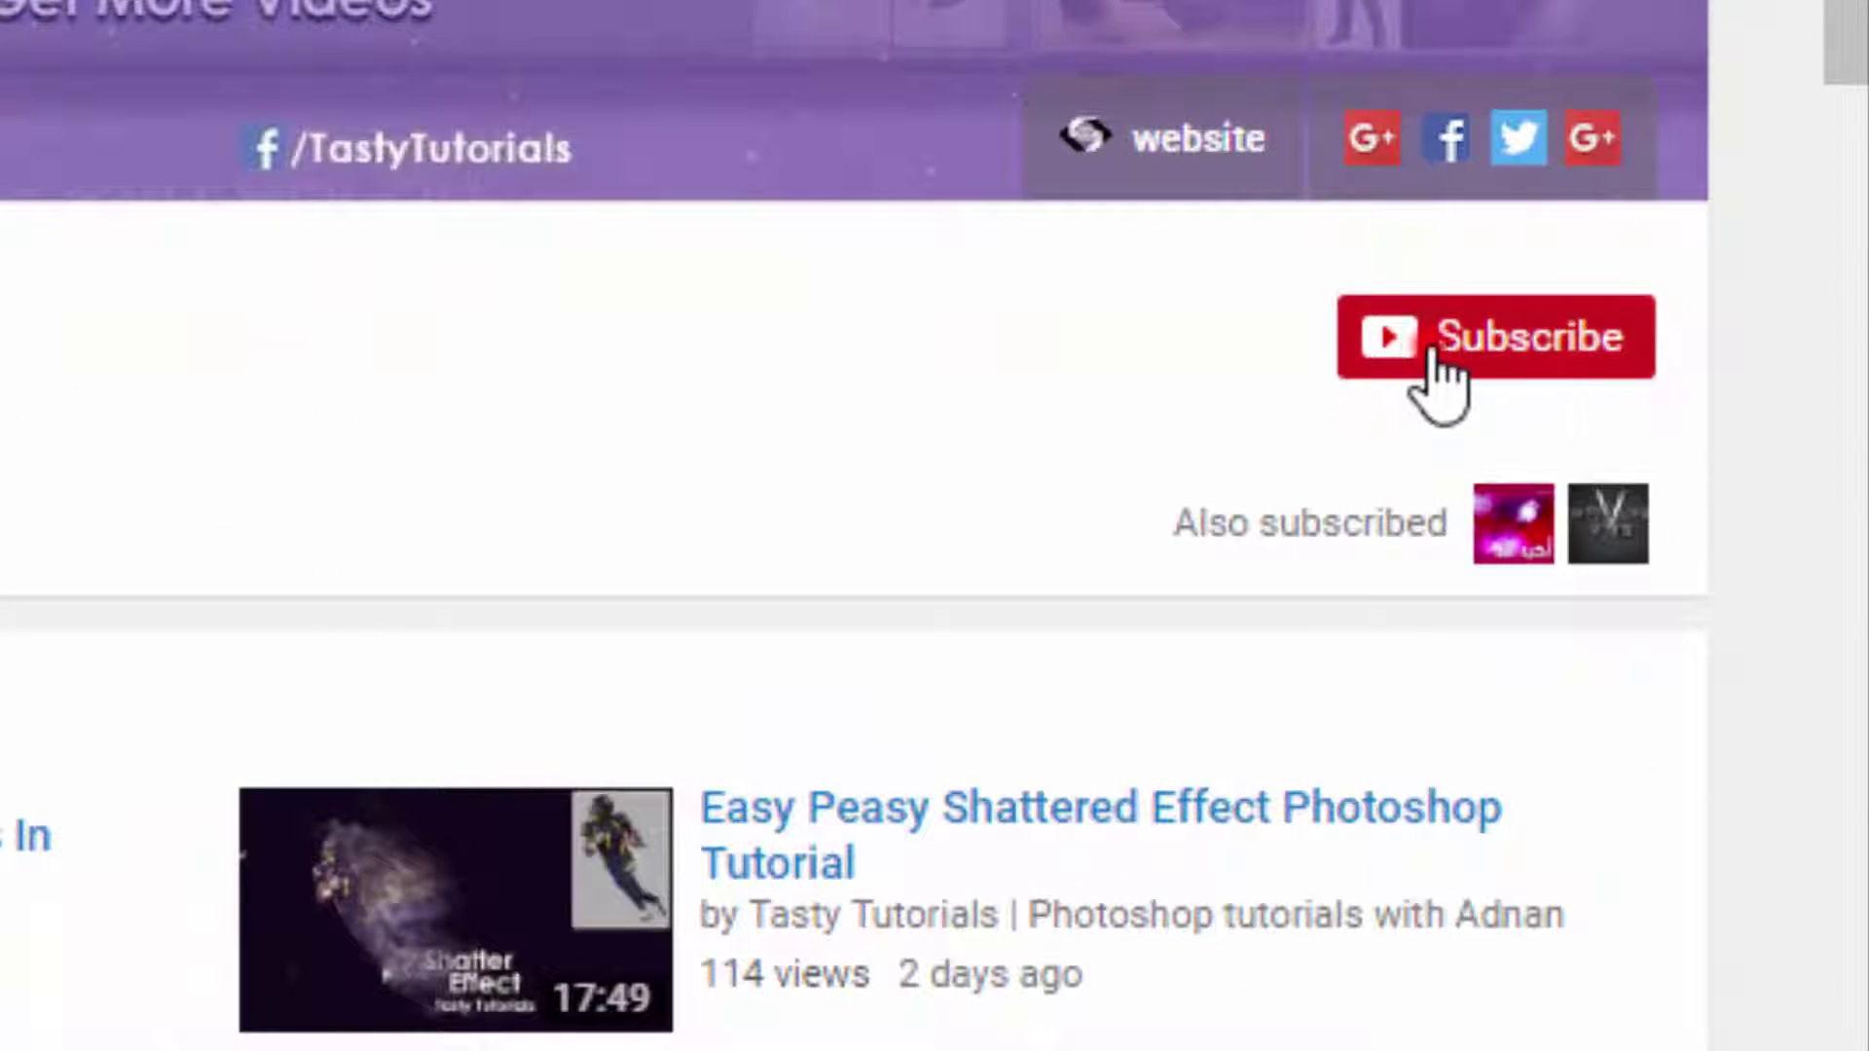
Subscribe to the Tasty Tutorials channel with all notifications enabled, and open its list of videos
left_click(1485, 371)
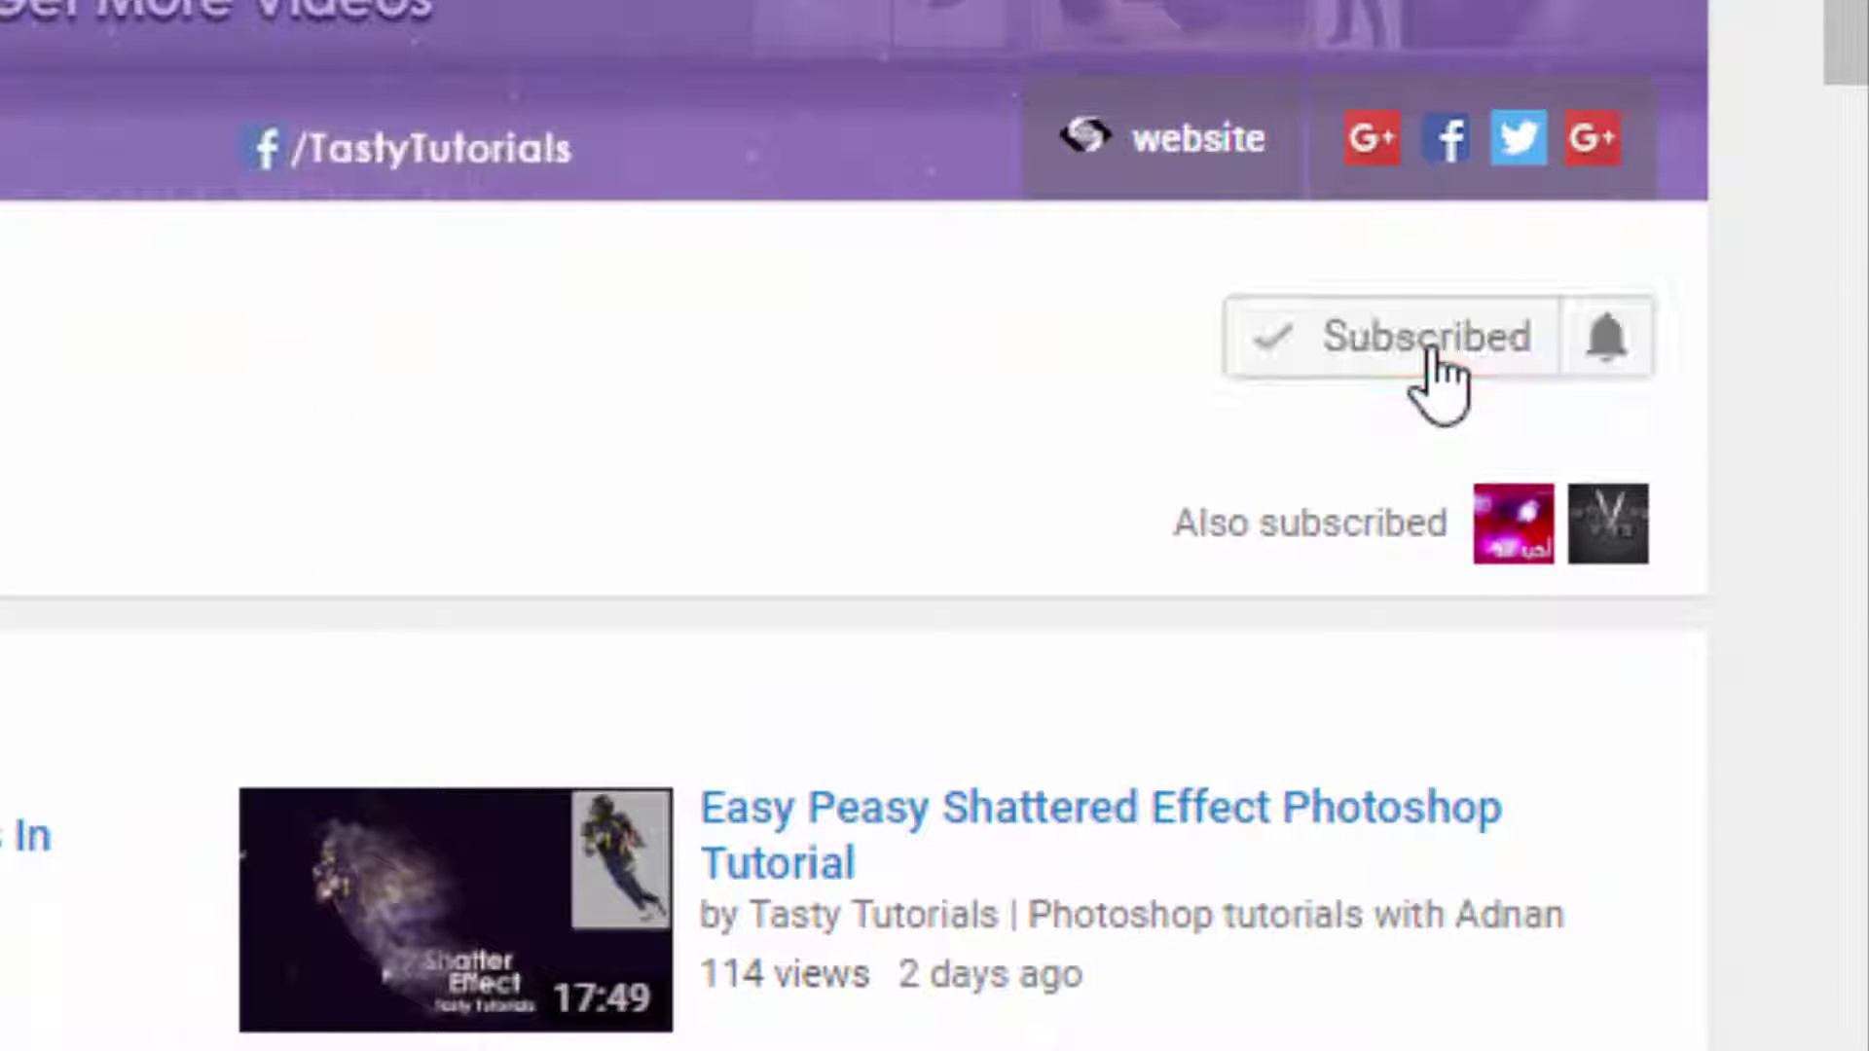
left_click(1601, 362)
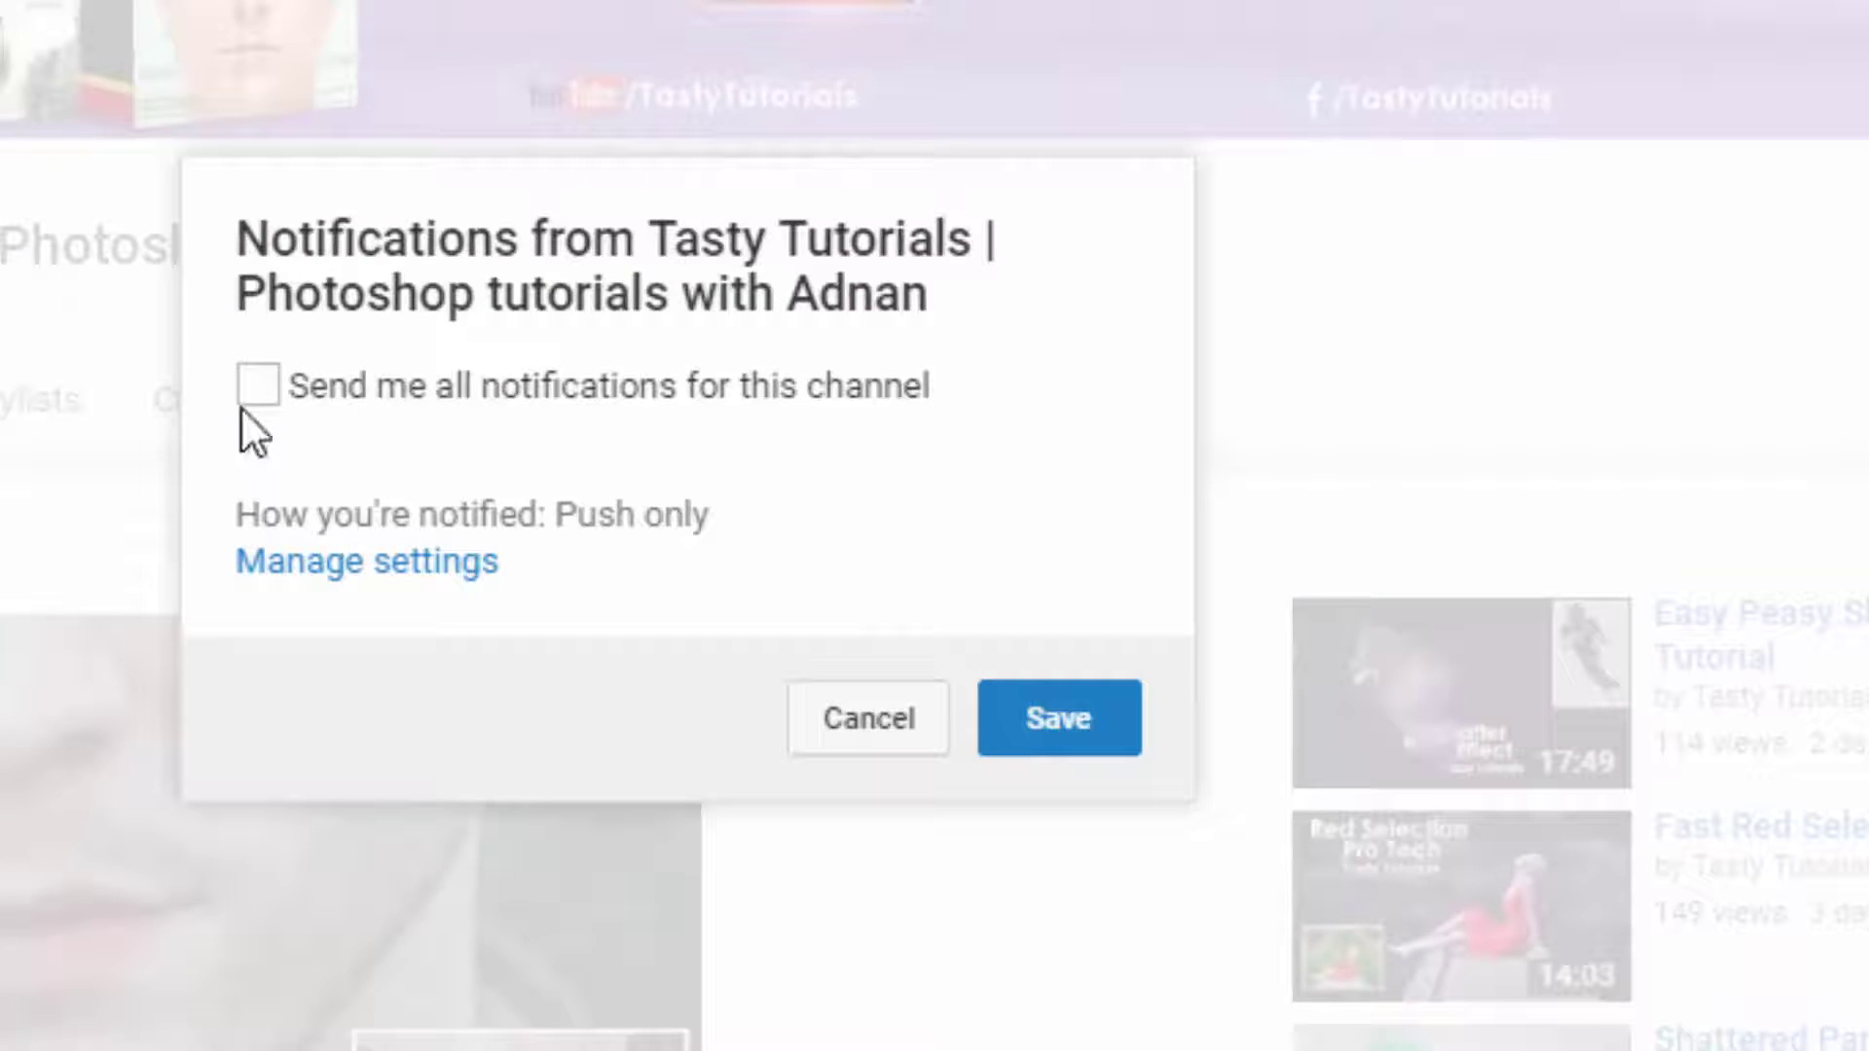
left_click(259, 385)
left_click(1058, 719)
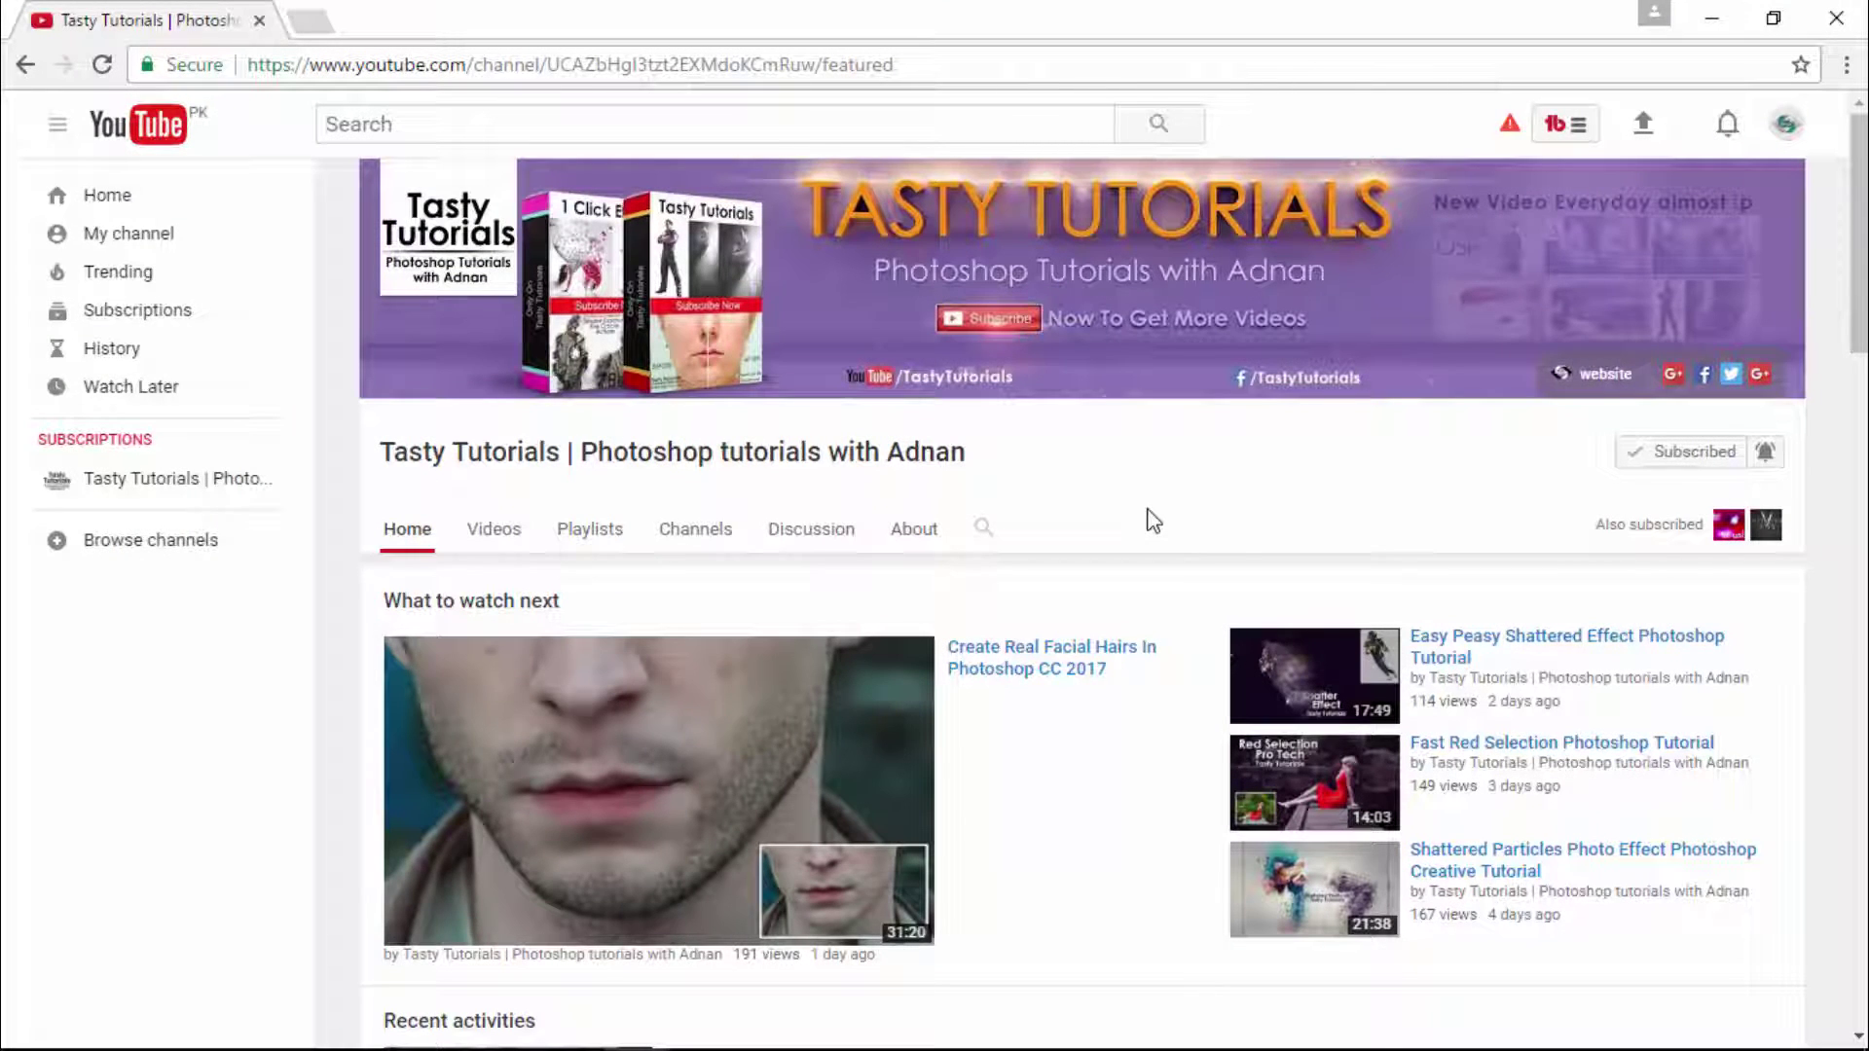
left_click(493, 529)
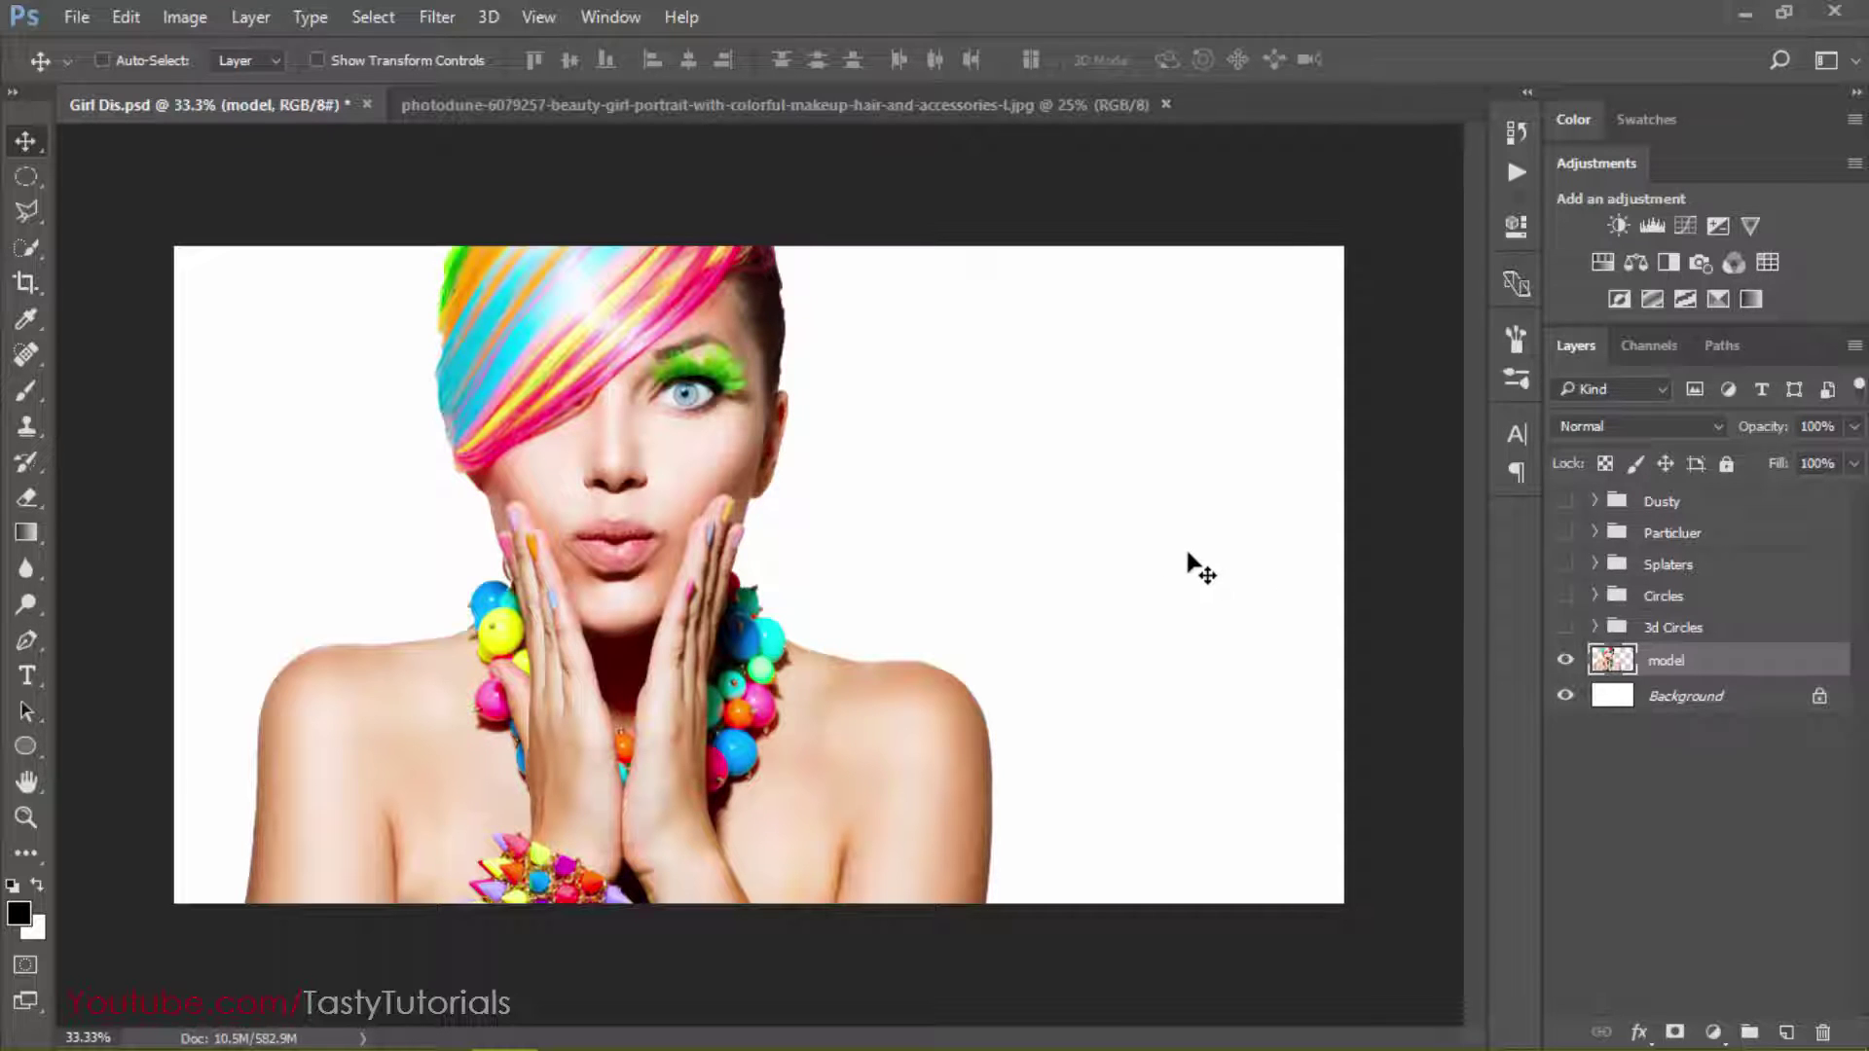
Preview the 3d Circles group's dispersion effect against the plain model, leaving the group hidden
left_click(1681, 632)
left_click(1565, 629)
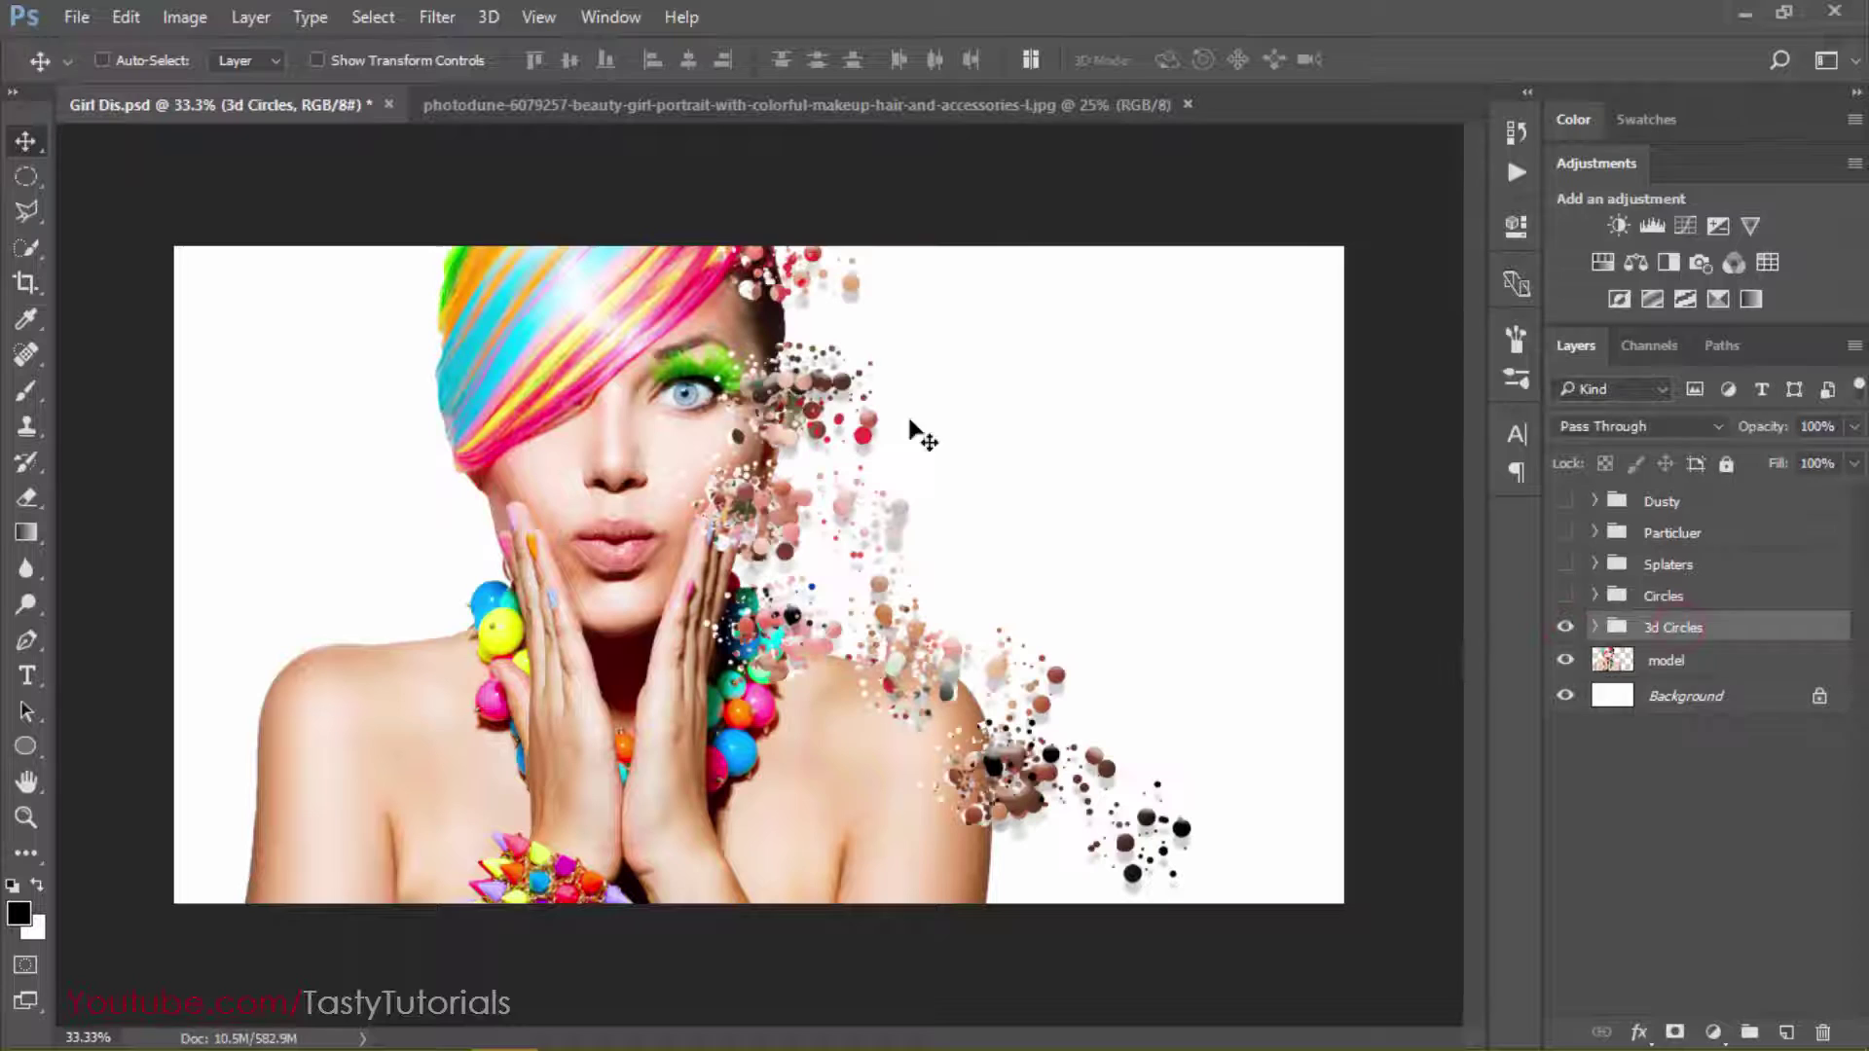
left_click(1565, 628)
left_click(1566, 627)
left_click(1564, 626)
Preview the Circles, Splaters and Particluer groups one at a time, hiding each again before showing the next
left_click(1566, 595)
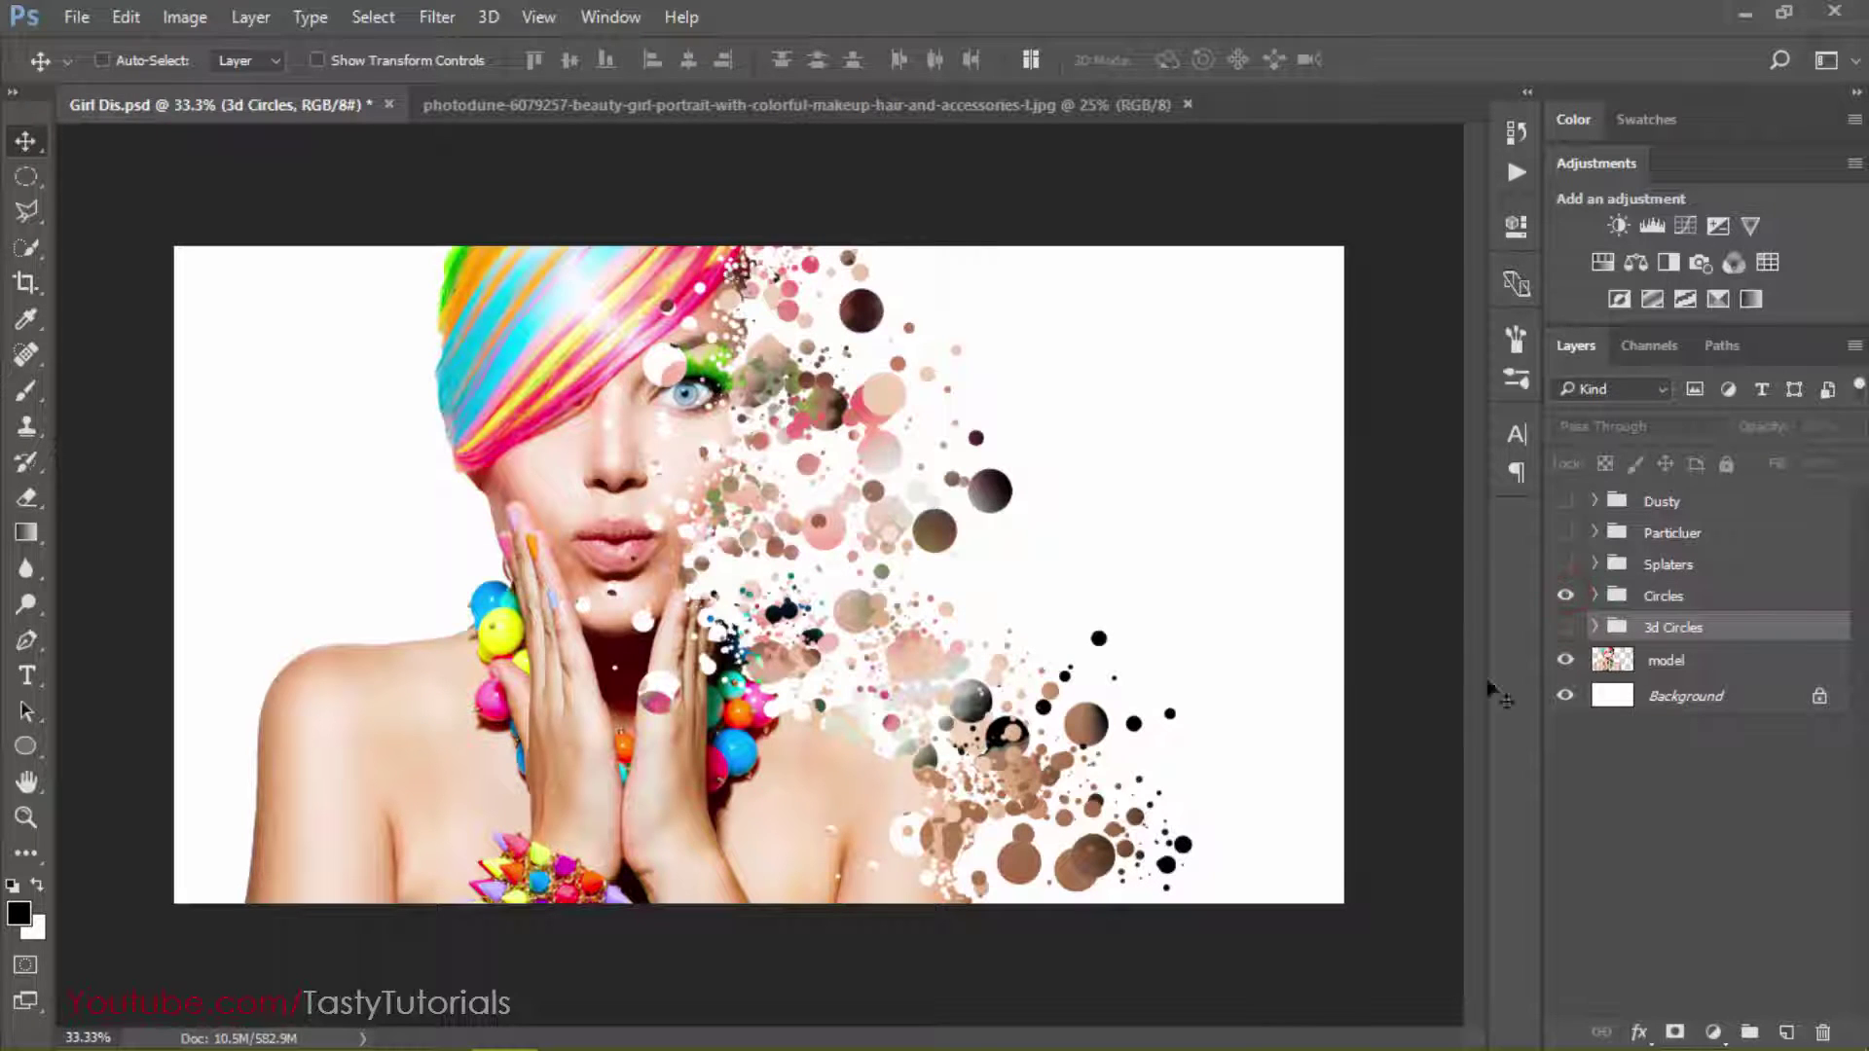
left_click(1564, 595)
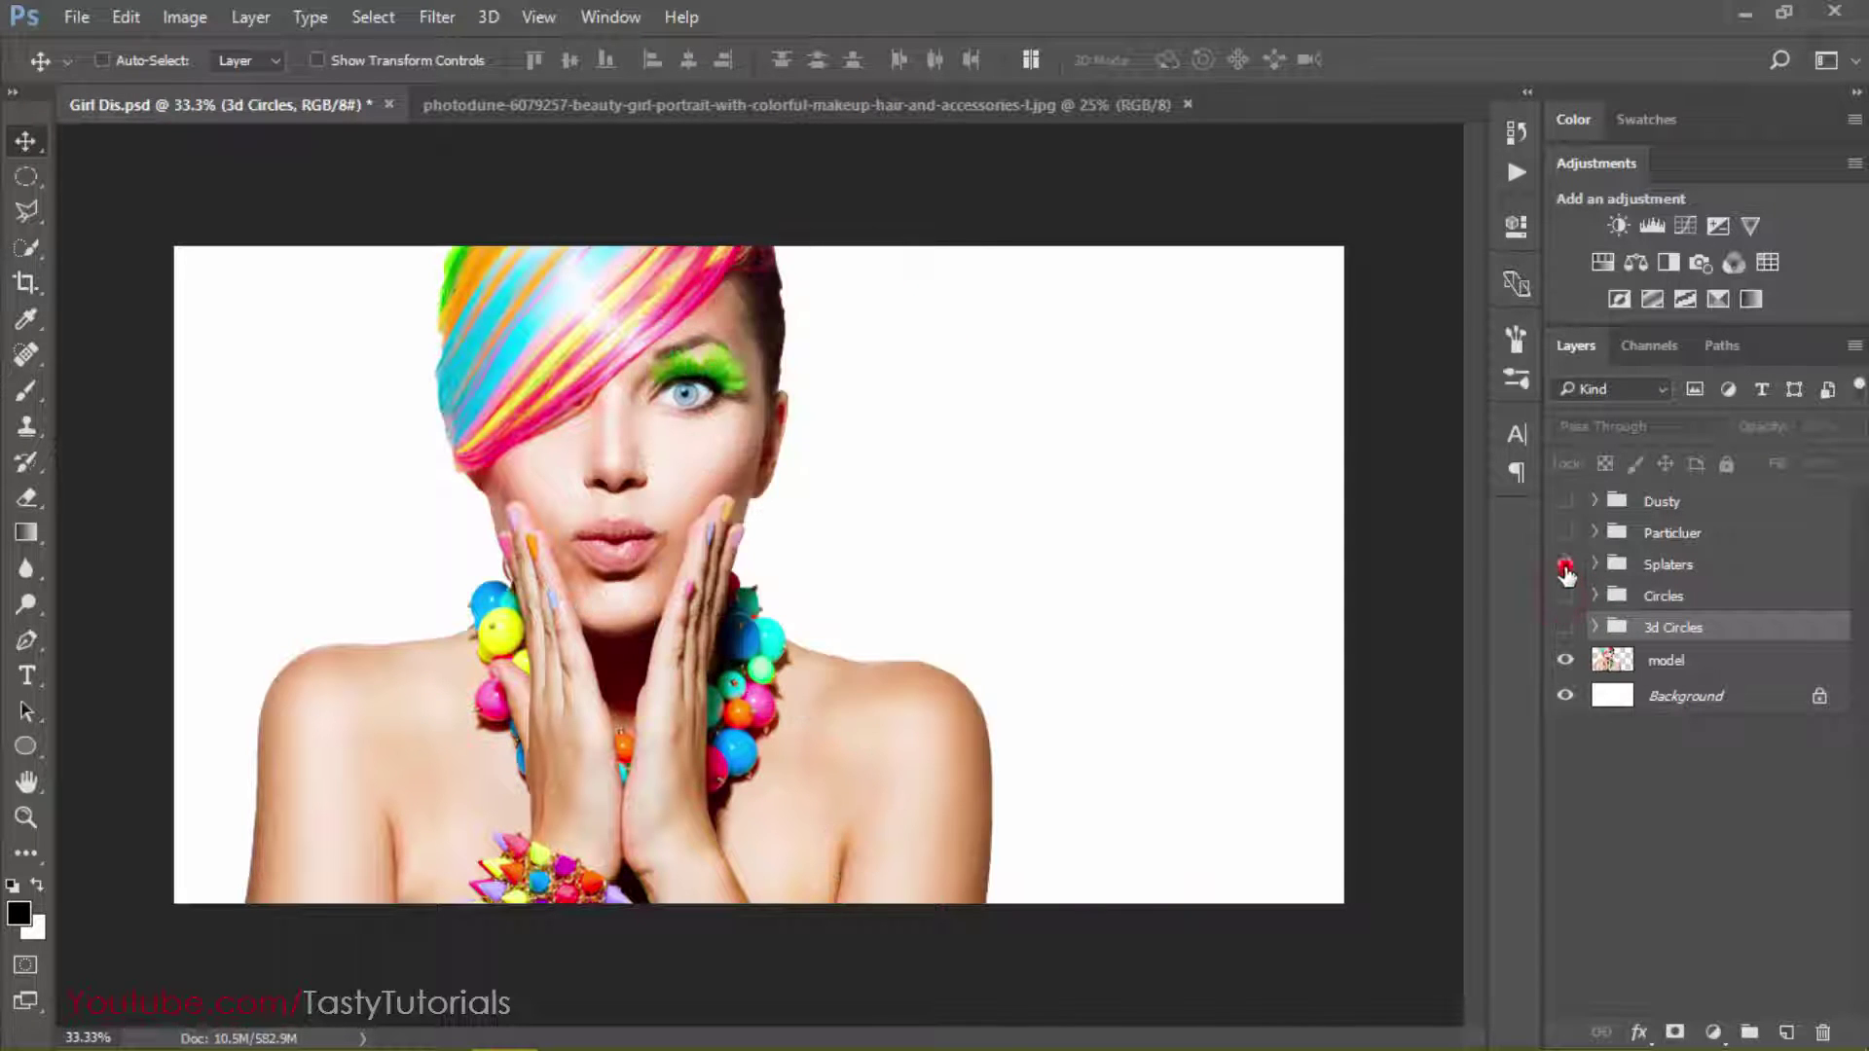
left_click(1565, 565)
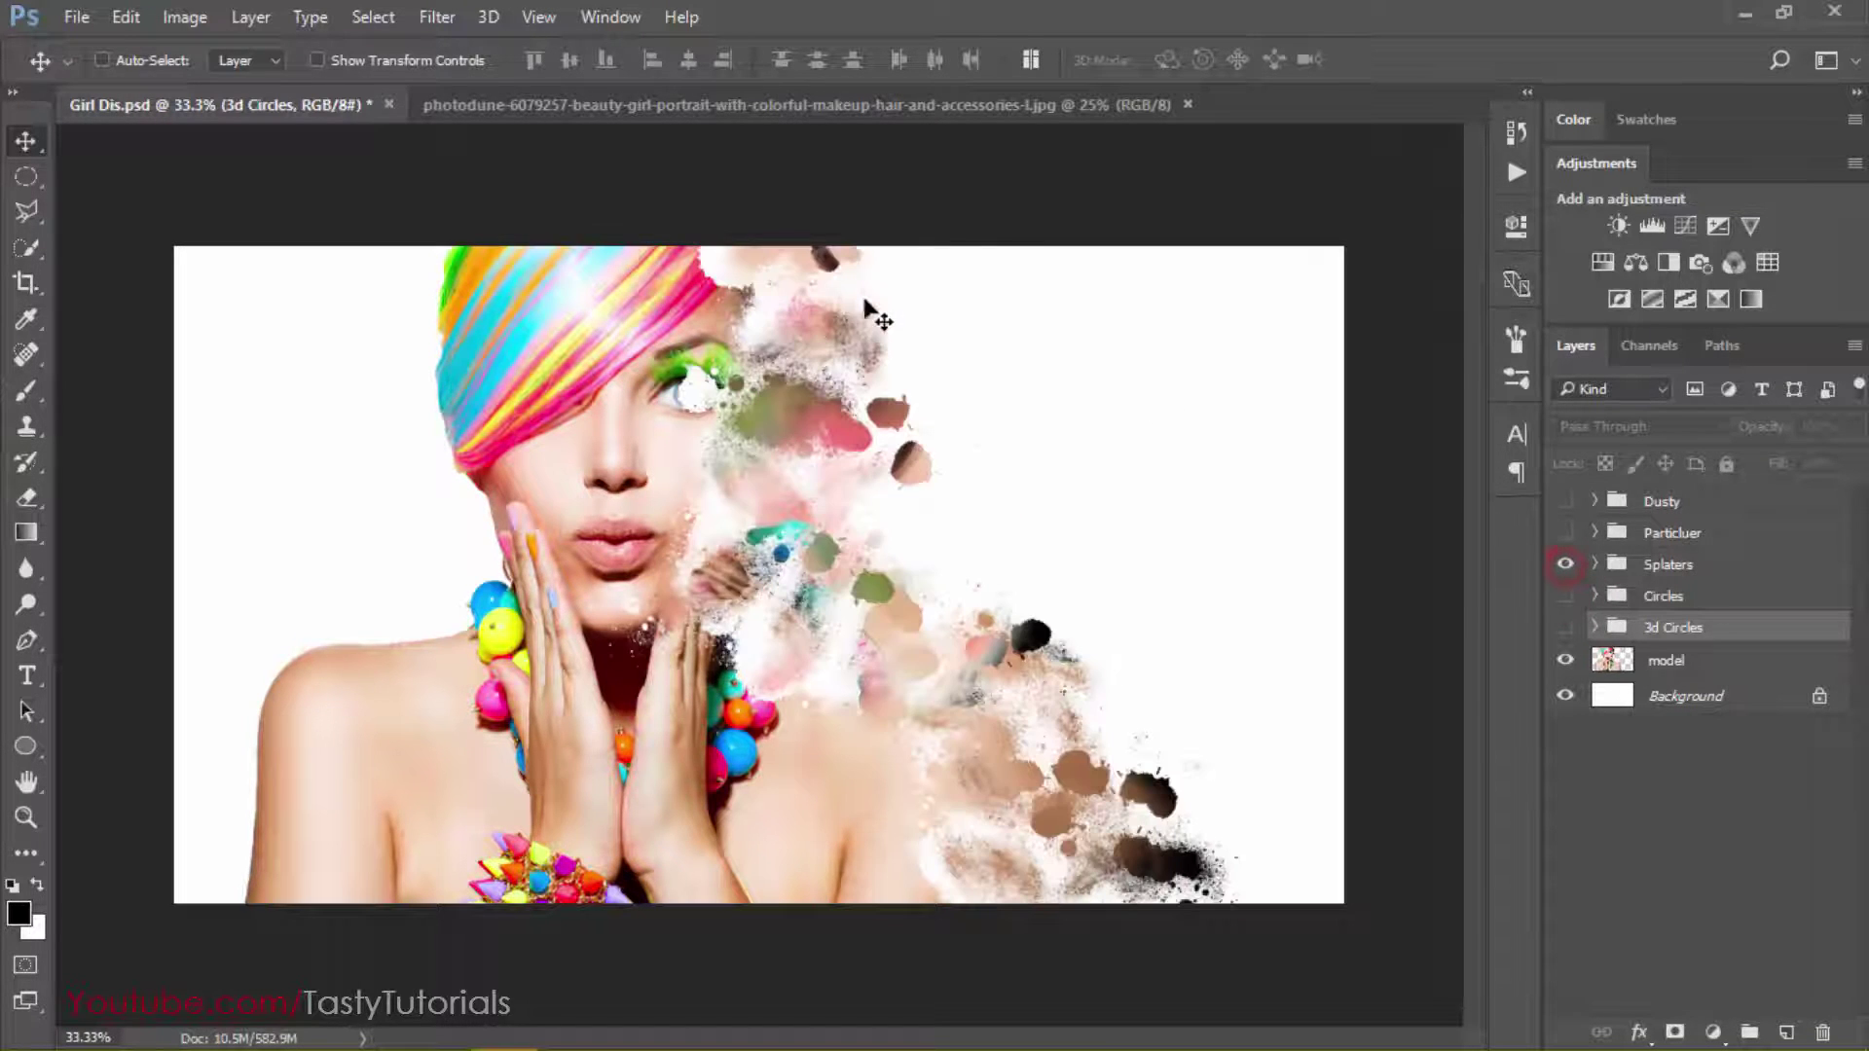
left_click(1565, 564)
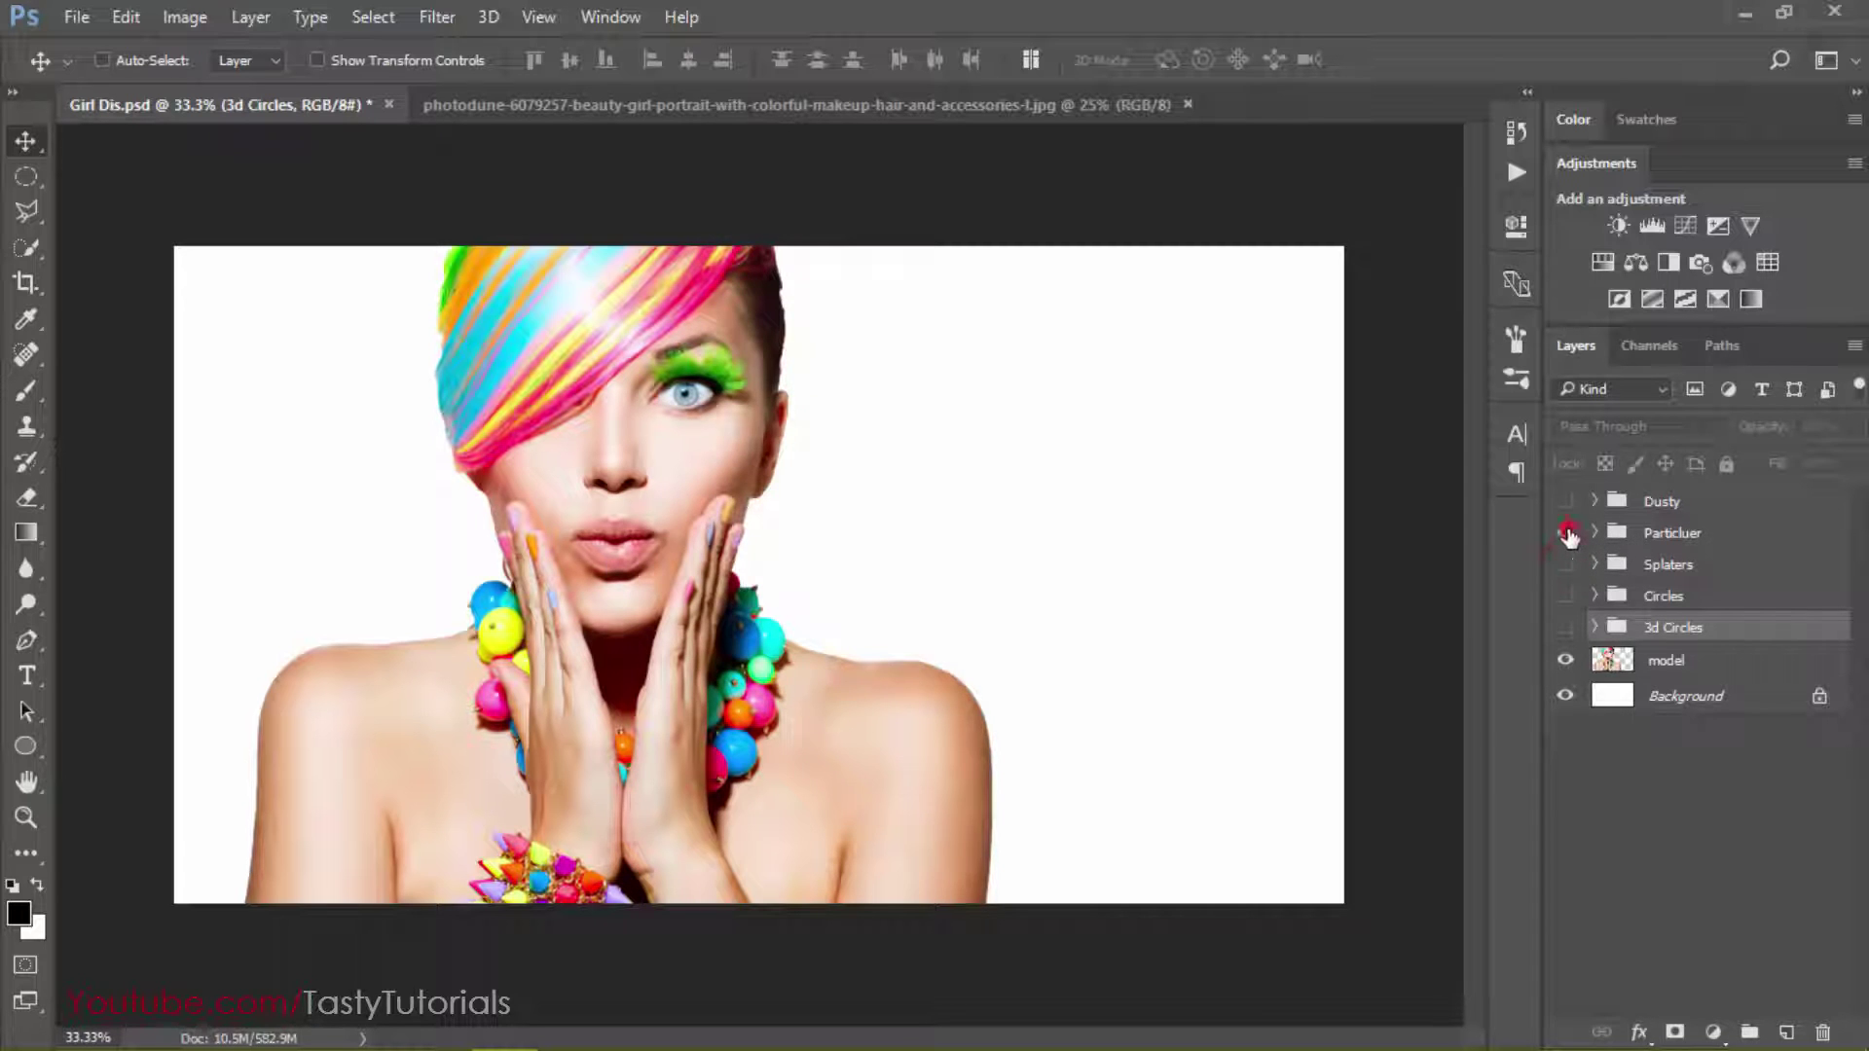
left_click(1566, 532)
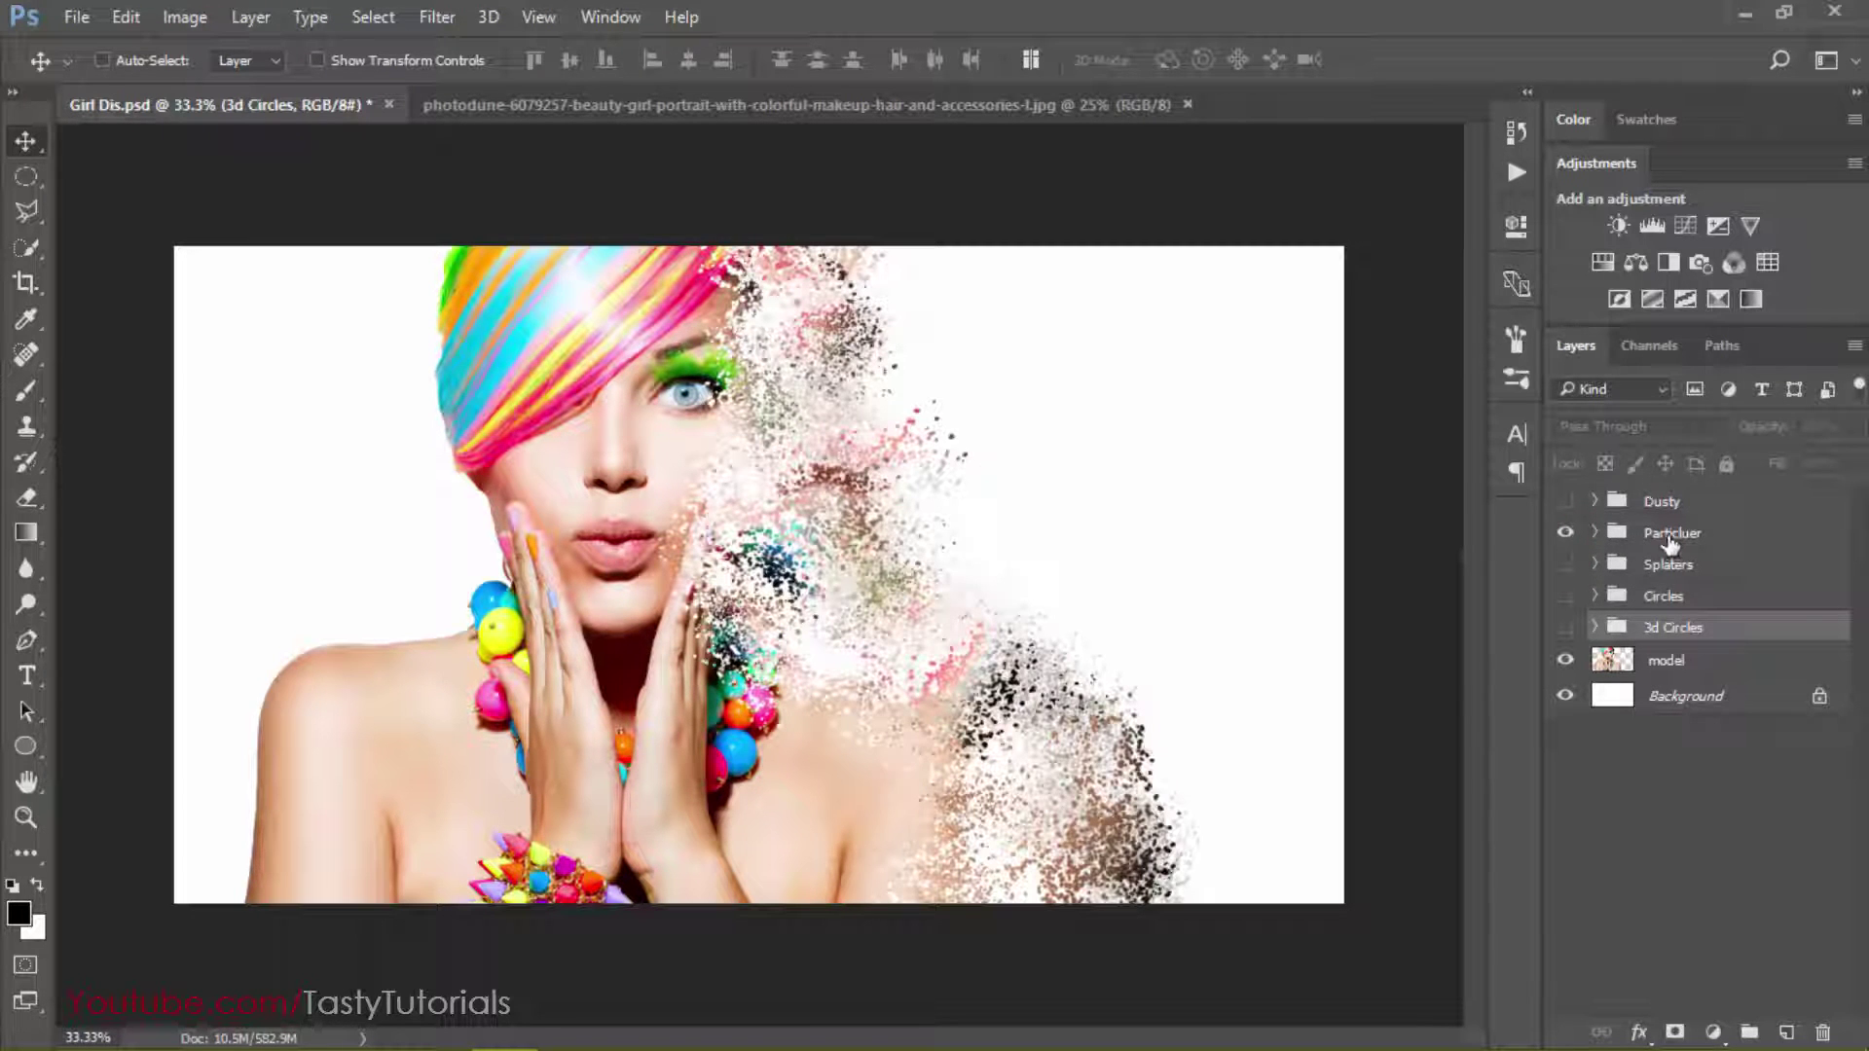
left_click(1566, 533)
Show and expand the Dusty group, and inspect what its masked model and Dispersion + layers contribute
left_click(1564, 501)
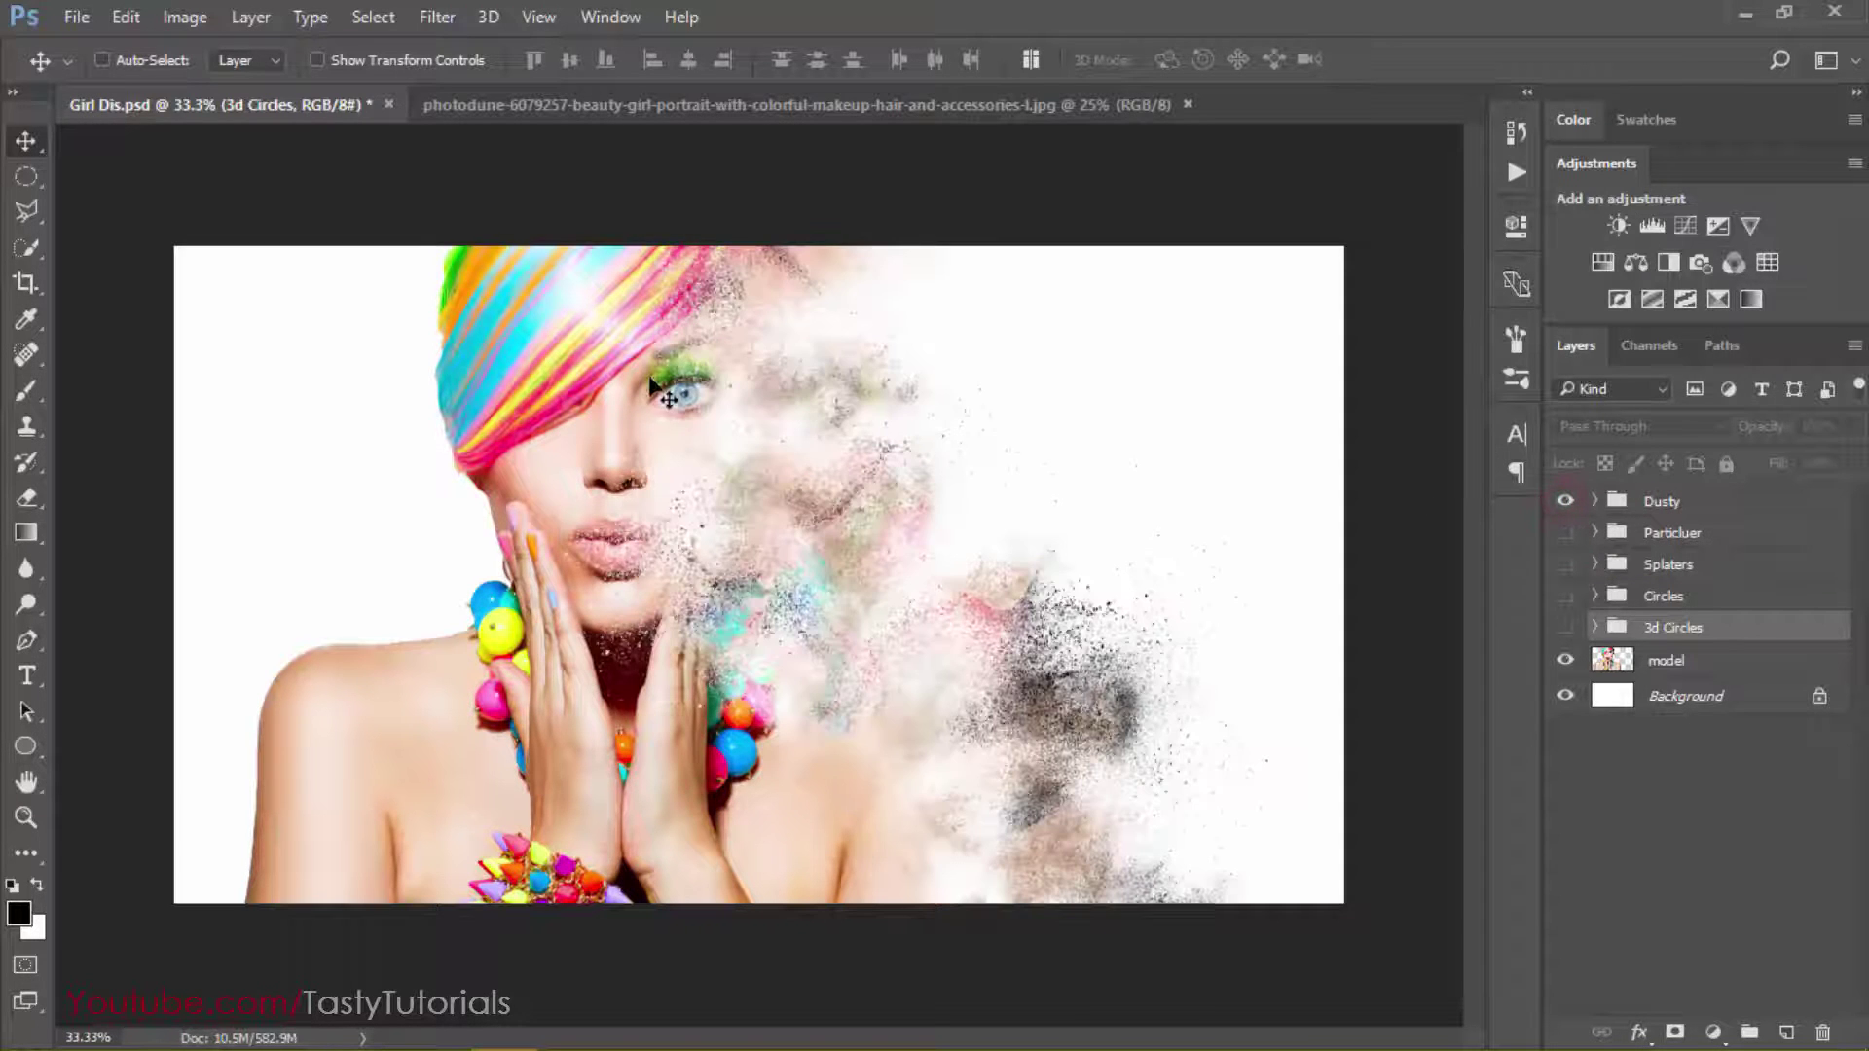
left_click(1592, 502)
left_click(1566, 536)
left_click(1566, 535)
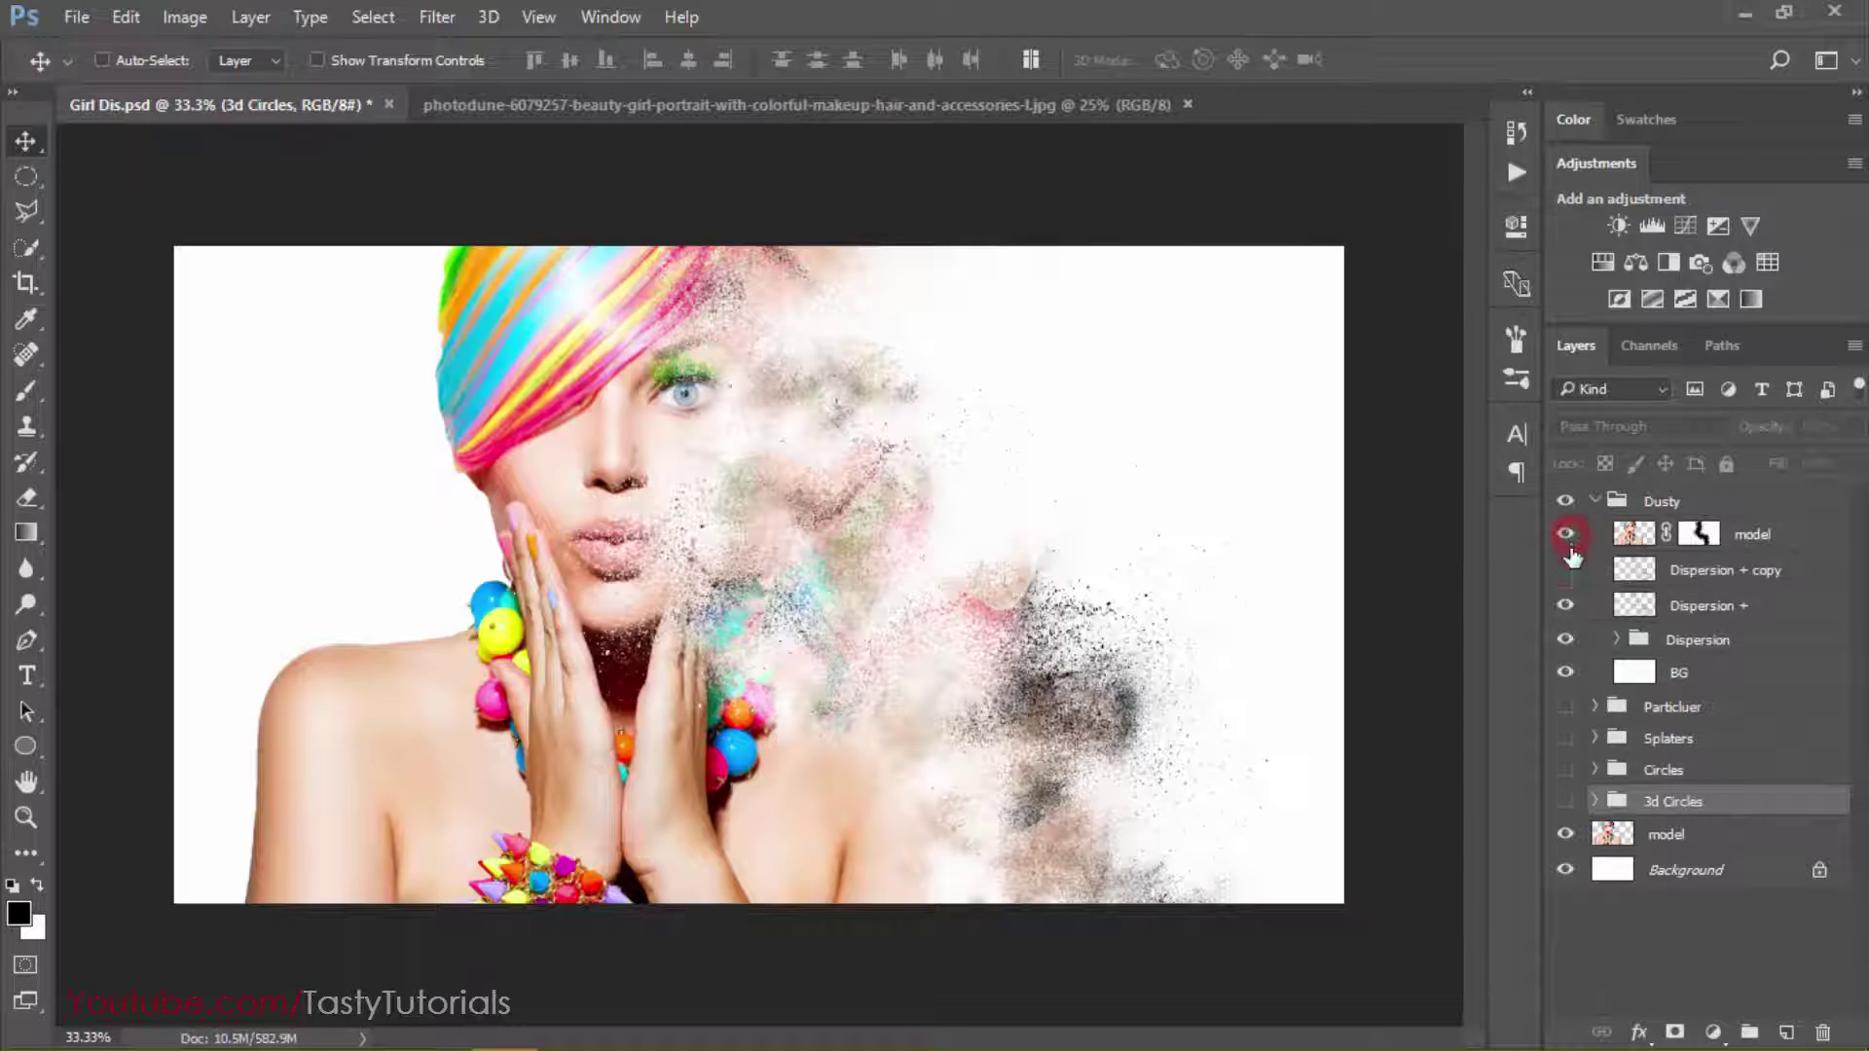
left_click(1566, 605)
left_click(1566, 605)
Compare the Dusty effect with its Dispersion group and Dispersion + layer hidden and shown, and collapse the Dusty group
left_click(1565, 640)
left_click(1565, 640)
left_click(1628, 643)
left_click(1566, 639)
left_click(1566, 605)
left_click(1566, 605)
left_click(1566, 606)
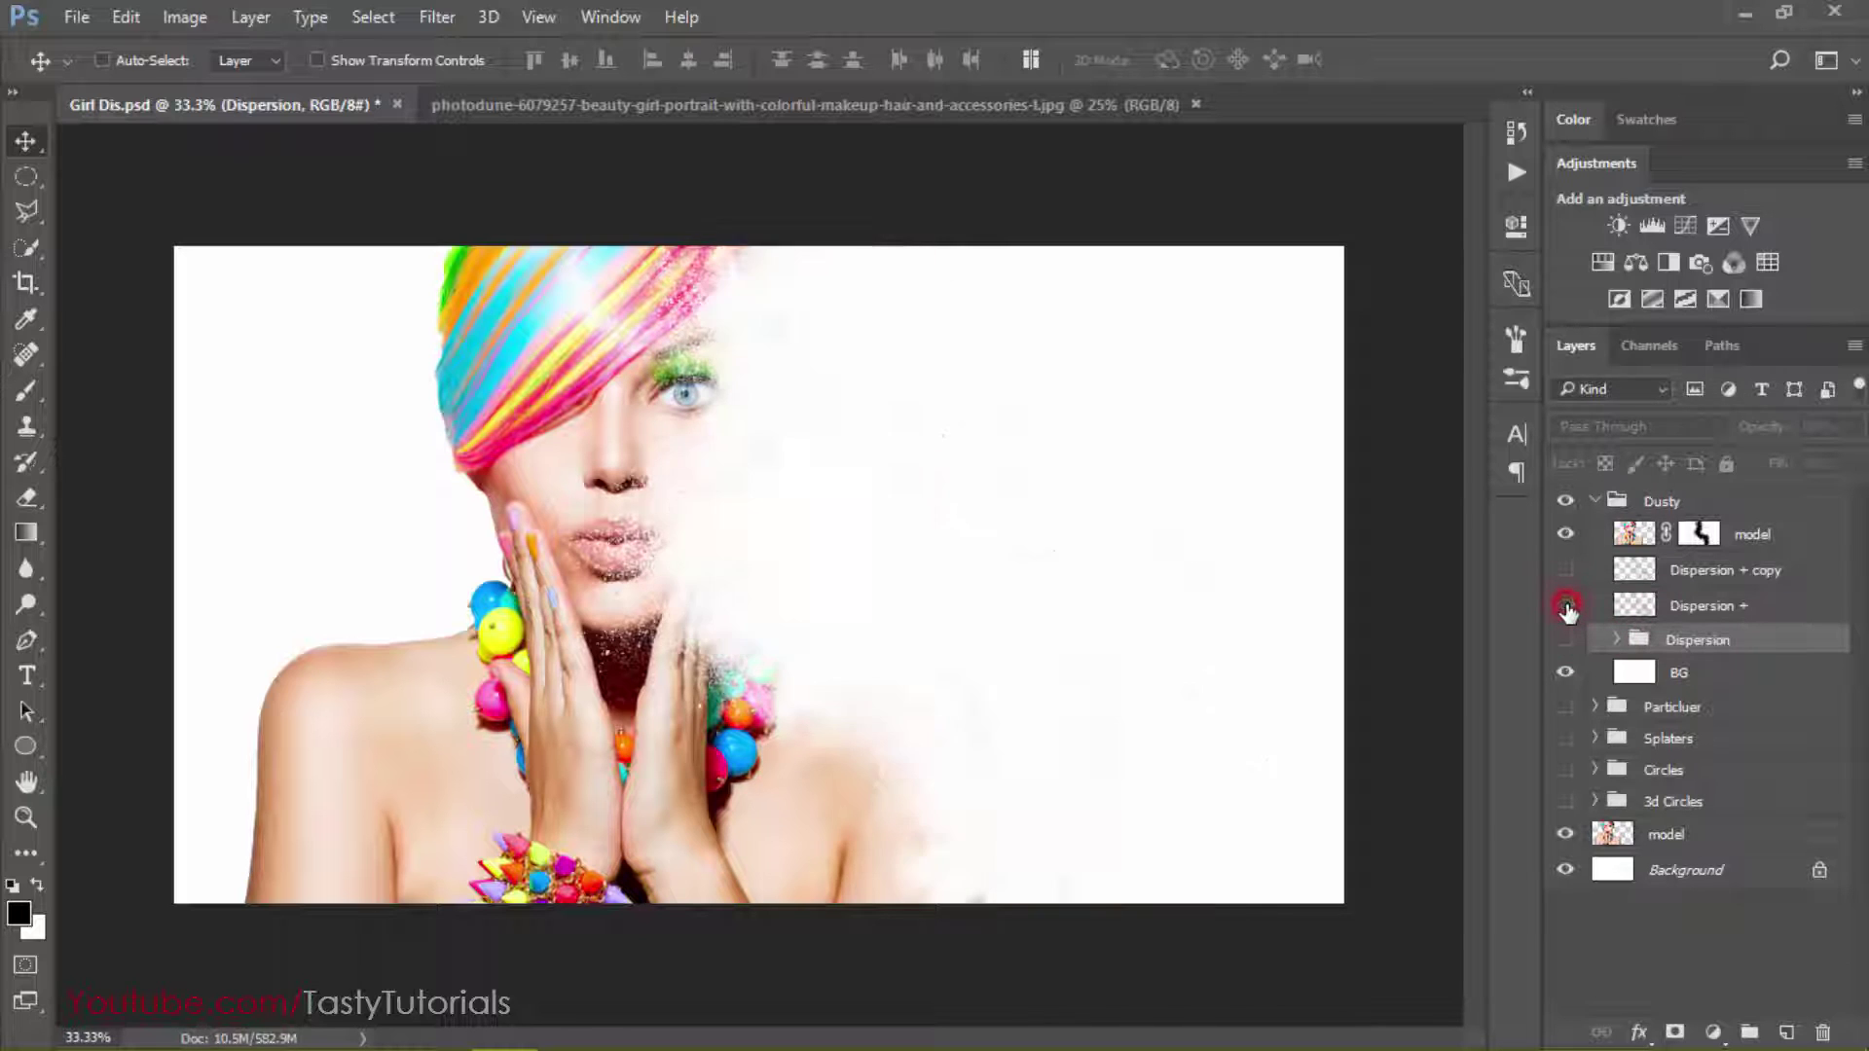
left_click(1566, 605)
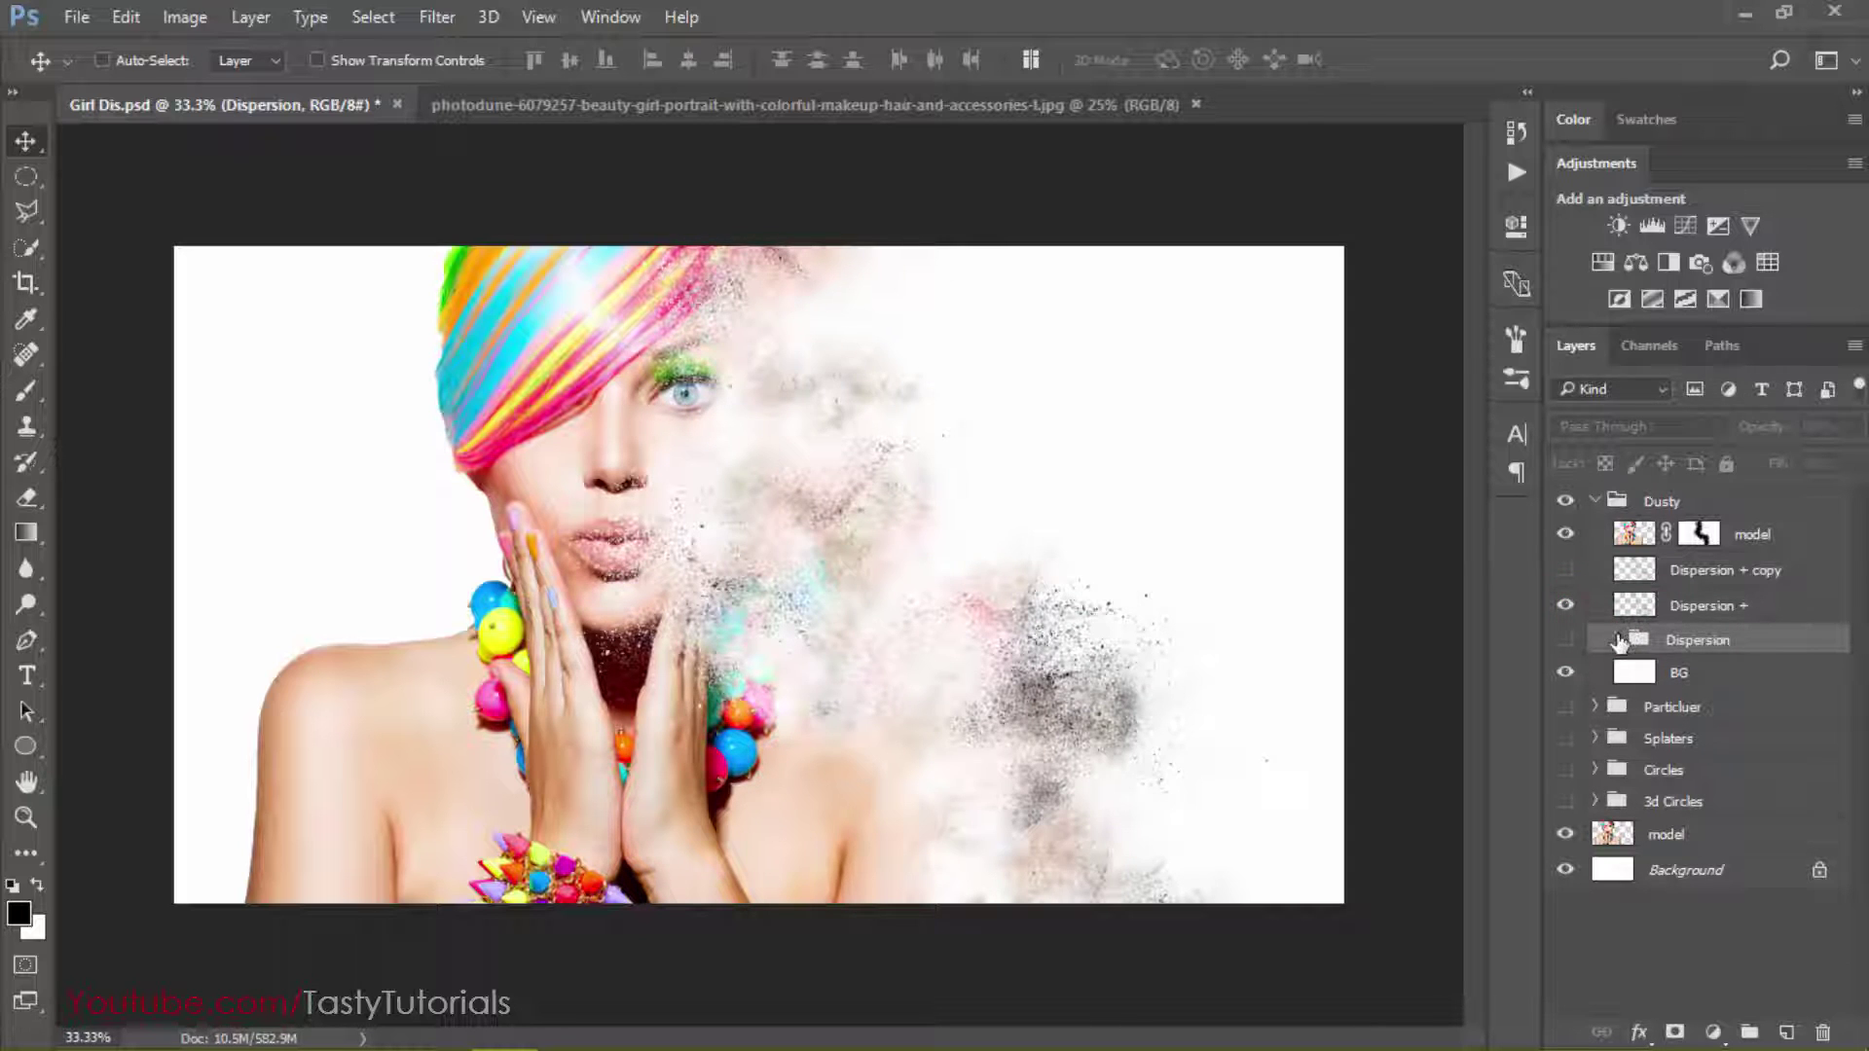
left_click(1599, 503)
left_click(1595, 501)
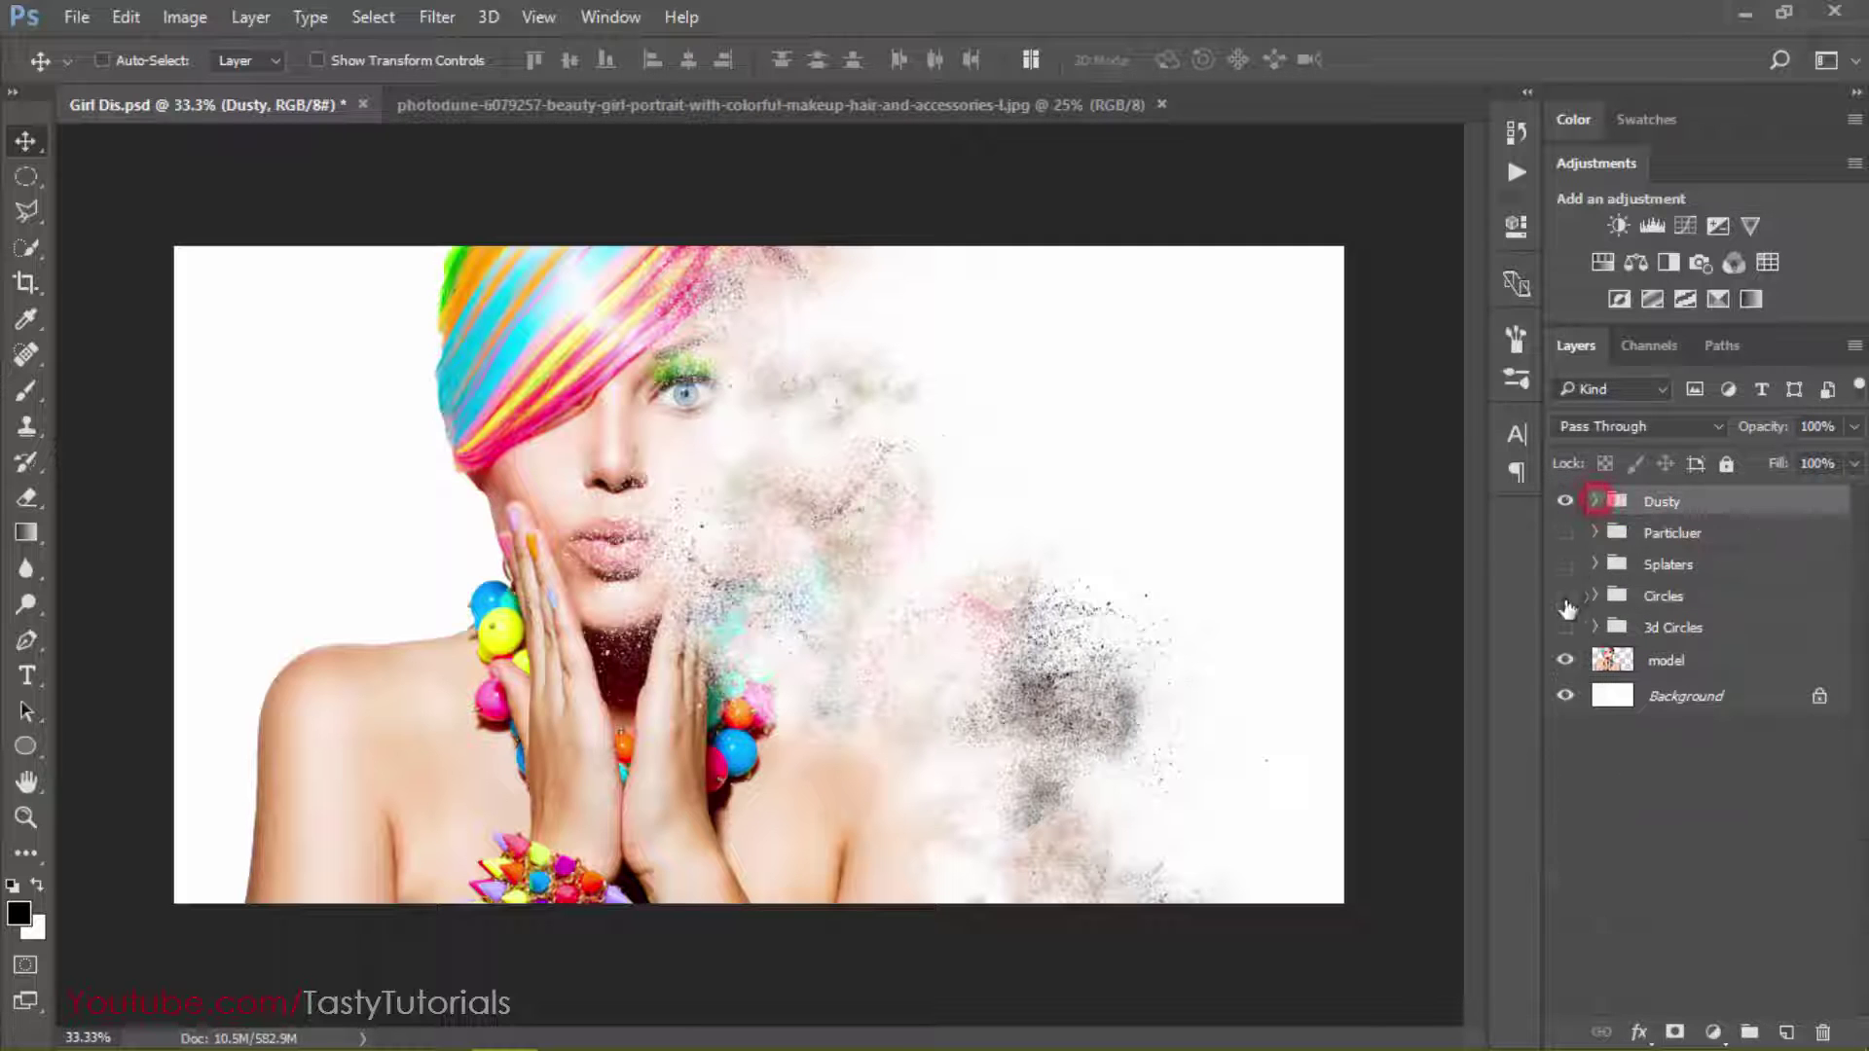
left_click(1645, 760)
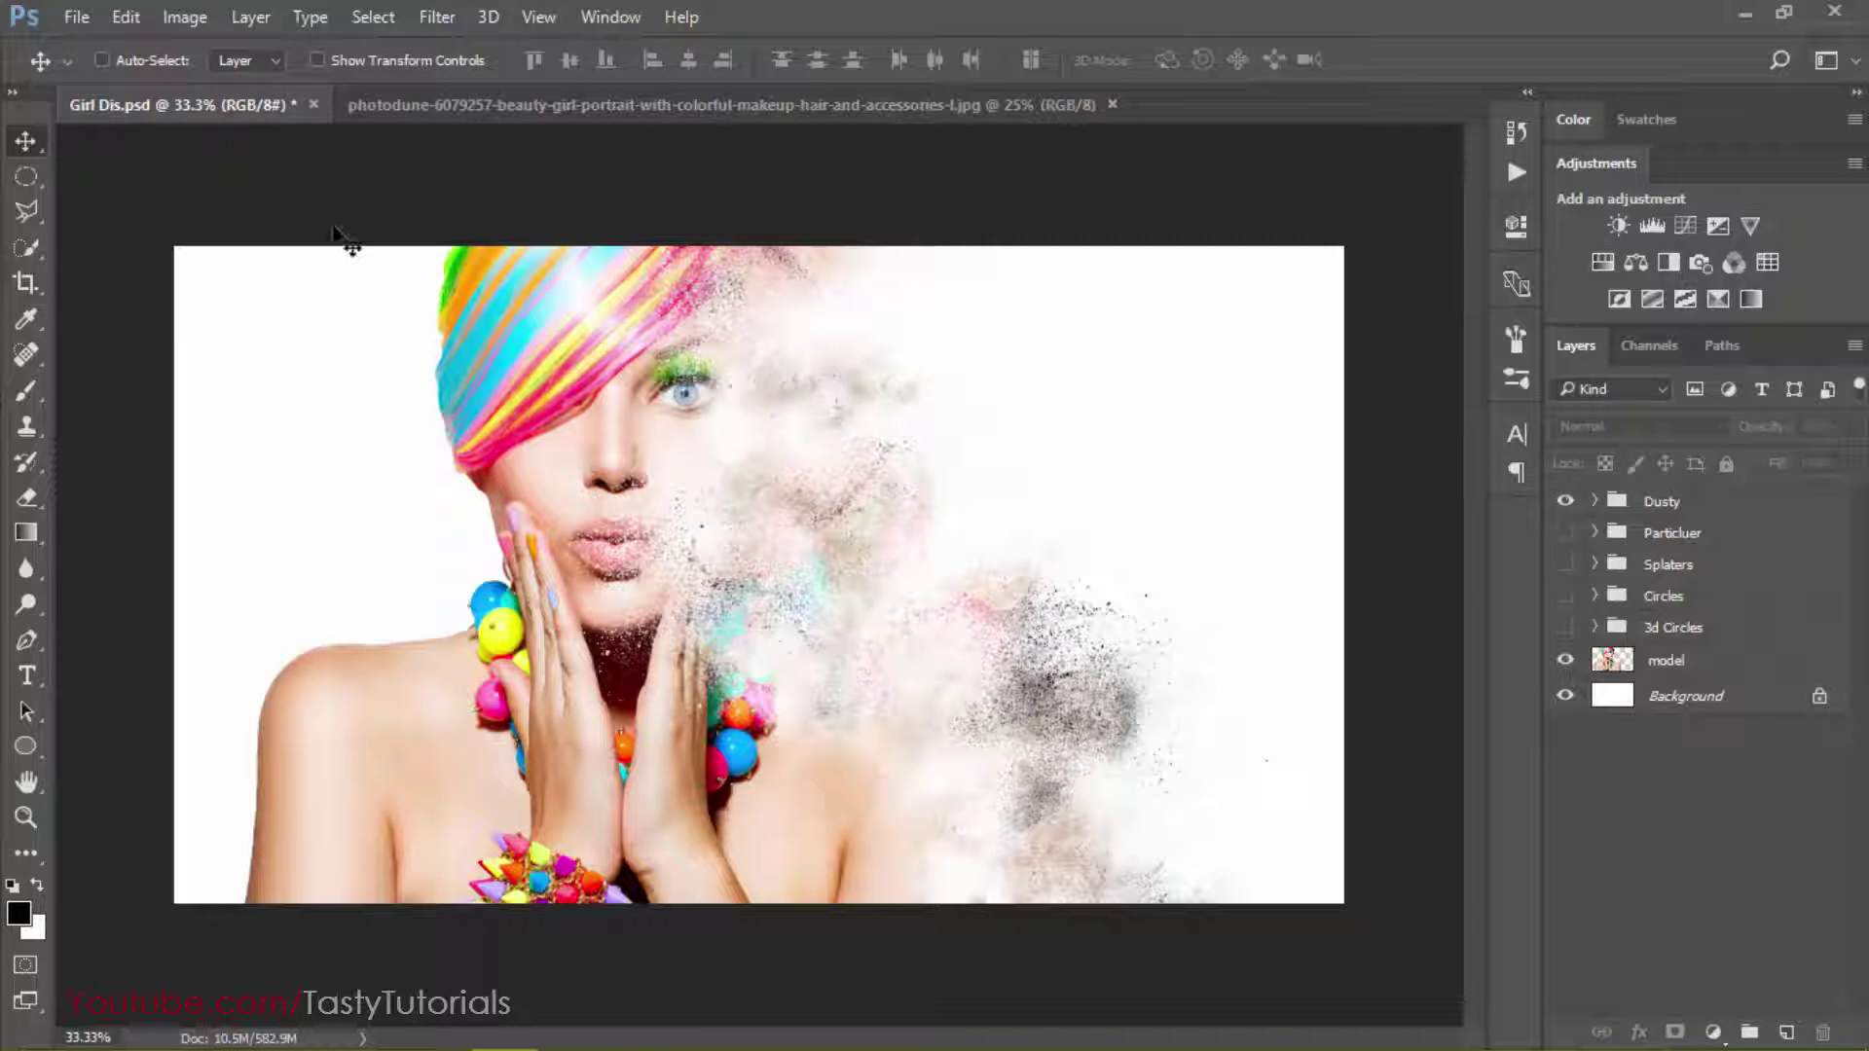
left_click(307, 109)
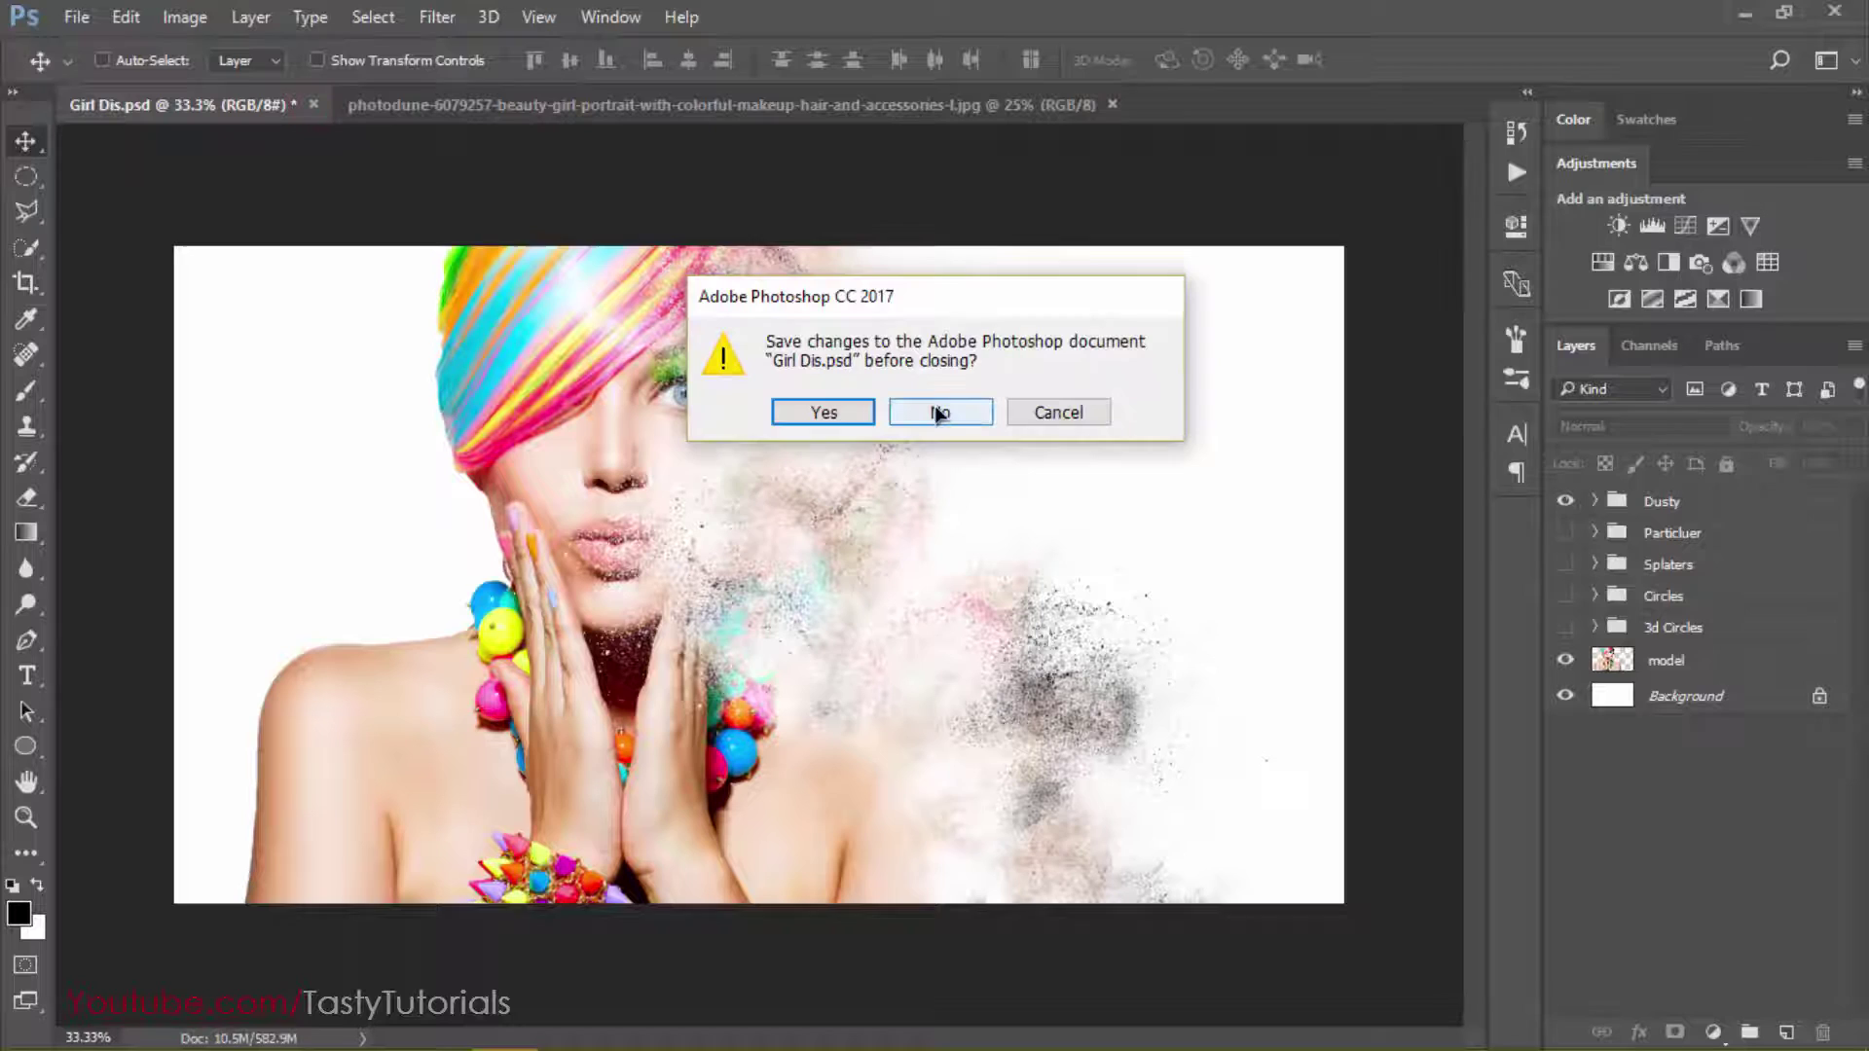
left_click(1037, 413)
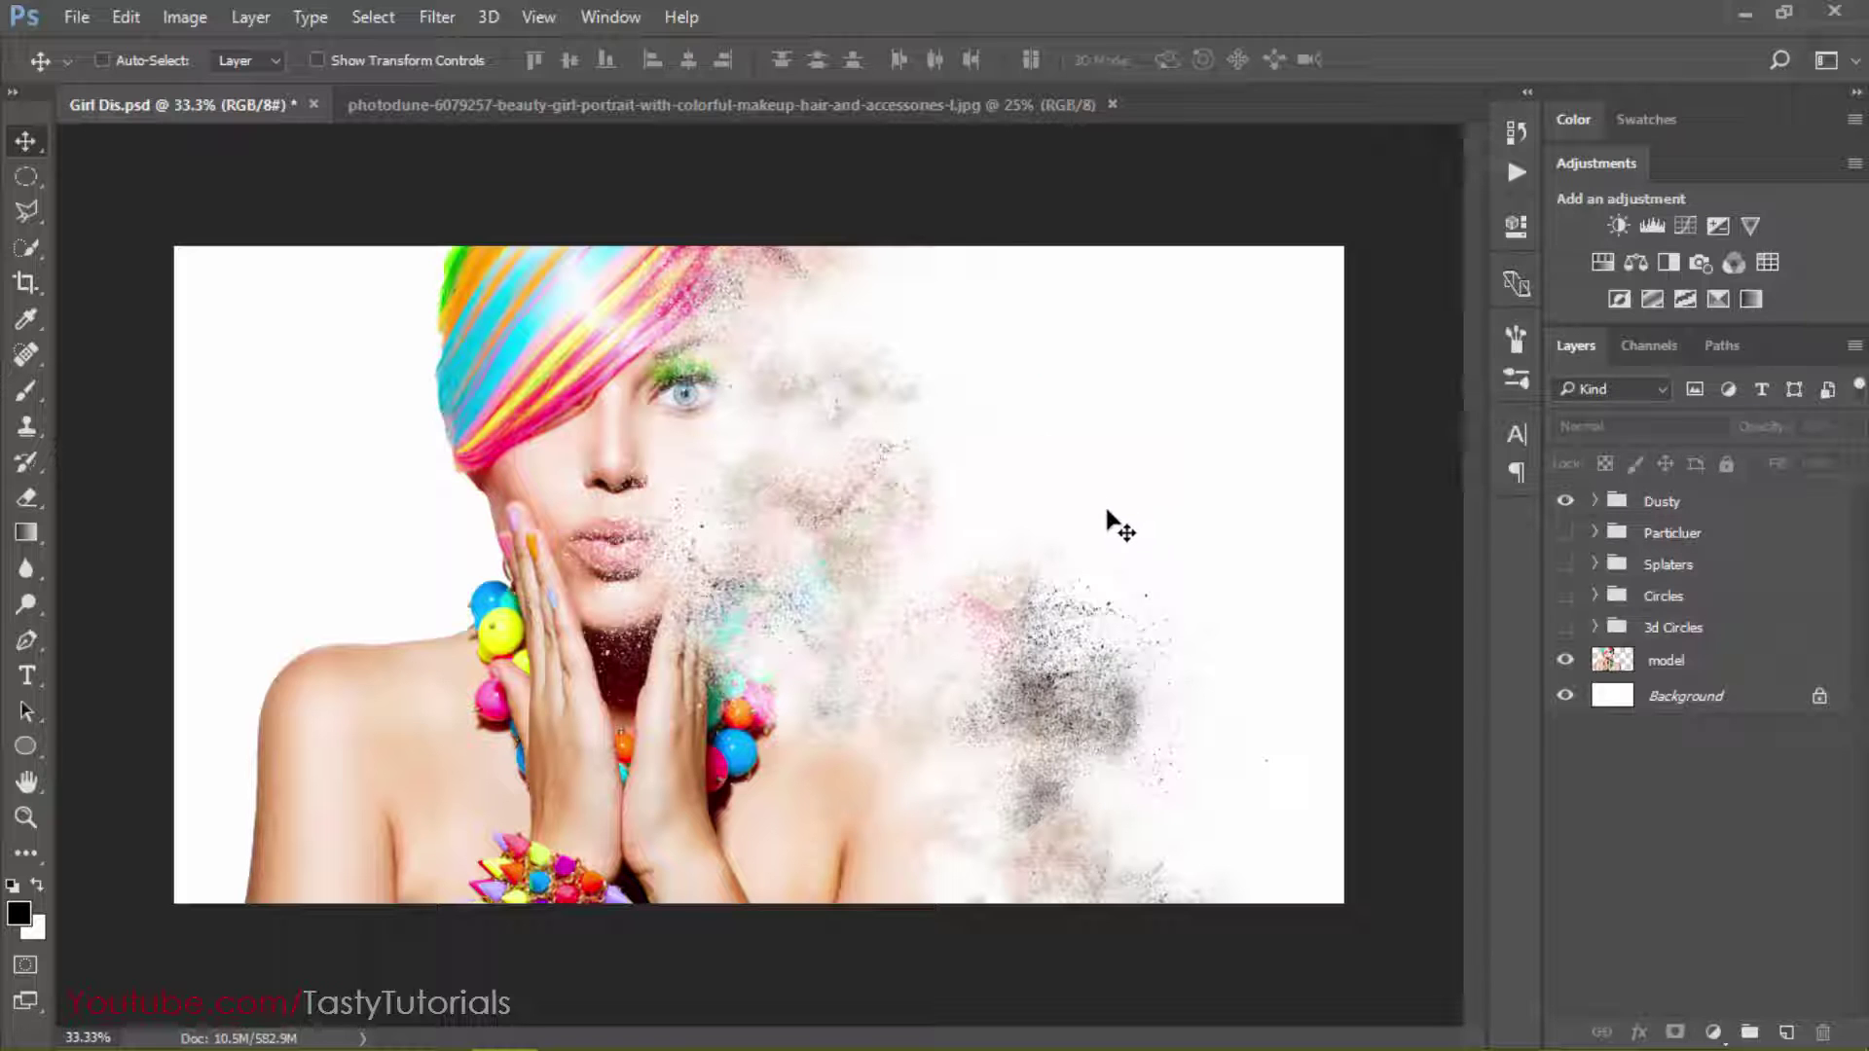
scroll(758, 551, "up", 1)
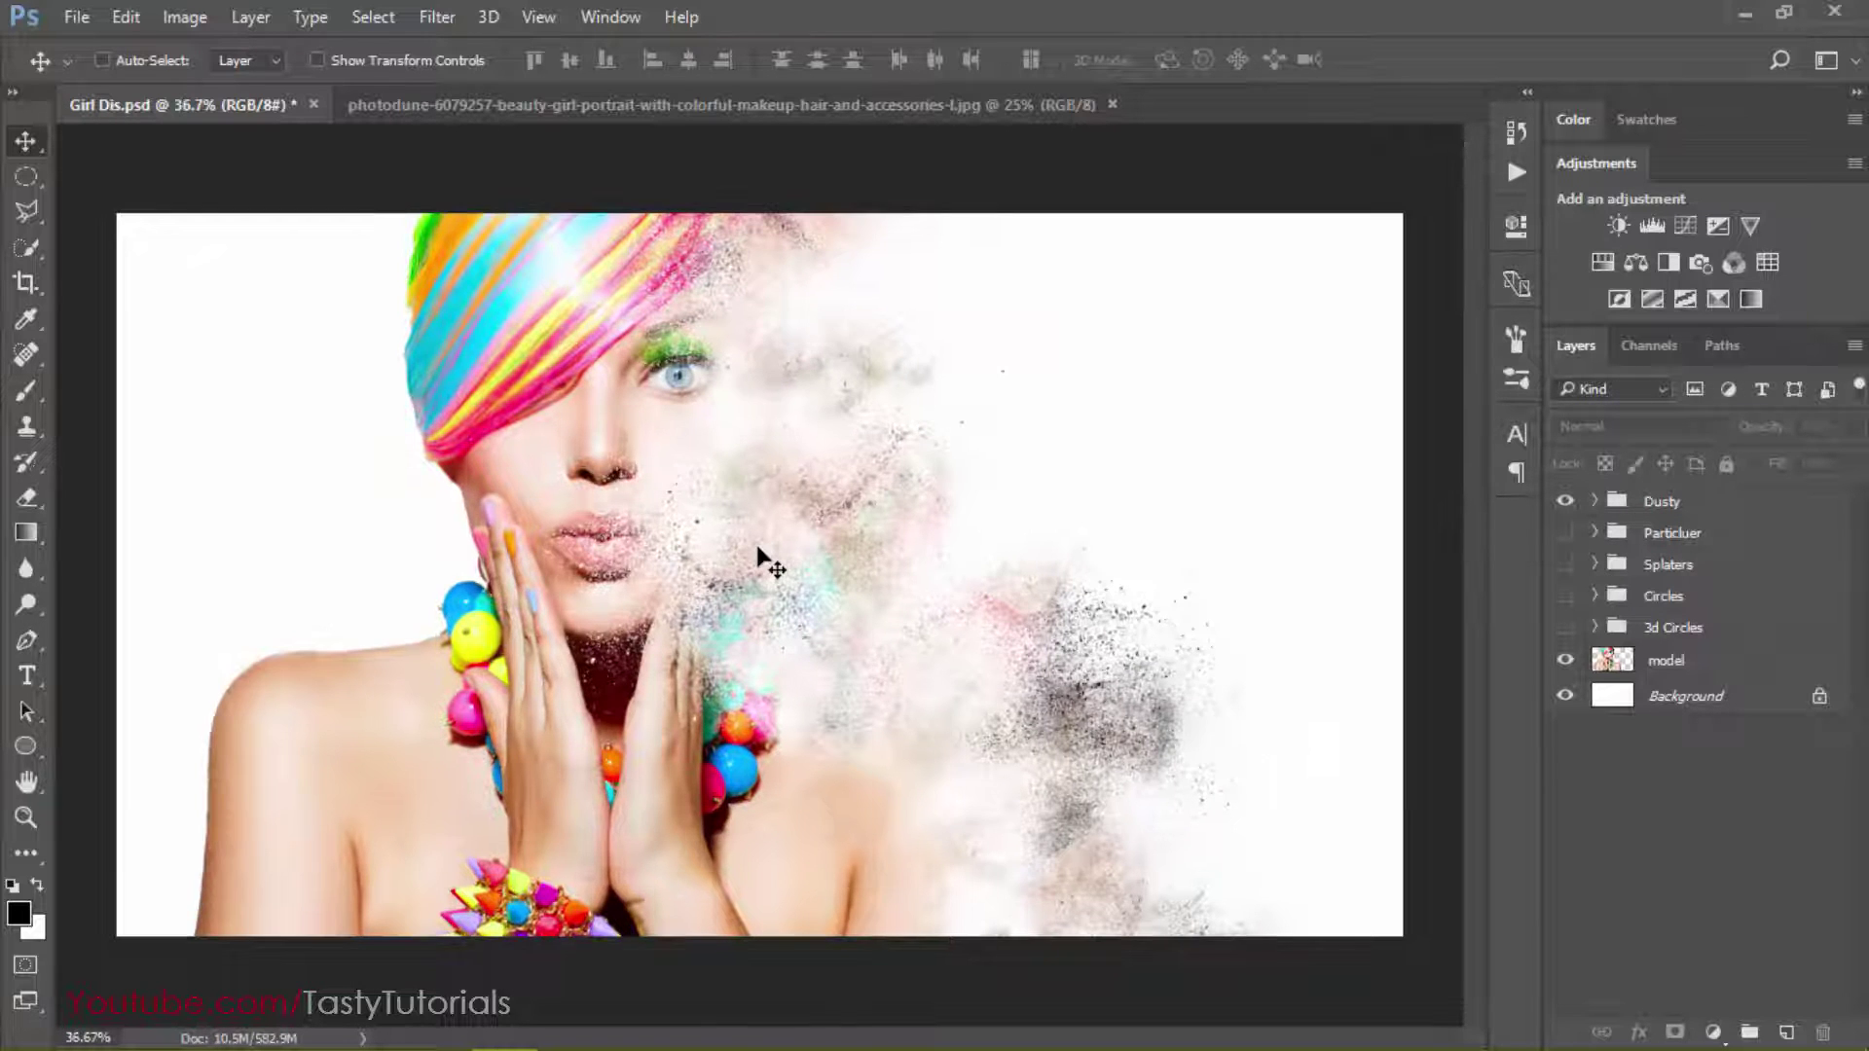
scroll(758, 551, "down", 1)
Hide the Dusty group and check the plain model layer against the white background
left_click(1601, 652)
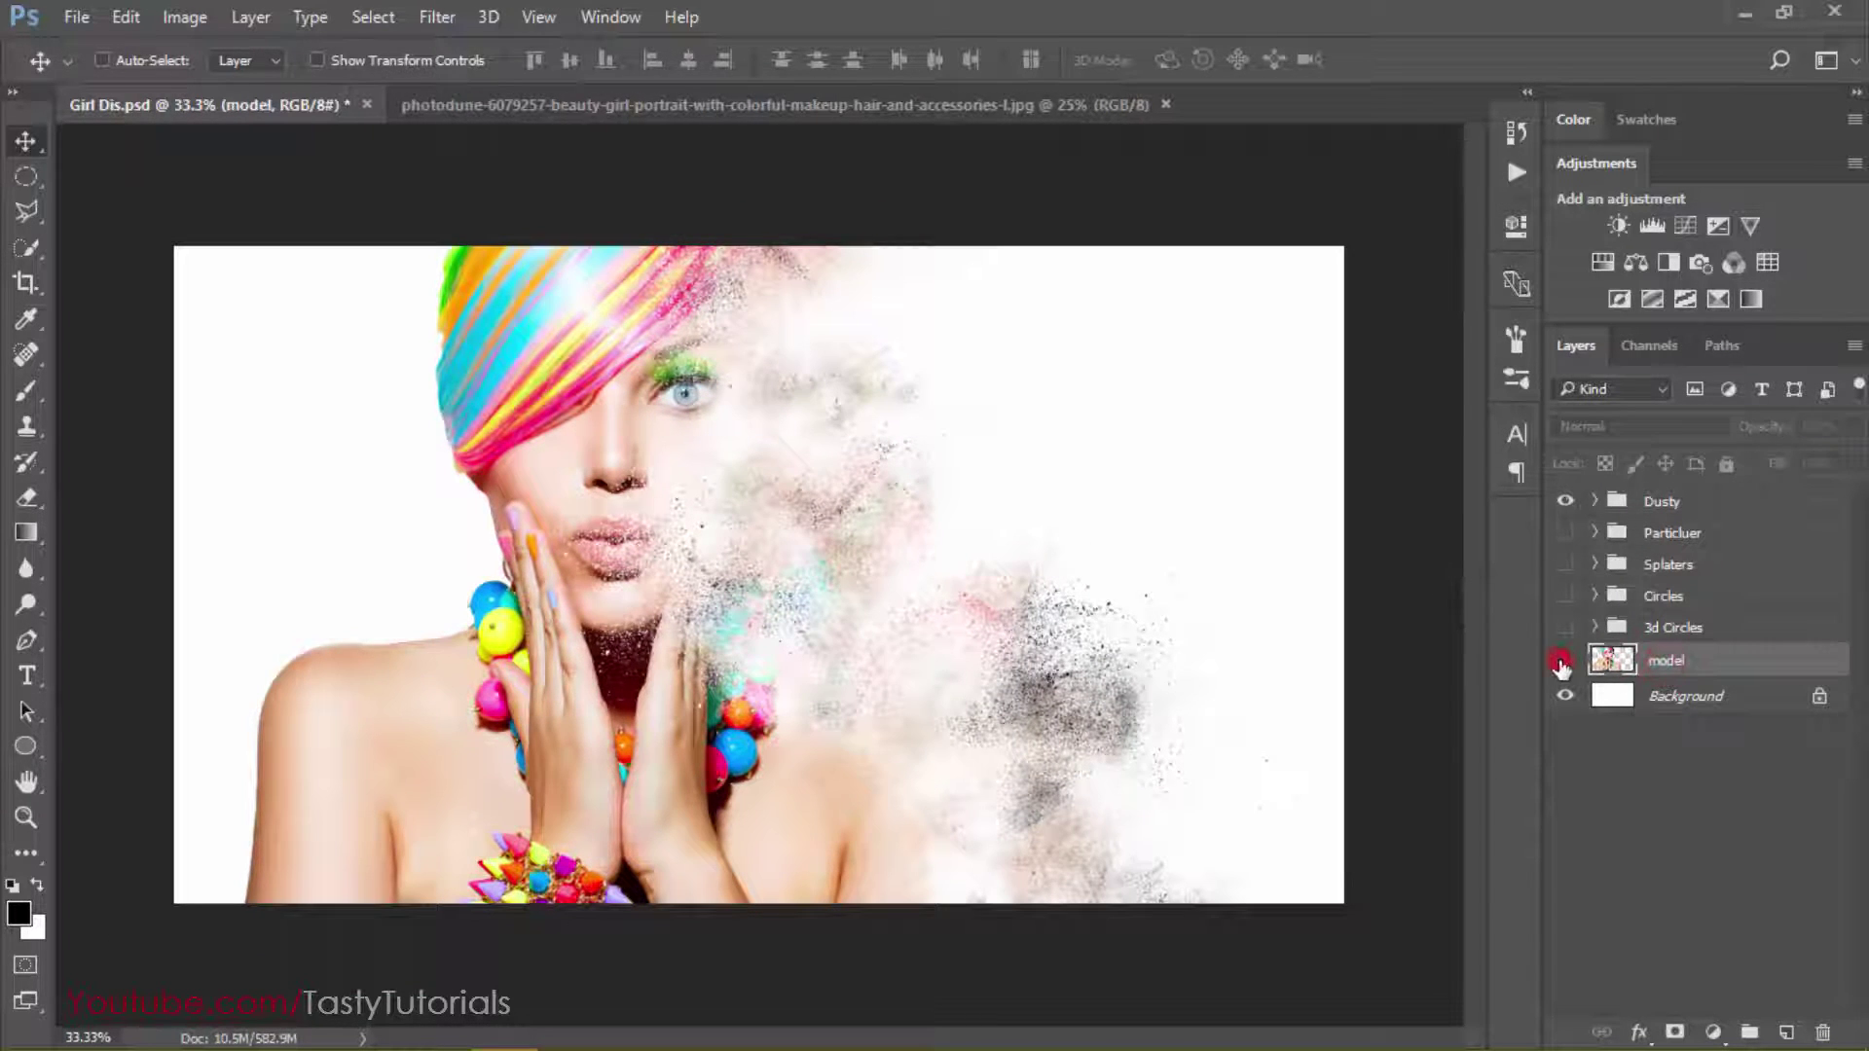
left_click(1565, 500)
left_click(1564, 661)
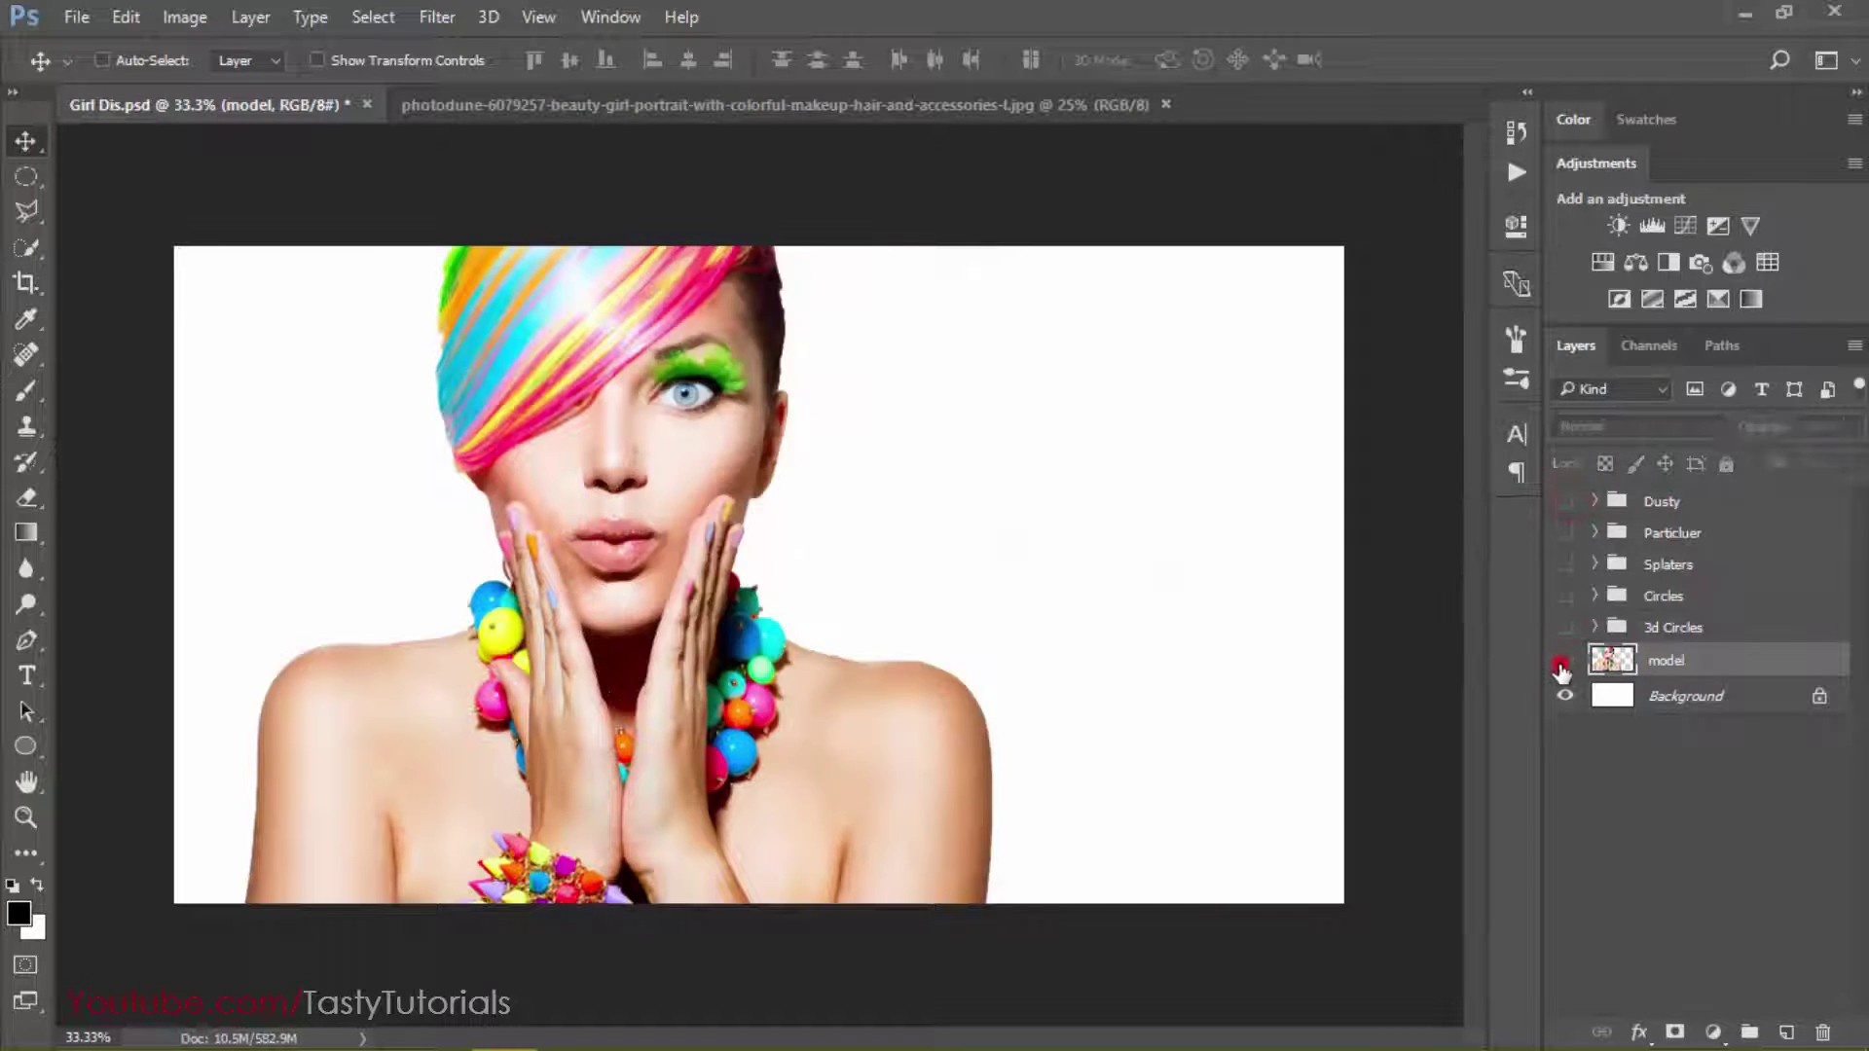
left_click(1563, 661)
left_click(1563, 661)
left_click(1563, 661)
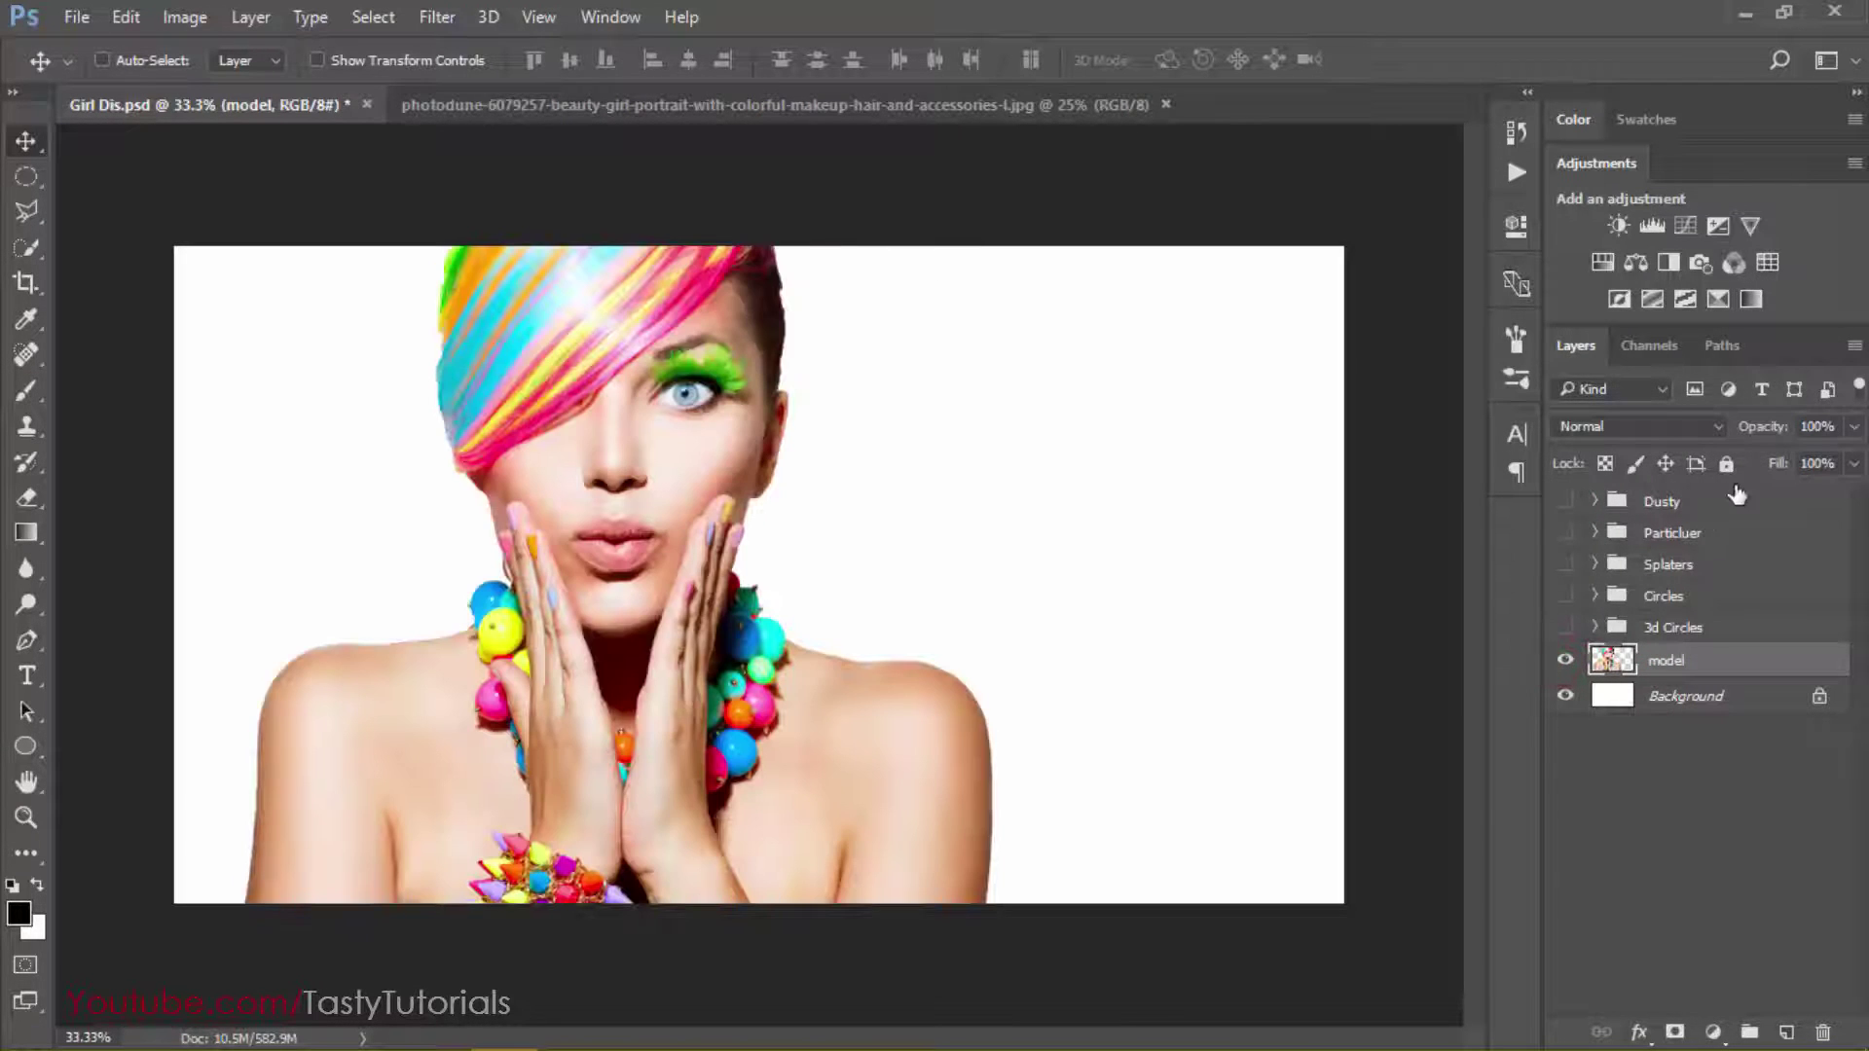
Display the saved Path Dispersion path over the model image and return to the layer list
left_click(1723, 346)
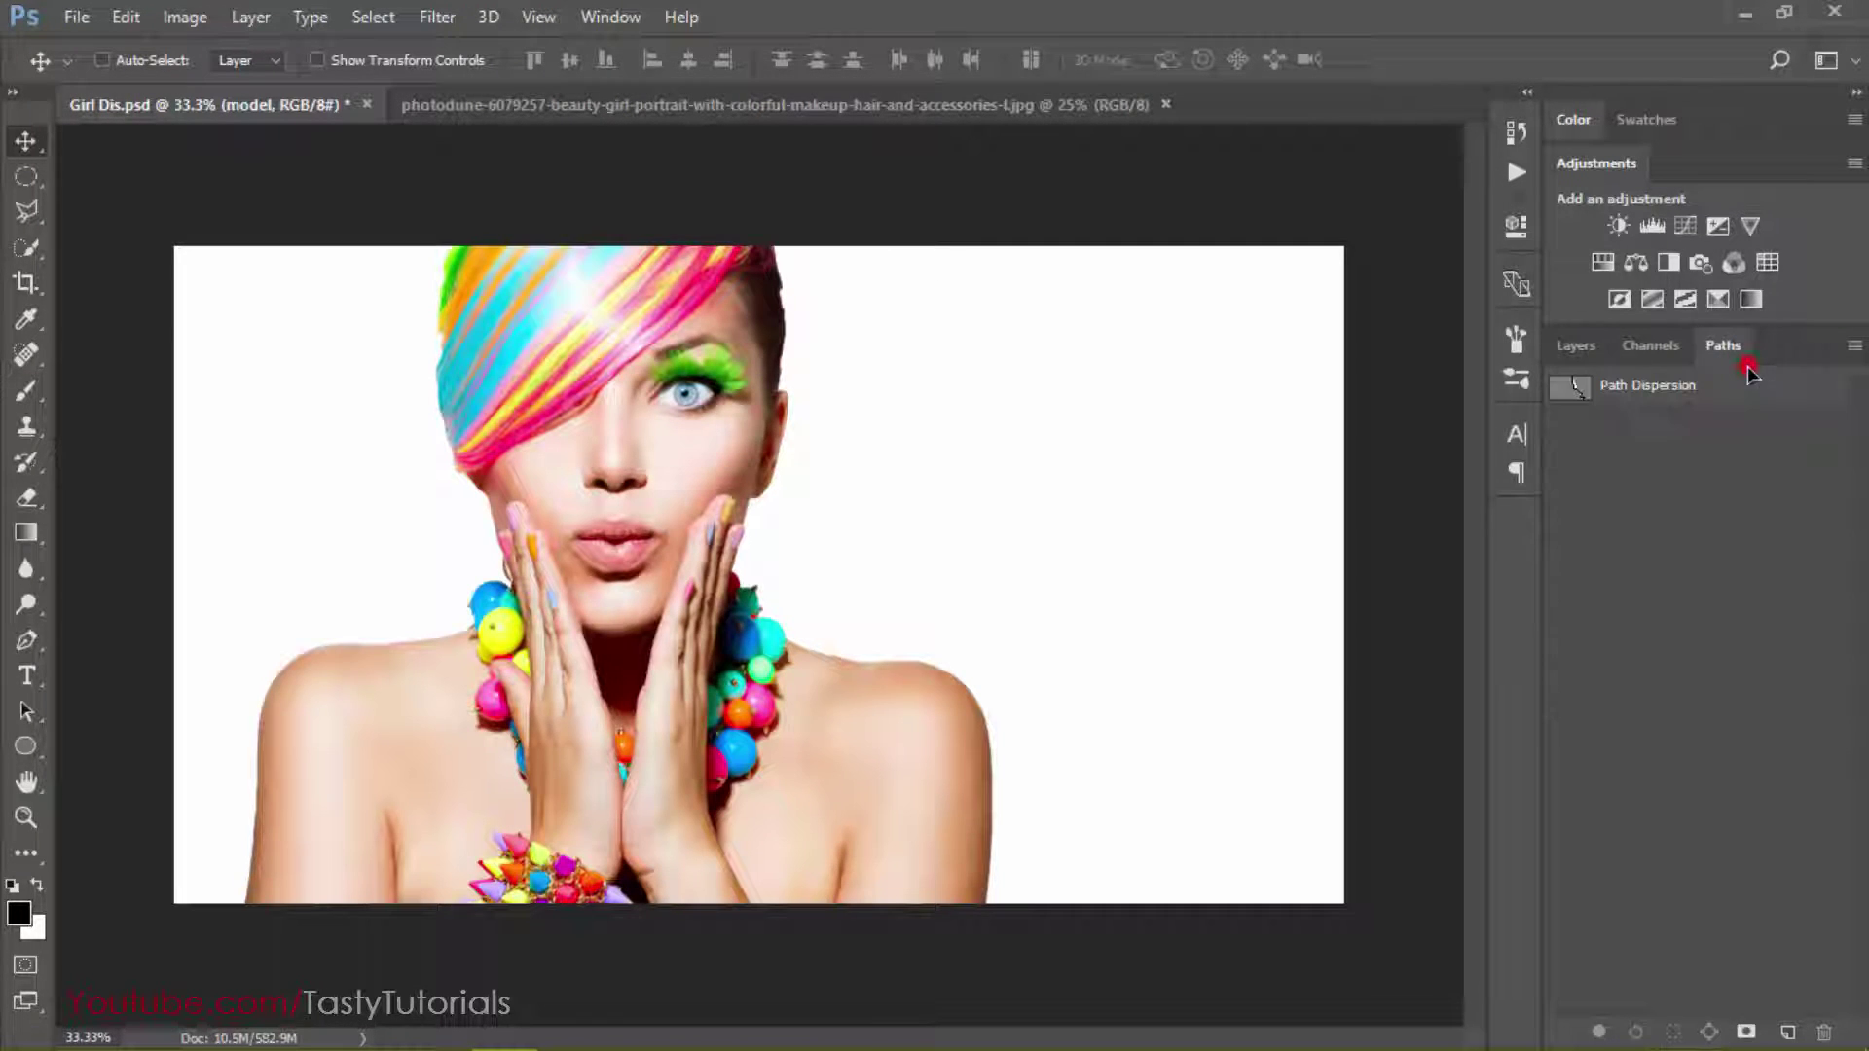
left_click(1631, 389)
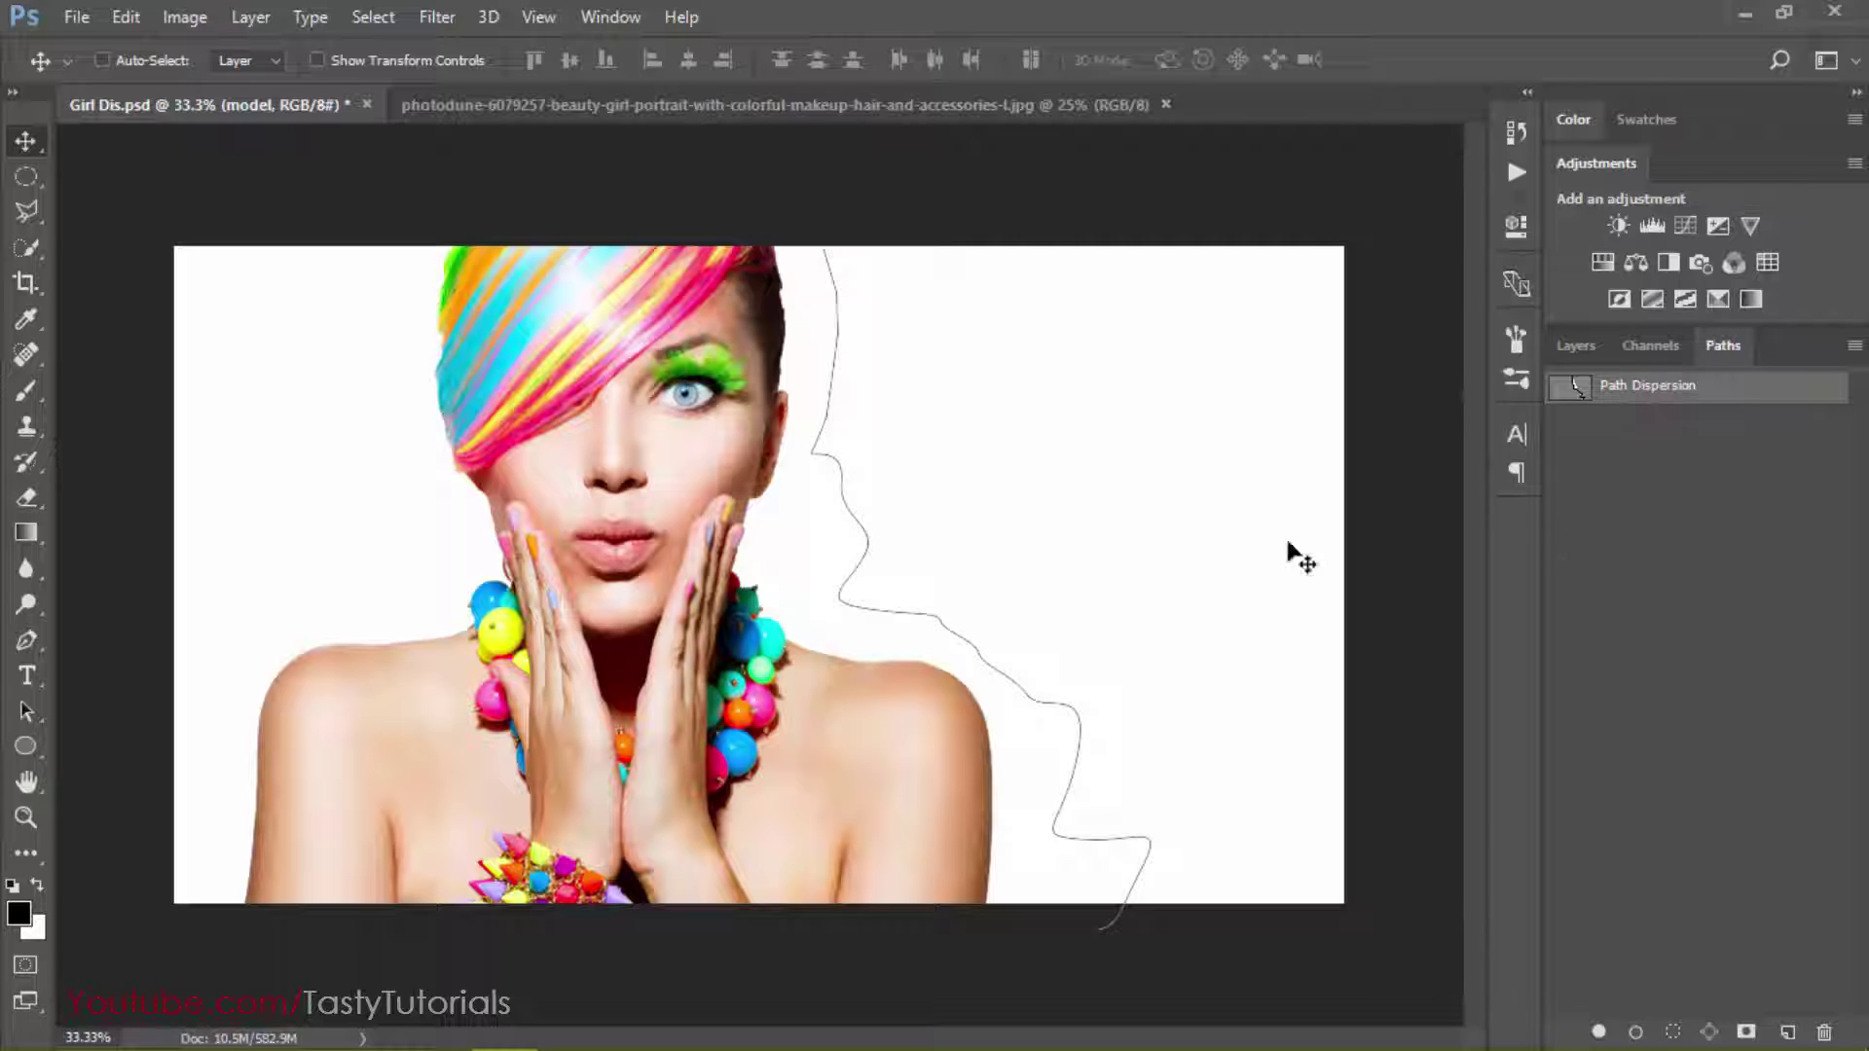
left_click(1577, 347)
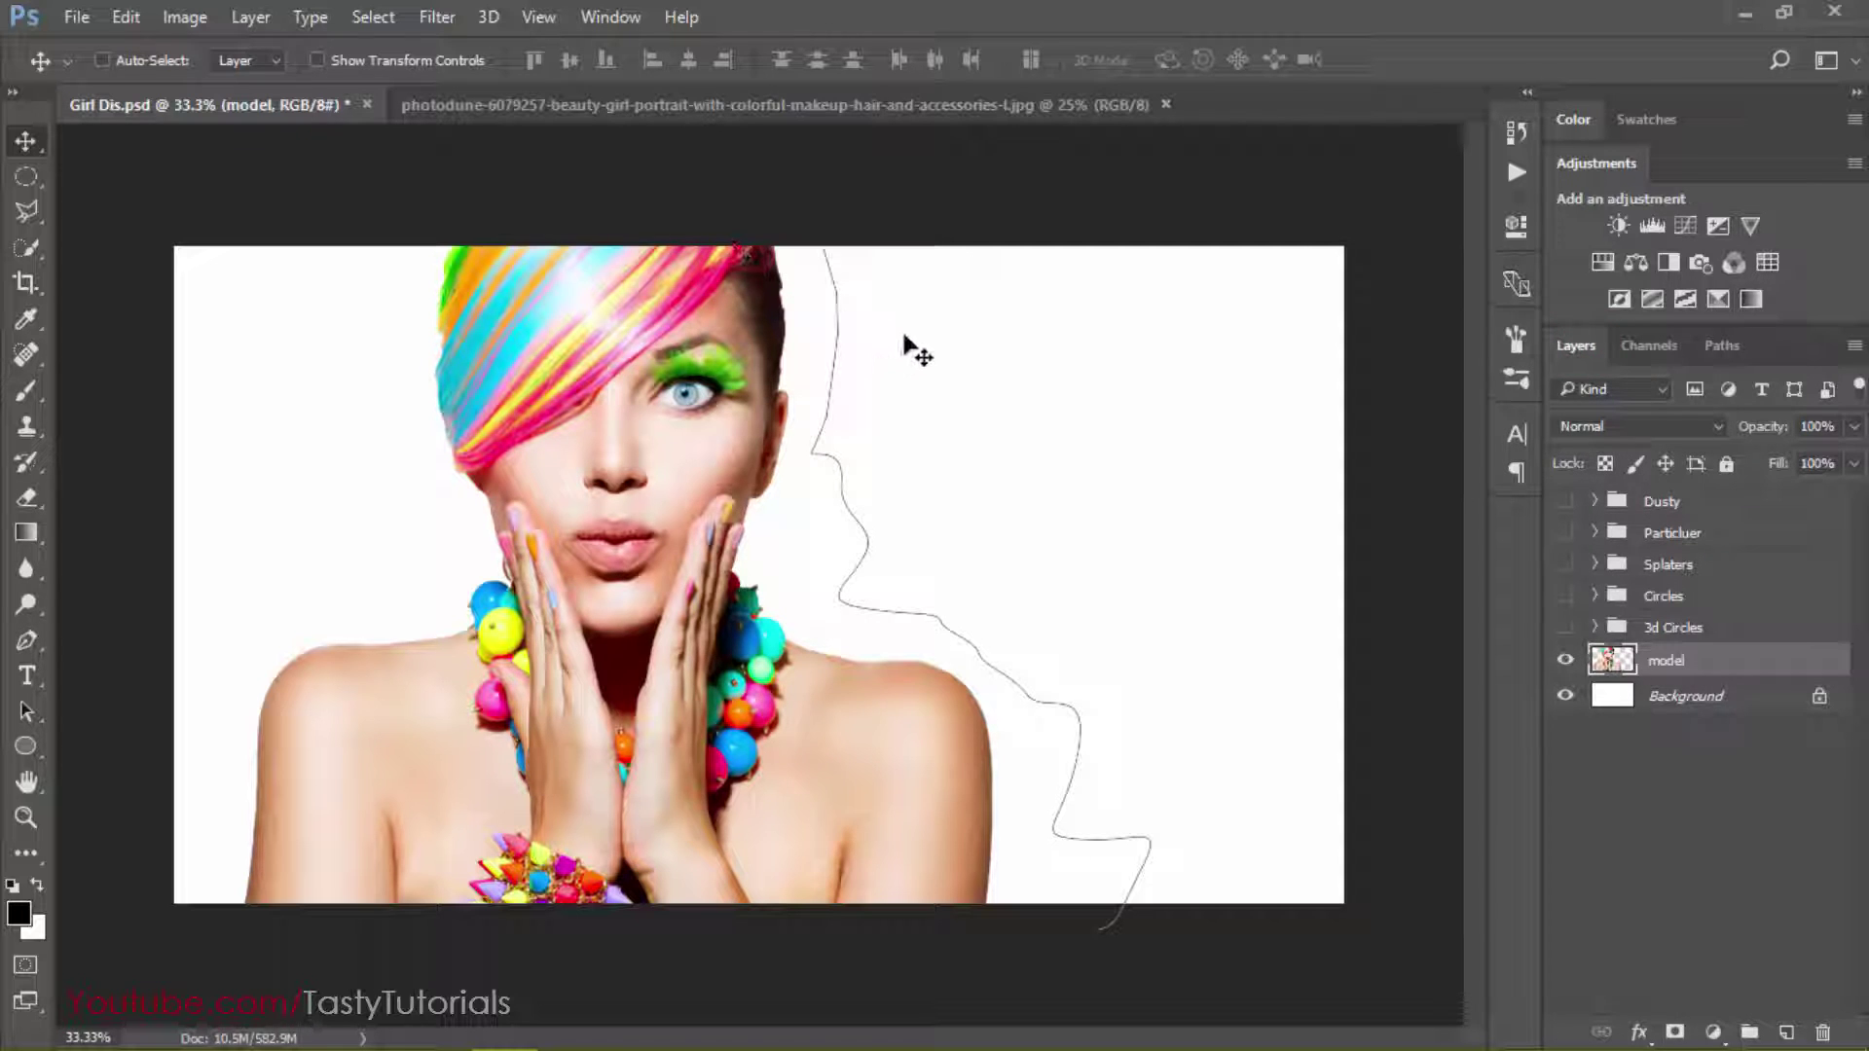
Close Girl Dis.psd without saving its changes
left_click(365, 107)
left_click(961, 414)
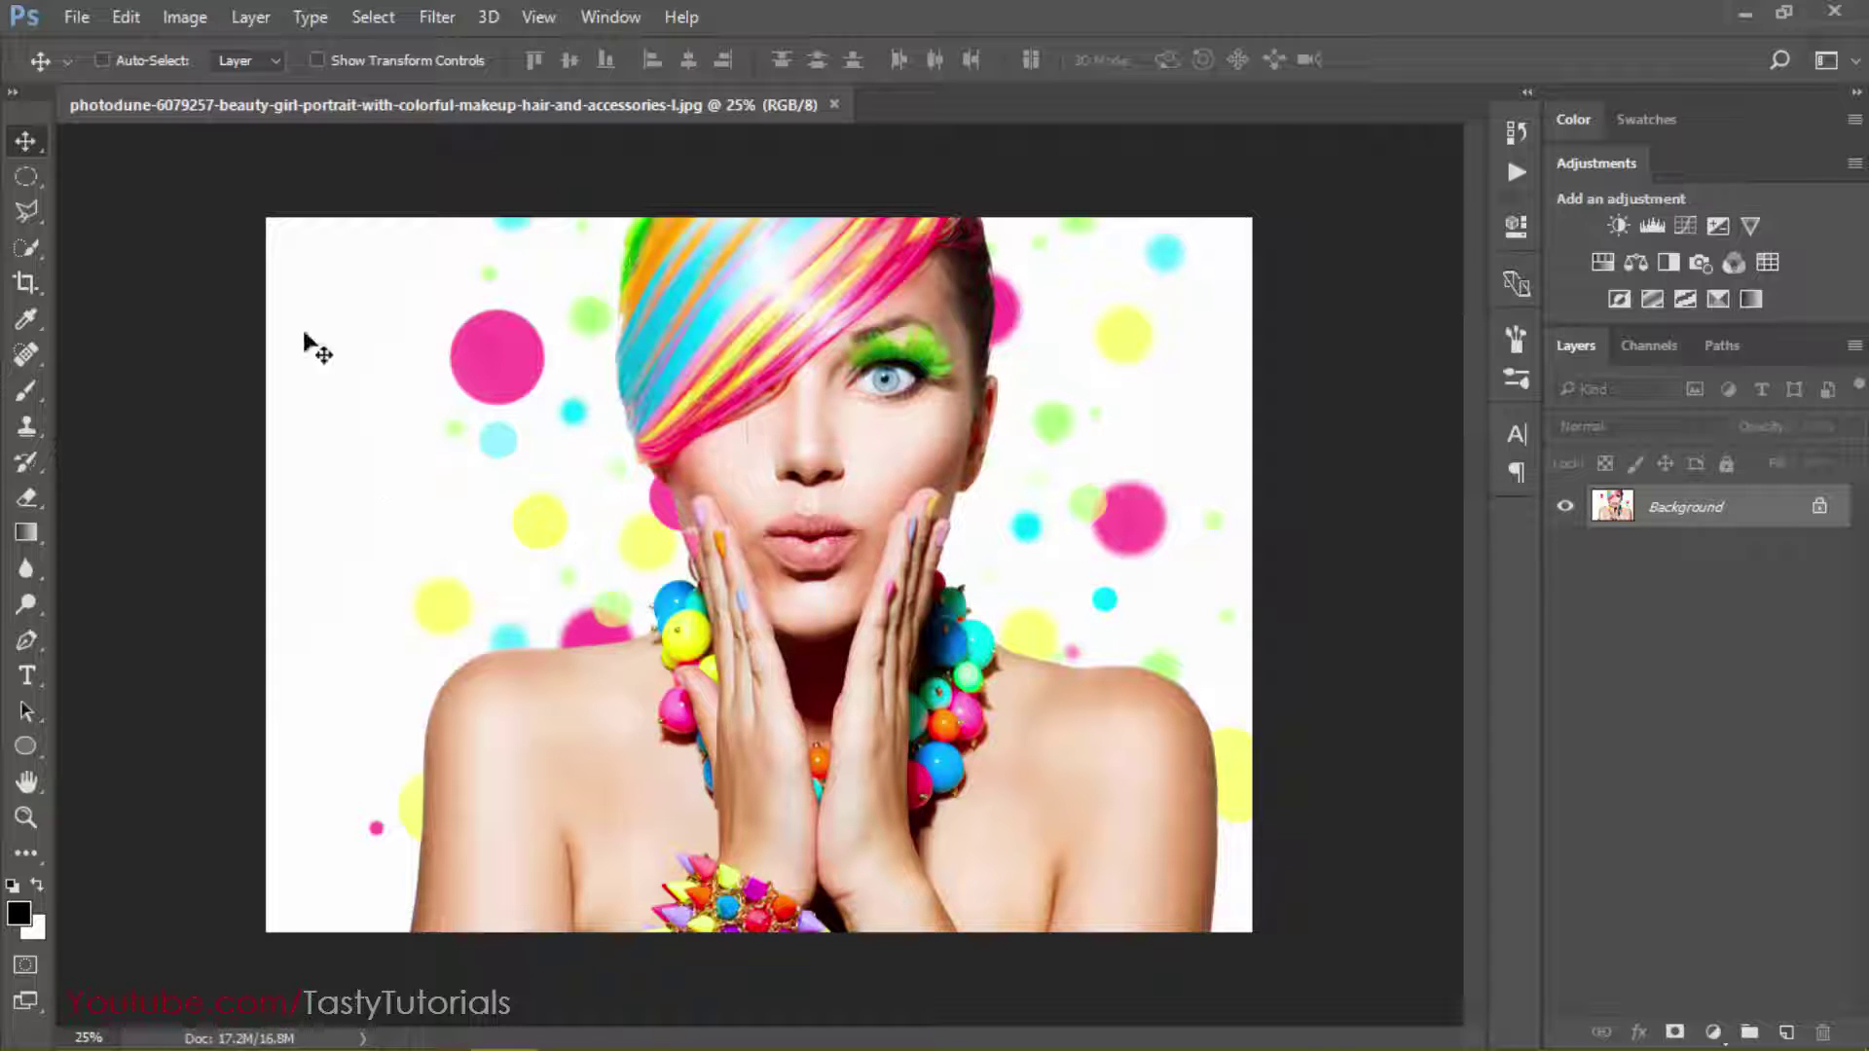
Select the white background on both sides of the model with the Quick Selection tool
left_click(26, 217)
left_click(146, 232)
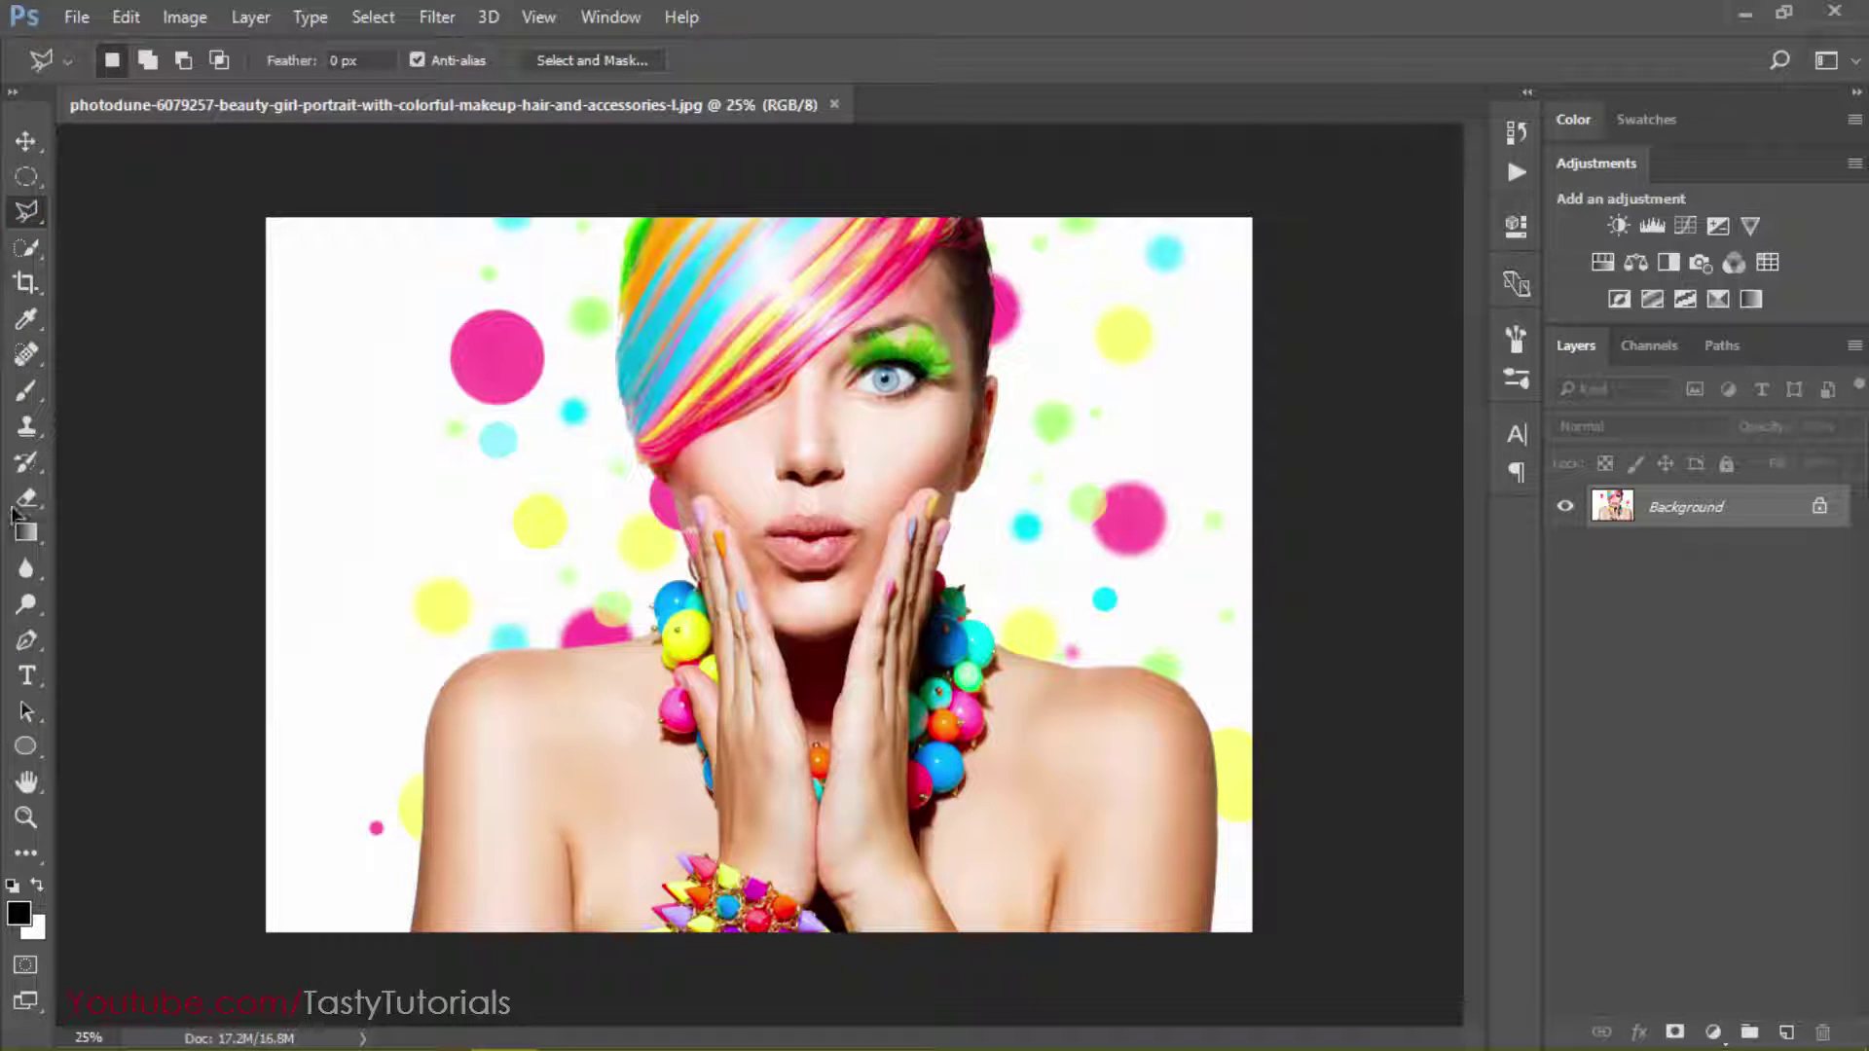
left_click(26, 247)
left_click(88, 245)
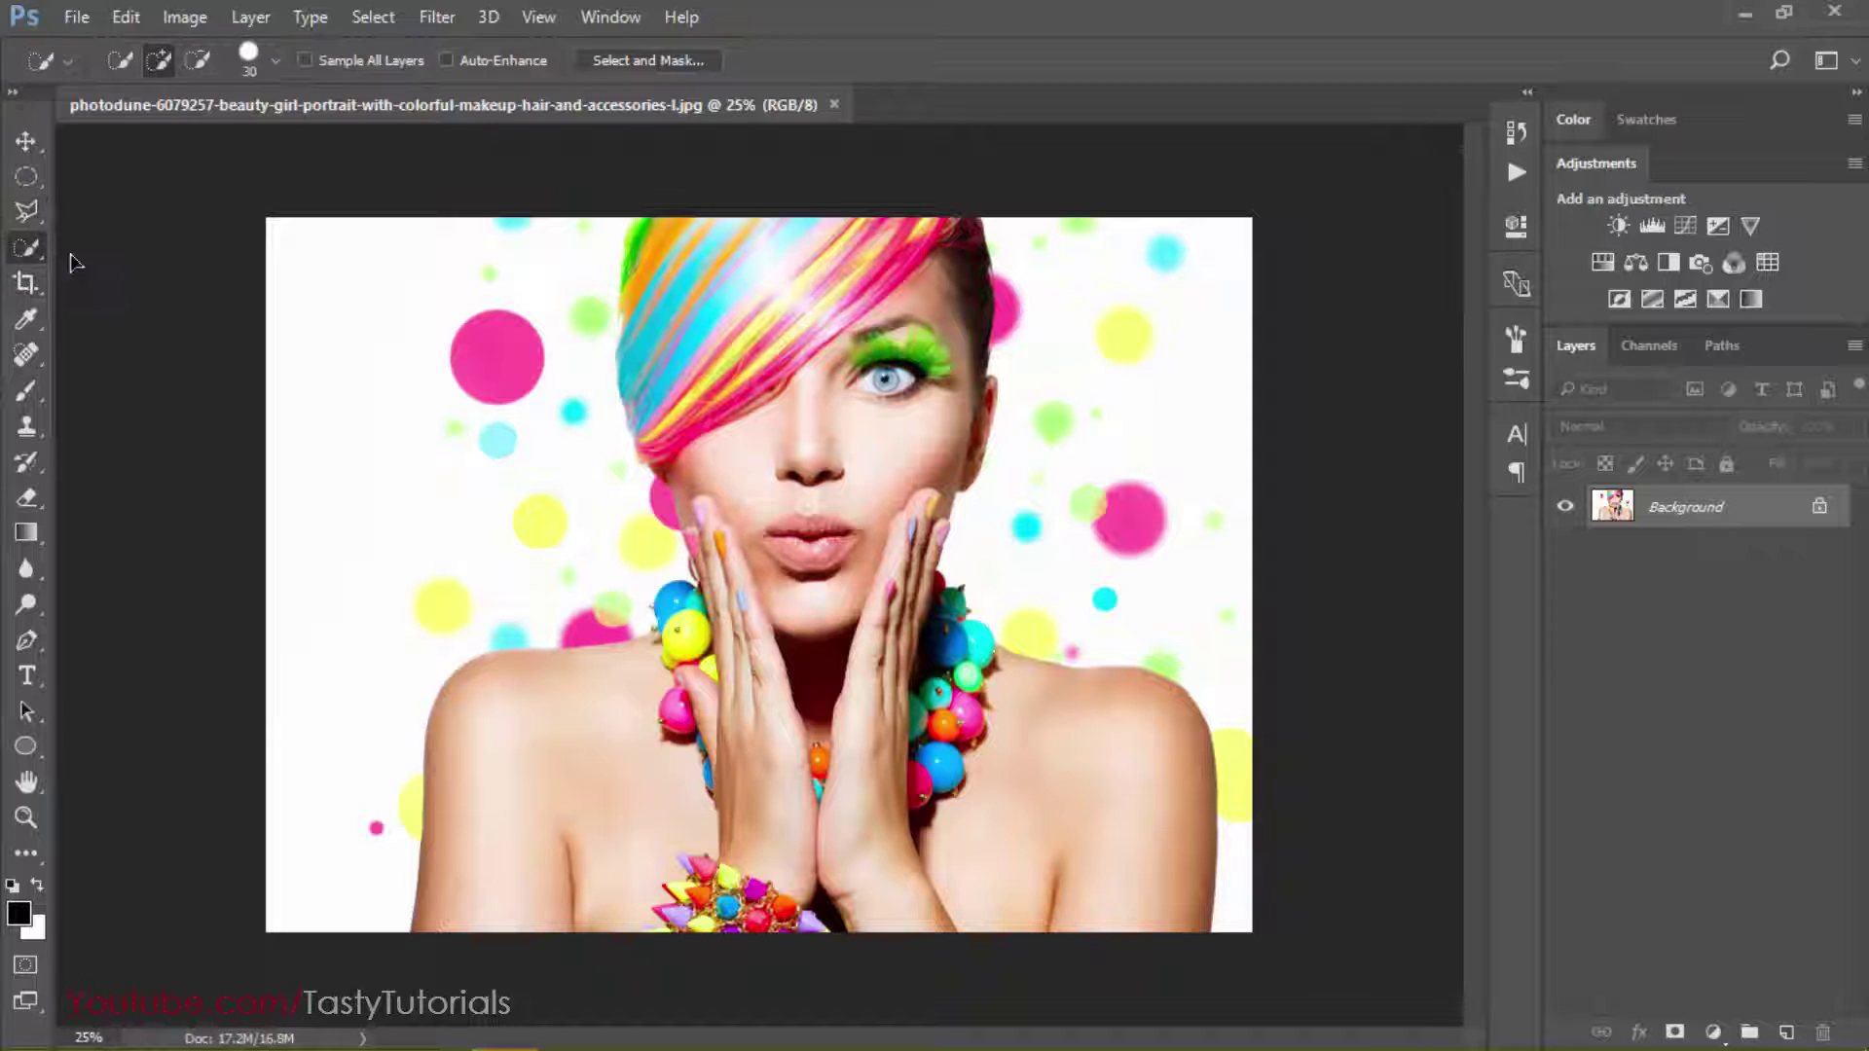
left_click(343, 344)
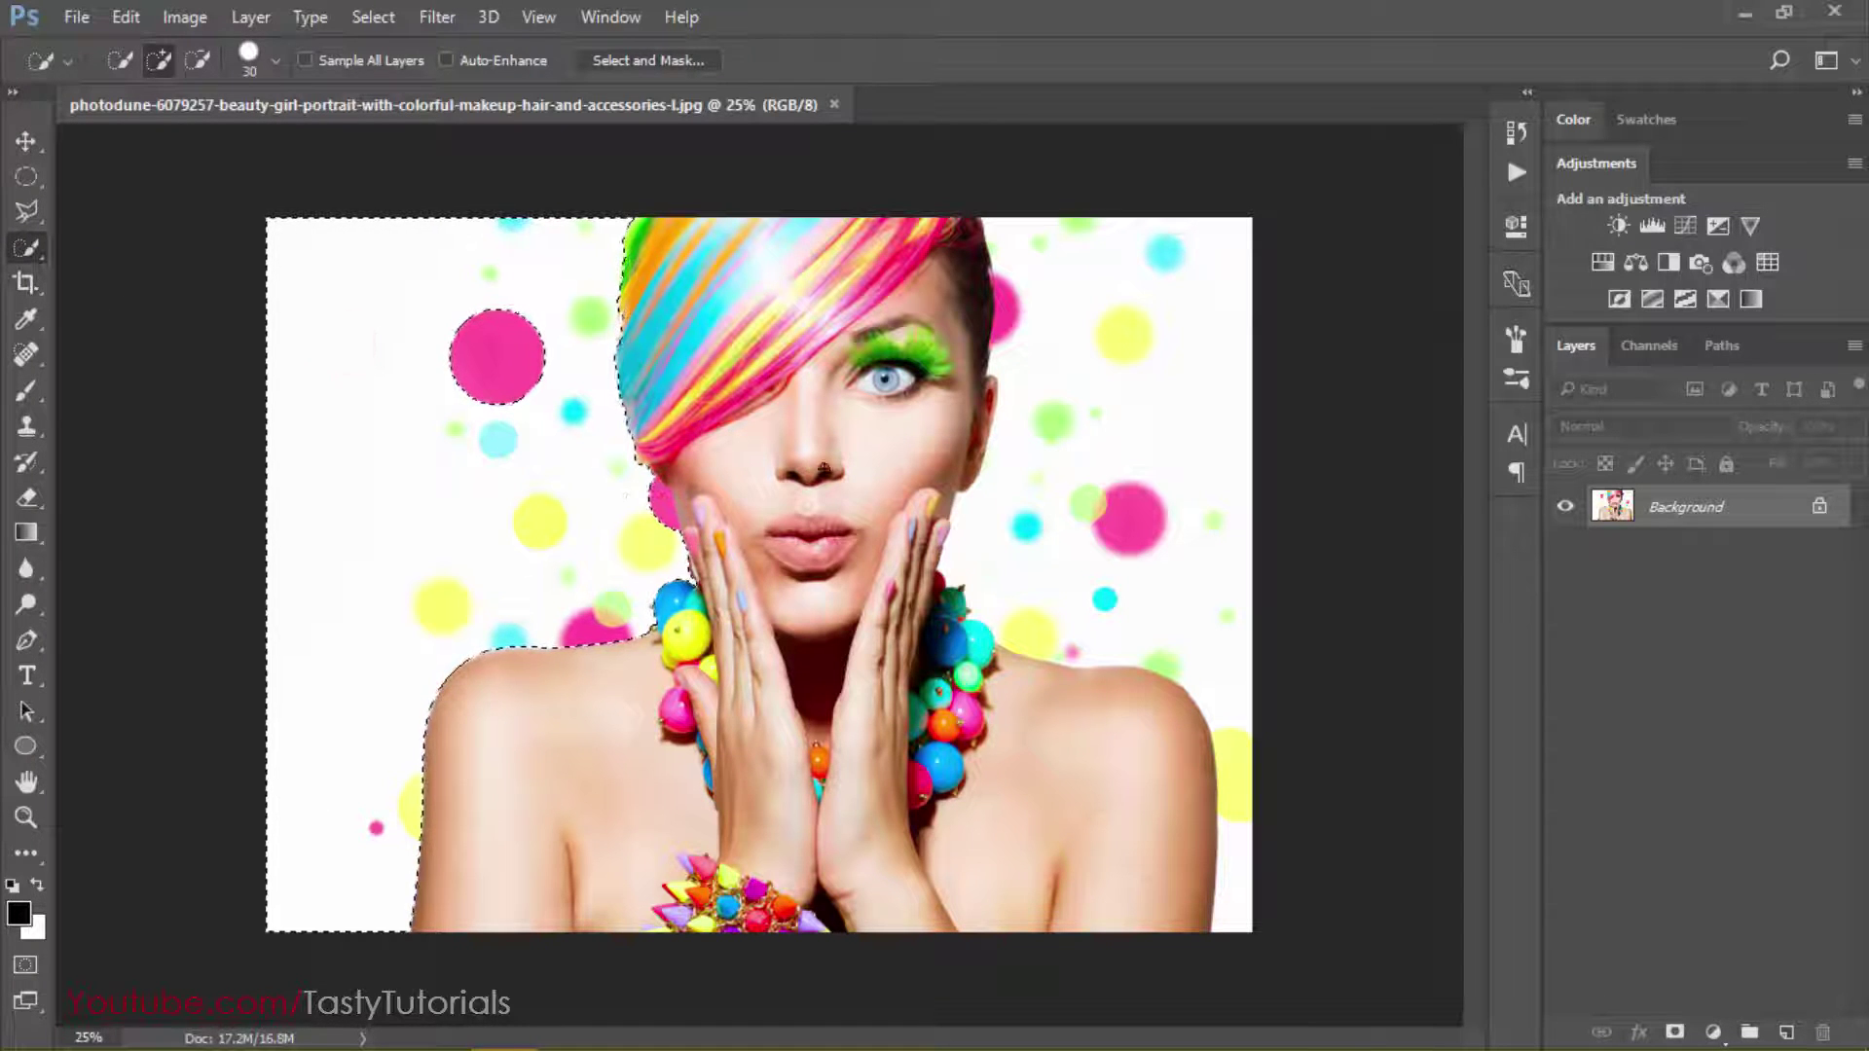
mouse_move(1022, 374)
left_mouse_down()
mouse_move(1036, 341)
mouse_move(1221, 680)
mouse_move(1241, 768)
mouse_move(1233, 911)
left_mouse_up()
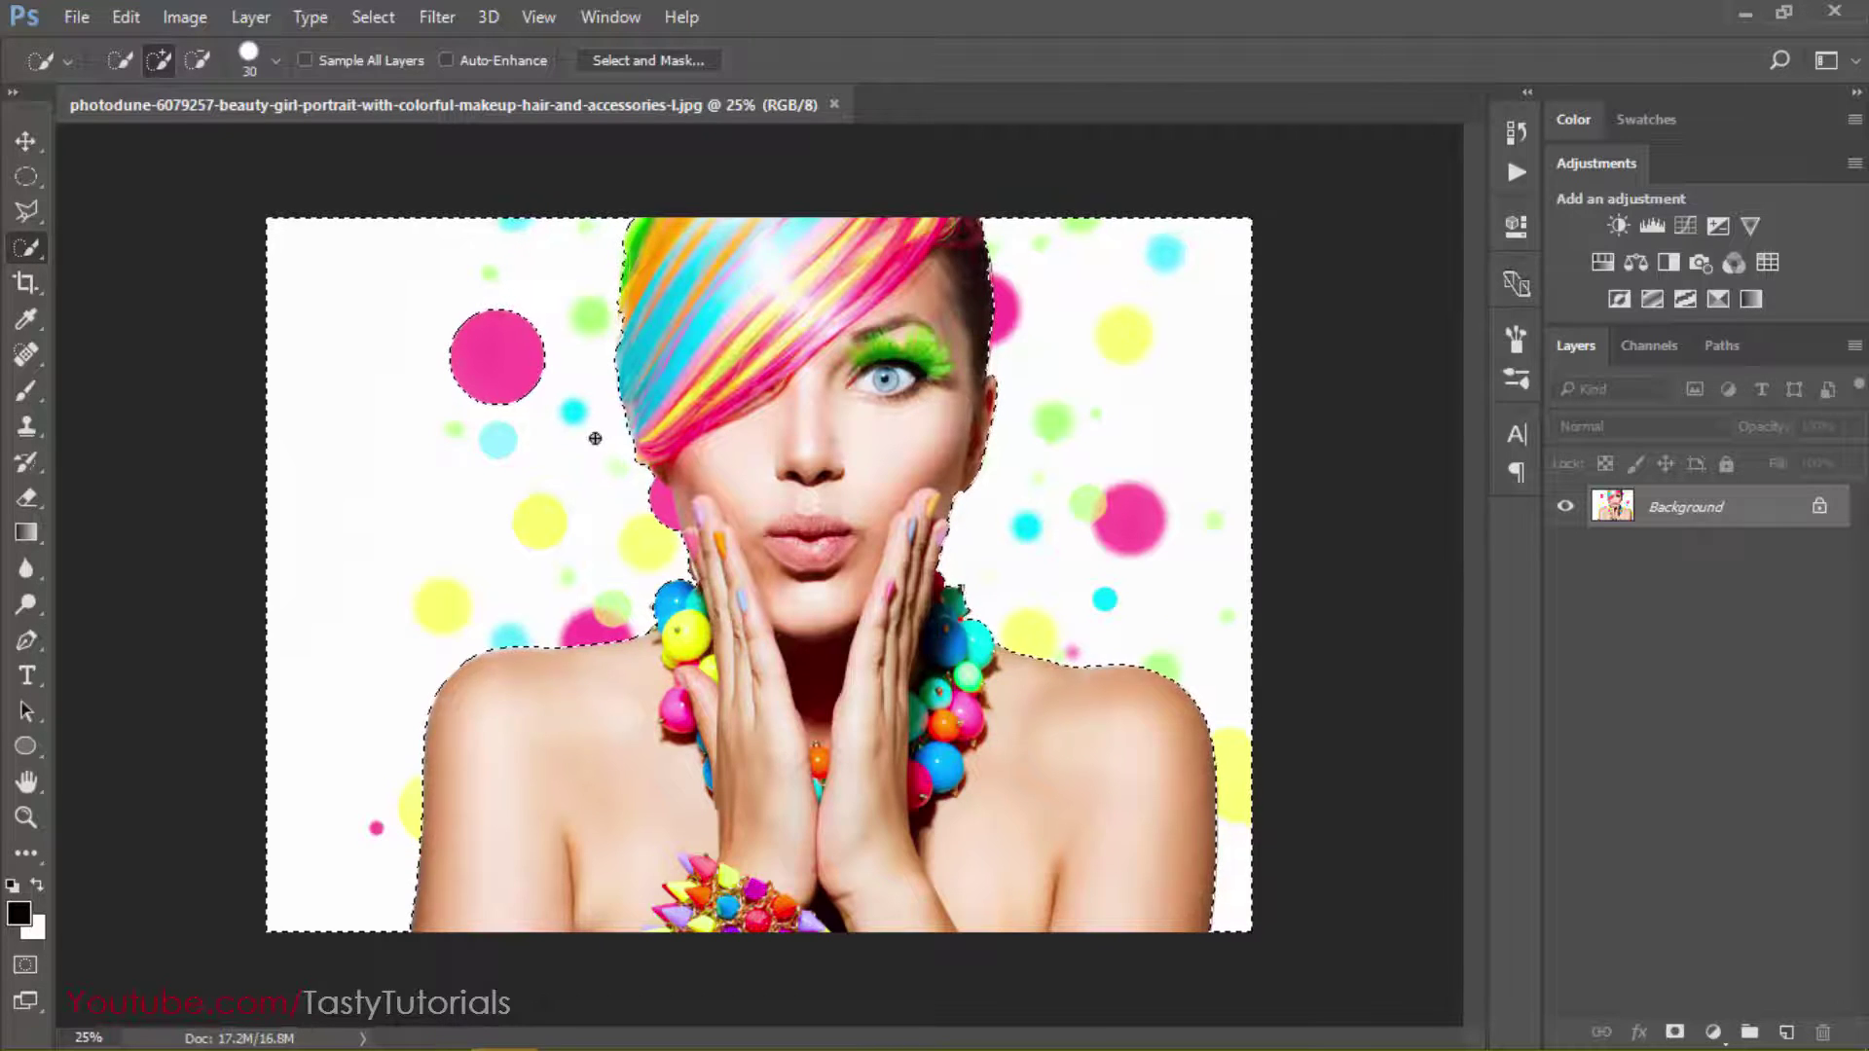
Add the large pink circle and the background areas beside the model's jaw and fingers to the selection
scroll(507, 356, "up", 2)
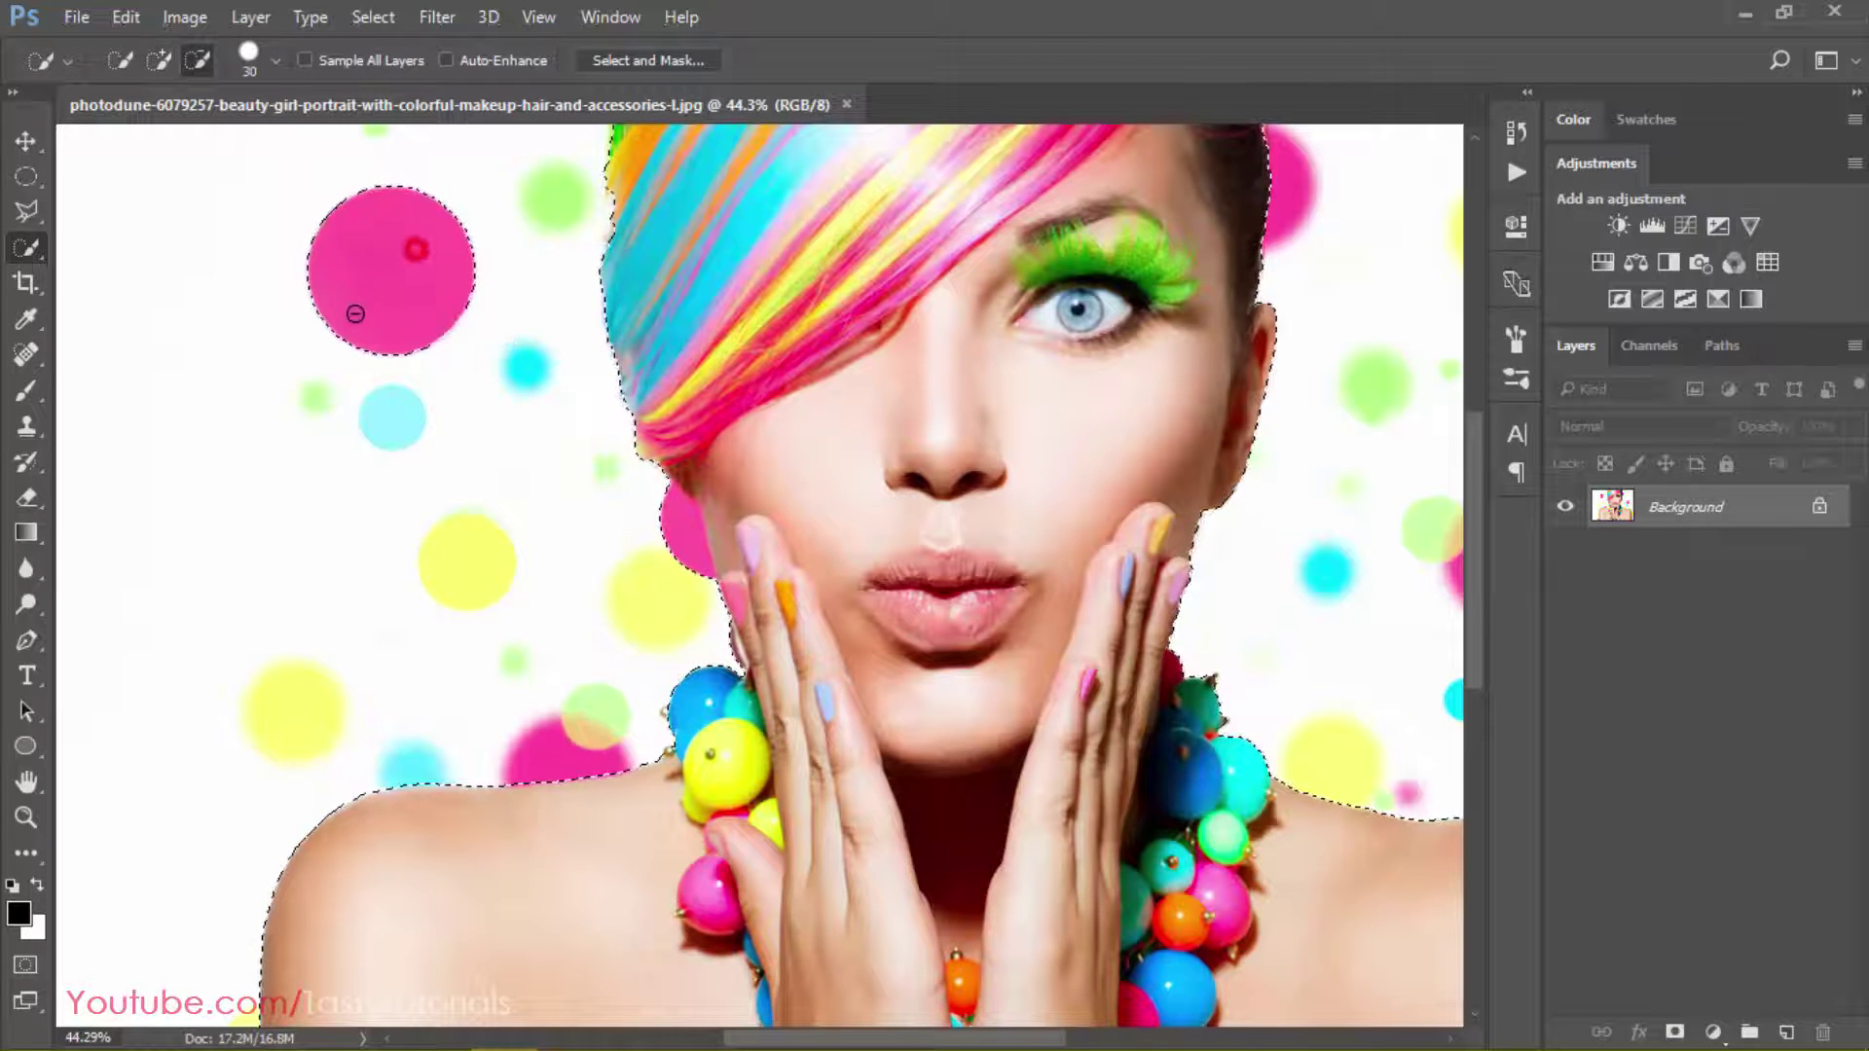
mouse_move(408, 222)
left_mouse_down()
mouse_move(431, 310)
mouse_move(406, 223)
mouse_move(380, 303)
mouse_move(418, 251)
left_mouse_up()
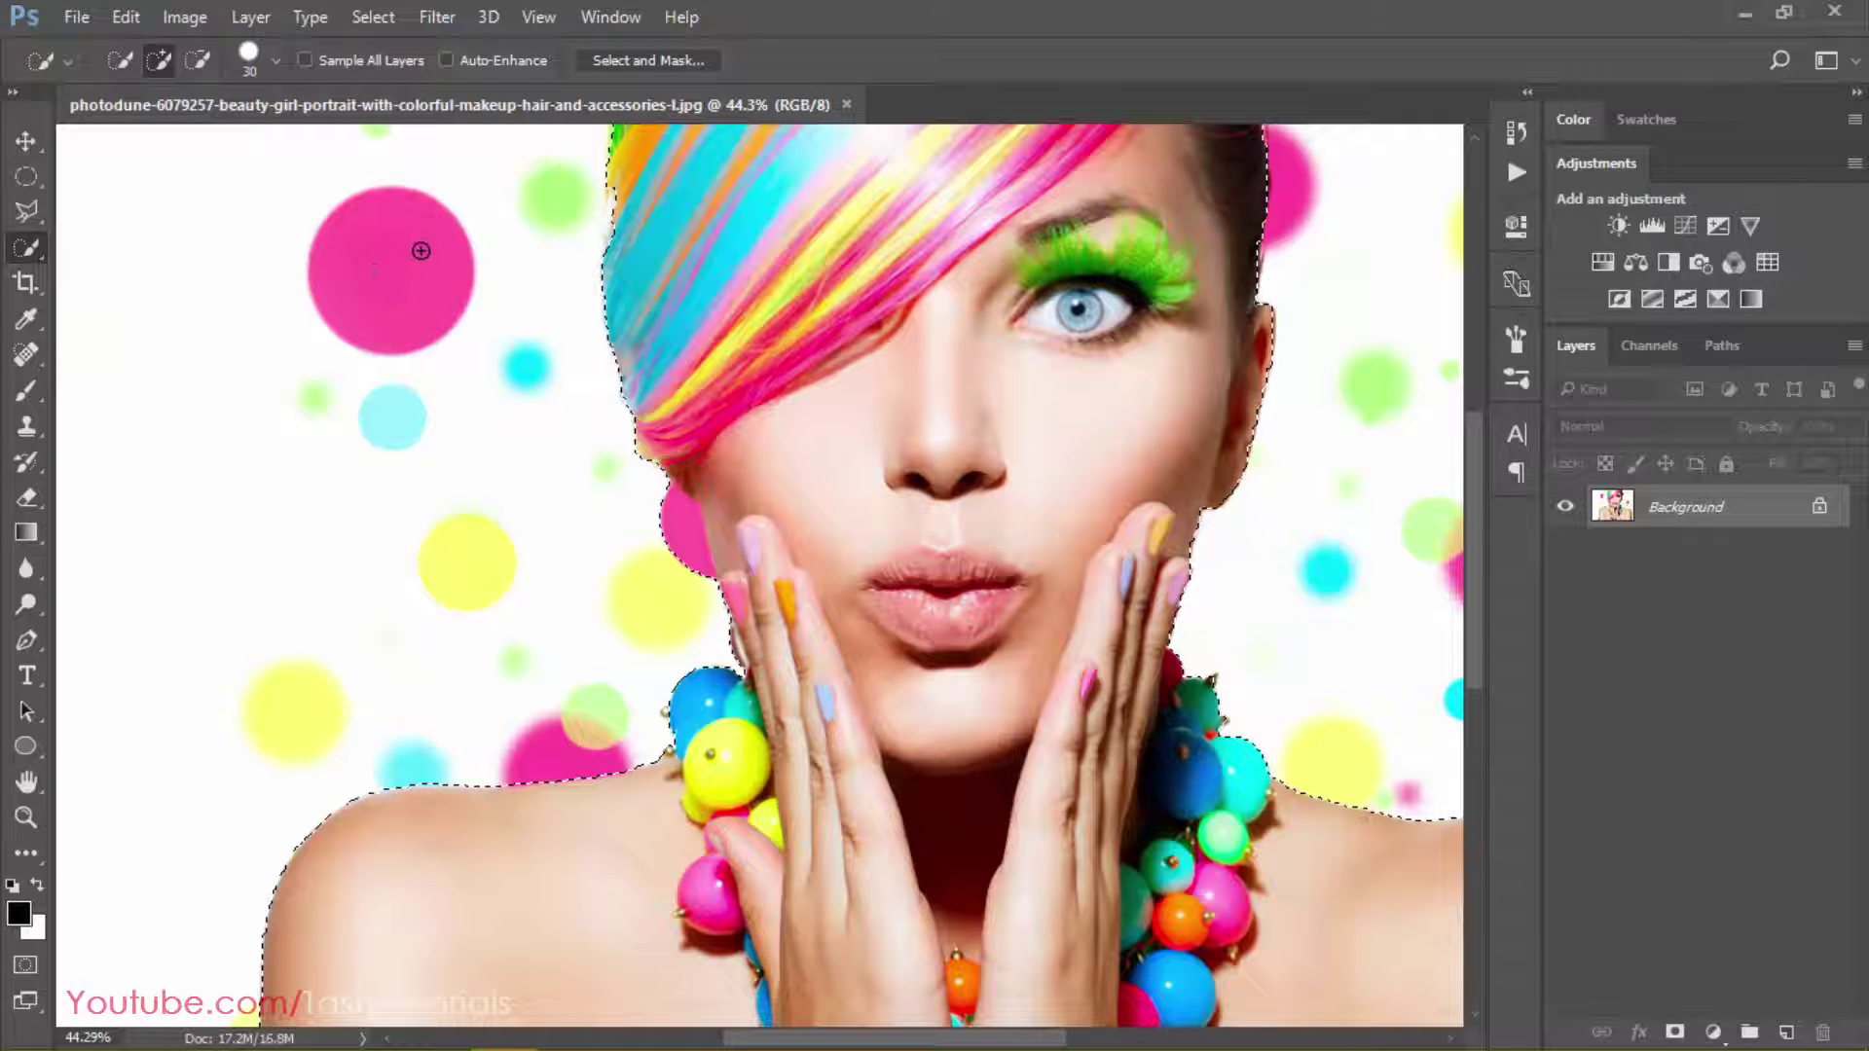
scroll(624, 557, "up", 3)
mouse_move(659, 525)
left_mouse_down()
mouse_move(675, 429)
mouse_move(688, 600)
left_mouse_up()
scroll(749, 667, "down", 5)
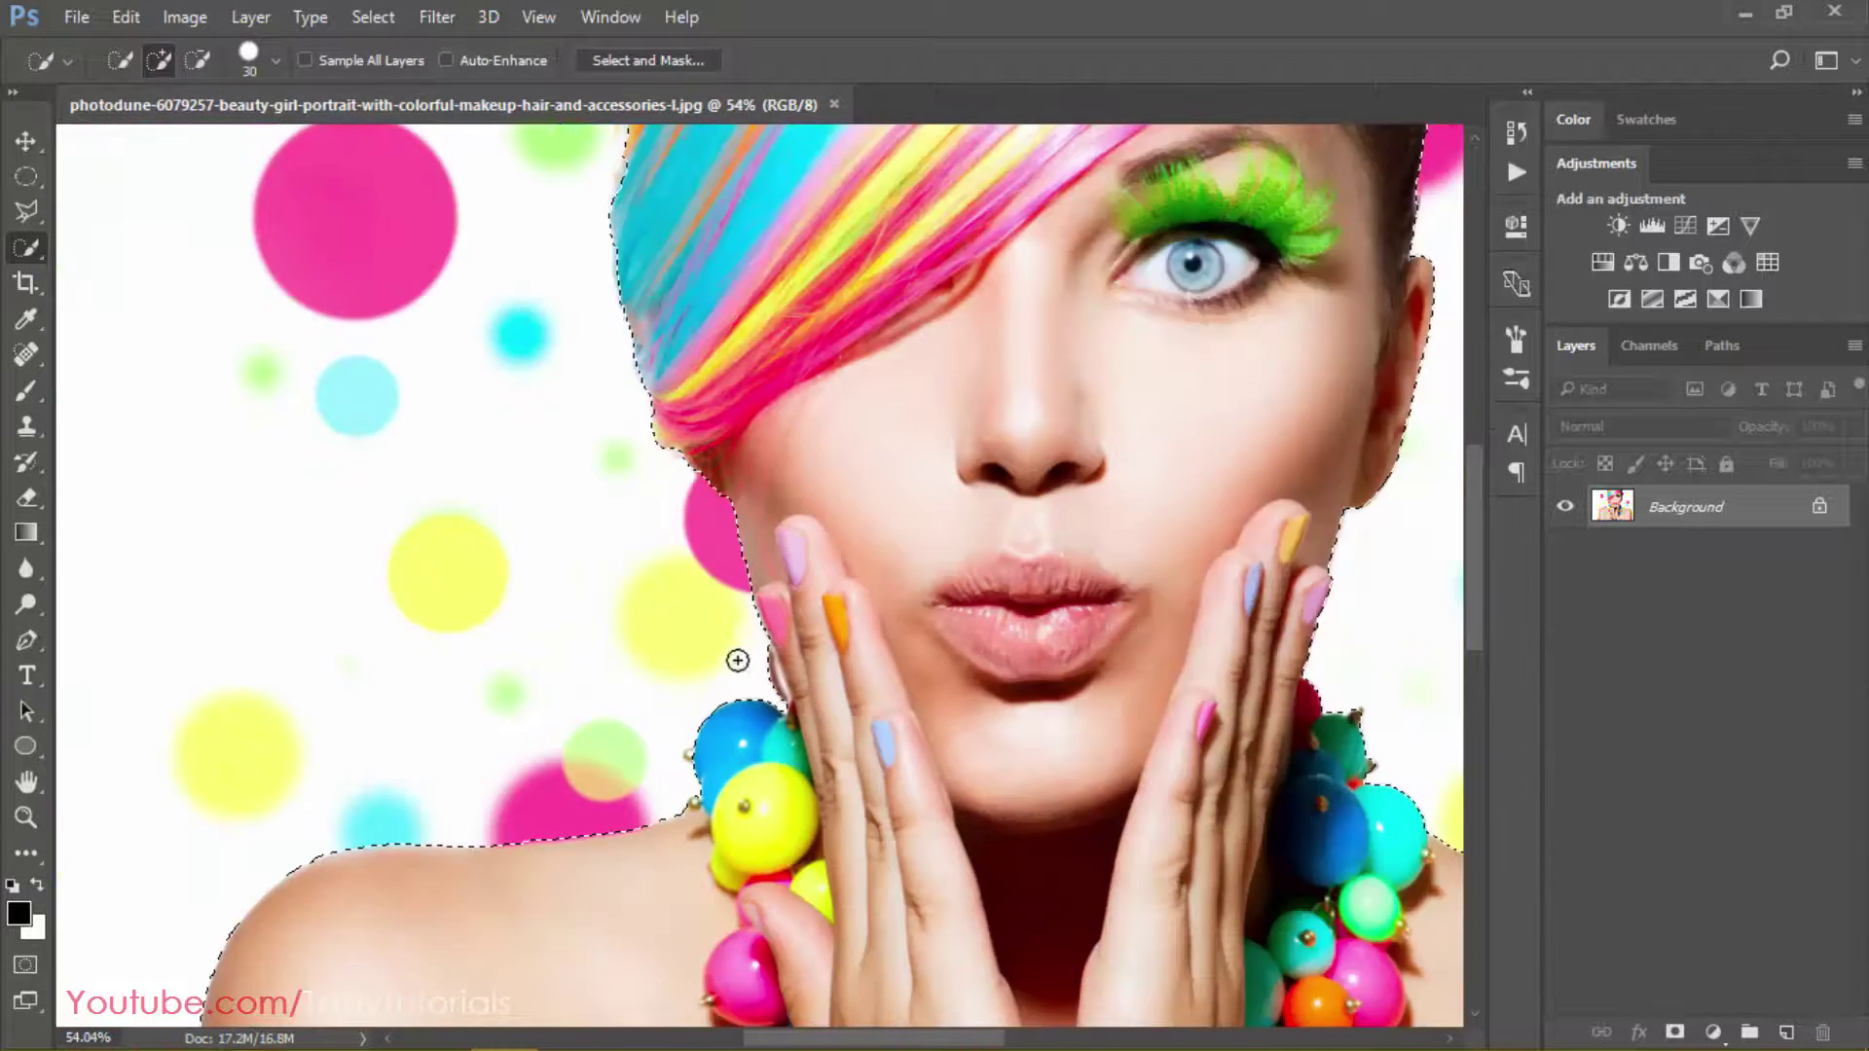
left_click_drag(876, 630, 705, 676)
scroll(706, 677, "down", 2)
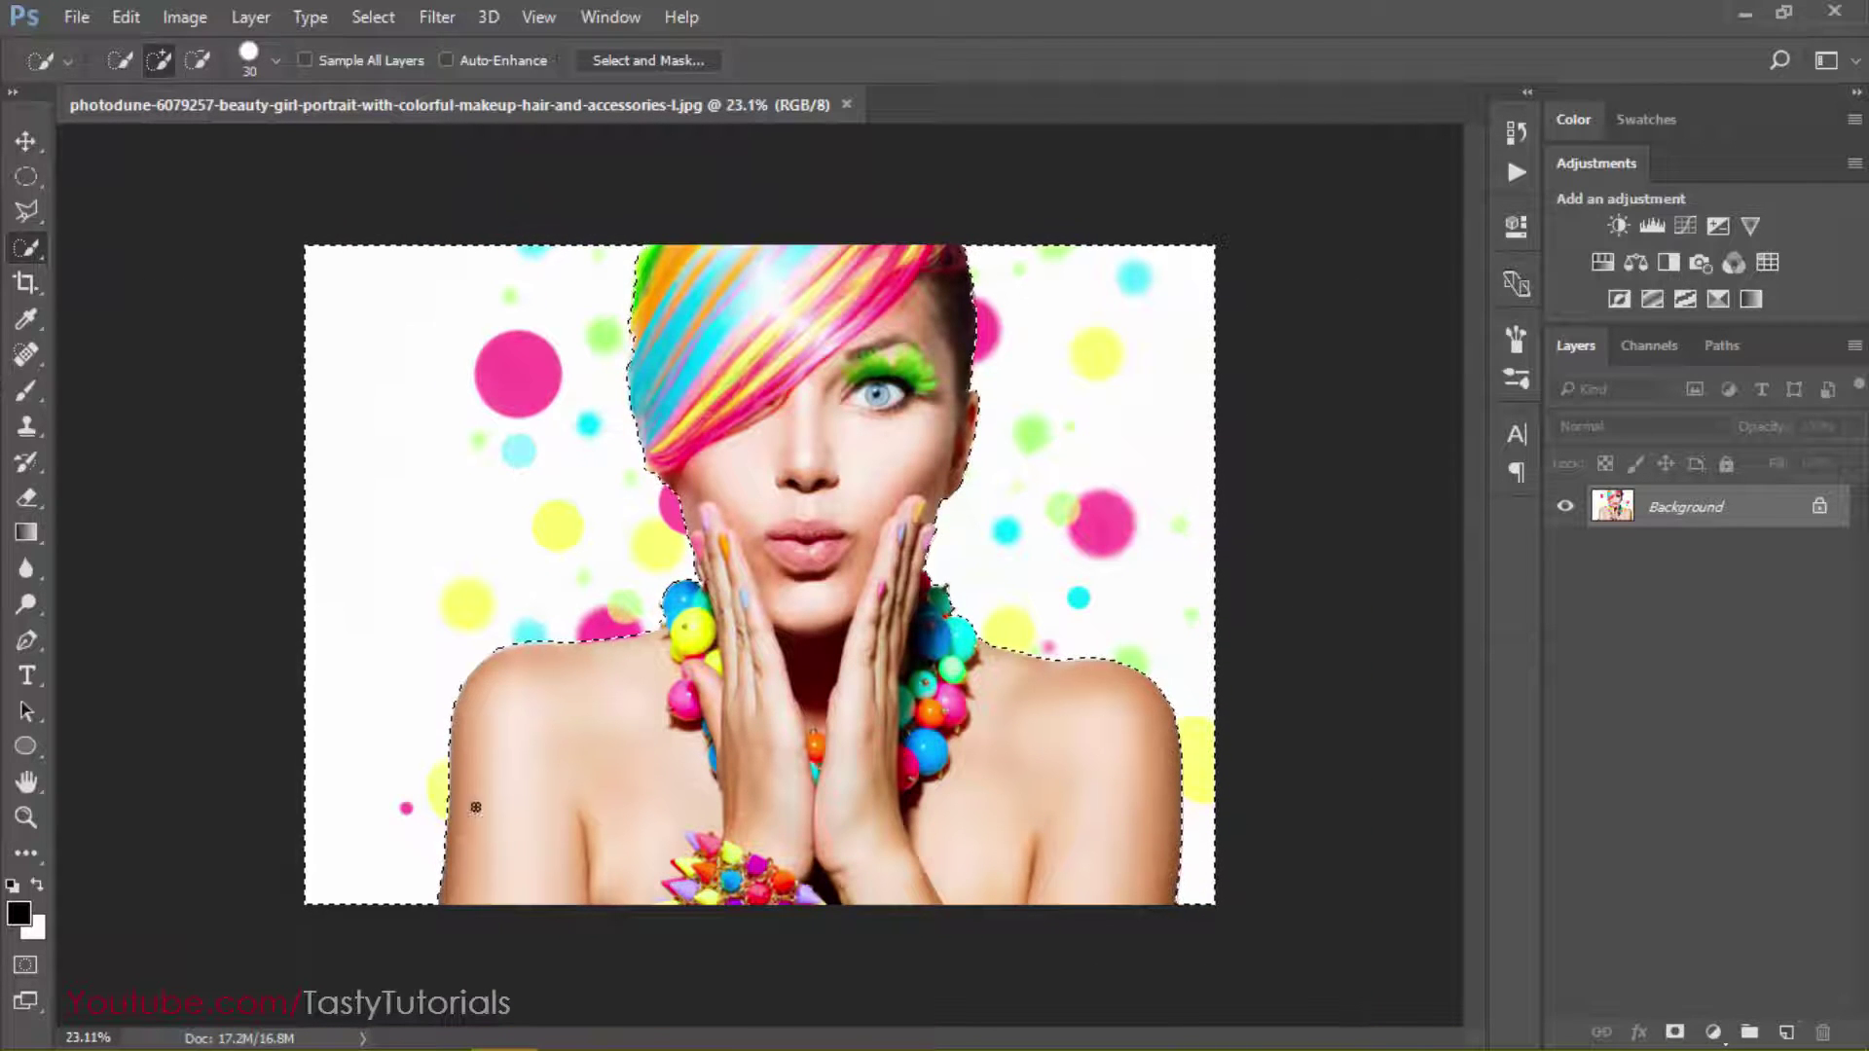
scroll(726, 699, "up", 1)
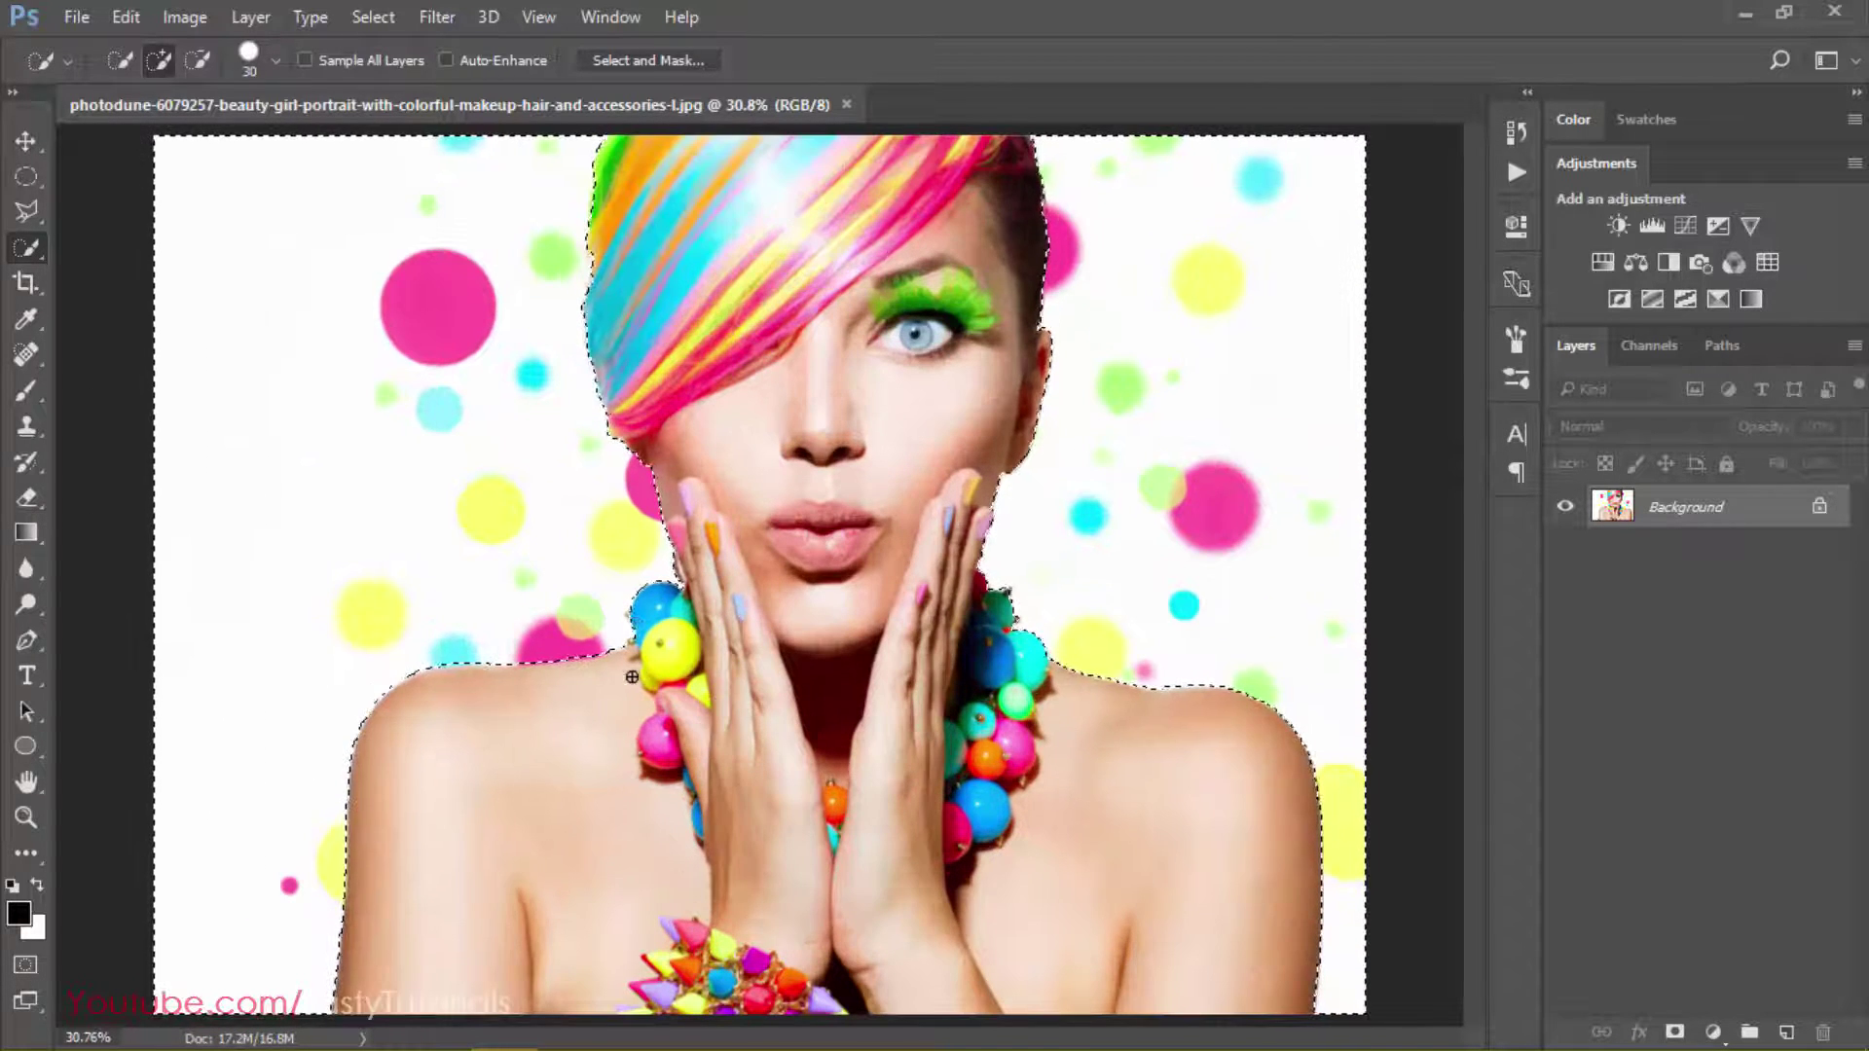
Invert the background selection and copy the selected model onto a new layer
scroll(722, 700, "down", 1)
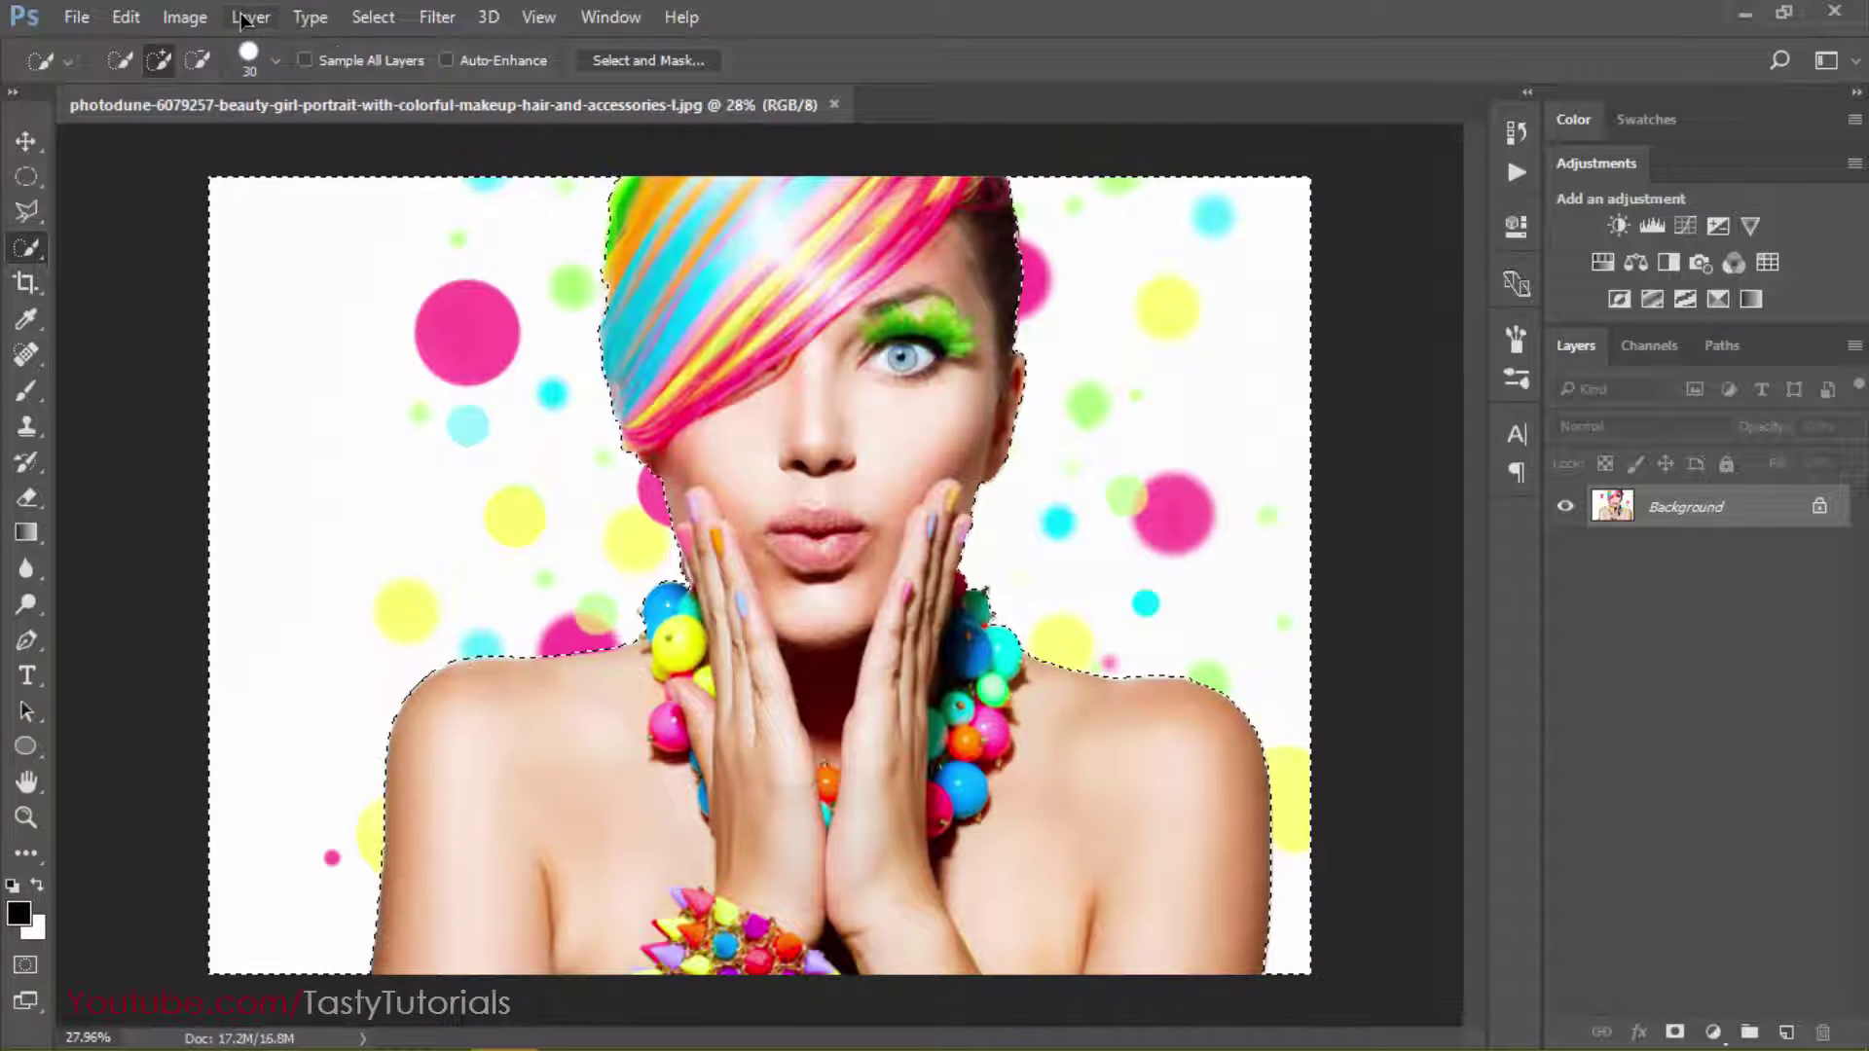
left_click(371, 18)
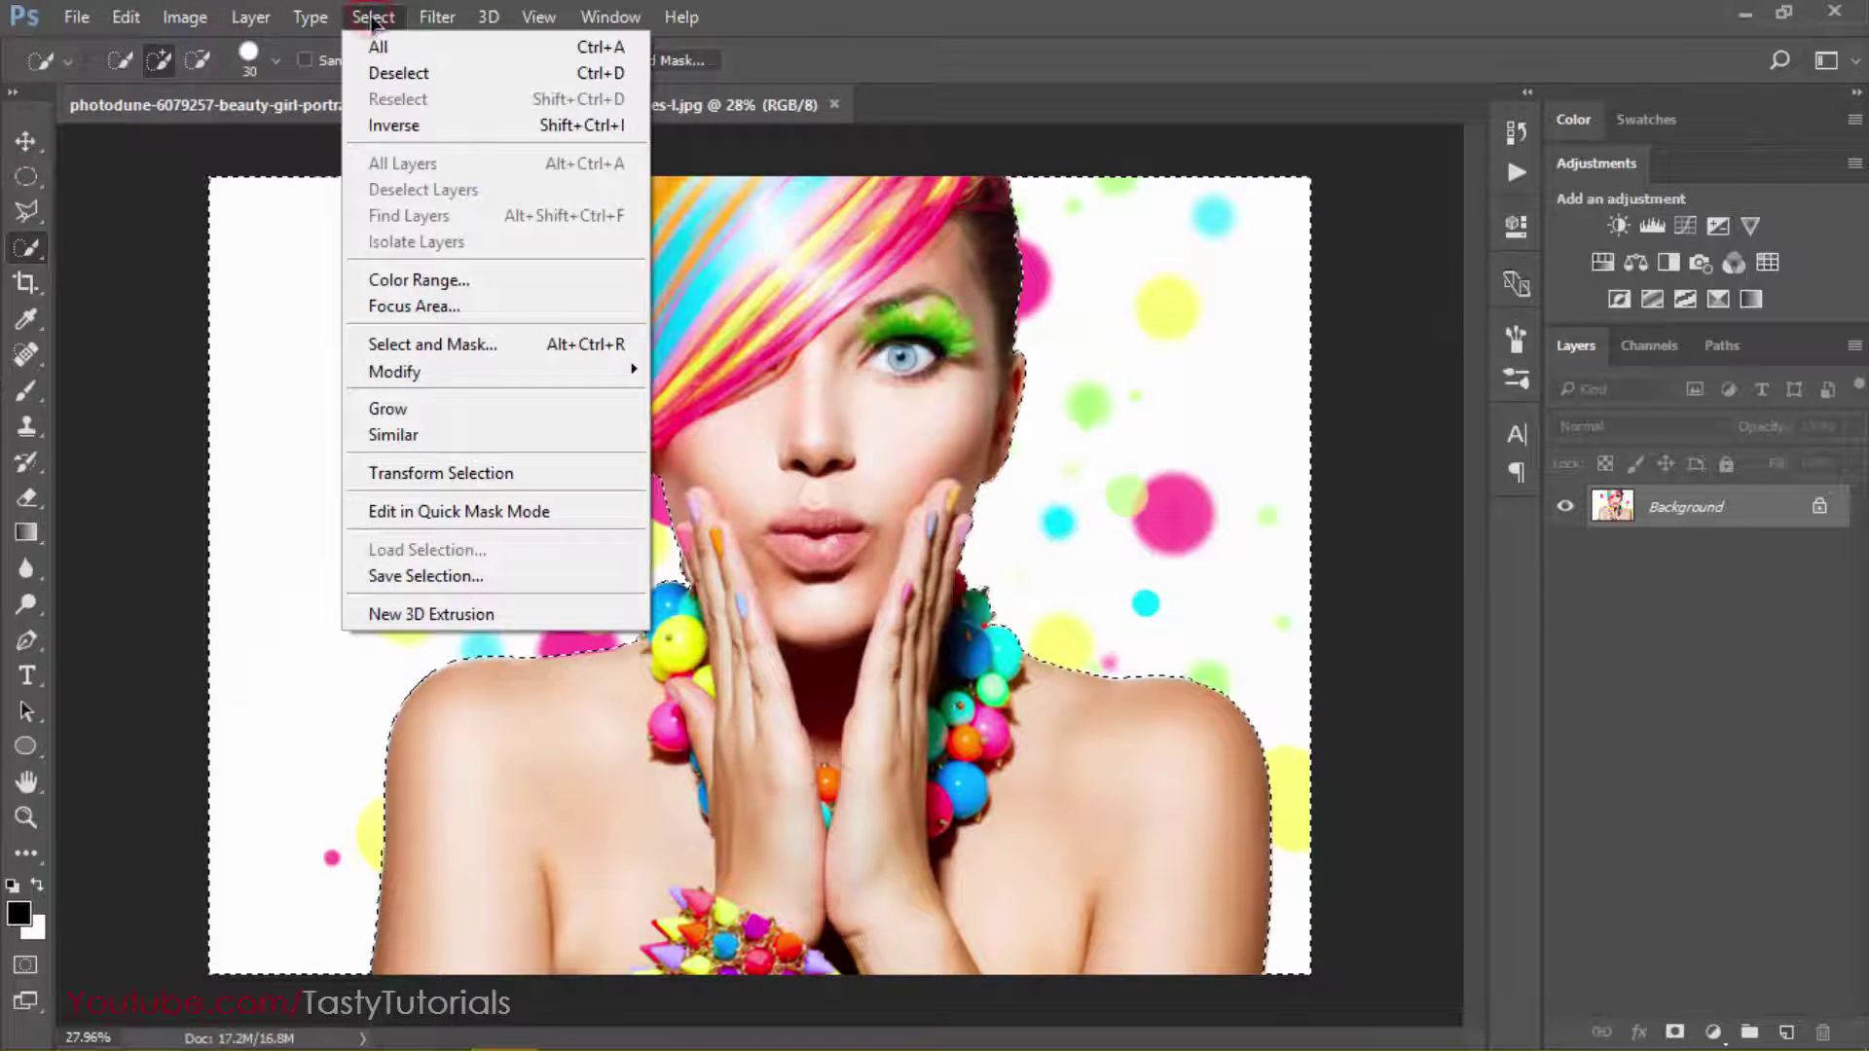
left_click(393, 124)
scroll(602, 342, "down", 2)
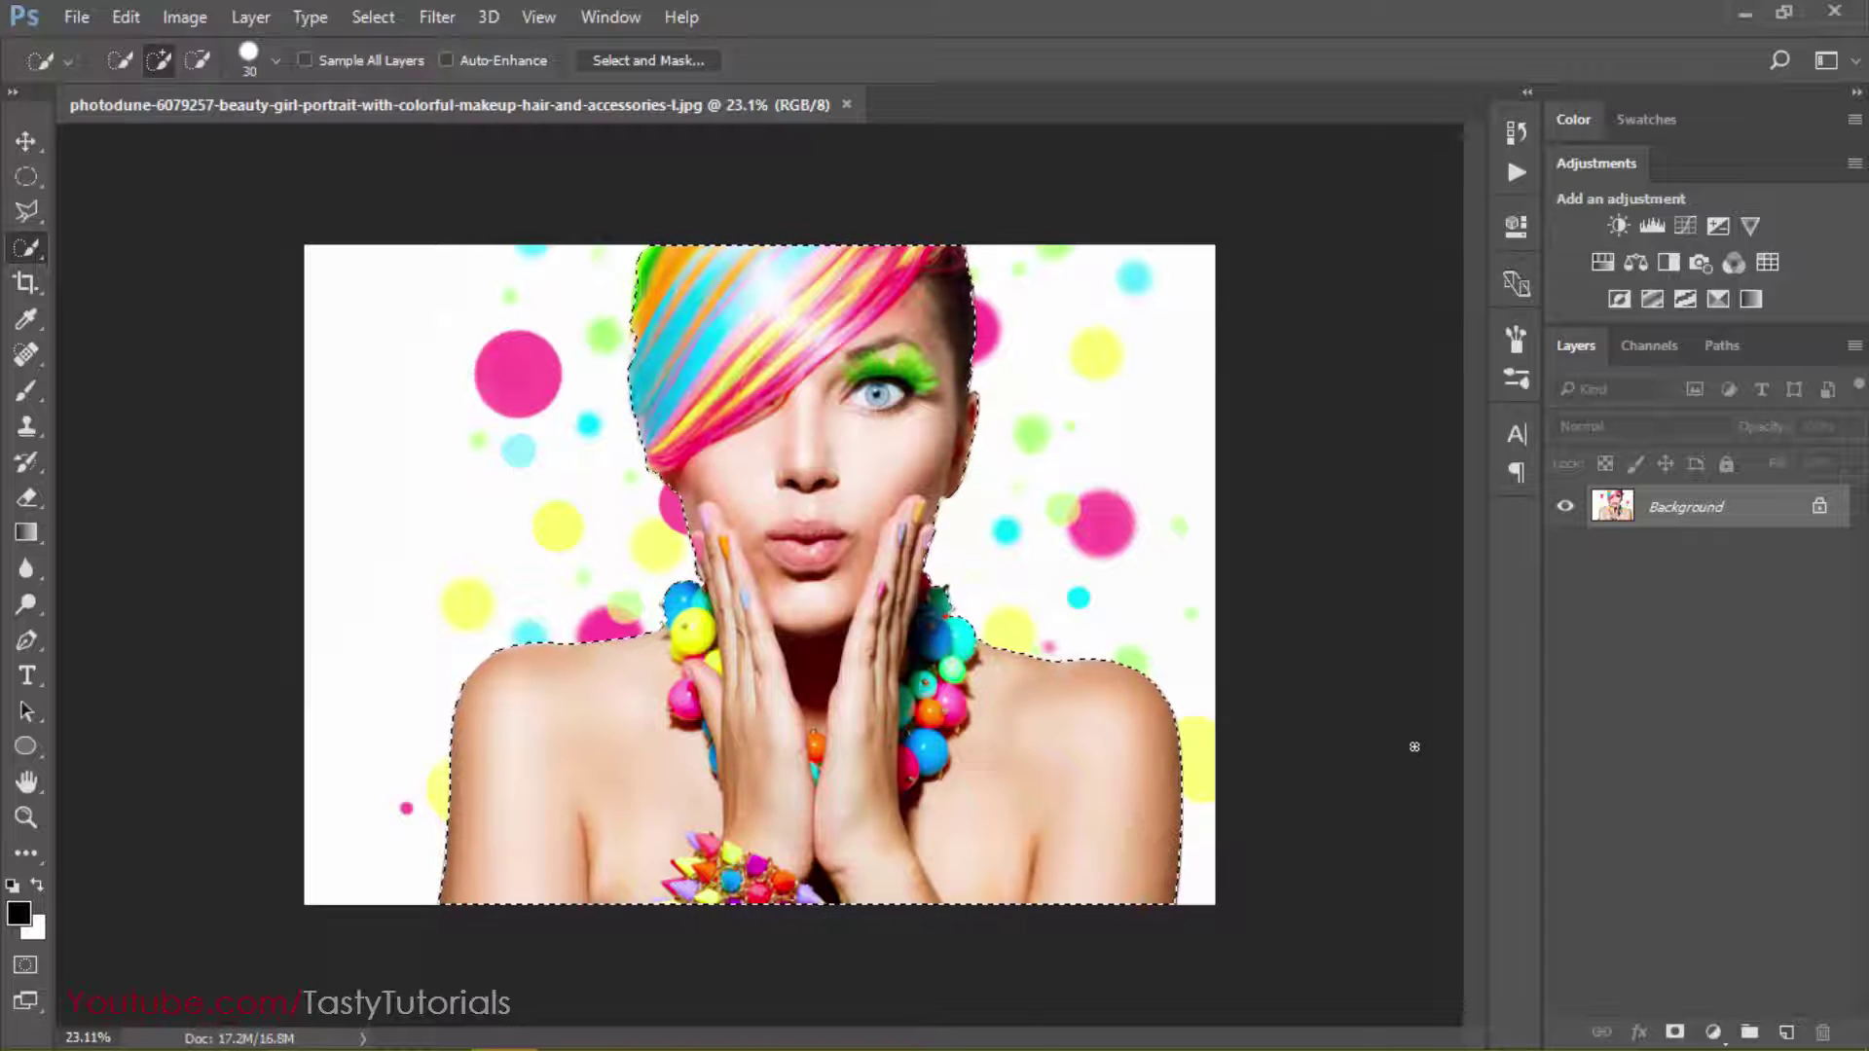
key("ctrl+j")
Toggle the visibility of the cut-out layer and the Background to inspect the cut-out
left_click(1561, 506)
left_click(1561, 506)
left_click(1564, 547)
left_click(1564, 547)
left_click(1564, 545)
left_click(1561, 551)
left_click(1561, 551)
left_click(1561, 551)
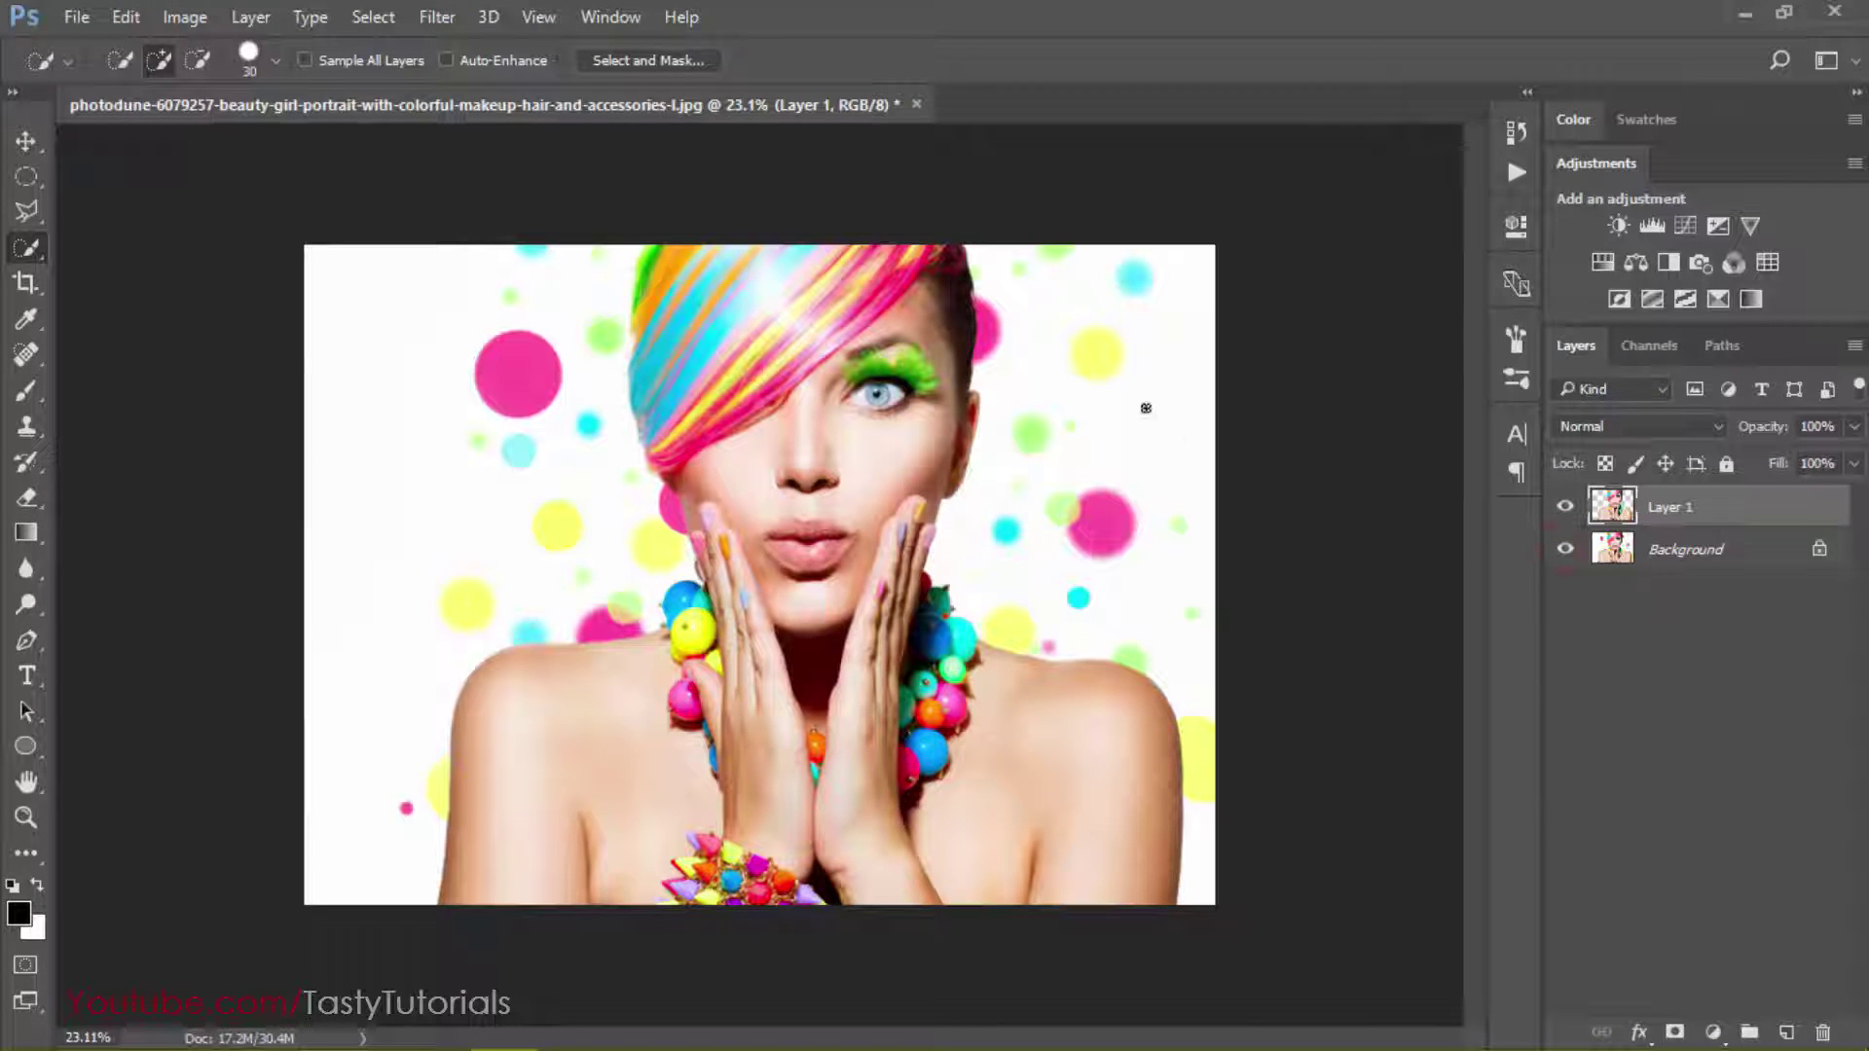
Start a new document from the Film & Video presets and set its size to 2560 x 1440 pixels
left_click(25, 141)
left_click(76, 16)
left_click(98, 48)
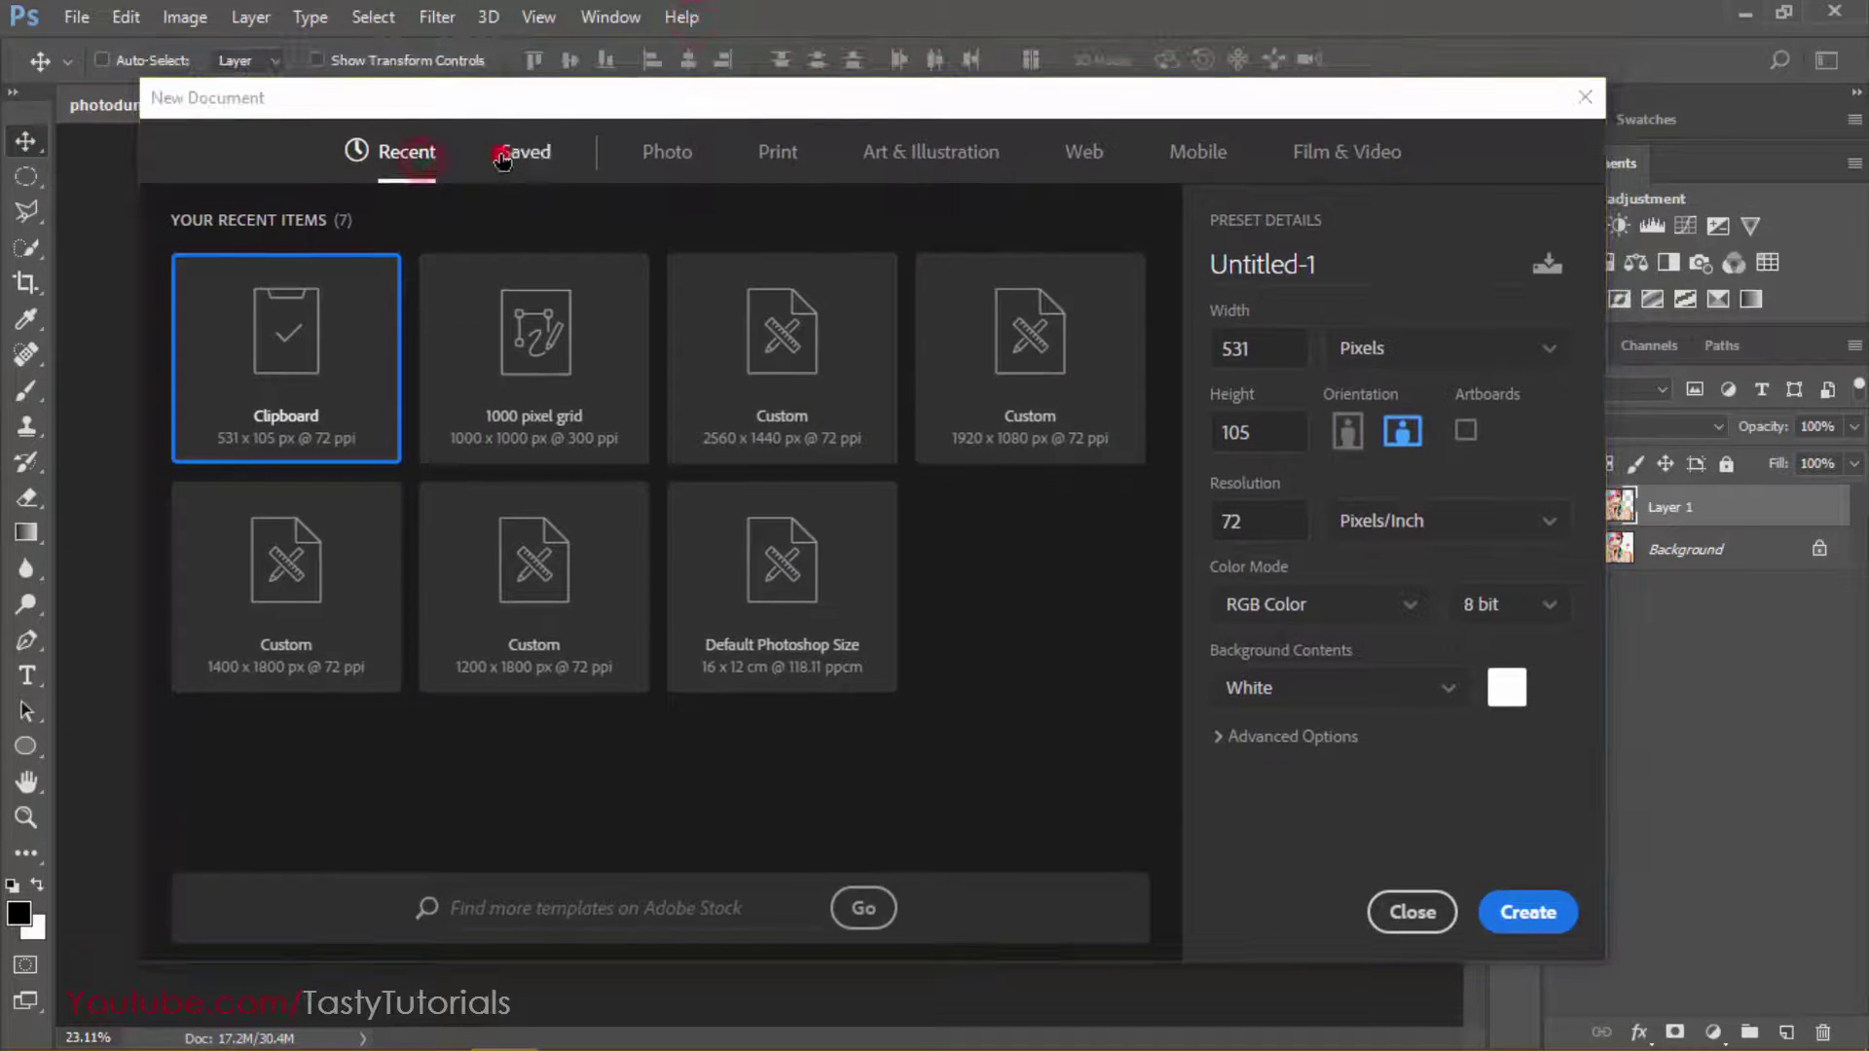
left_click(527, 154)
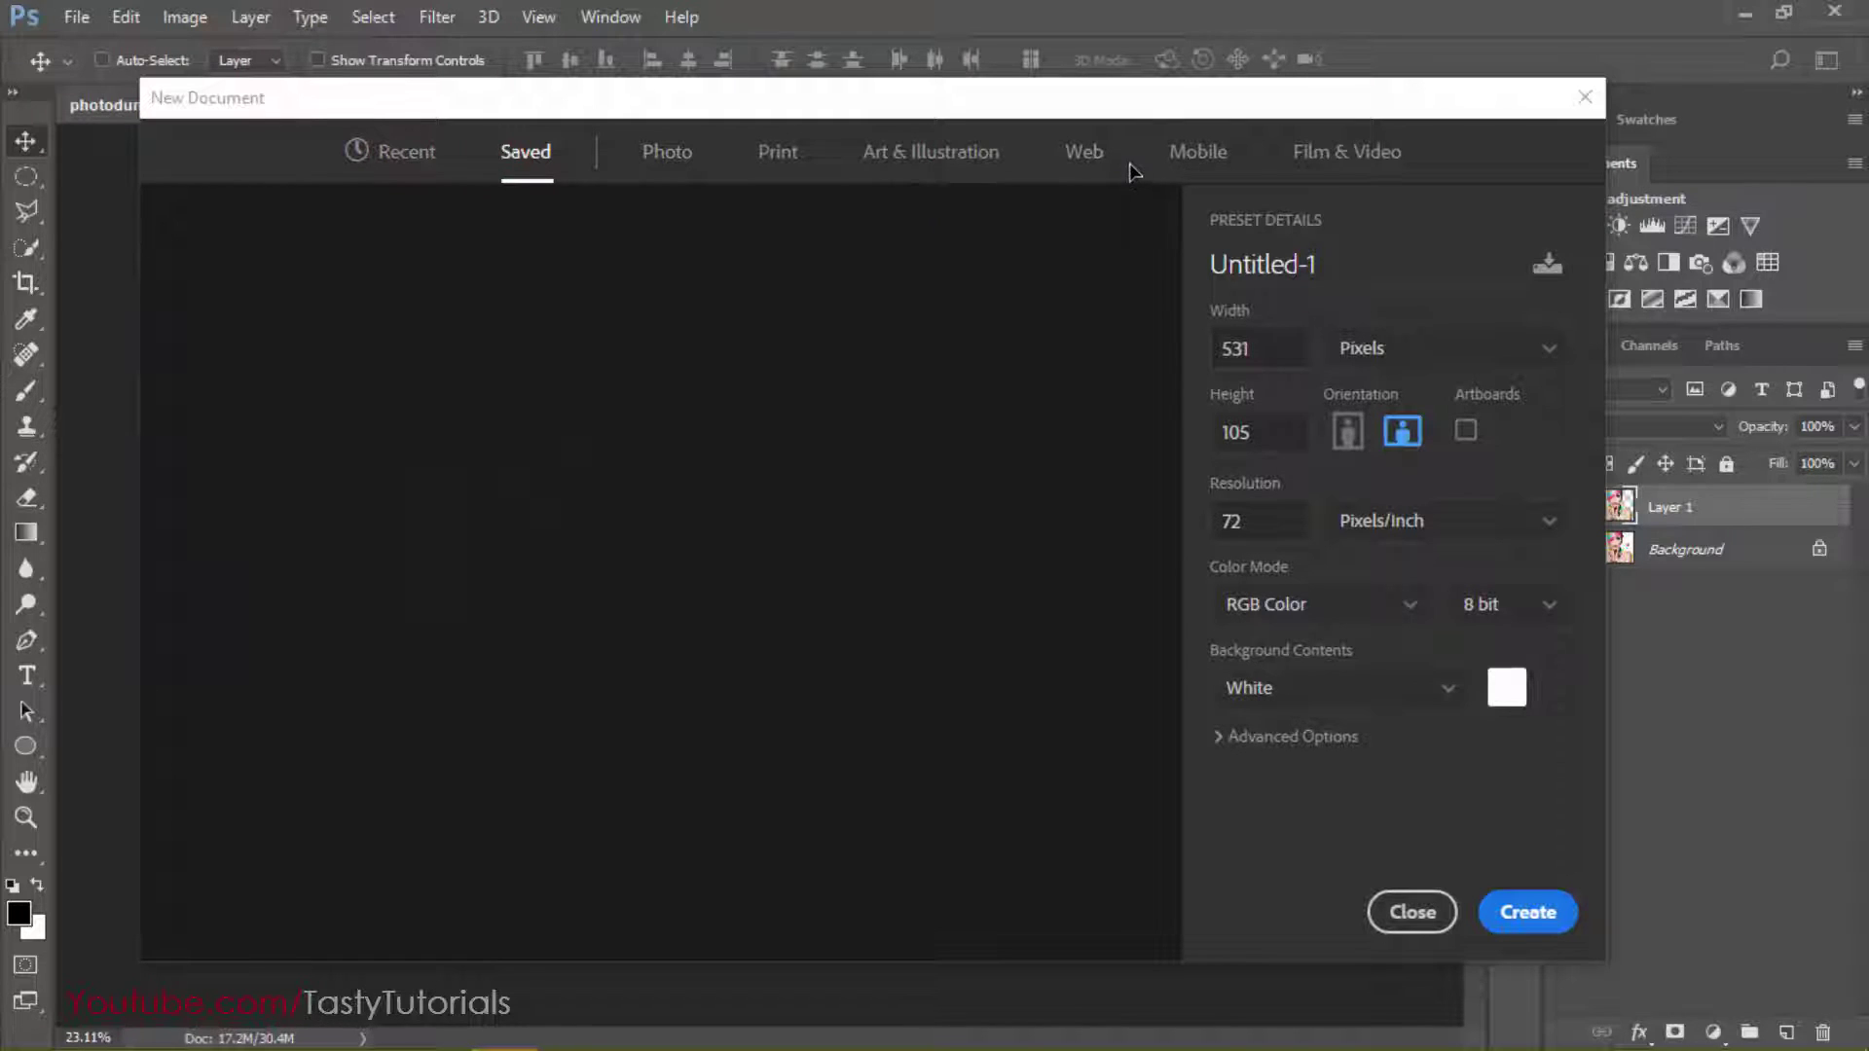
left_click(1295, 153)
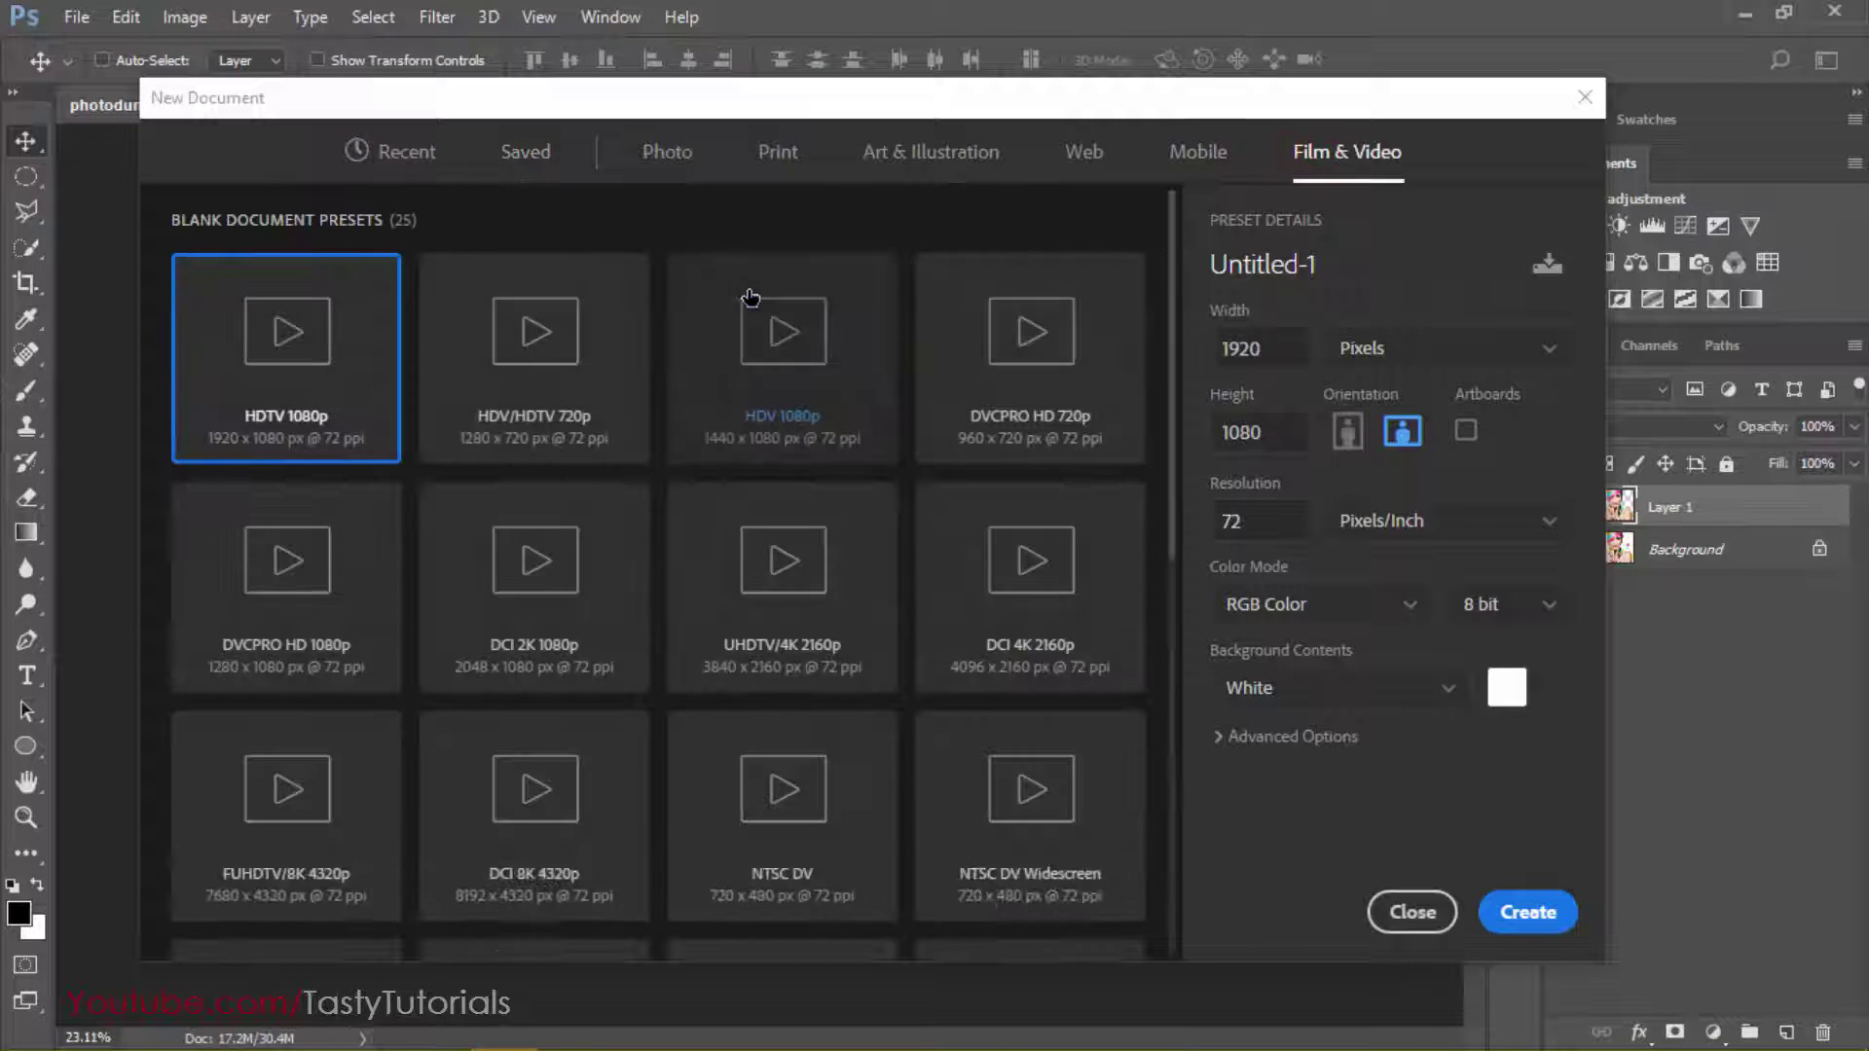
left_click(1292, 348)
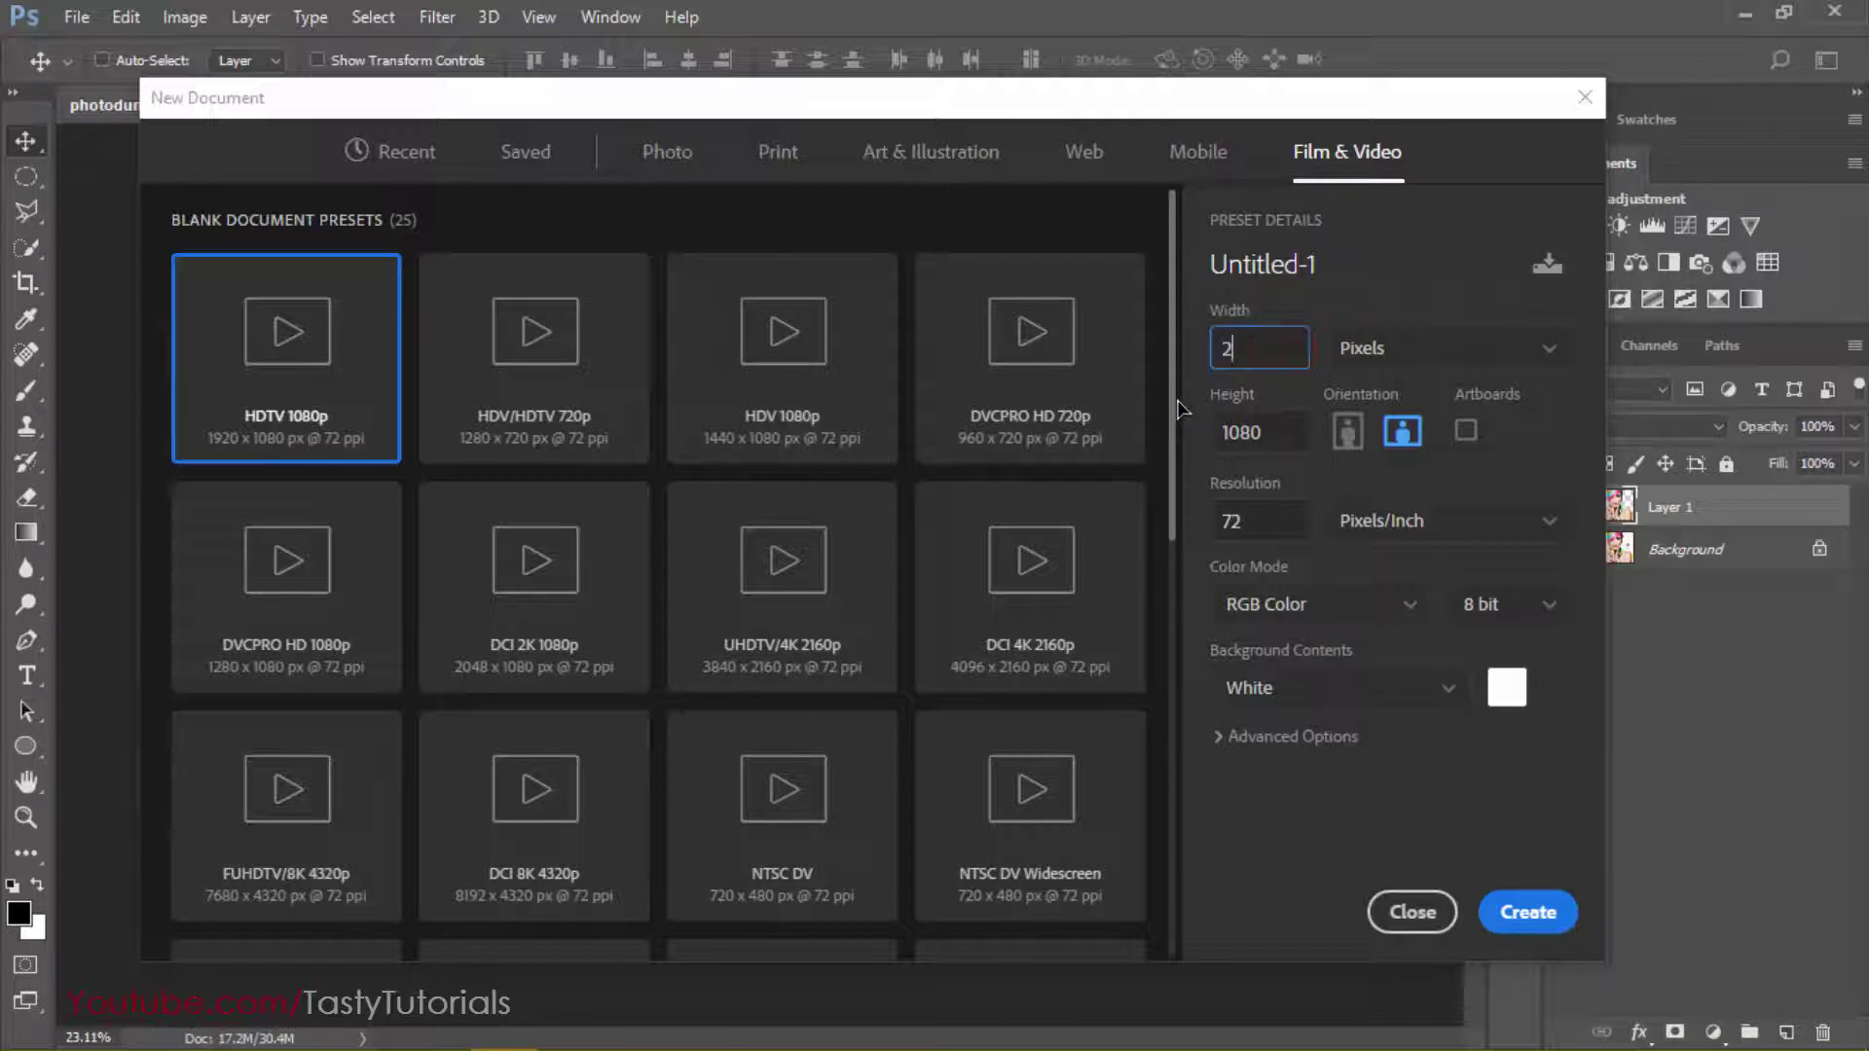
key("Tab")
type("14")
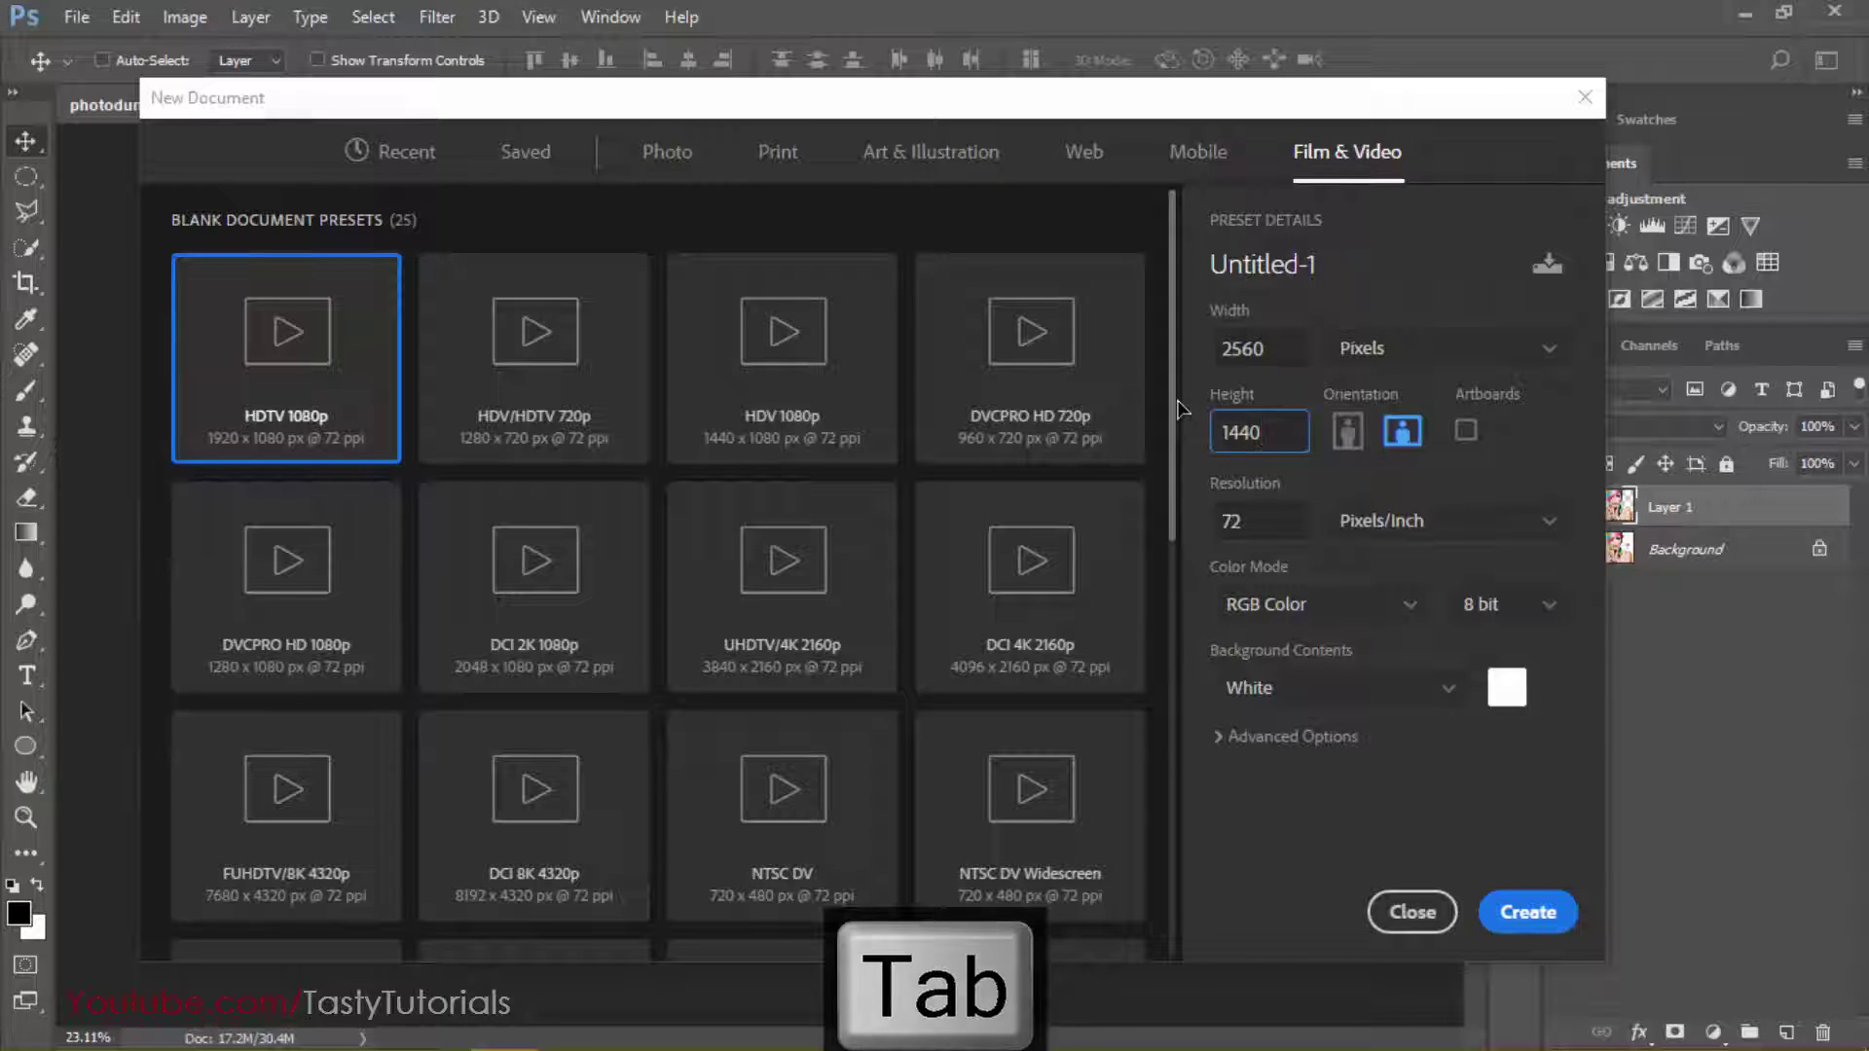
left_click(1232, 349)
left_click(1236, 428)
double_click(1237, 428)
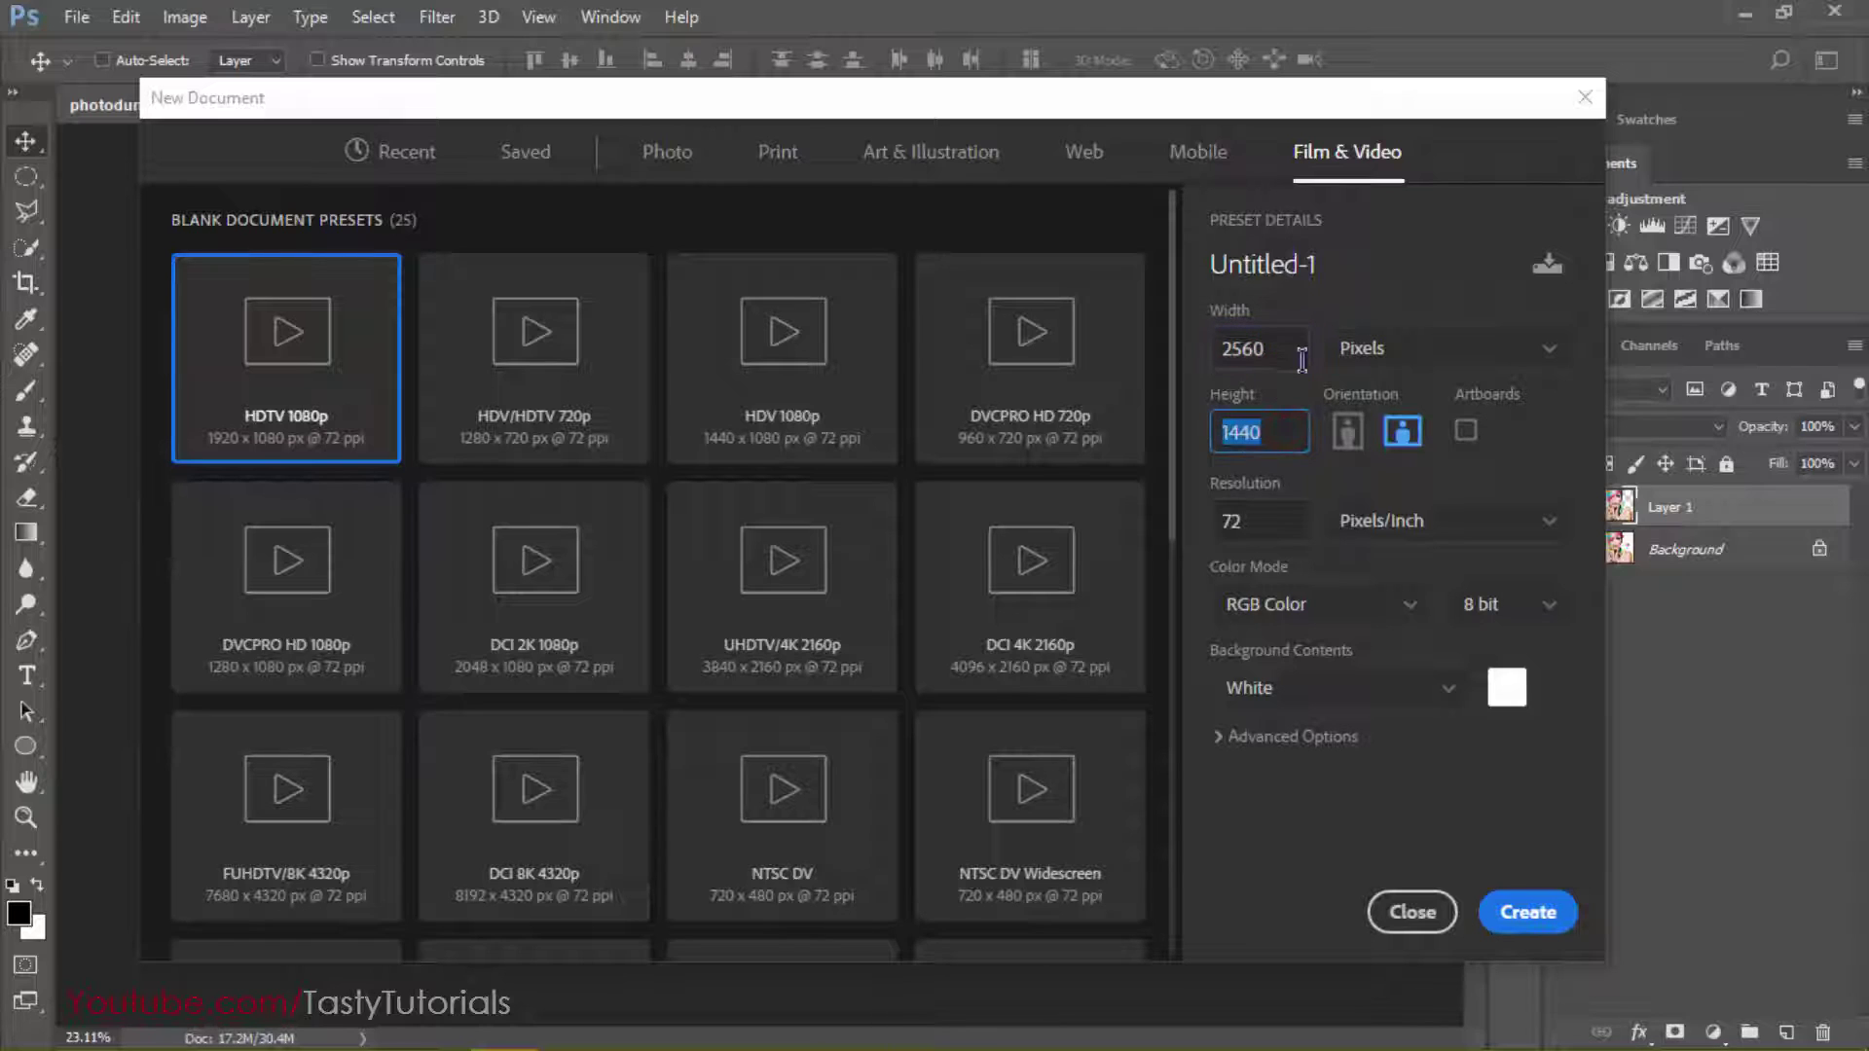
left_click(1267, 350)
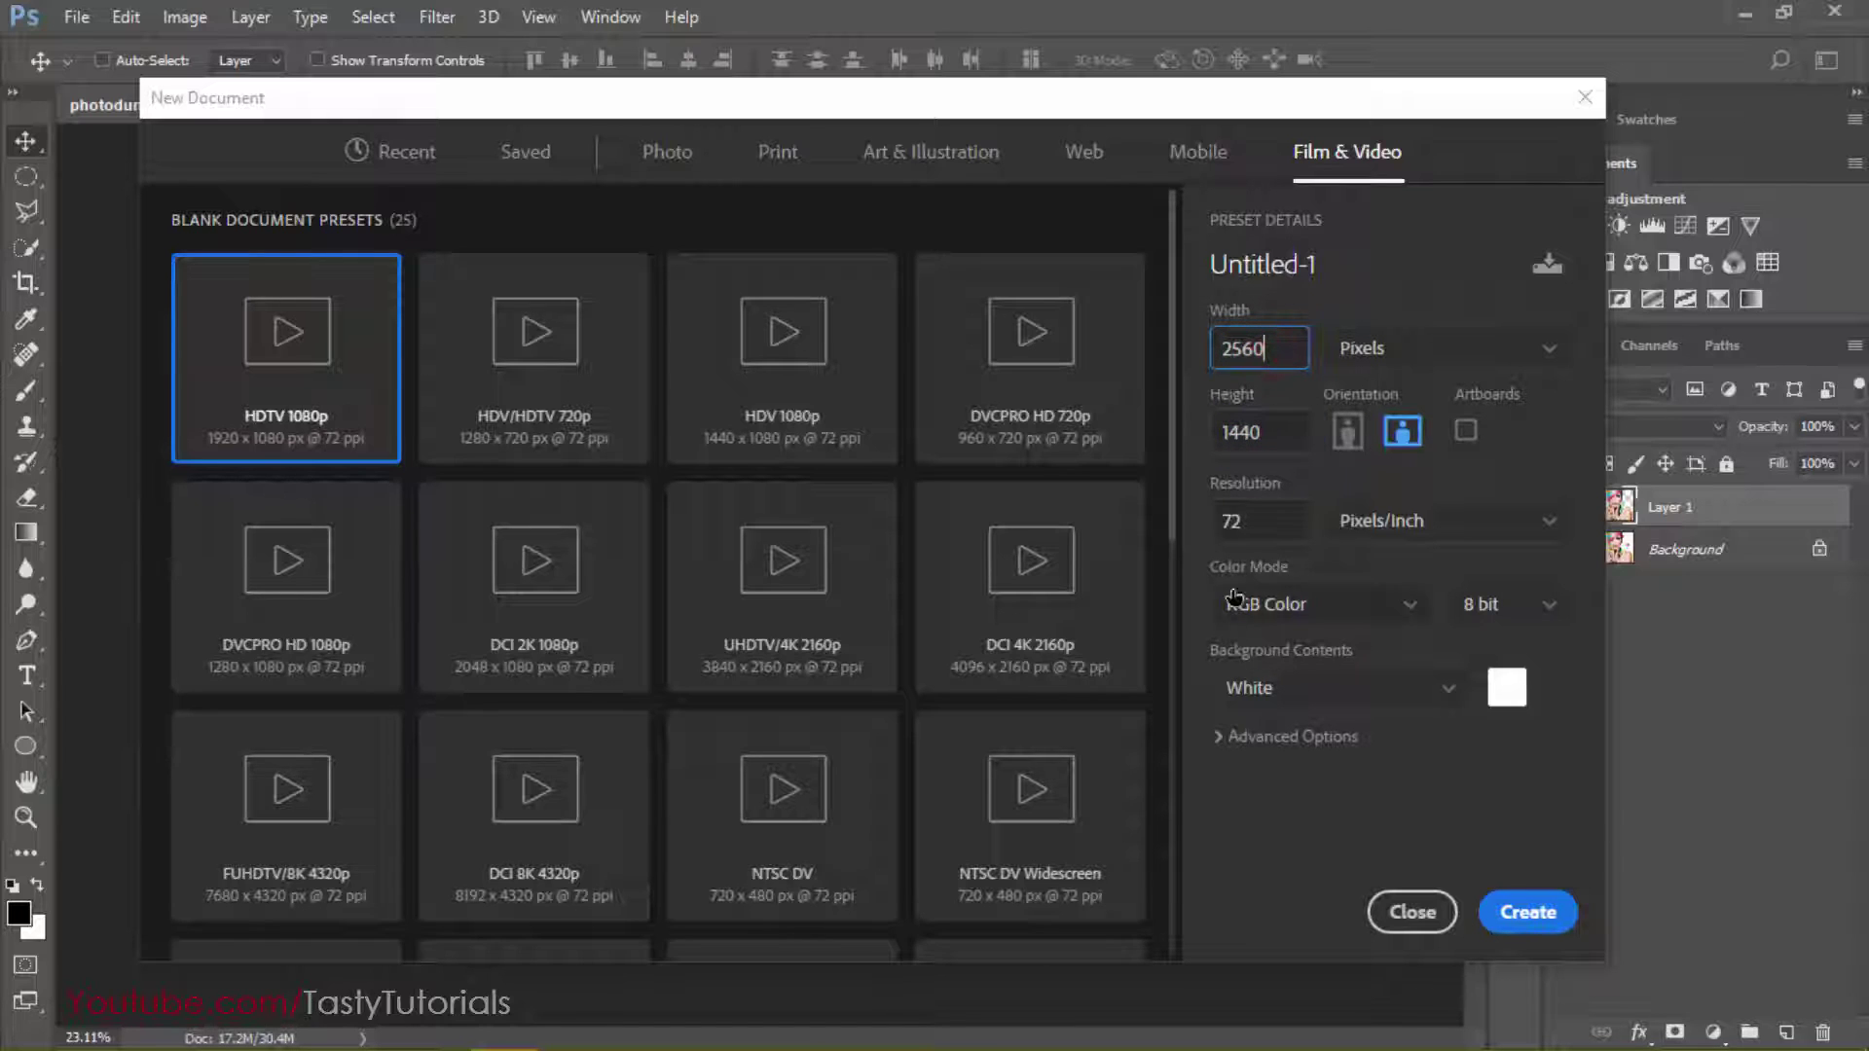
Set the new document's background contents to Transparent
left_click_drag(1258, 519, 1209, 513)
left_click(1260, 689)
left_click(1295, 685)
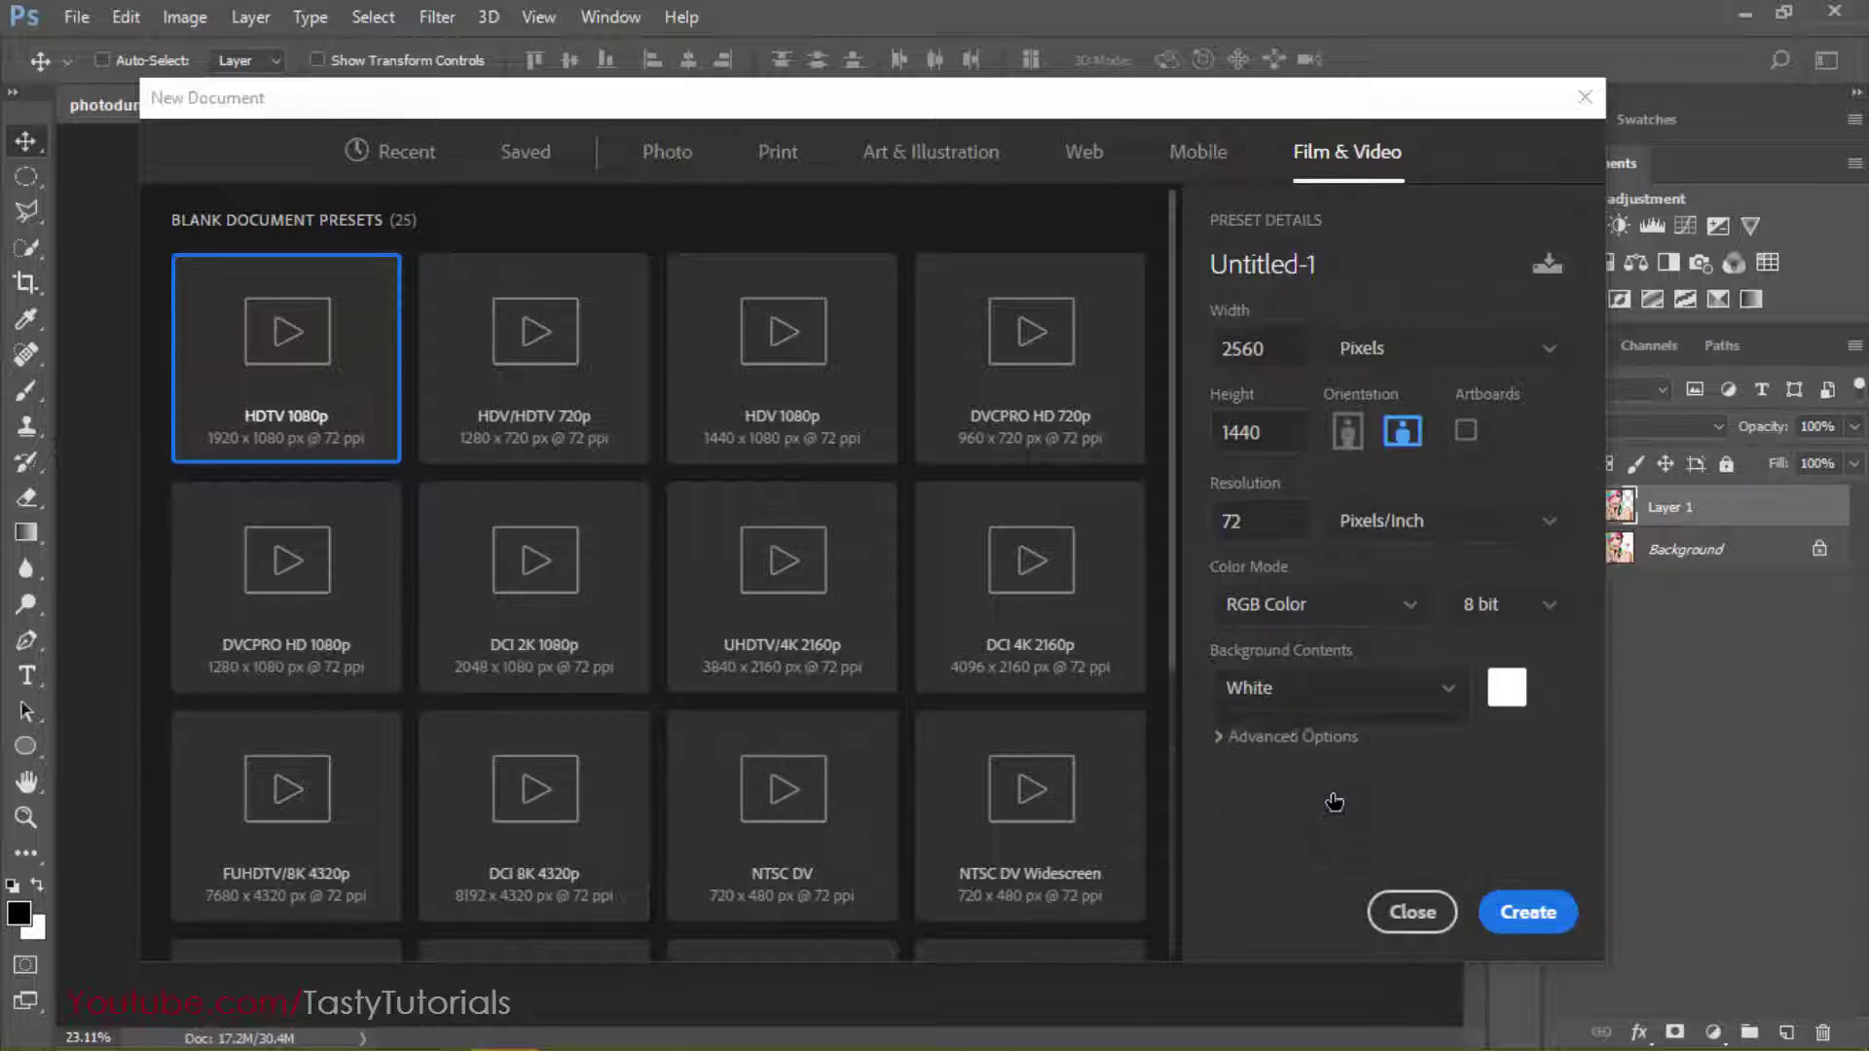
left_click(1304, 687)
left_click(1322, 792)
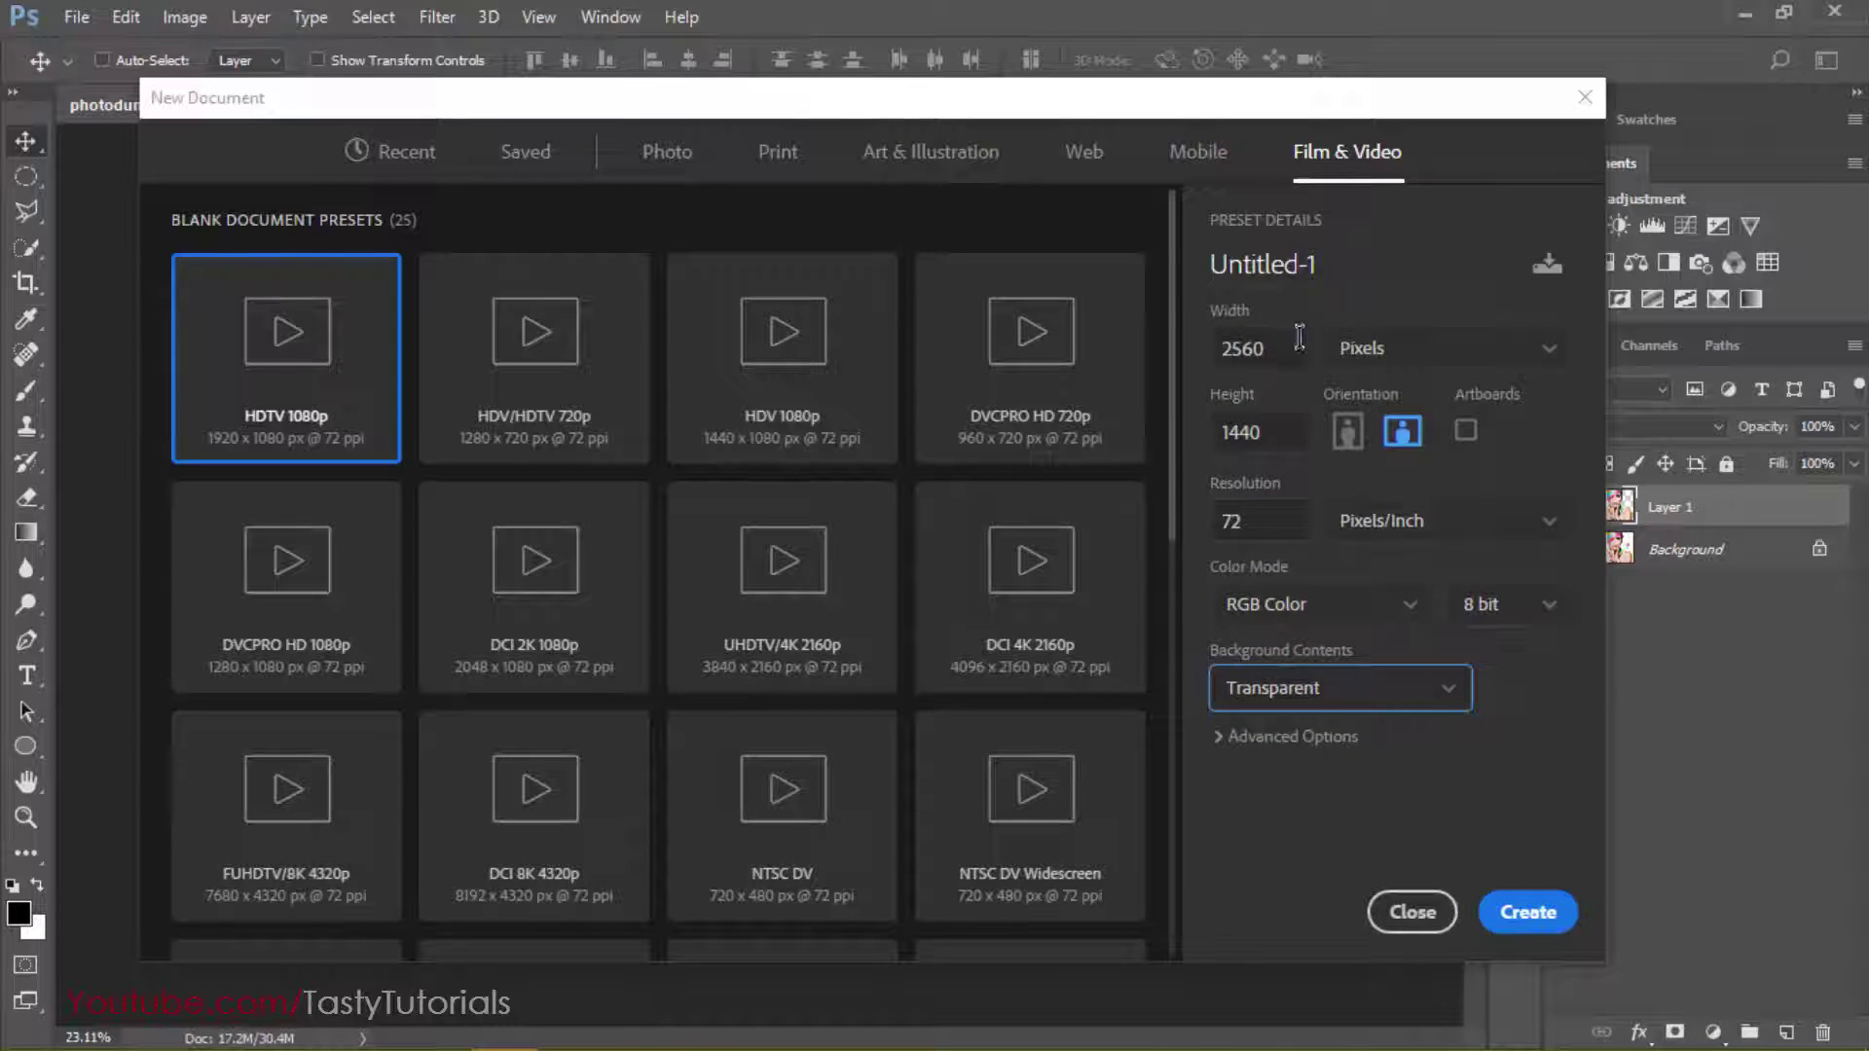
Name the new document Dispersion, create it, and fit the canvas in the view
left_click_drag(1319, 264, 1207, 263)
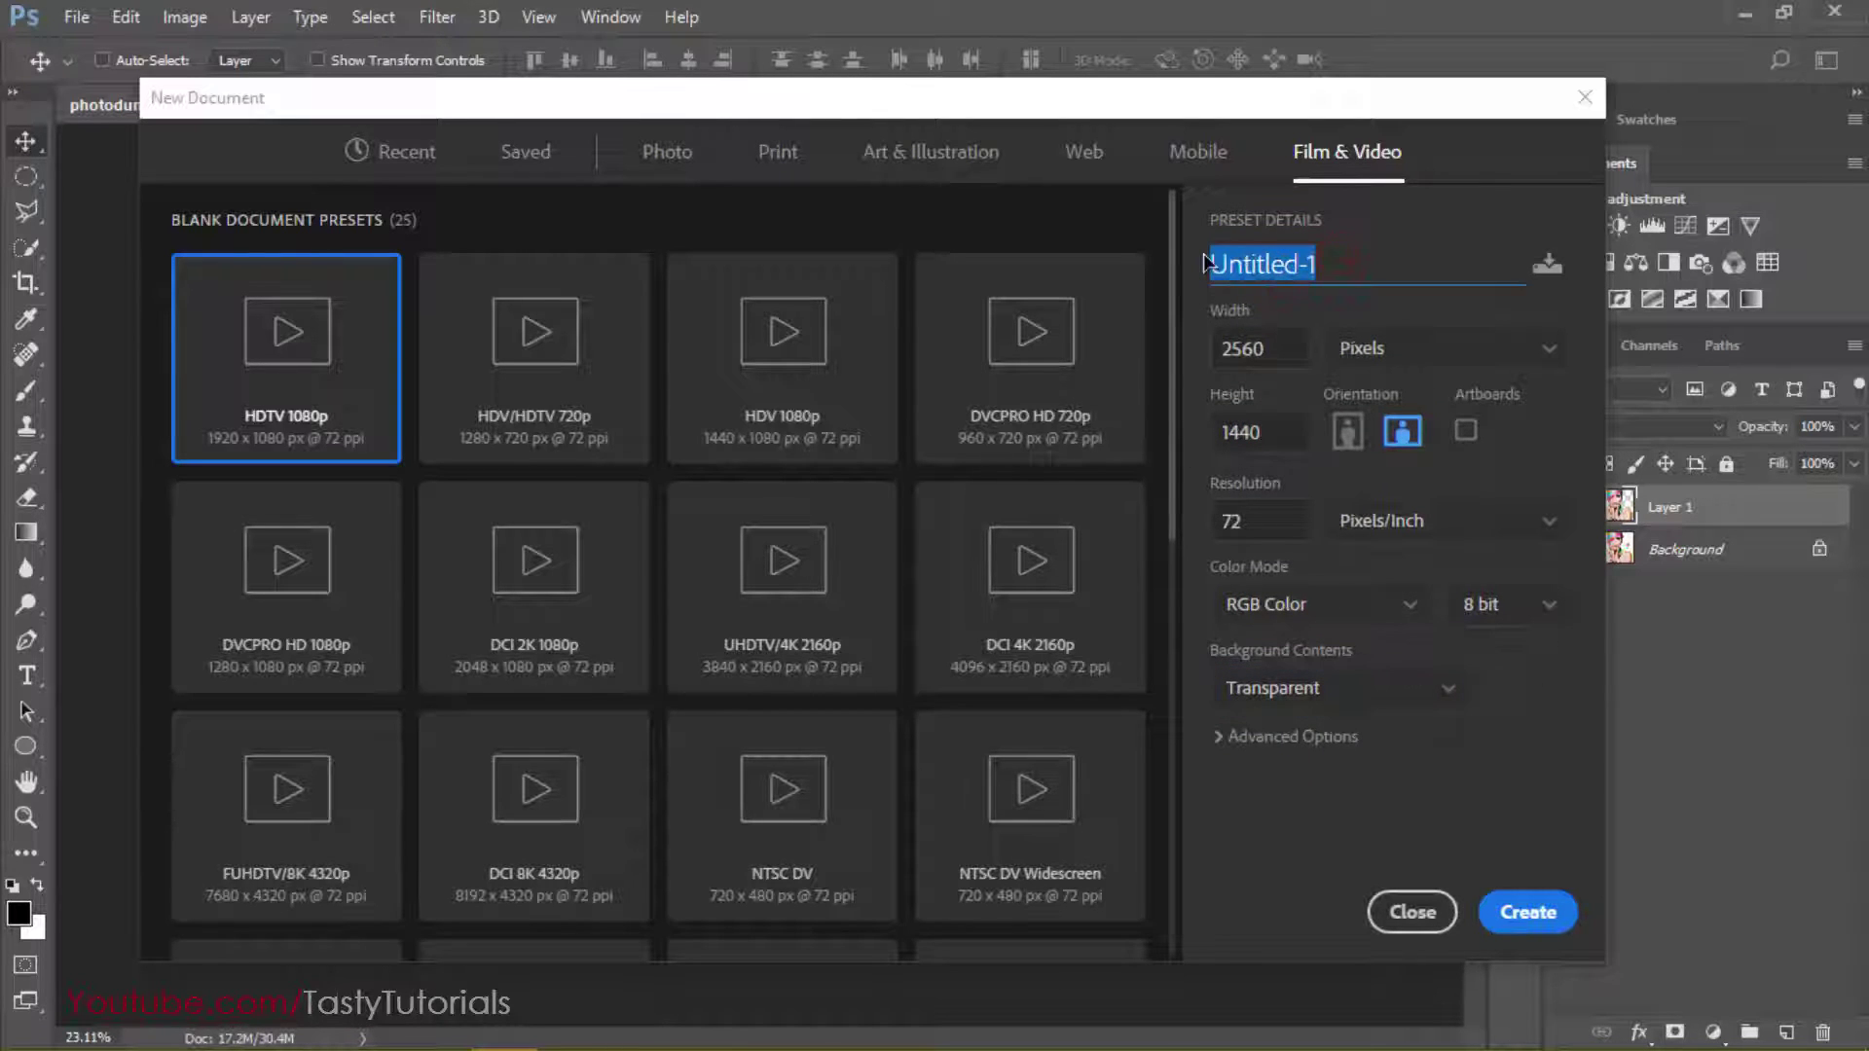
type("Dispersion")
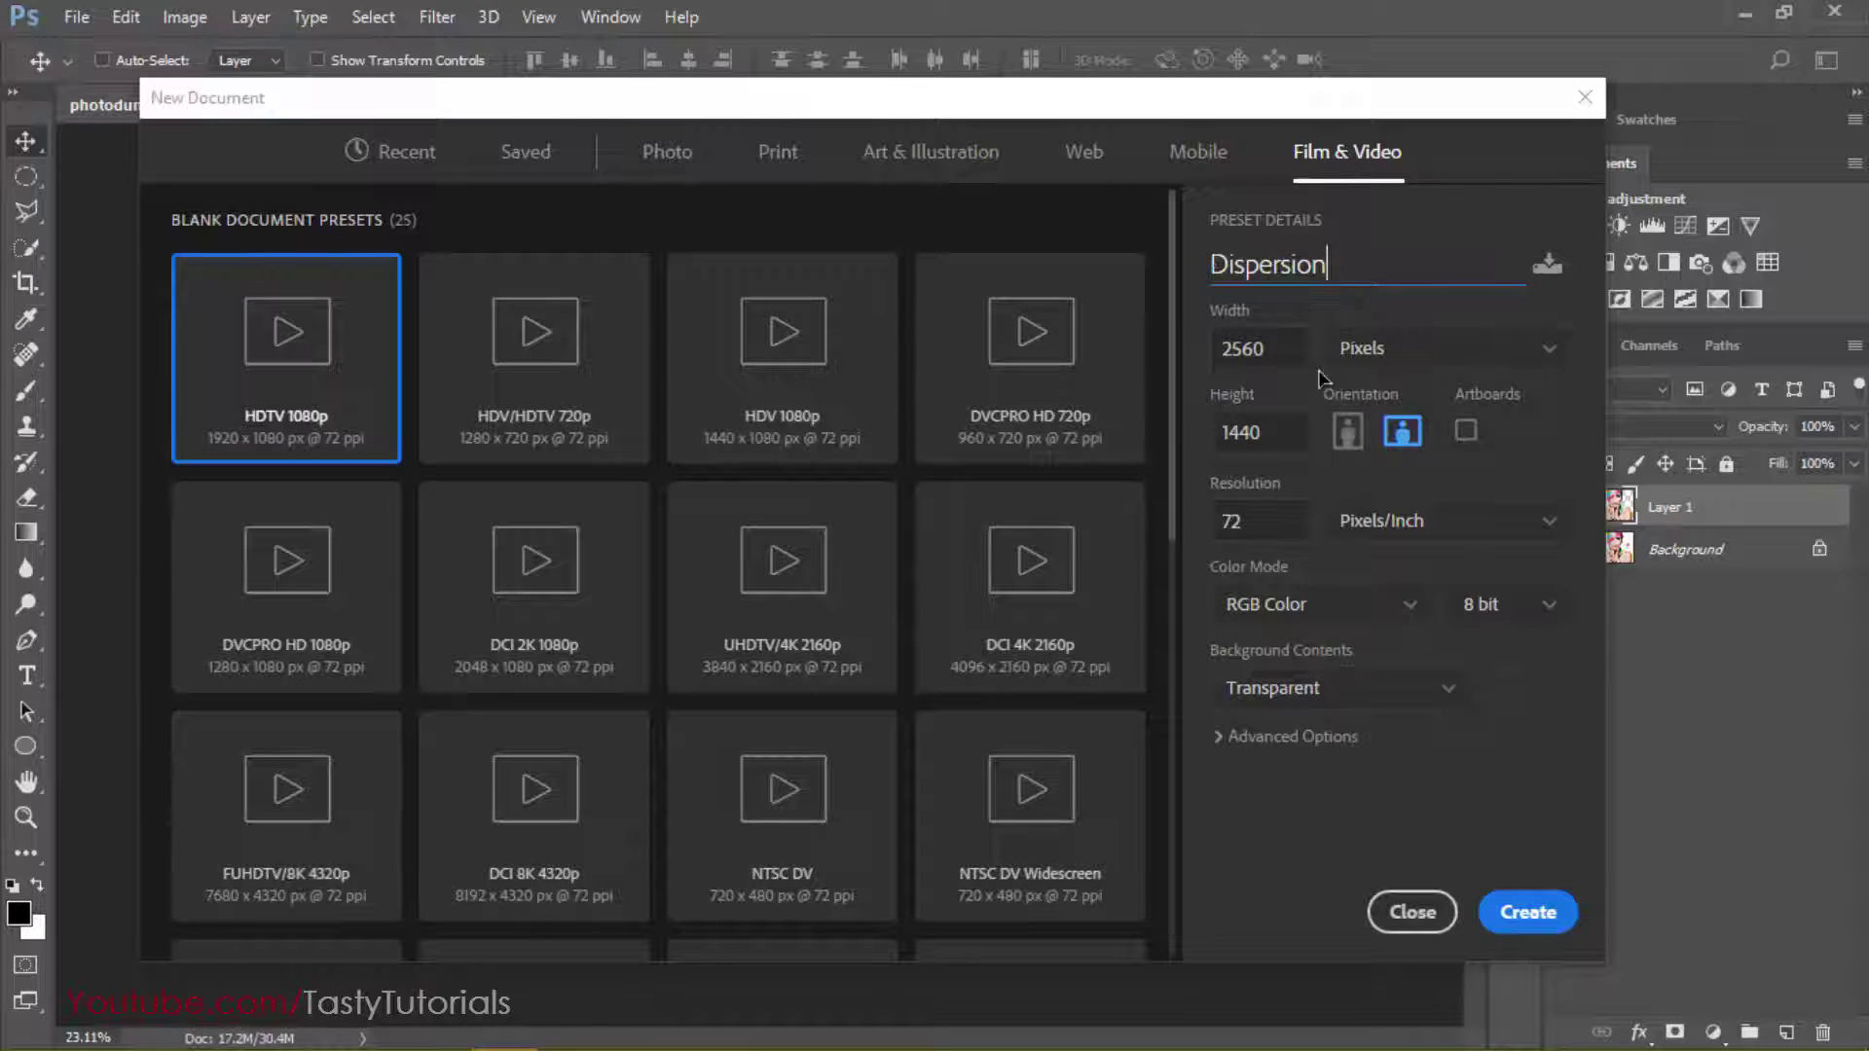
left_click(1520, 920)
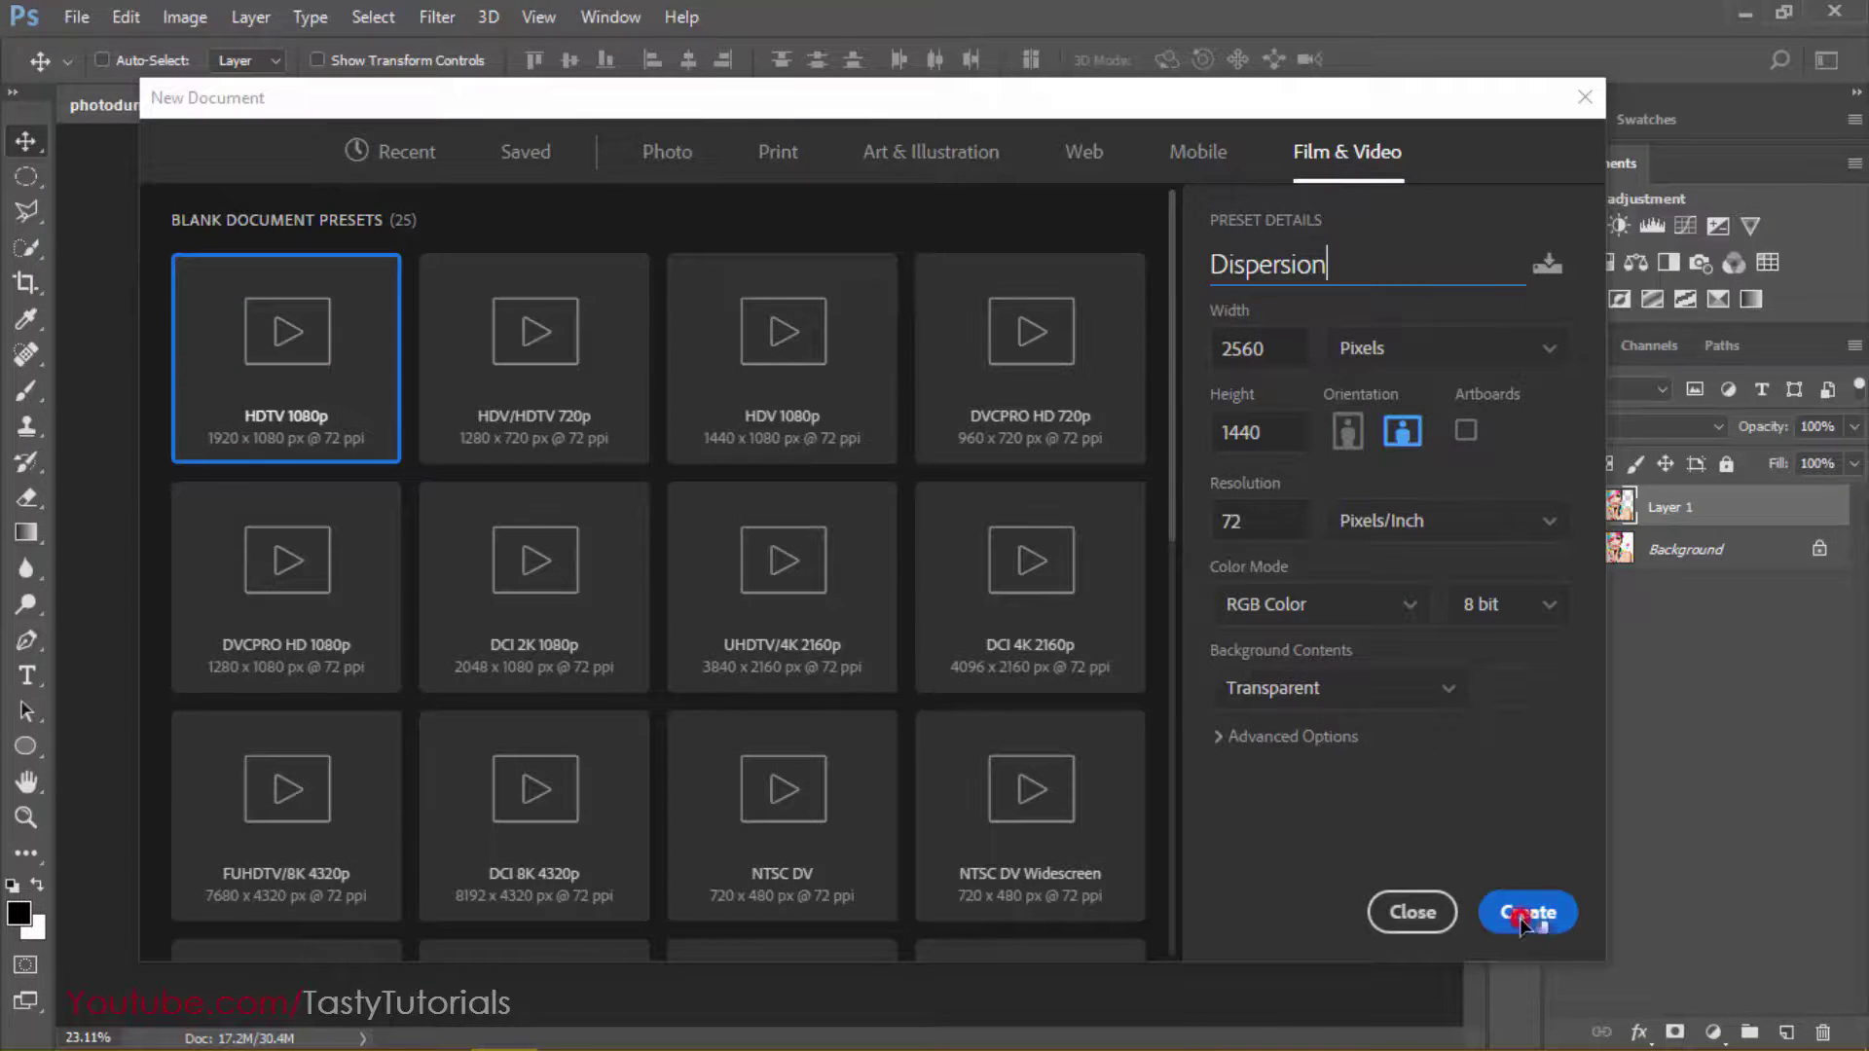
key("ctrl+0")
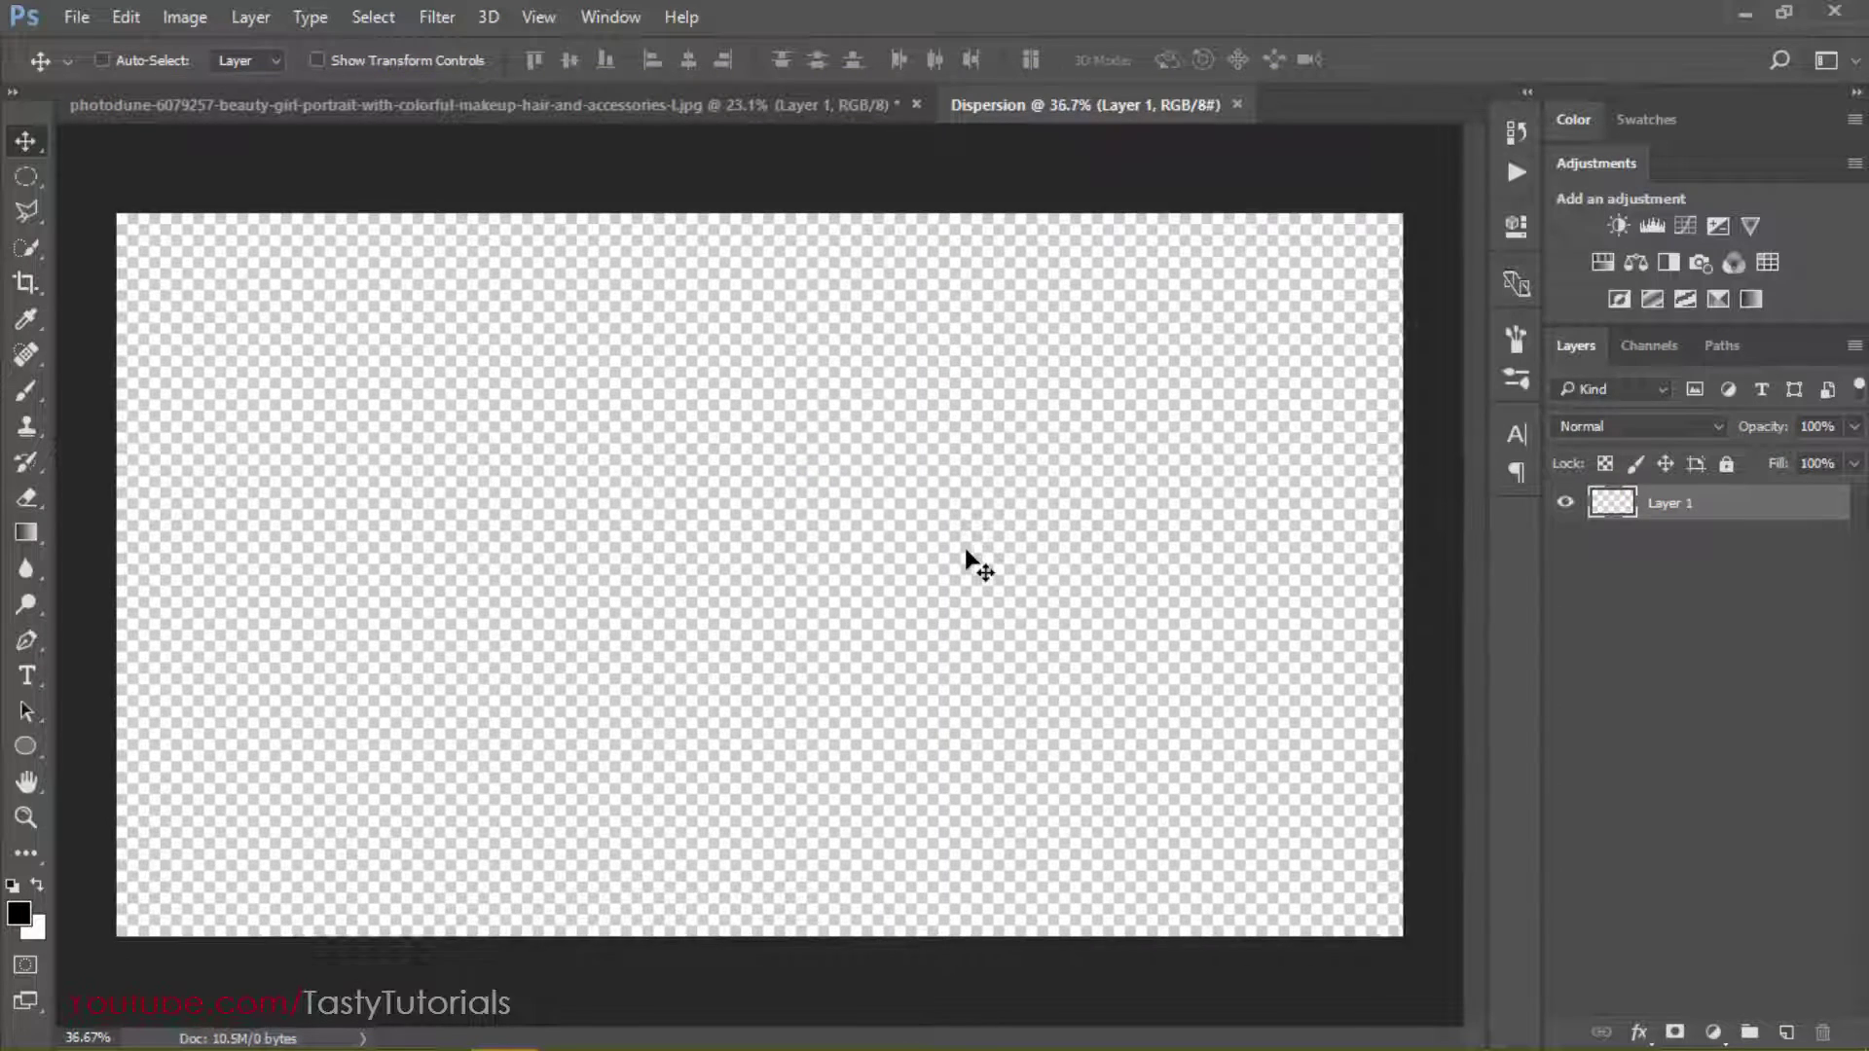
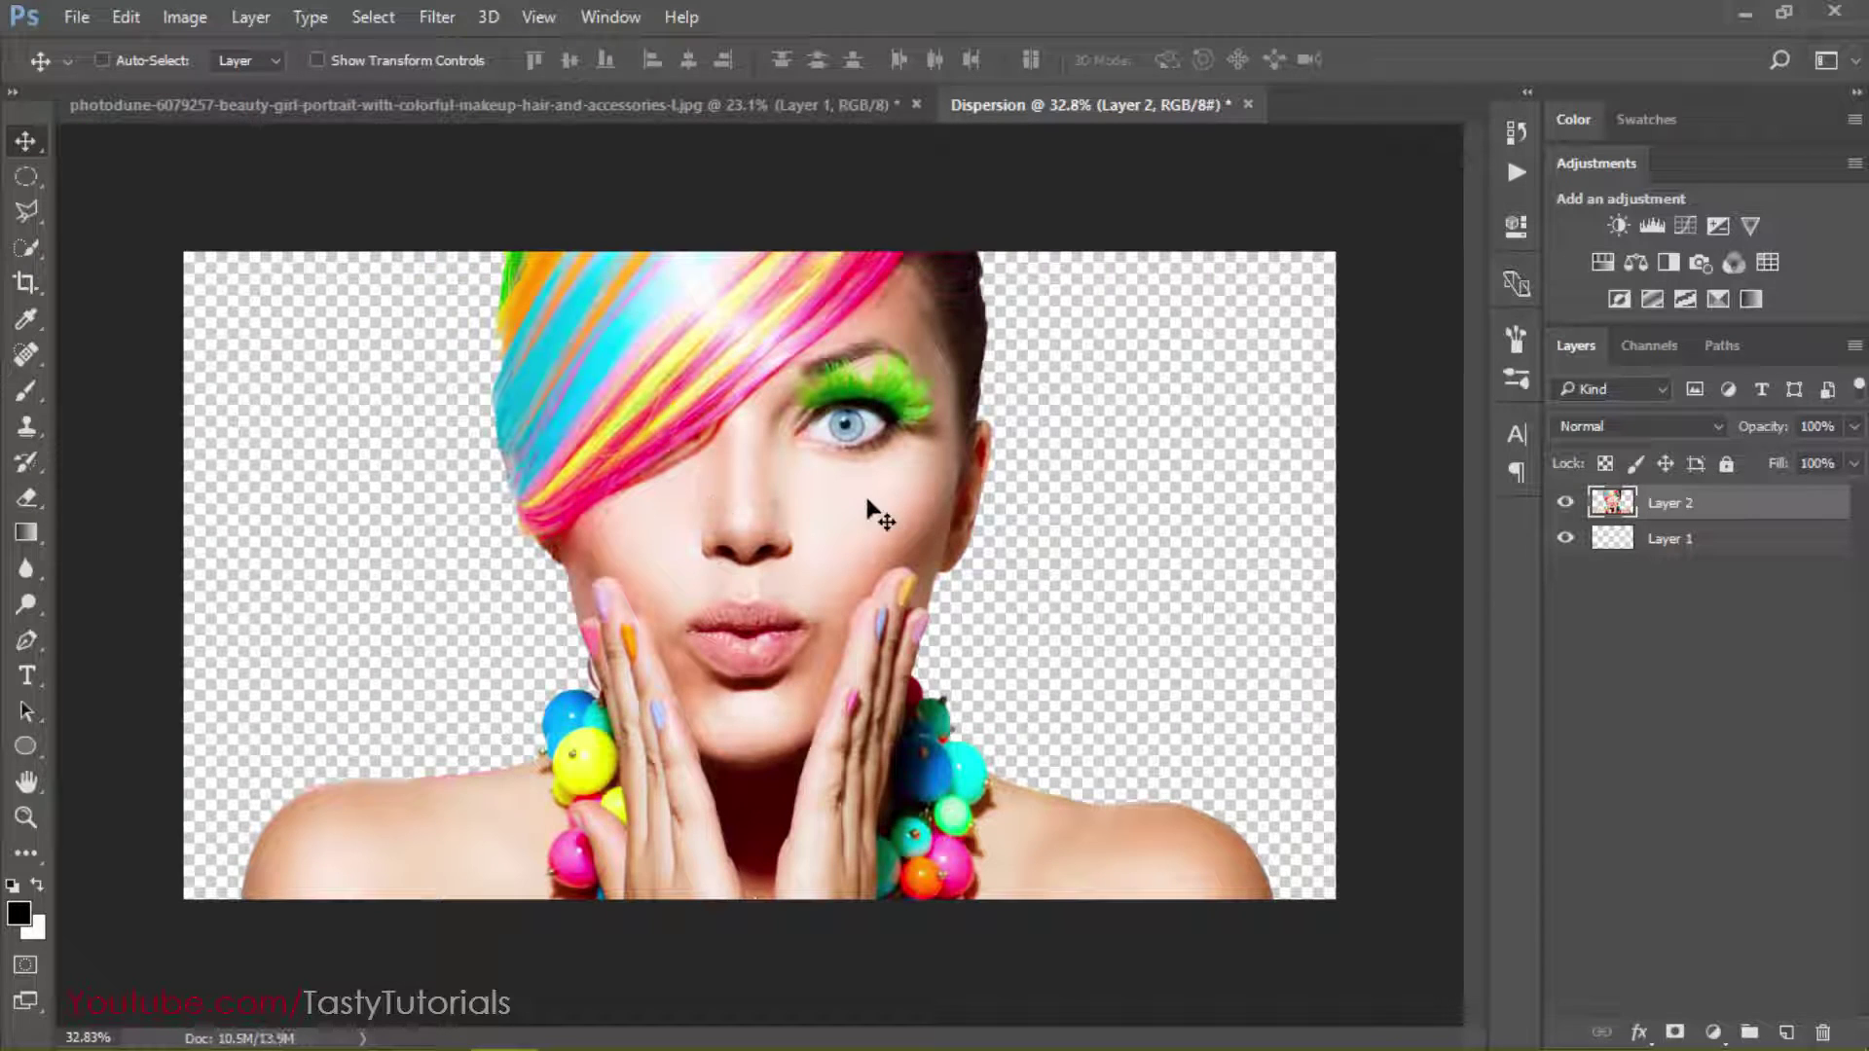
Align the model layer with the upper-left corner of the canvas and scale it down to about 70%
left_click_drag(867, 509, 739, 466)
key("ctrl+t")
scroll(757, 465, "down", 1)
scroll(900, 704, "down", 1)
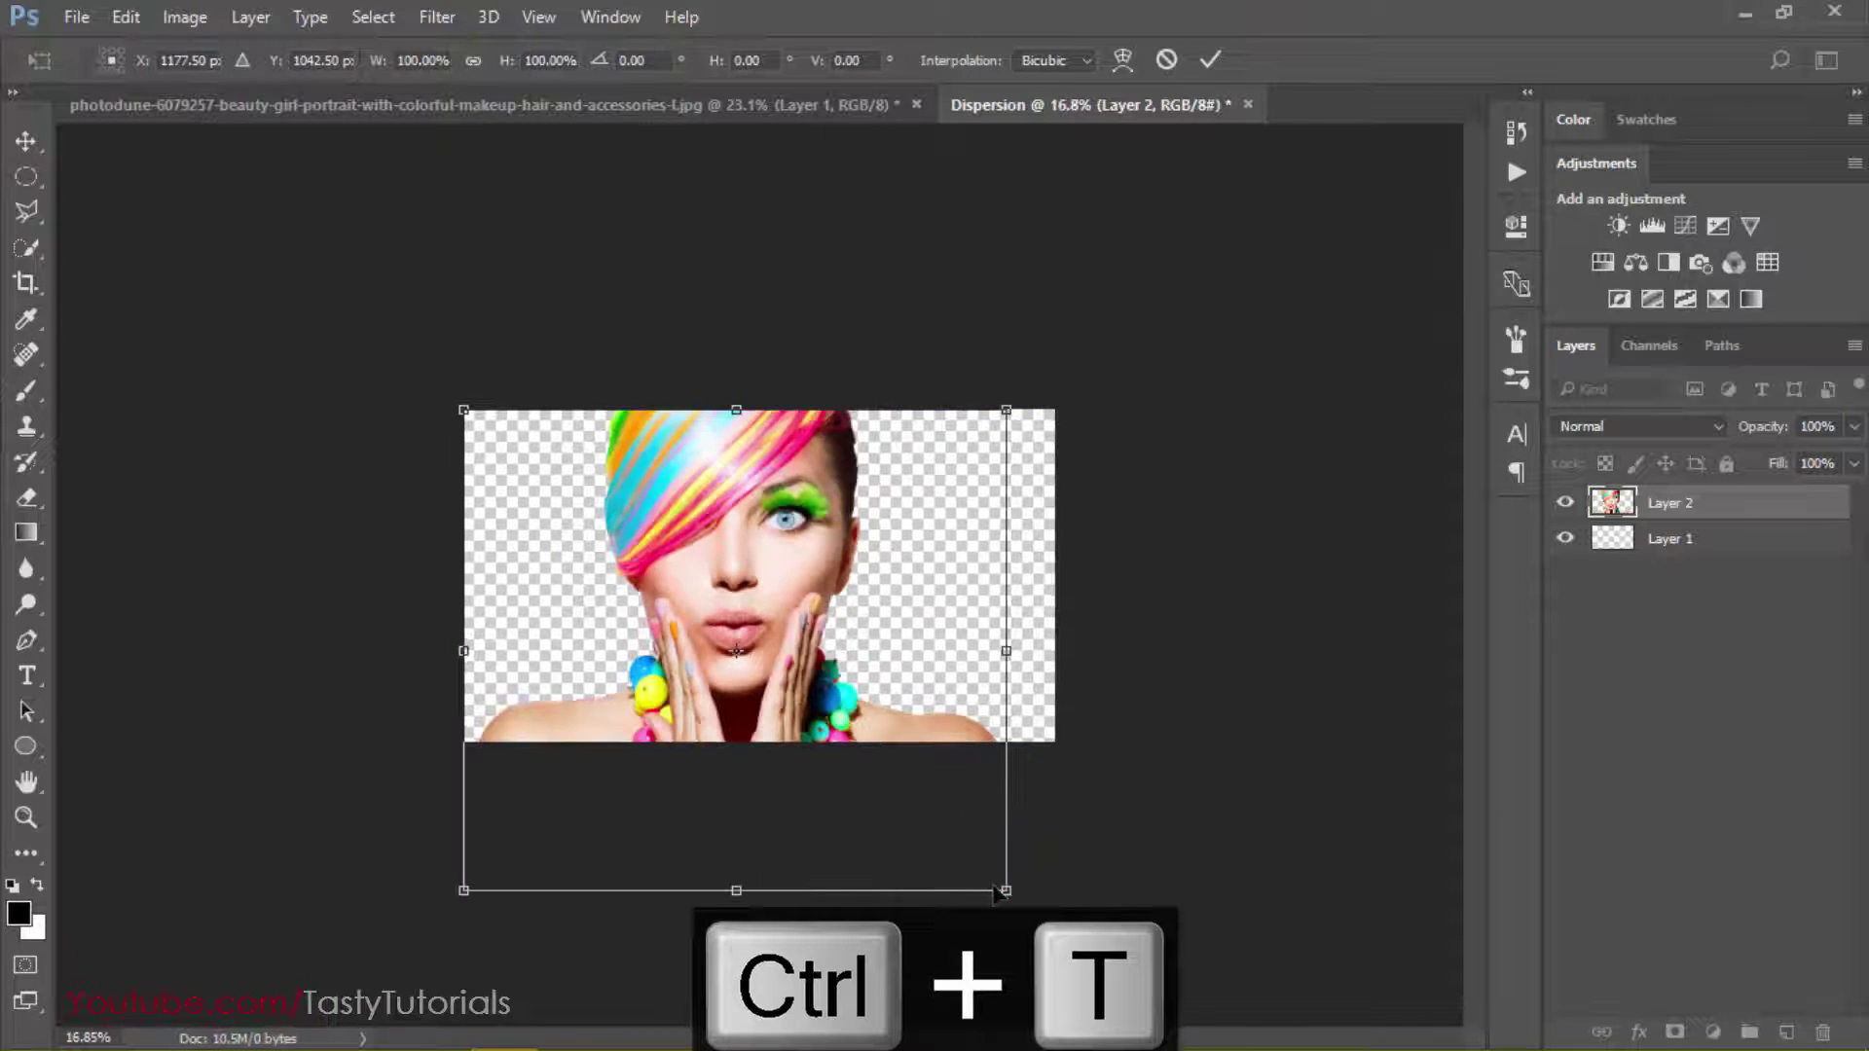
left_click_drag(1005, 890, 834, 742)
scroll(650, 644, "up", 1)
scroll(650, 643, "up", 3)
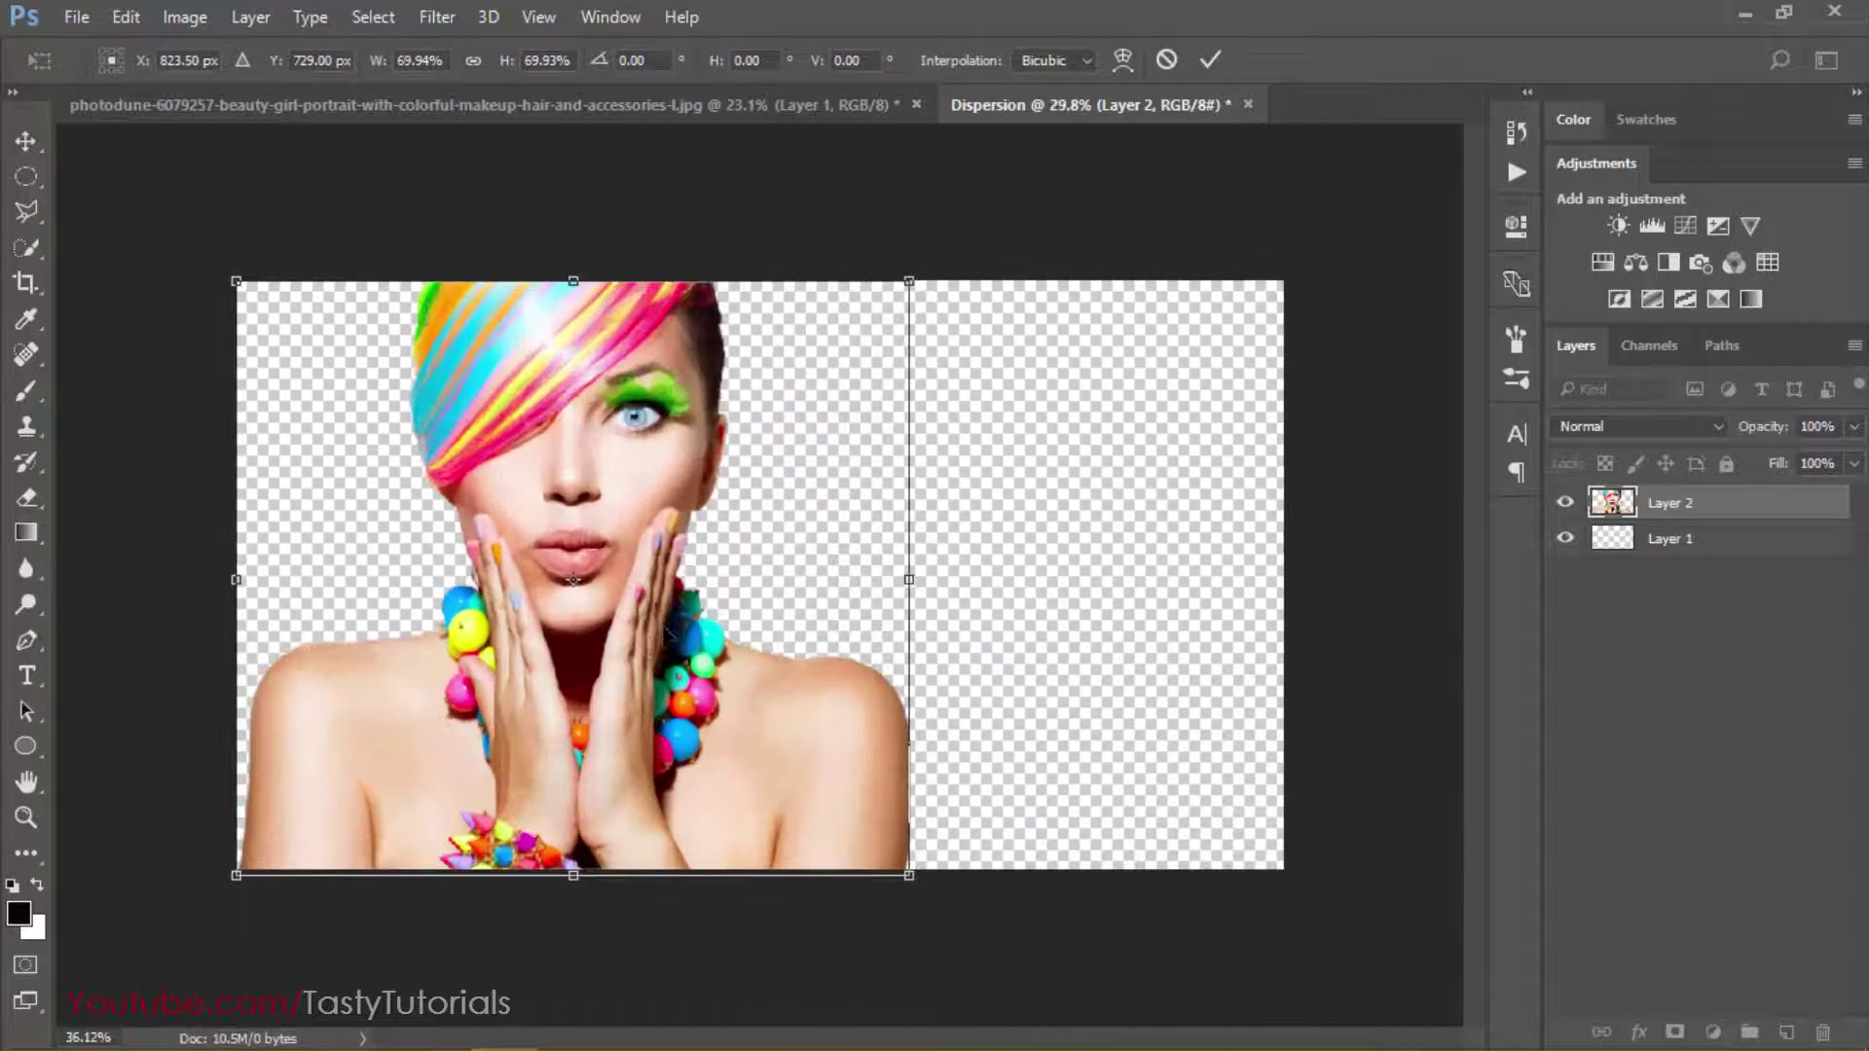
key("Return")
Scale the model down to about 99% to match the canvas height and shift it slightly right within the canvas
key("ctrl+t")
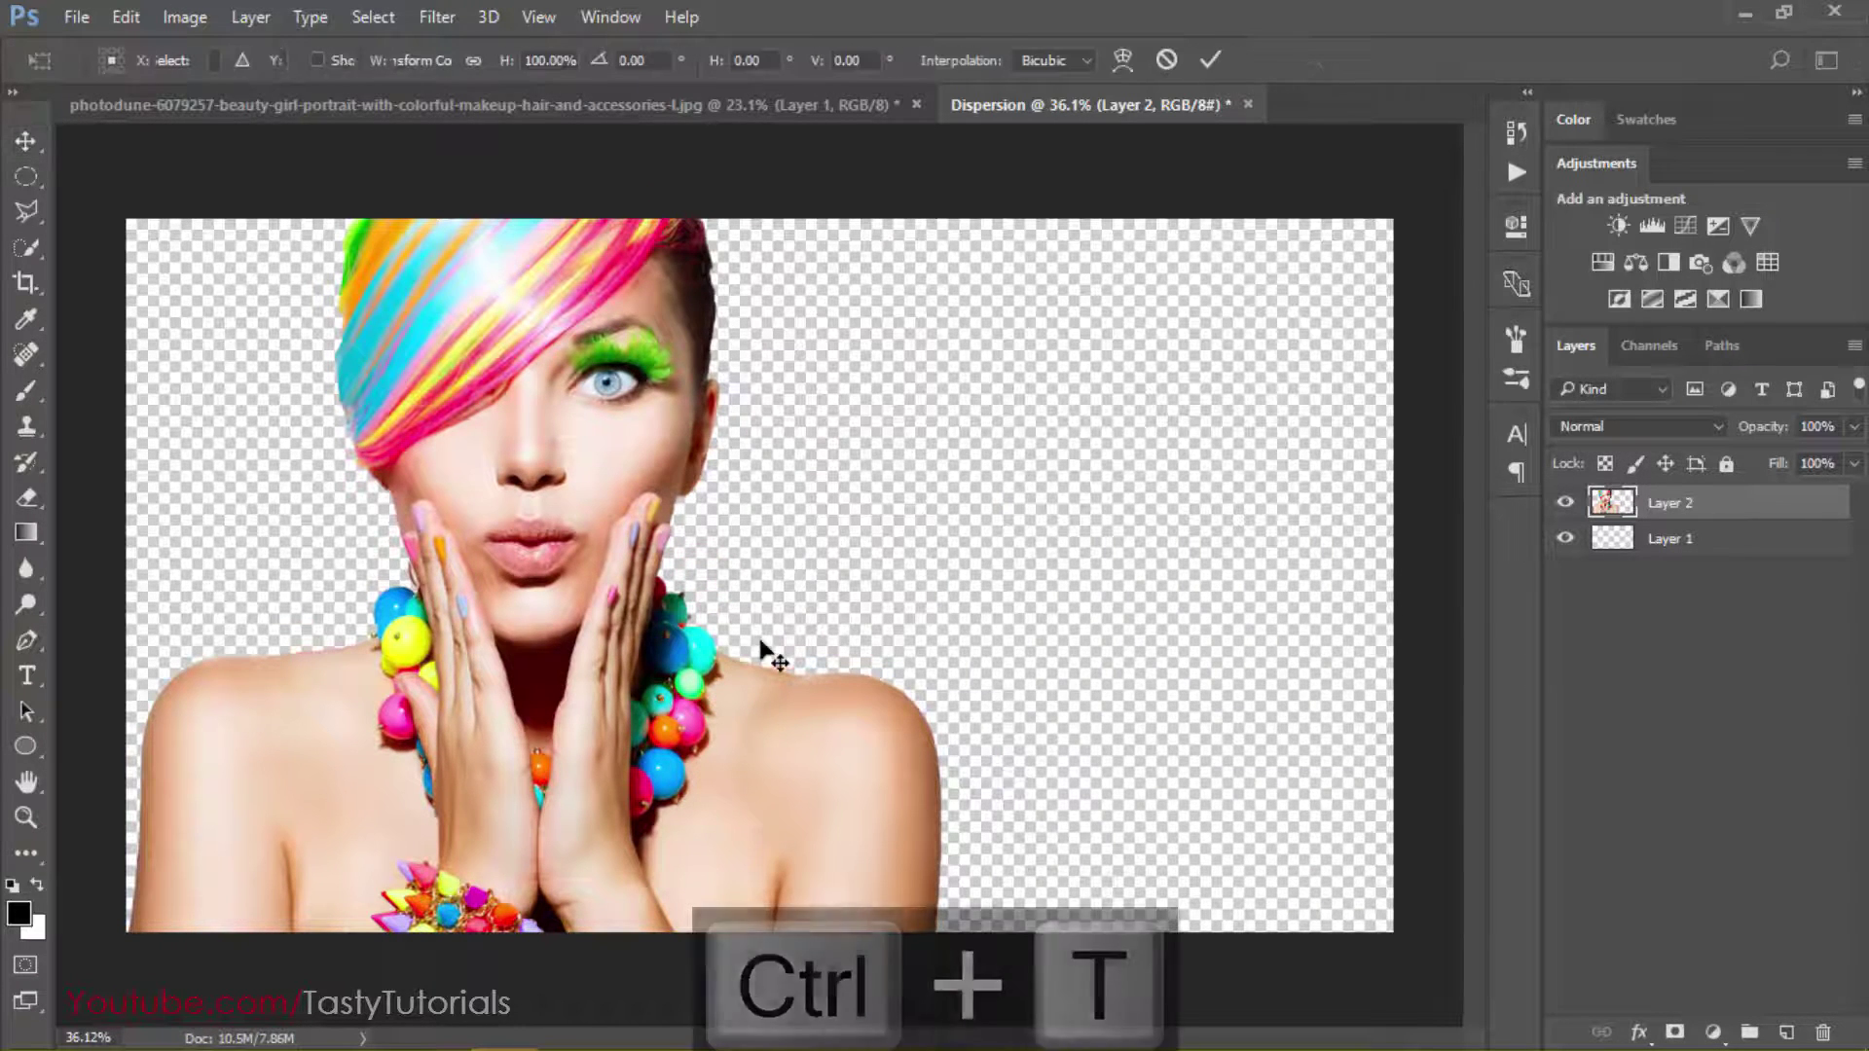
left_click_drag(940, 941, 933, 933)
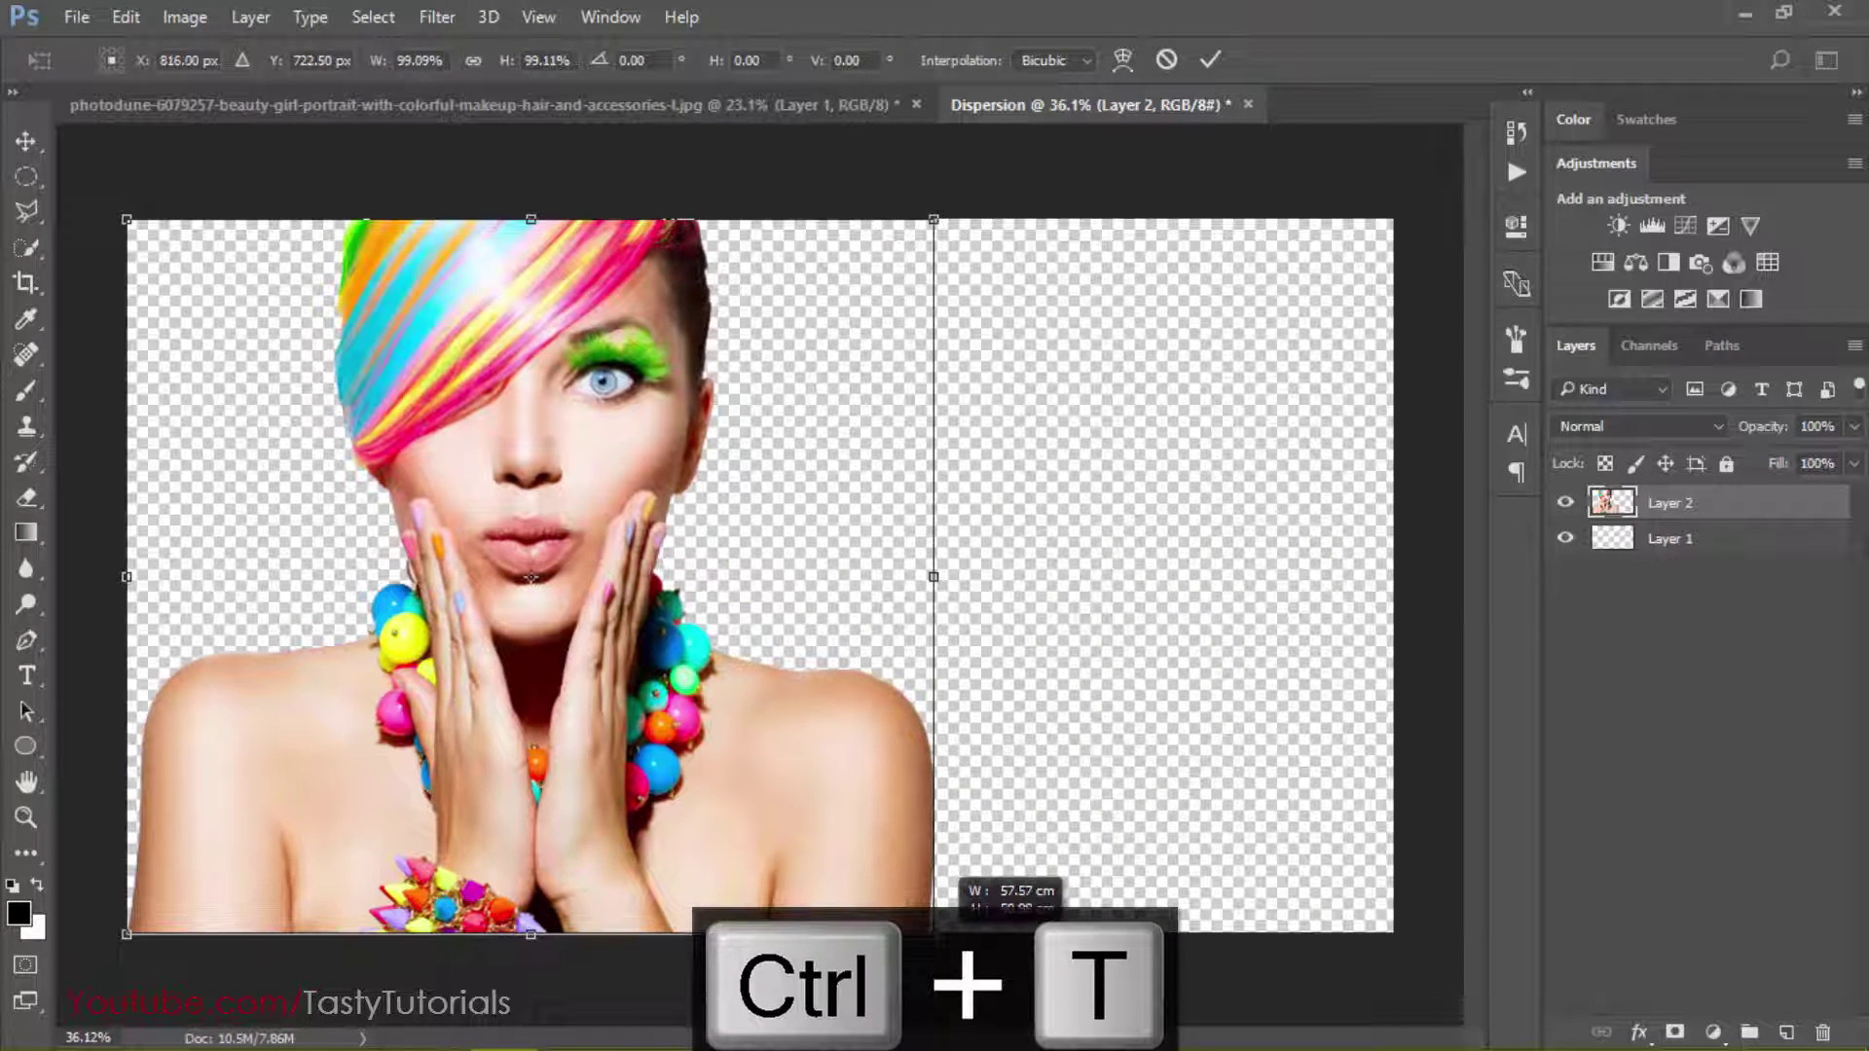
double_click(755, 808)
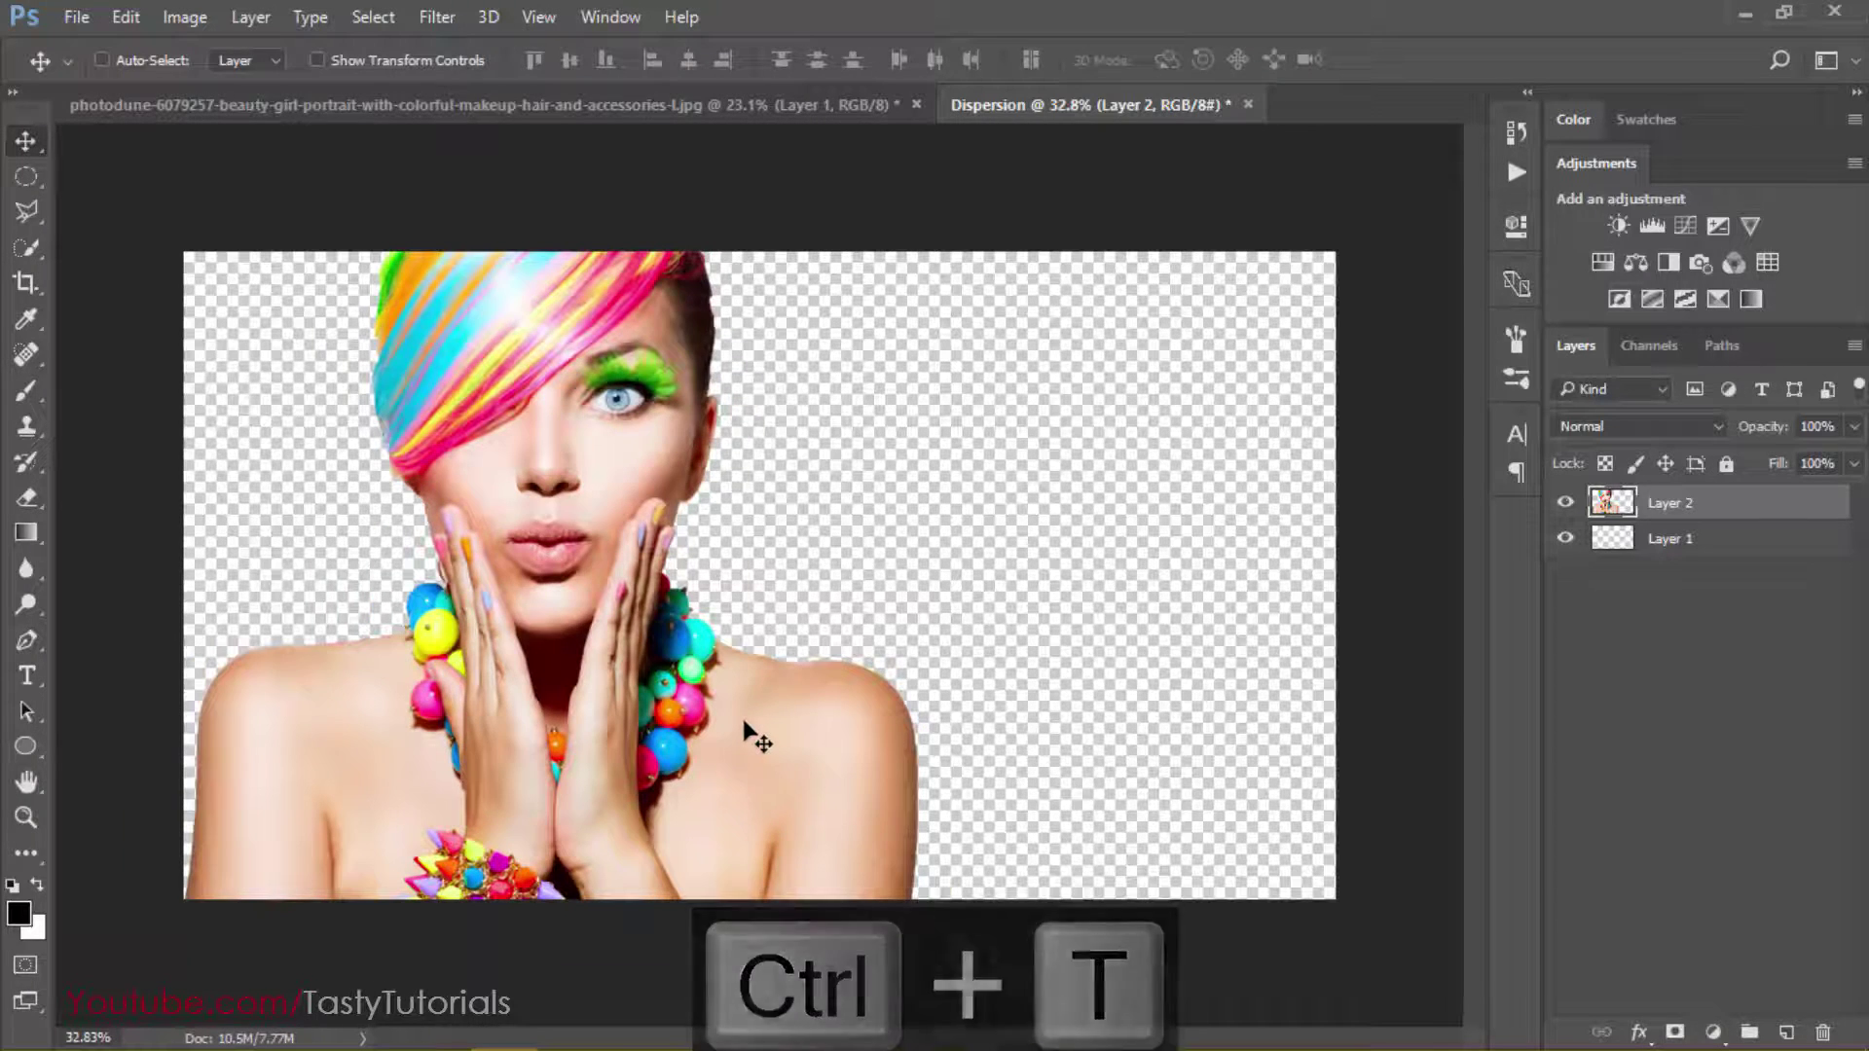
left_click(370, 105)
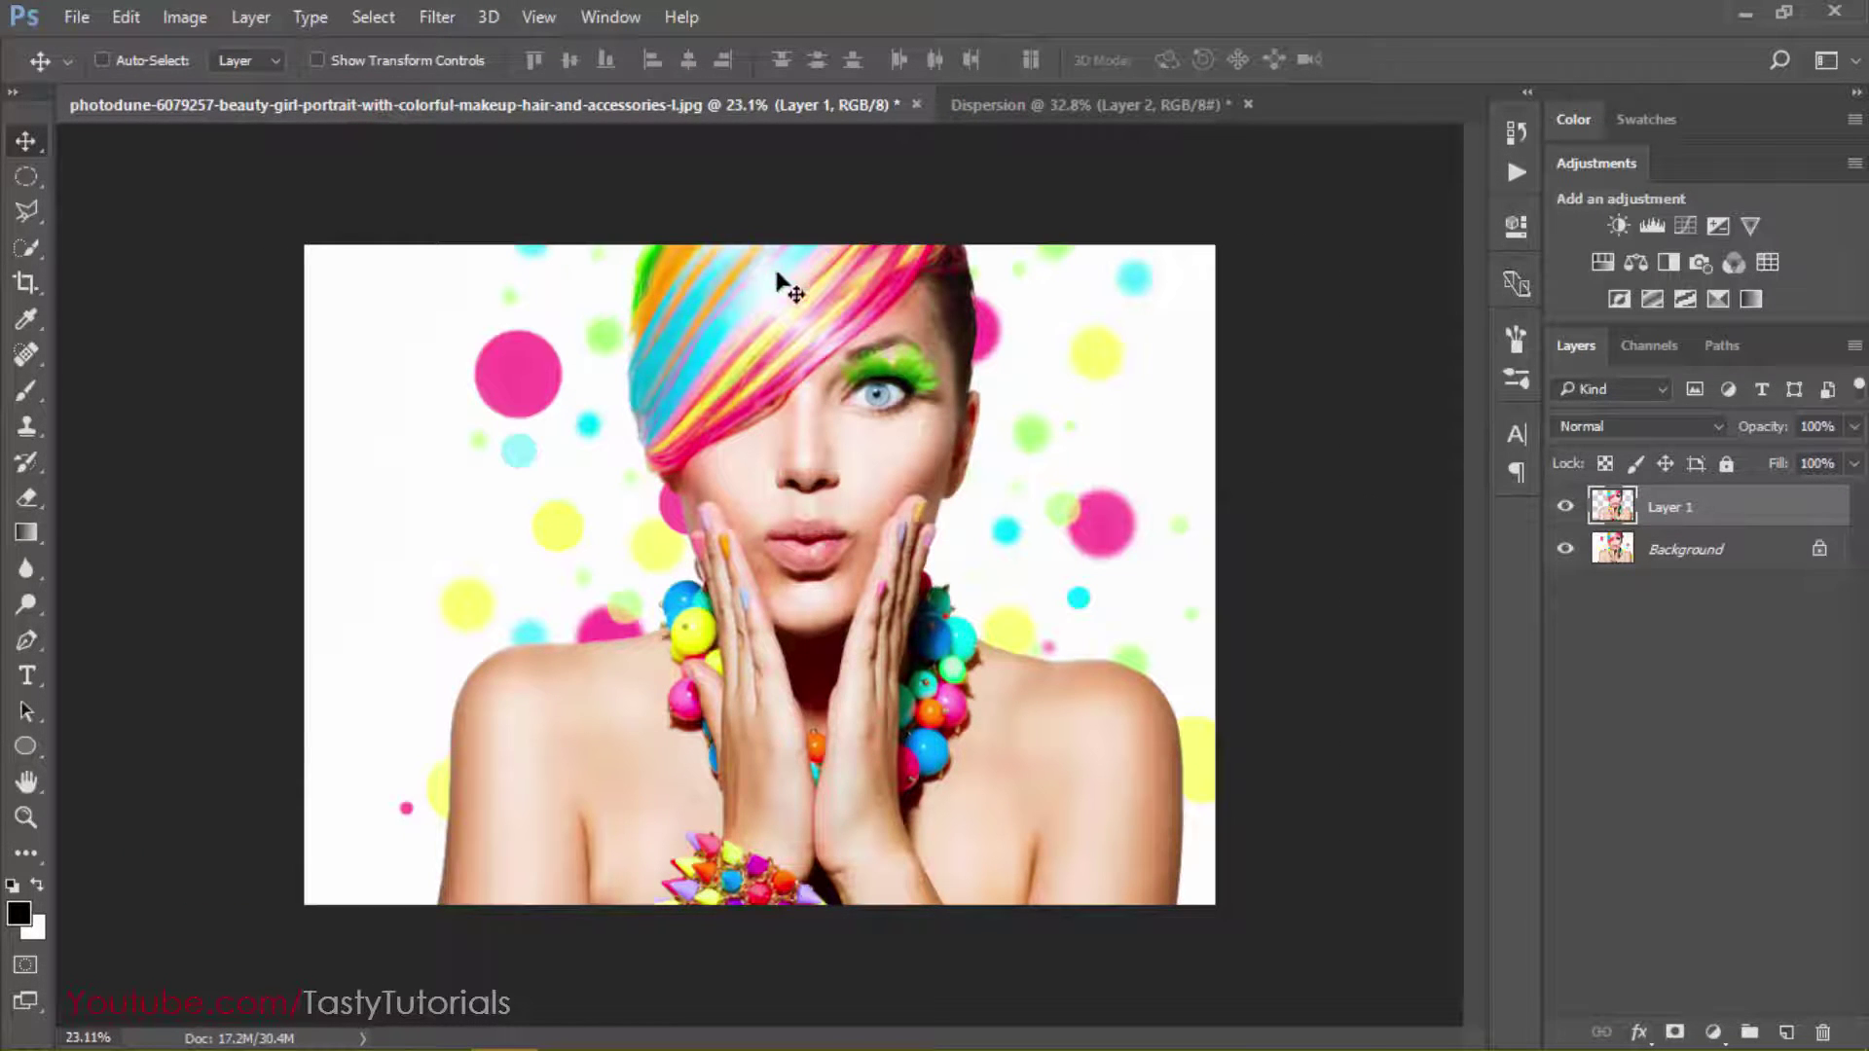
left_click(964, 107)
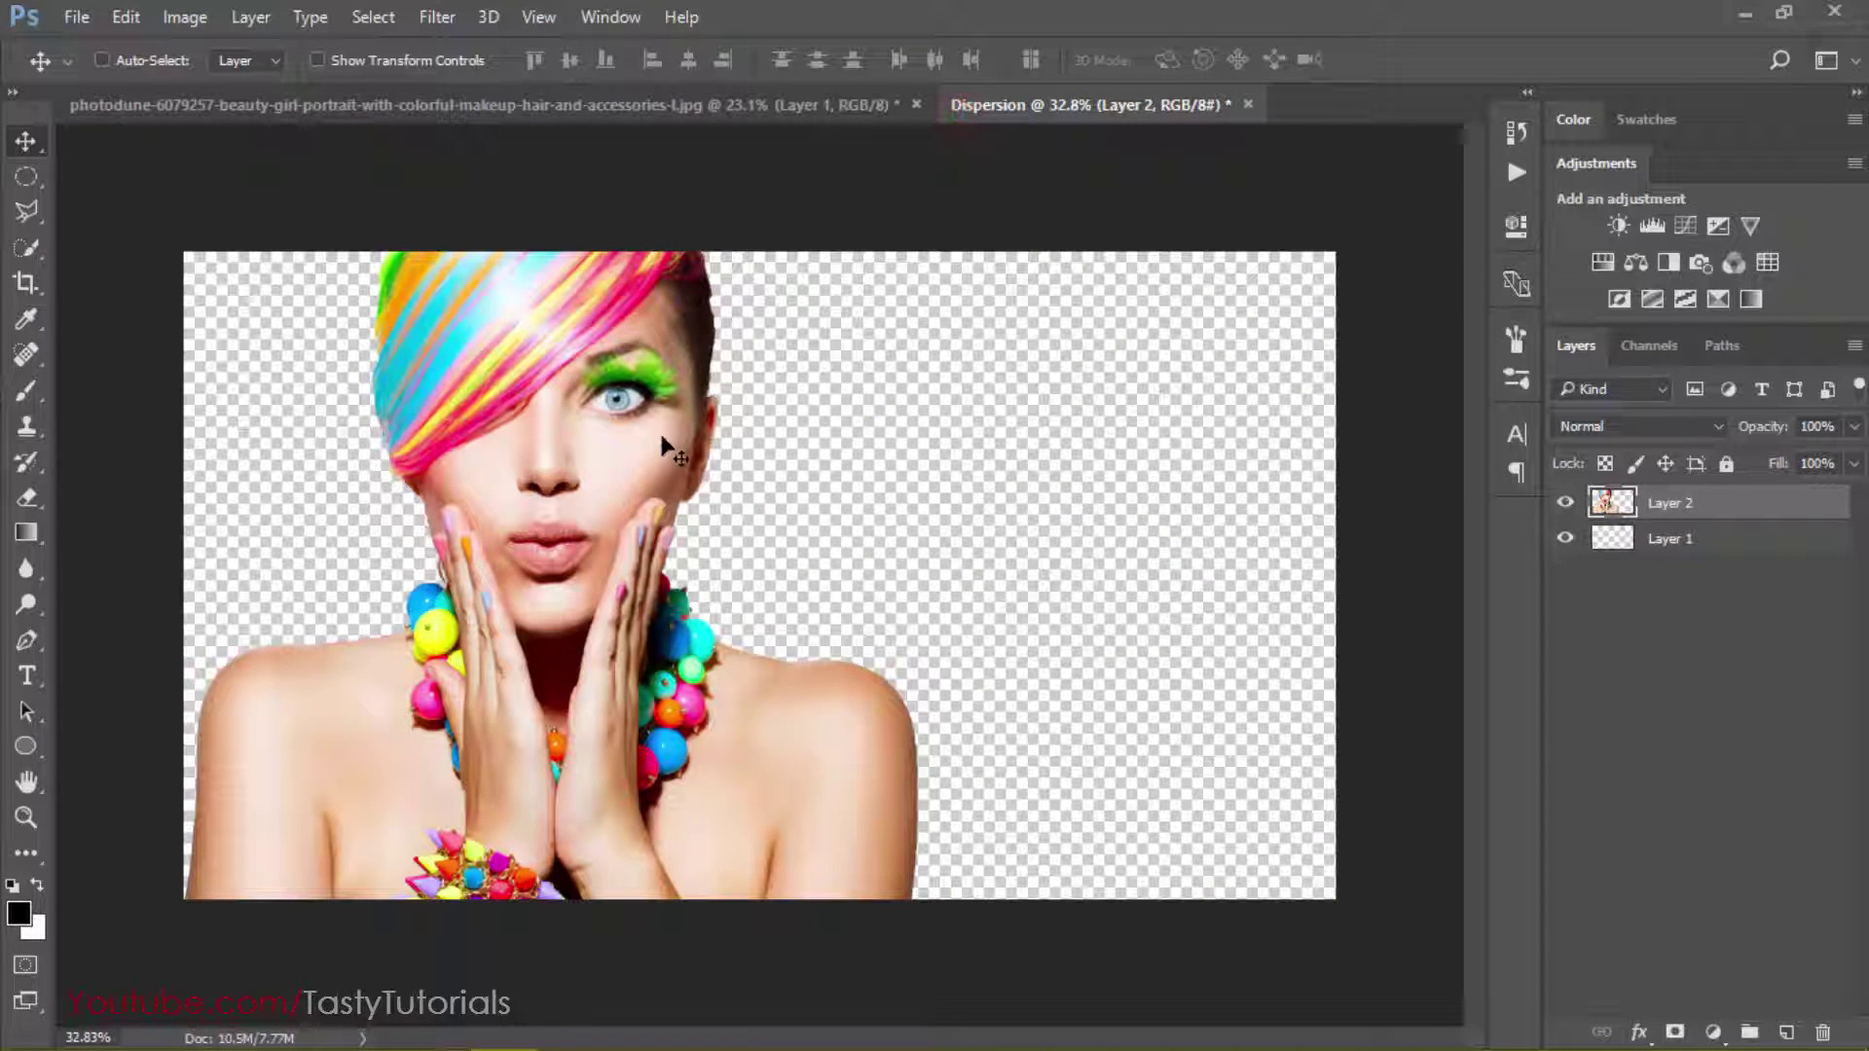
mouse_move(600, 459)
left_mouse_down()
mouse_move(670, 474)
mouse_move(630, 471)
left_mouse_up()
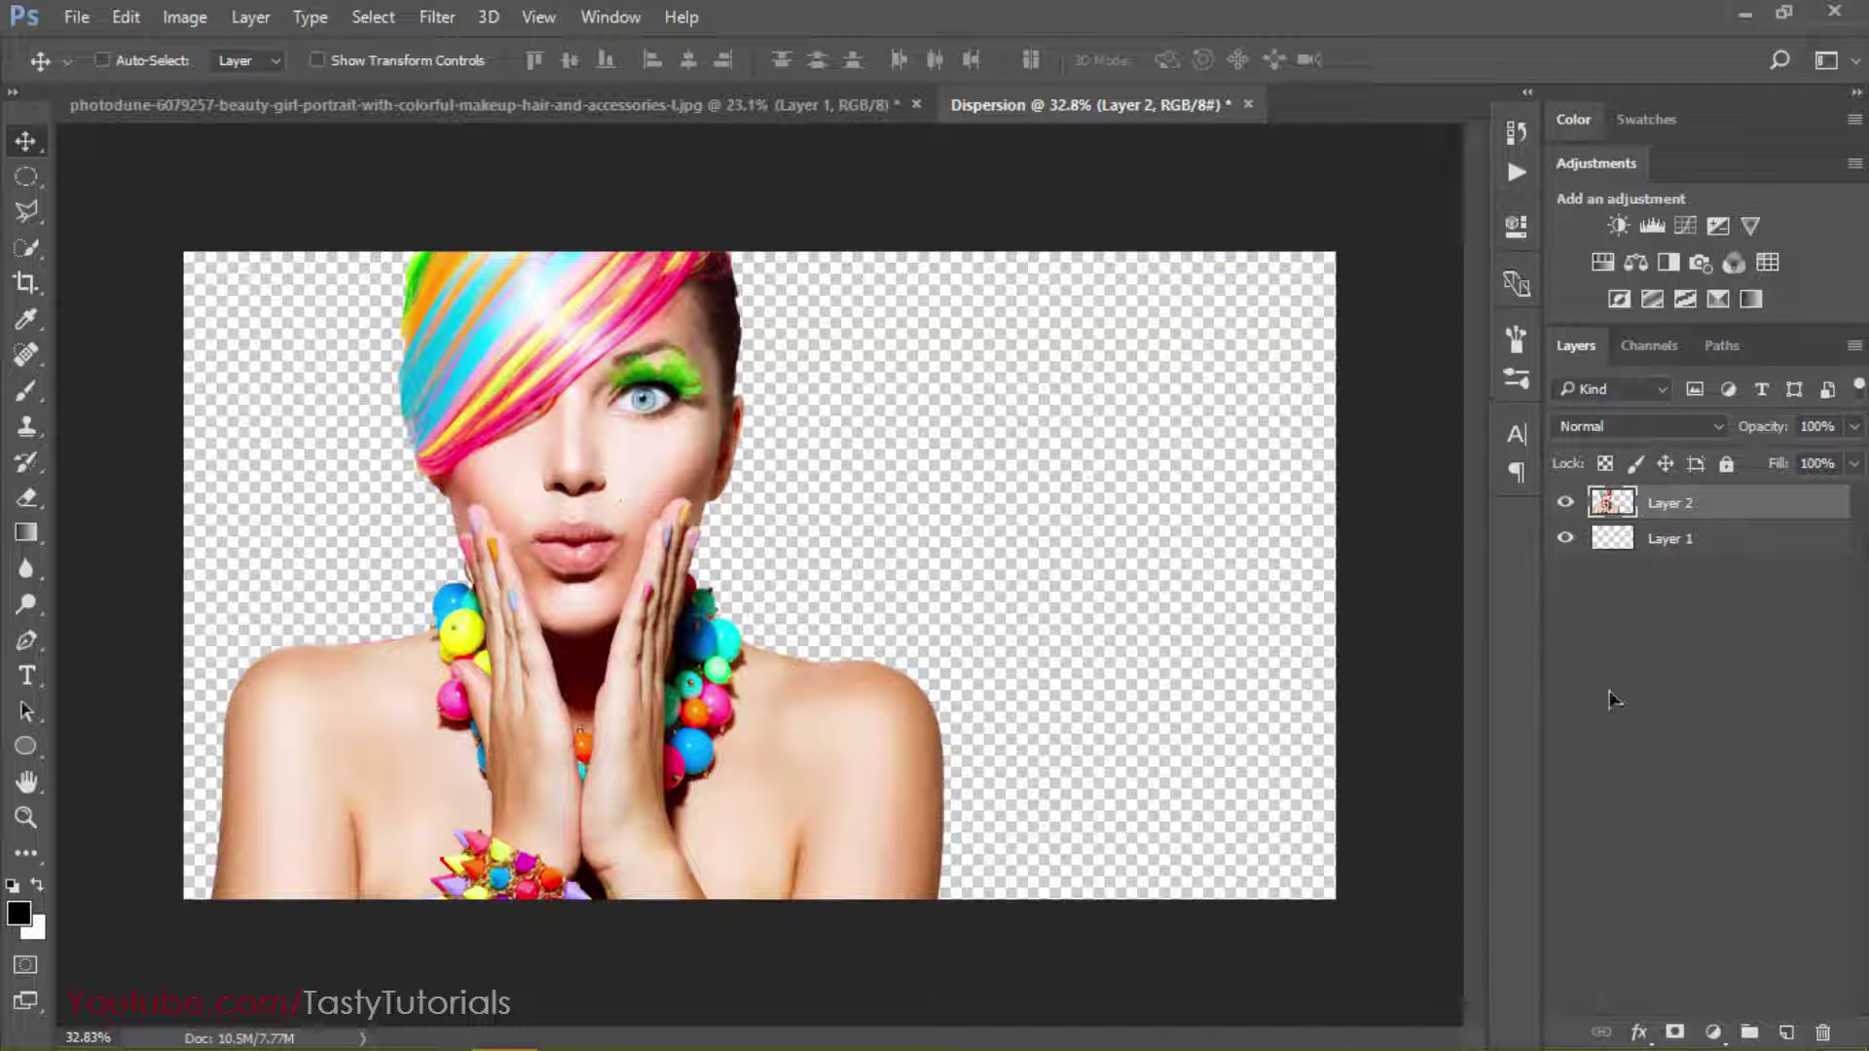
Fill the empty Layer 1 with white and duplicate the model's Layer 2
left_click(1736, 534)
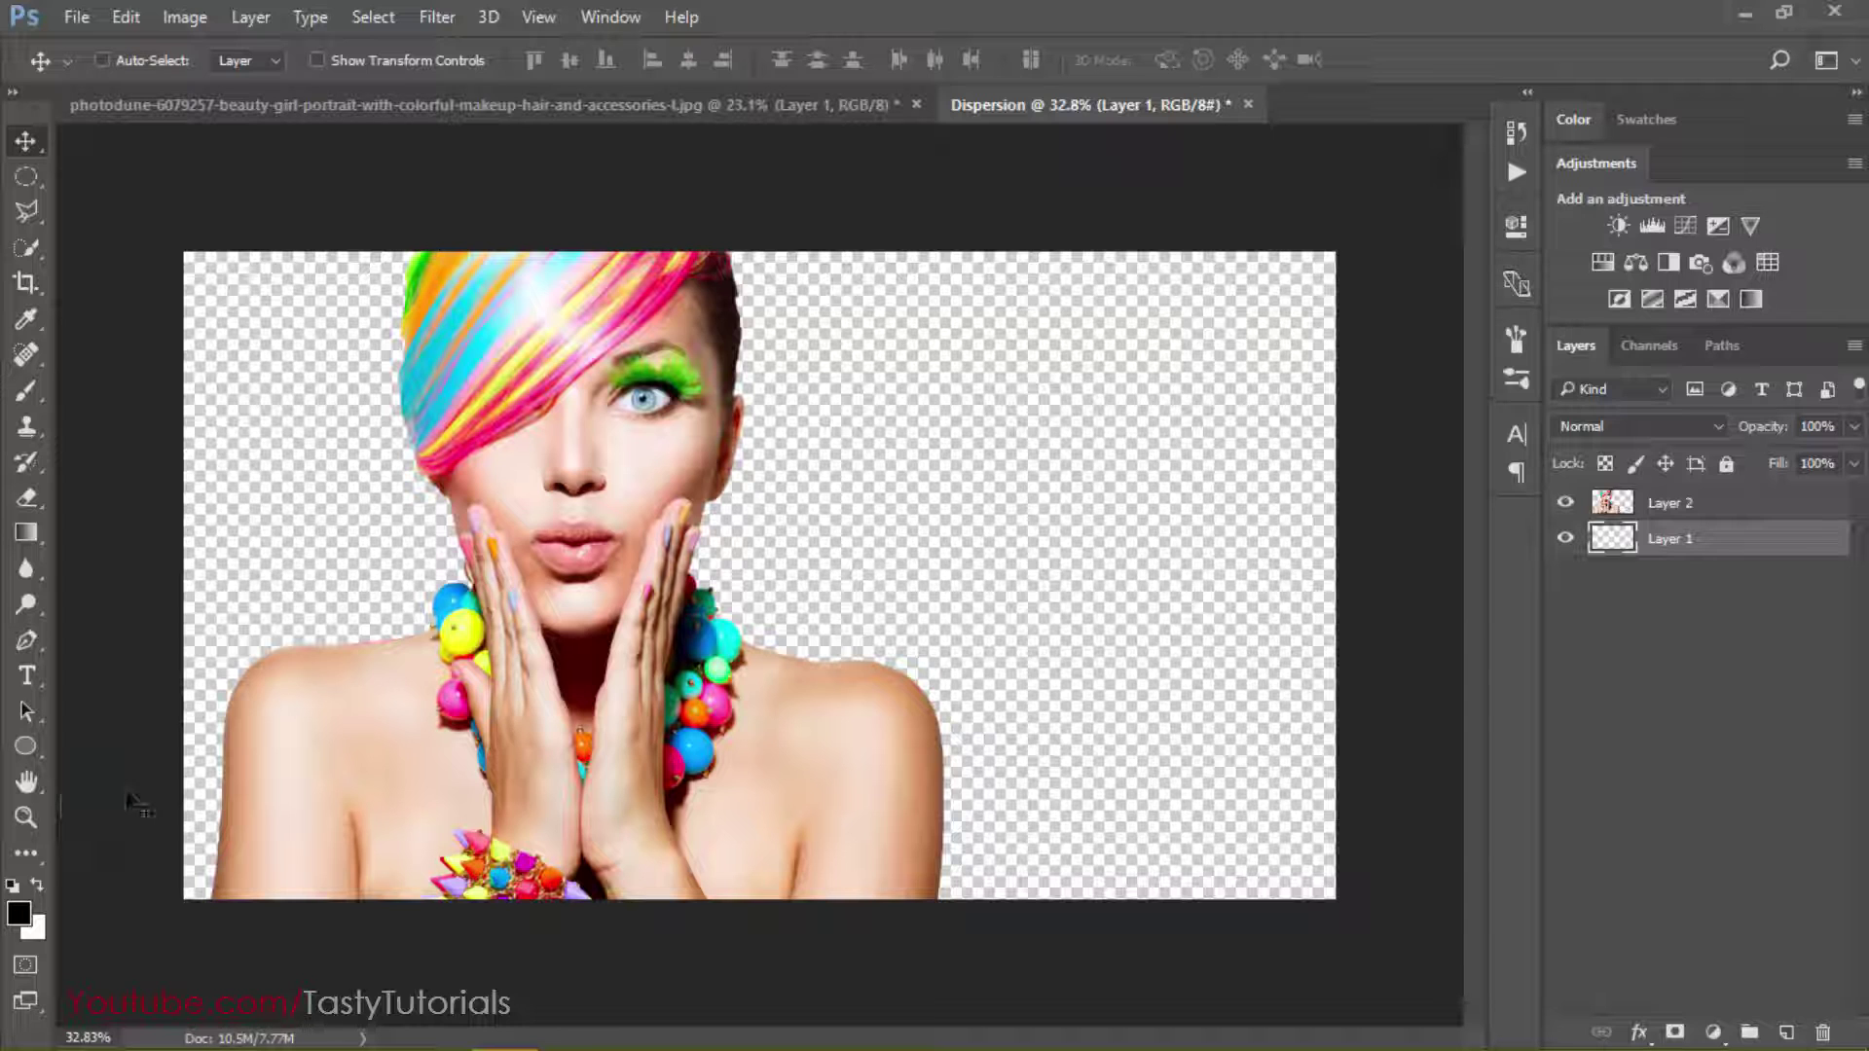
key("ctrl+BackSpace")
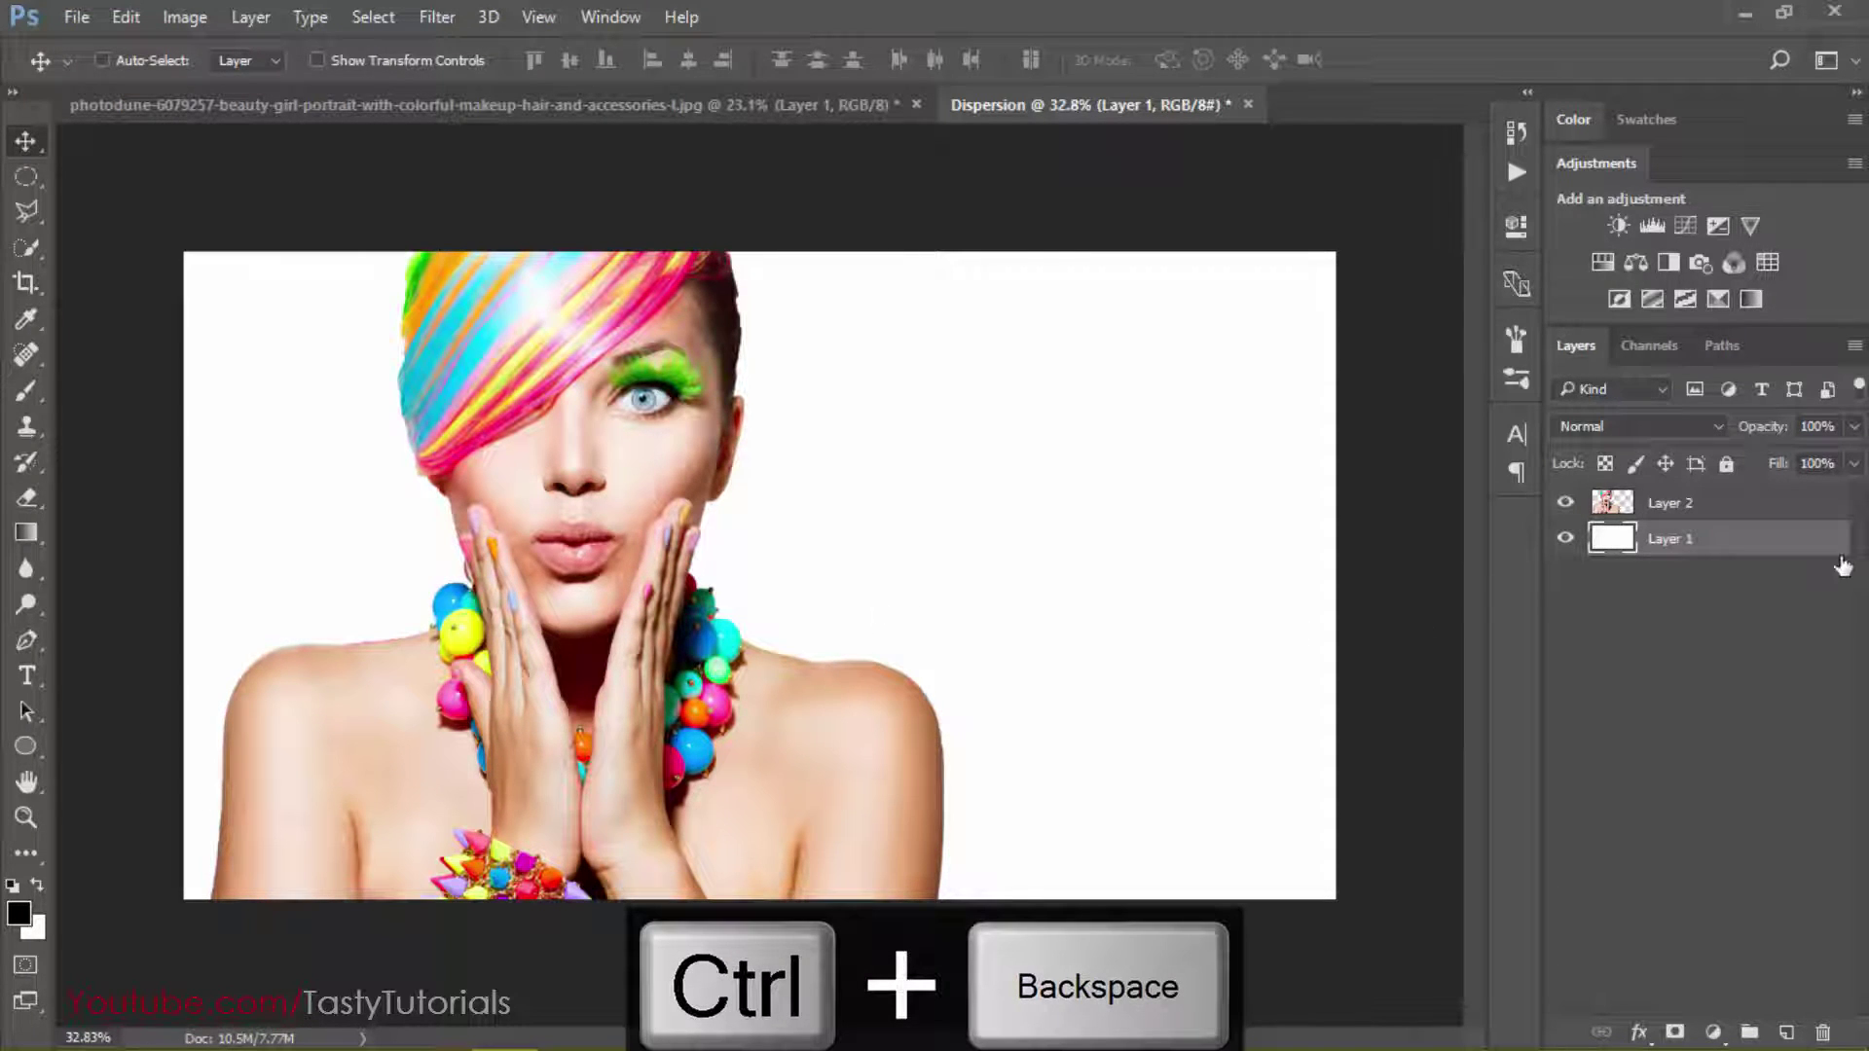
left_click(1670, 504)
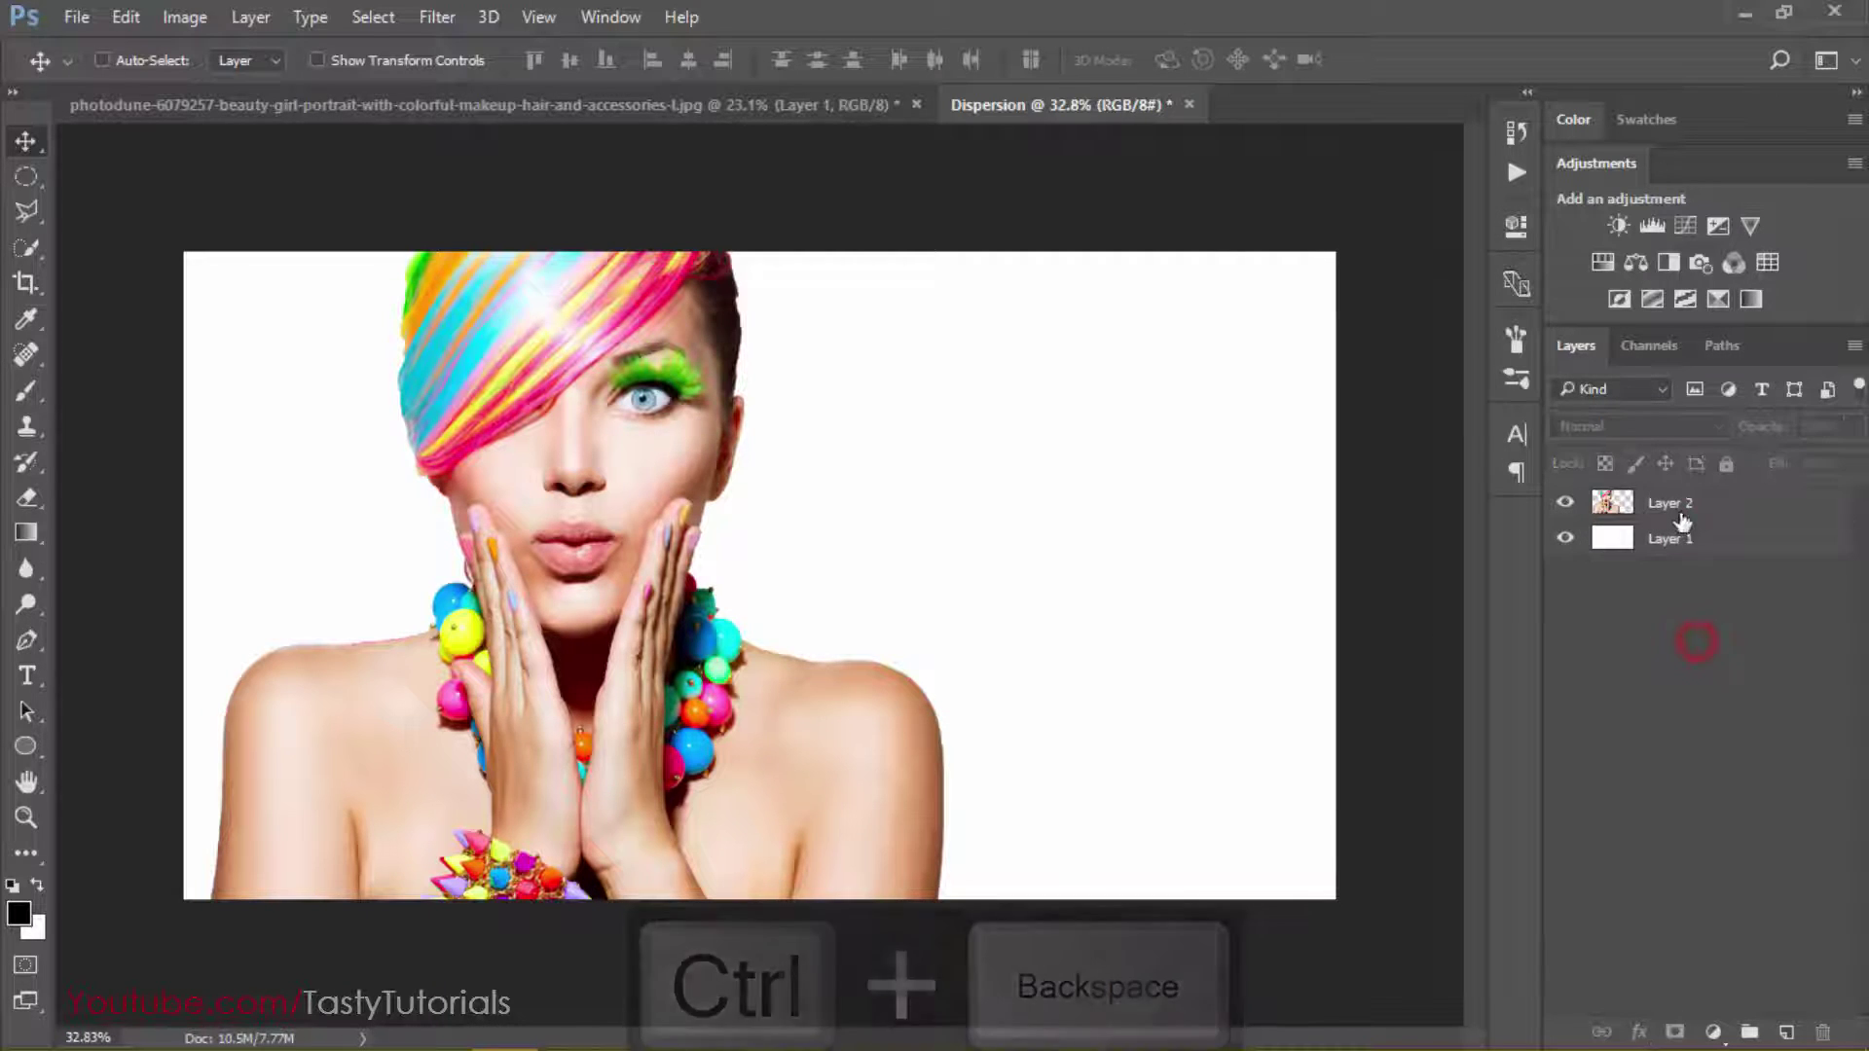
left_click_drag(1662, 516, 1786, 1032)
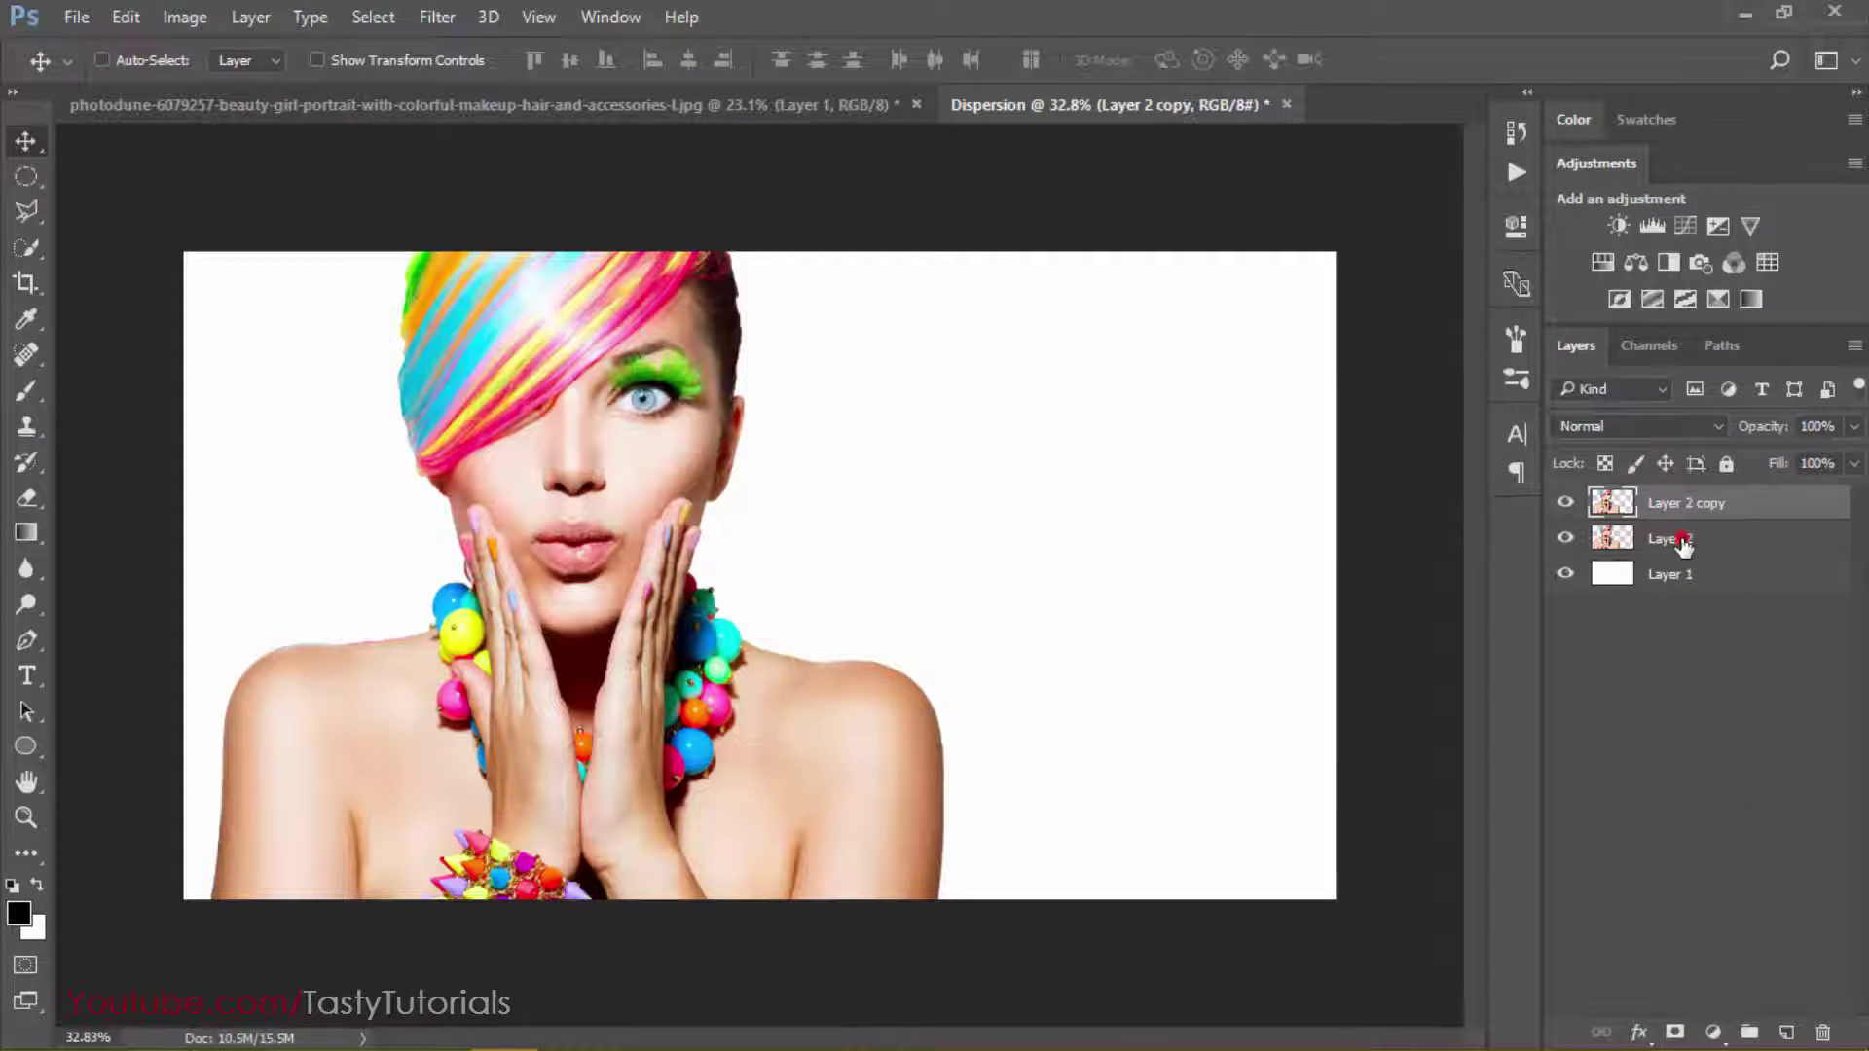
Merge the original Layer 2 with the white Layer 1 below it
left_click(1681, 541)
left_click(1694, 577, "shift")
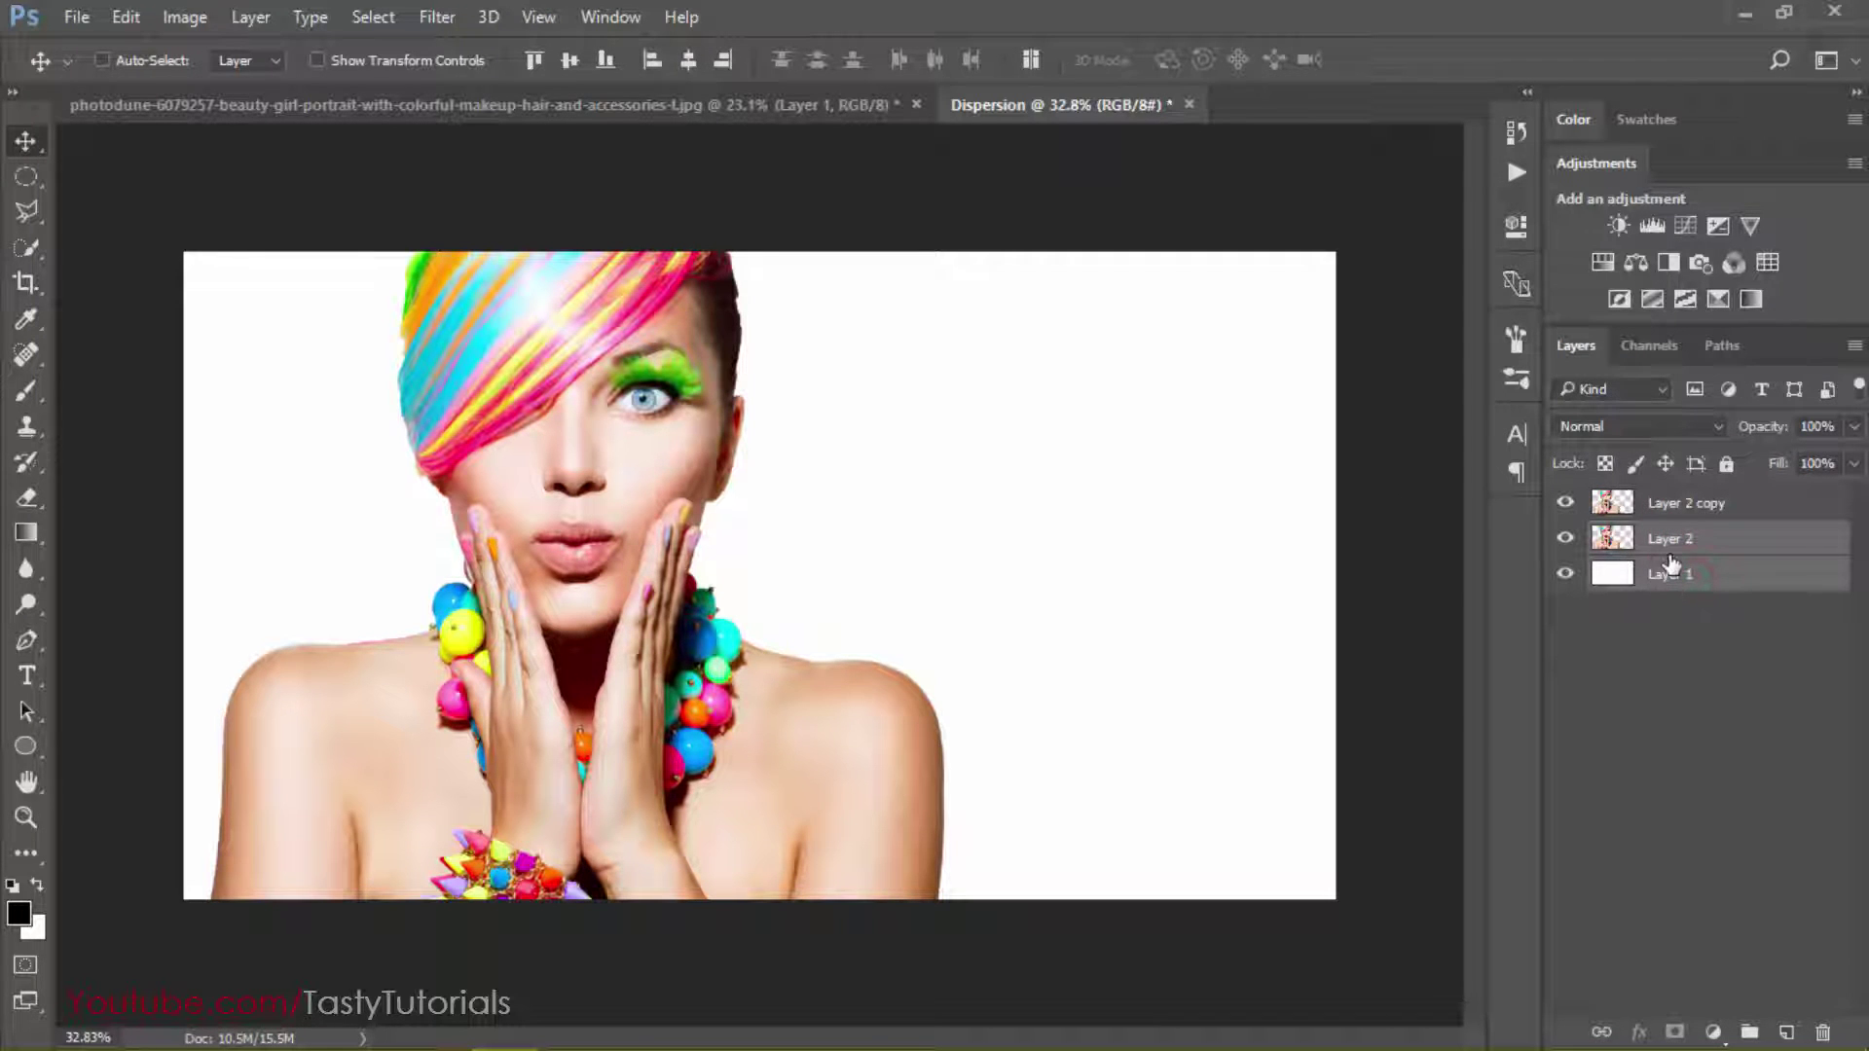
key("ctrl+e")
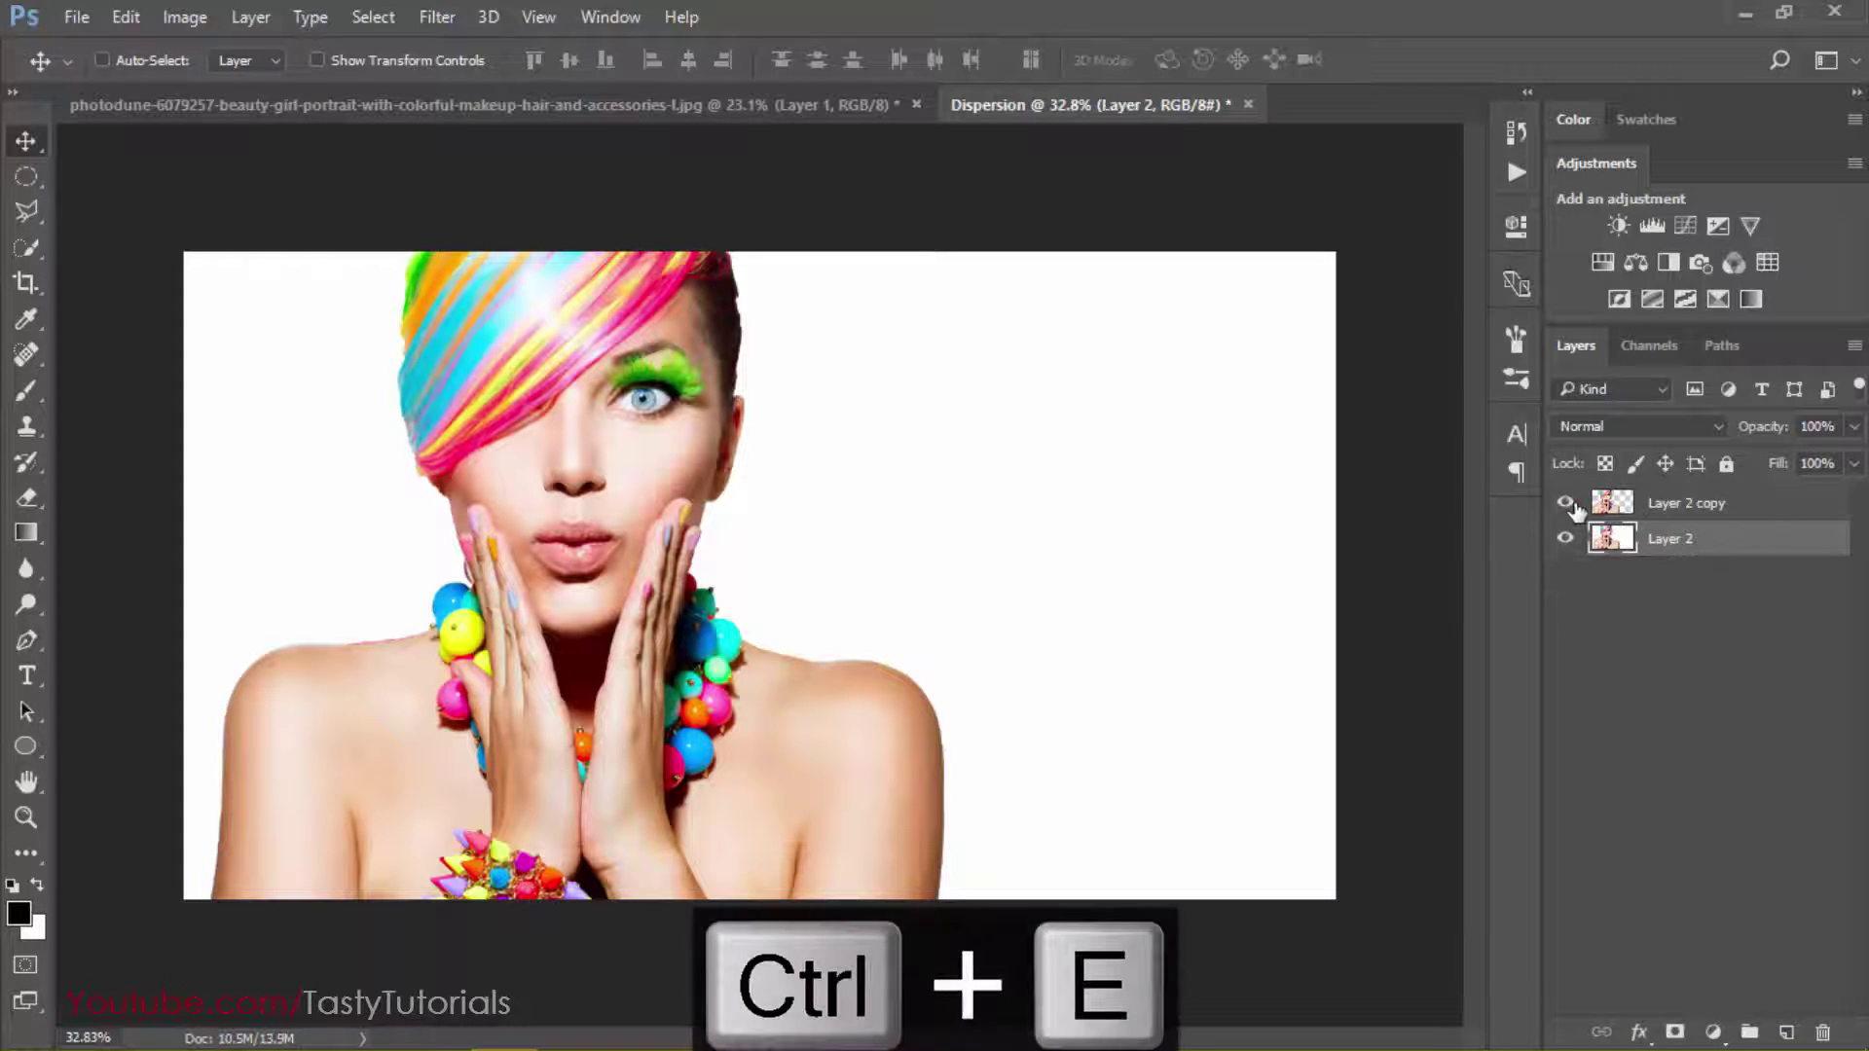
Toggle the visibility of Layer 2 copy and the merged Layer 2 to compare their contents
left_click(1569, 504)
left_click(1564, 535)
left_click(1564, 536)
left_click(1564, 503)
left_click(1565, 538)
left_click(1565, 538)
left_click(1565, 538)
left_click(1565, 538)
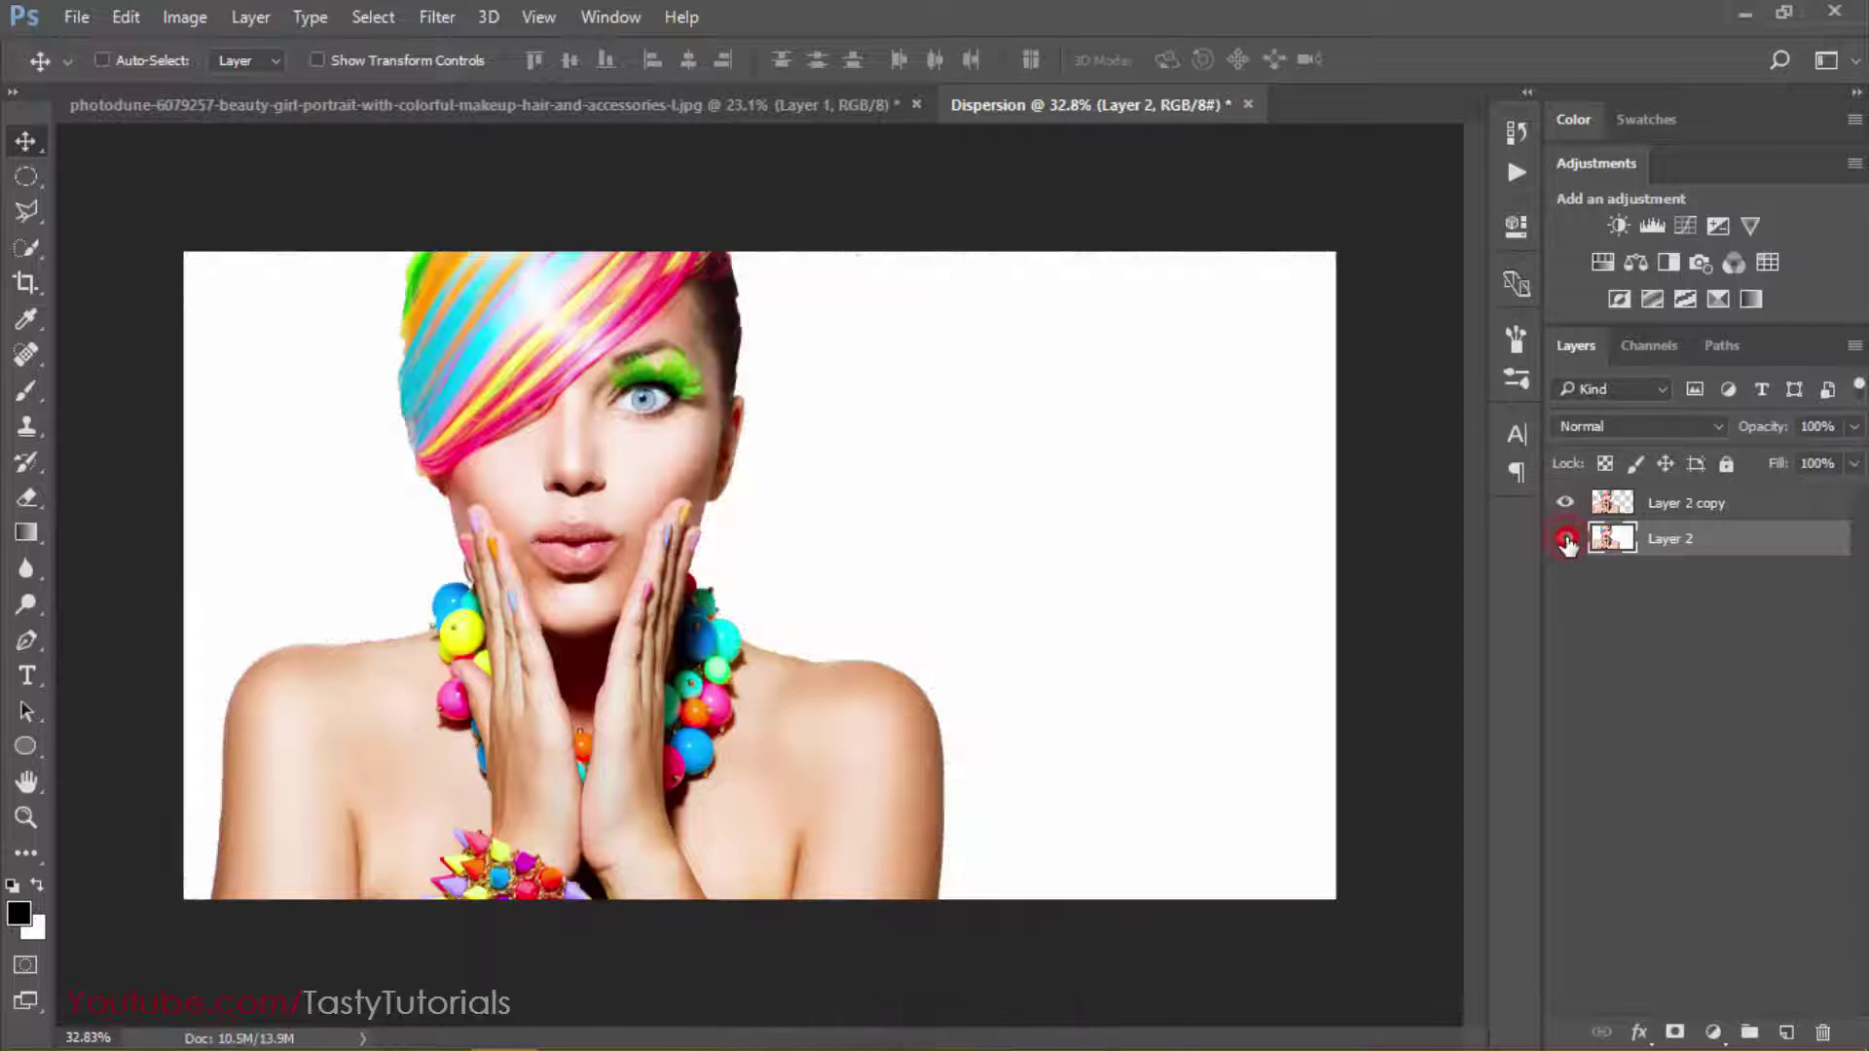
Rename the Layer 2 copy layer to model
double_click(1694, 504)
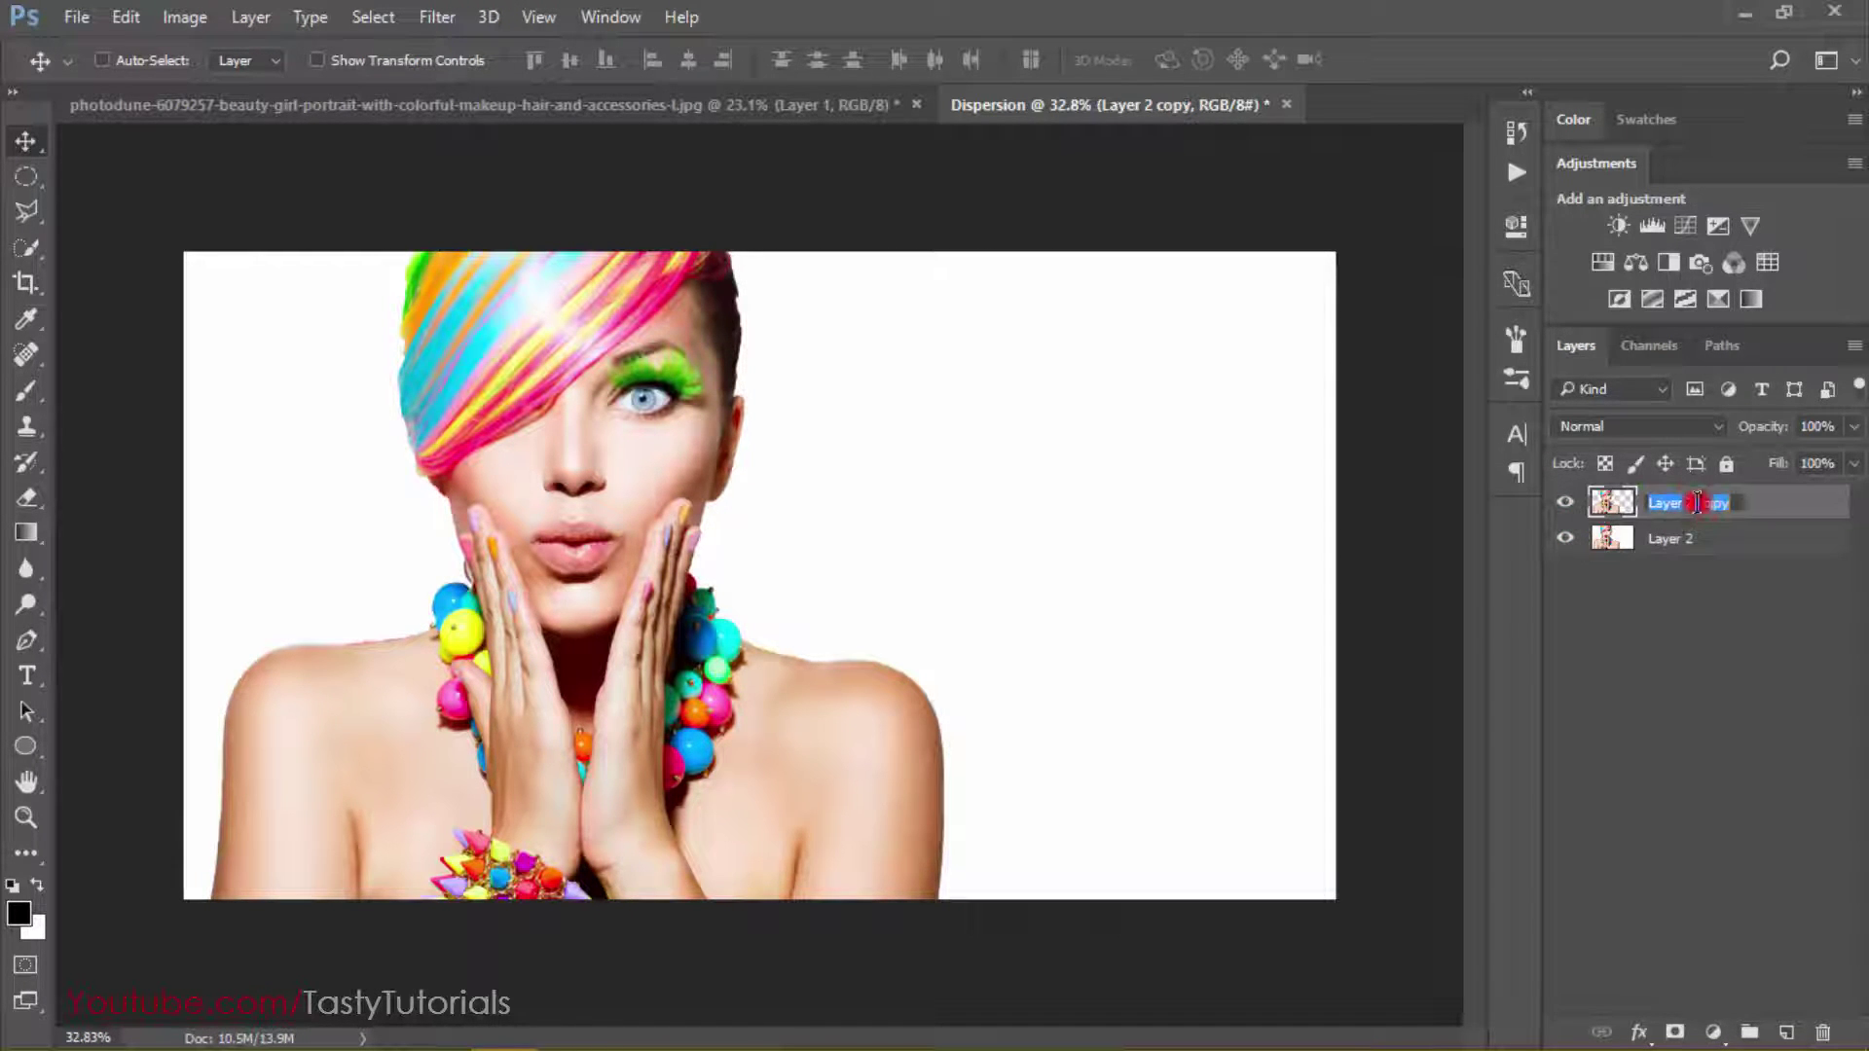
type("model")
key("Return")
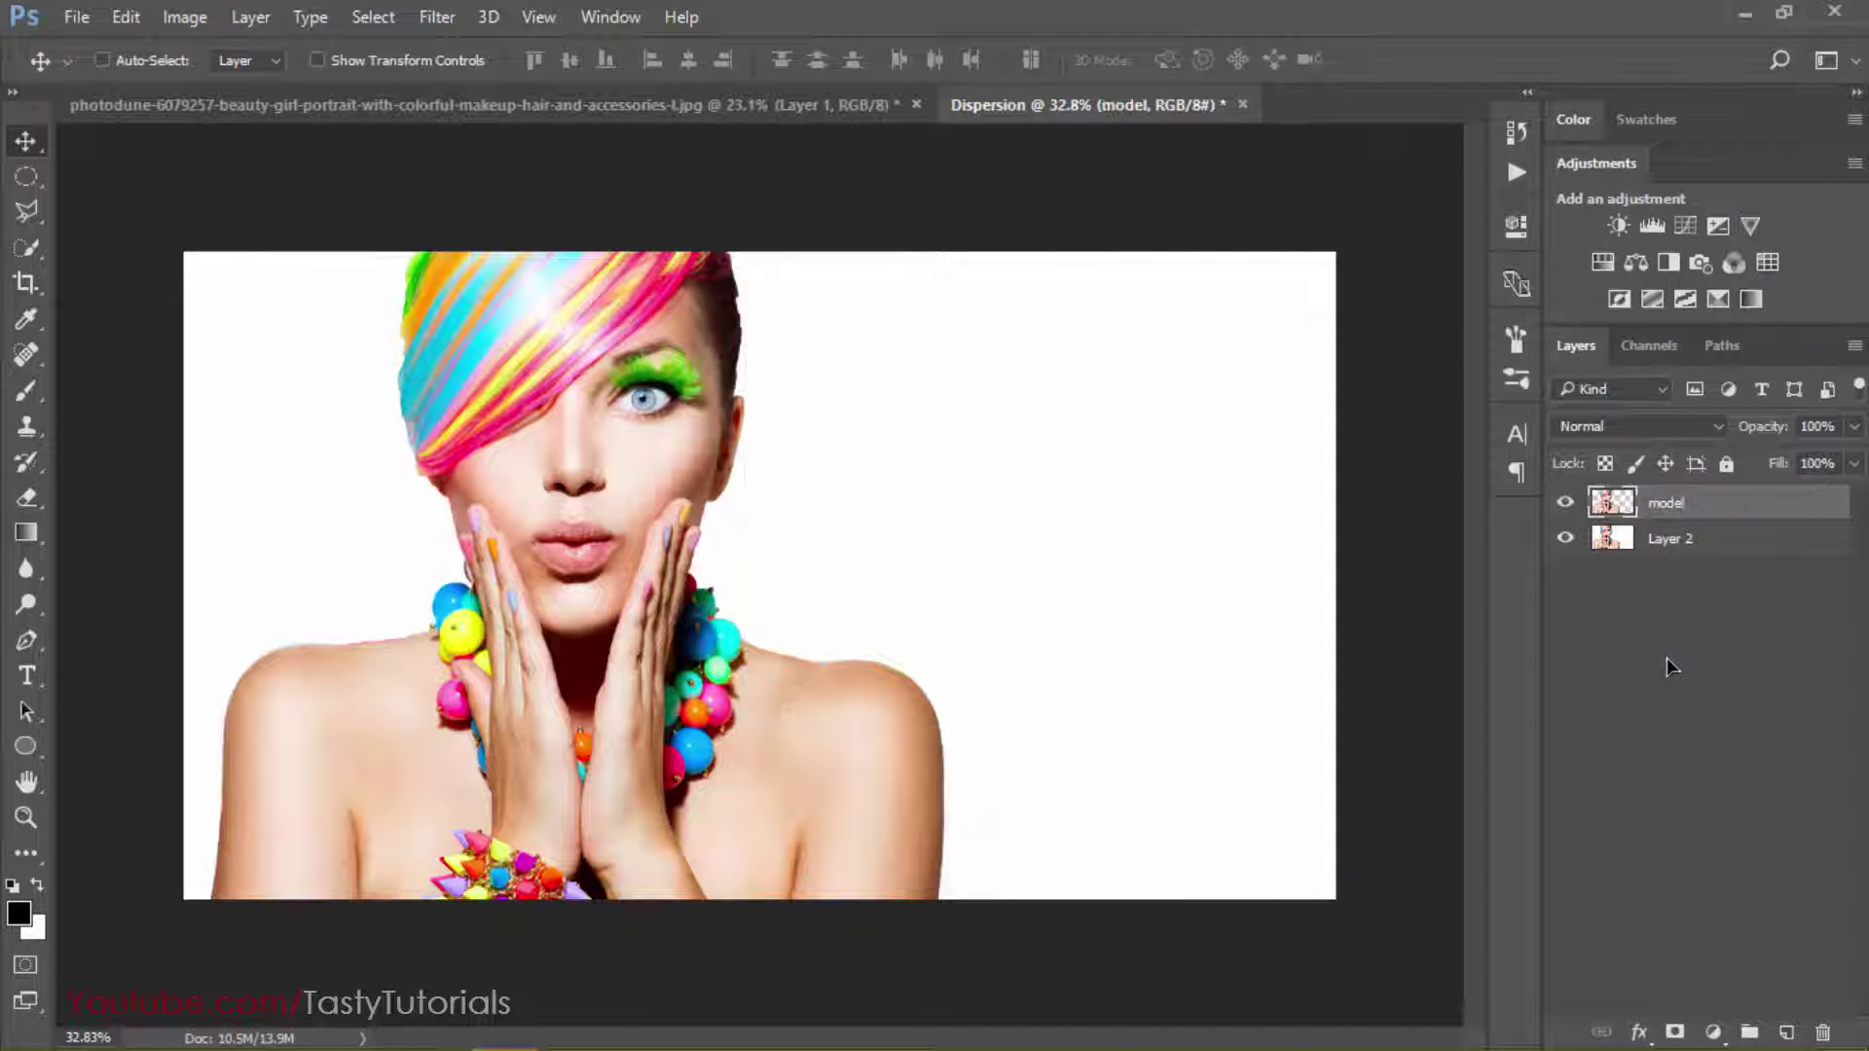
Convert Layer 2 into the document's locked Background layer and deselect all layers
left_click(1662, 541)
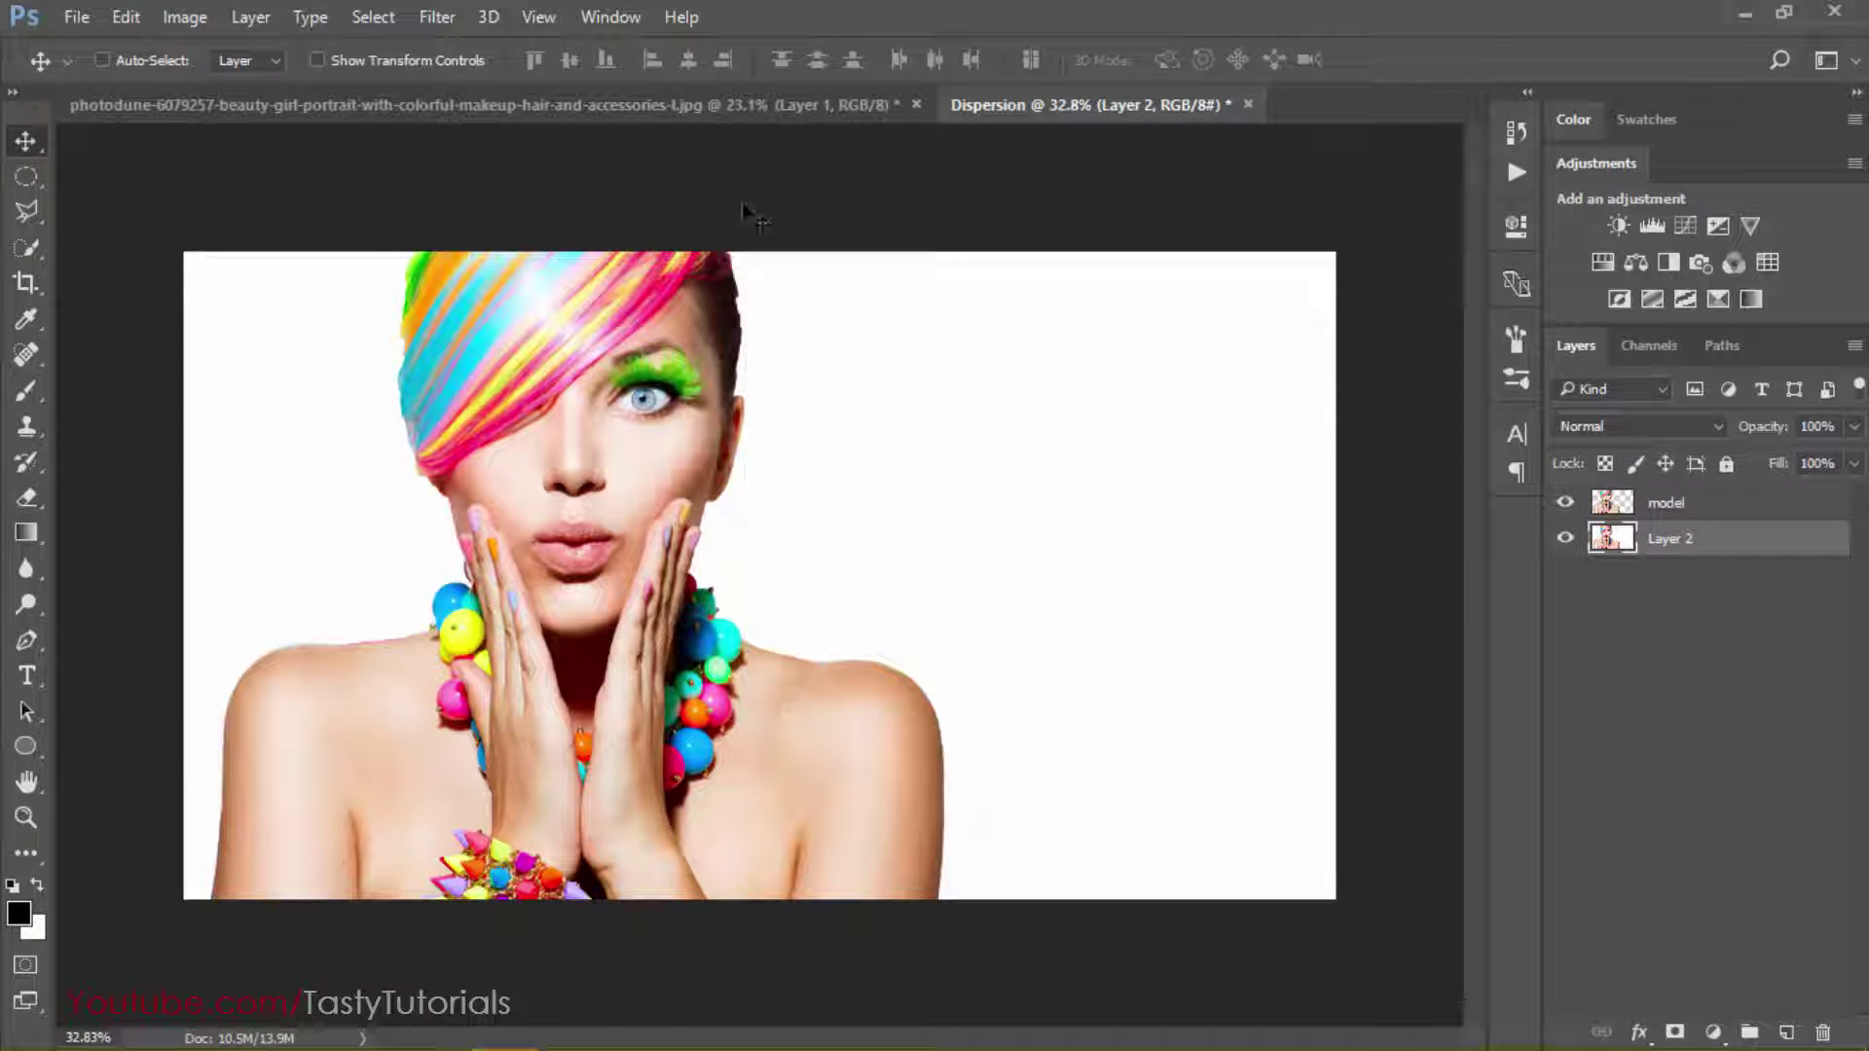
left_click(250, 16)
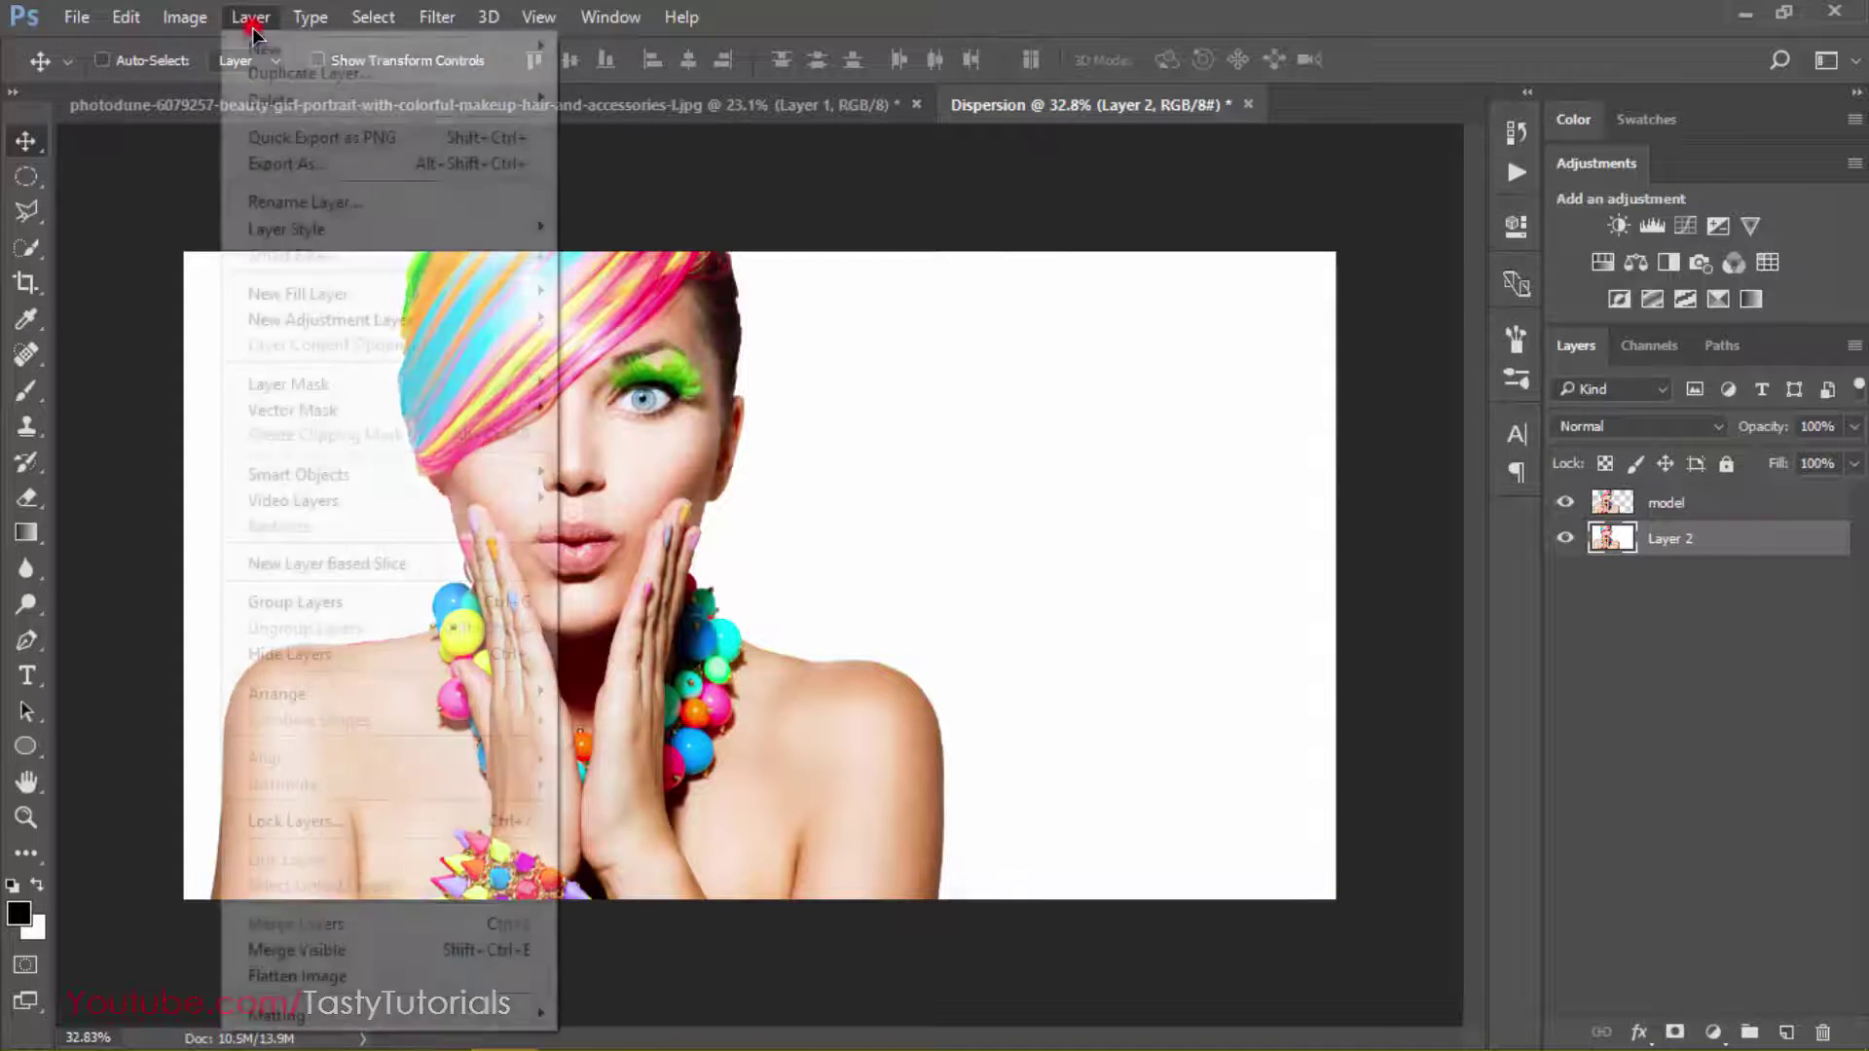
mouse_move(452, 48)
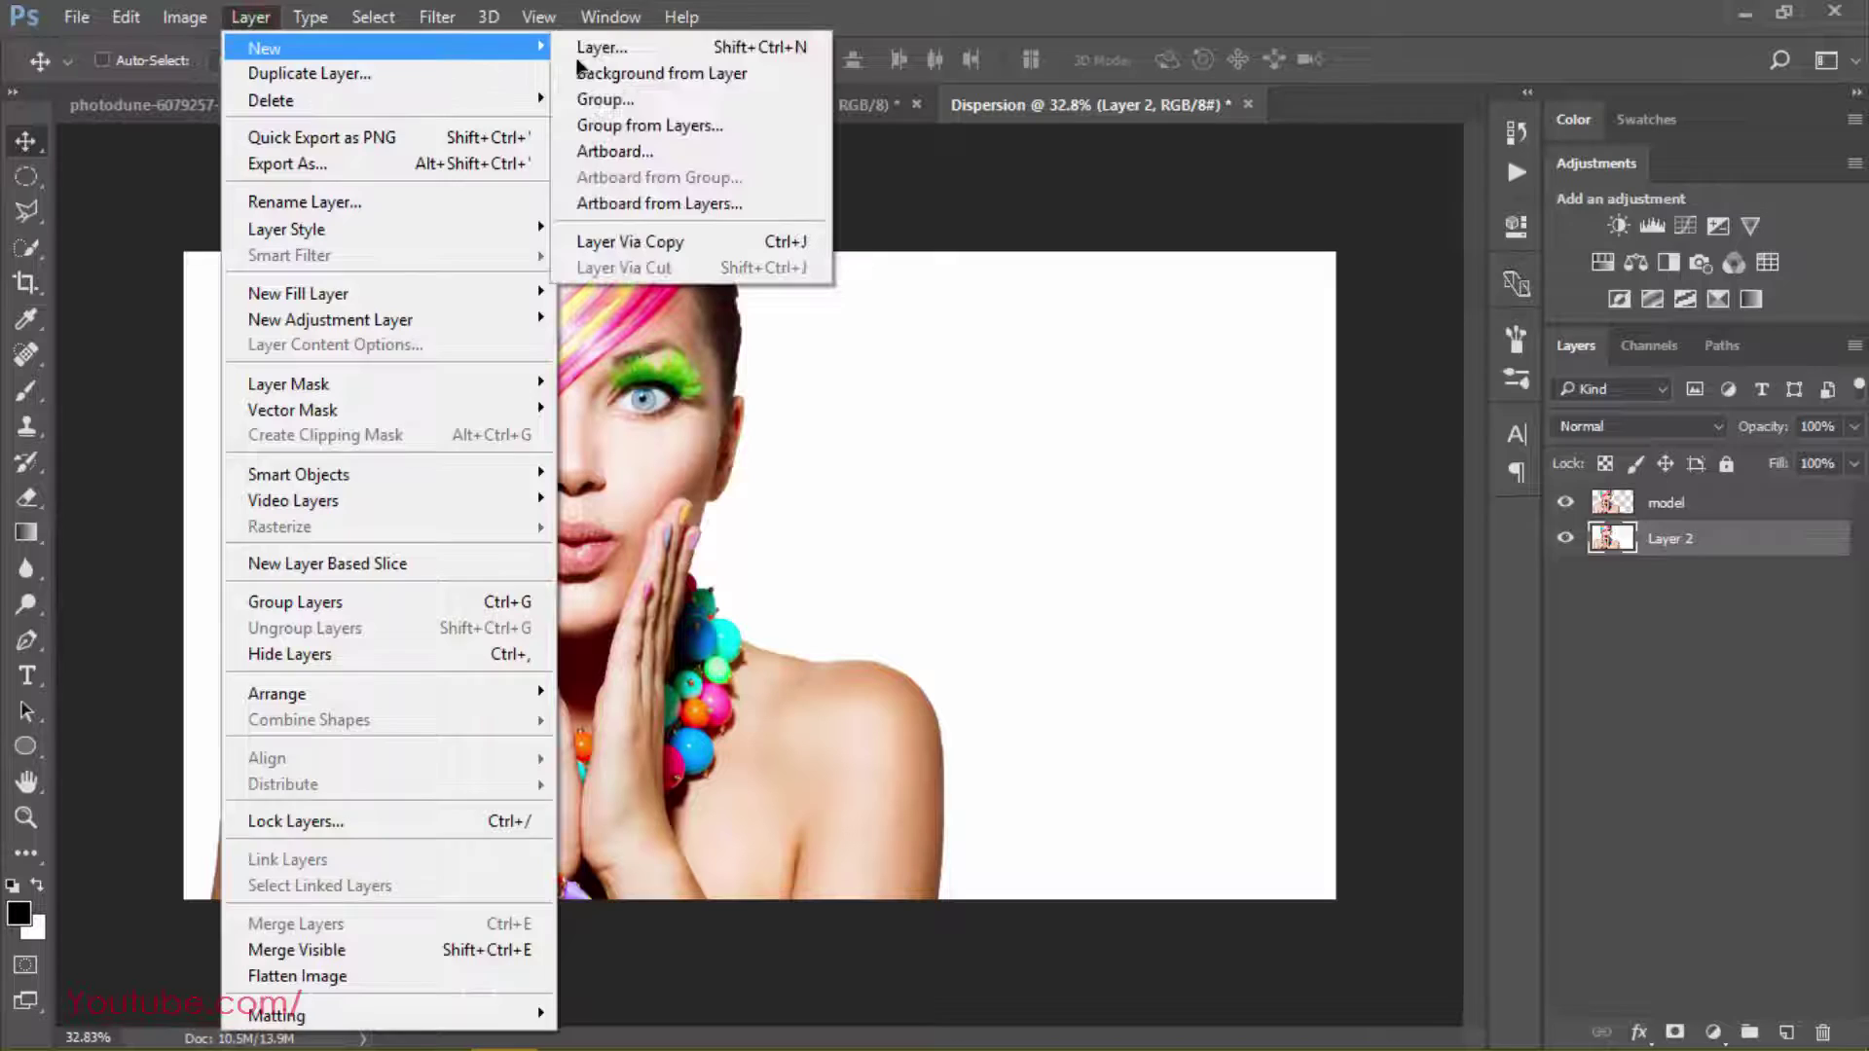
left_click(633, 74)
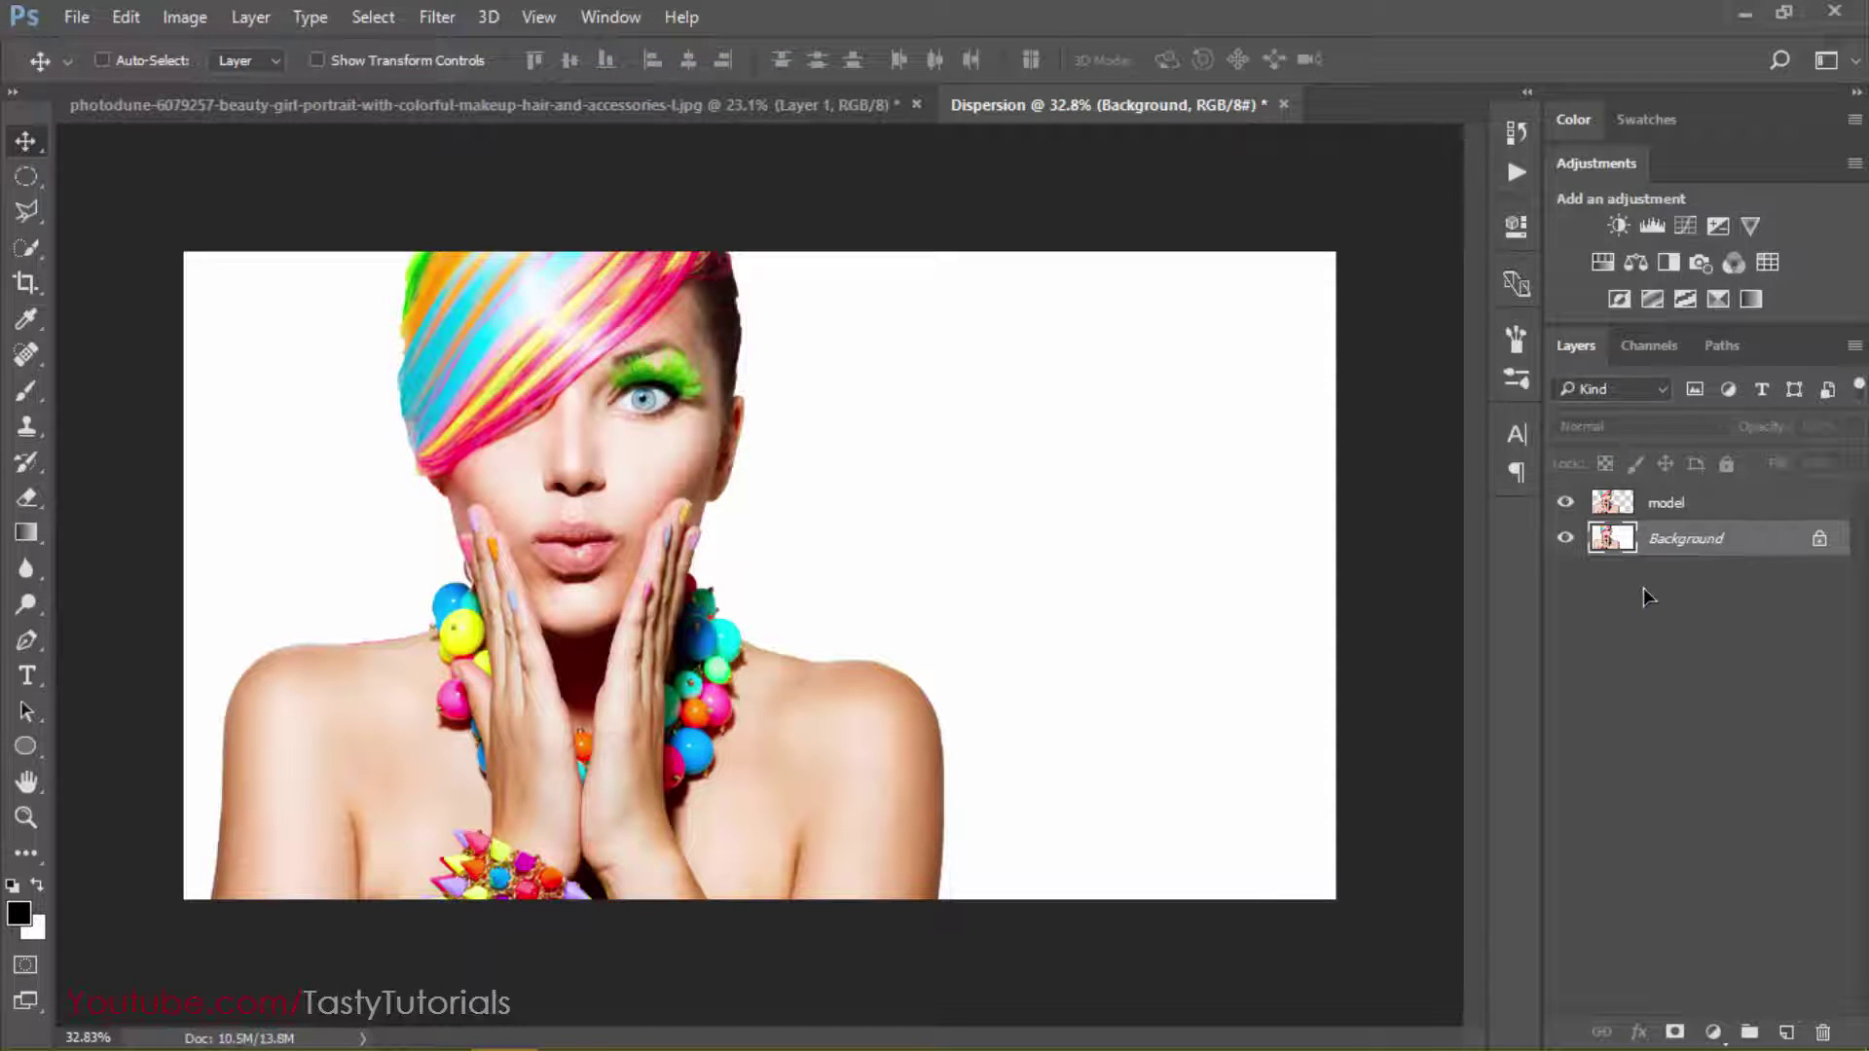
left_click(1731, 665)
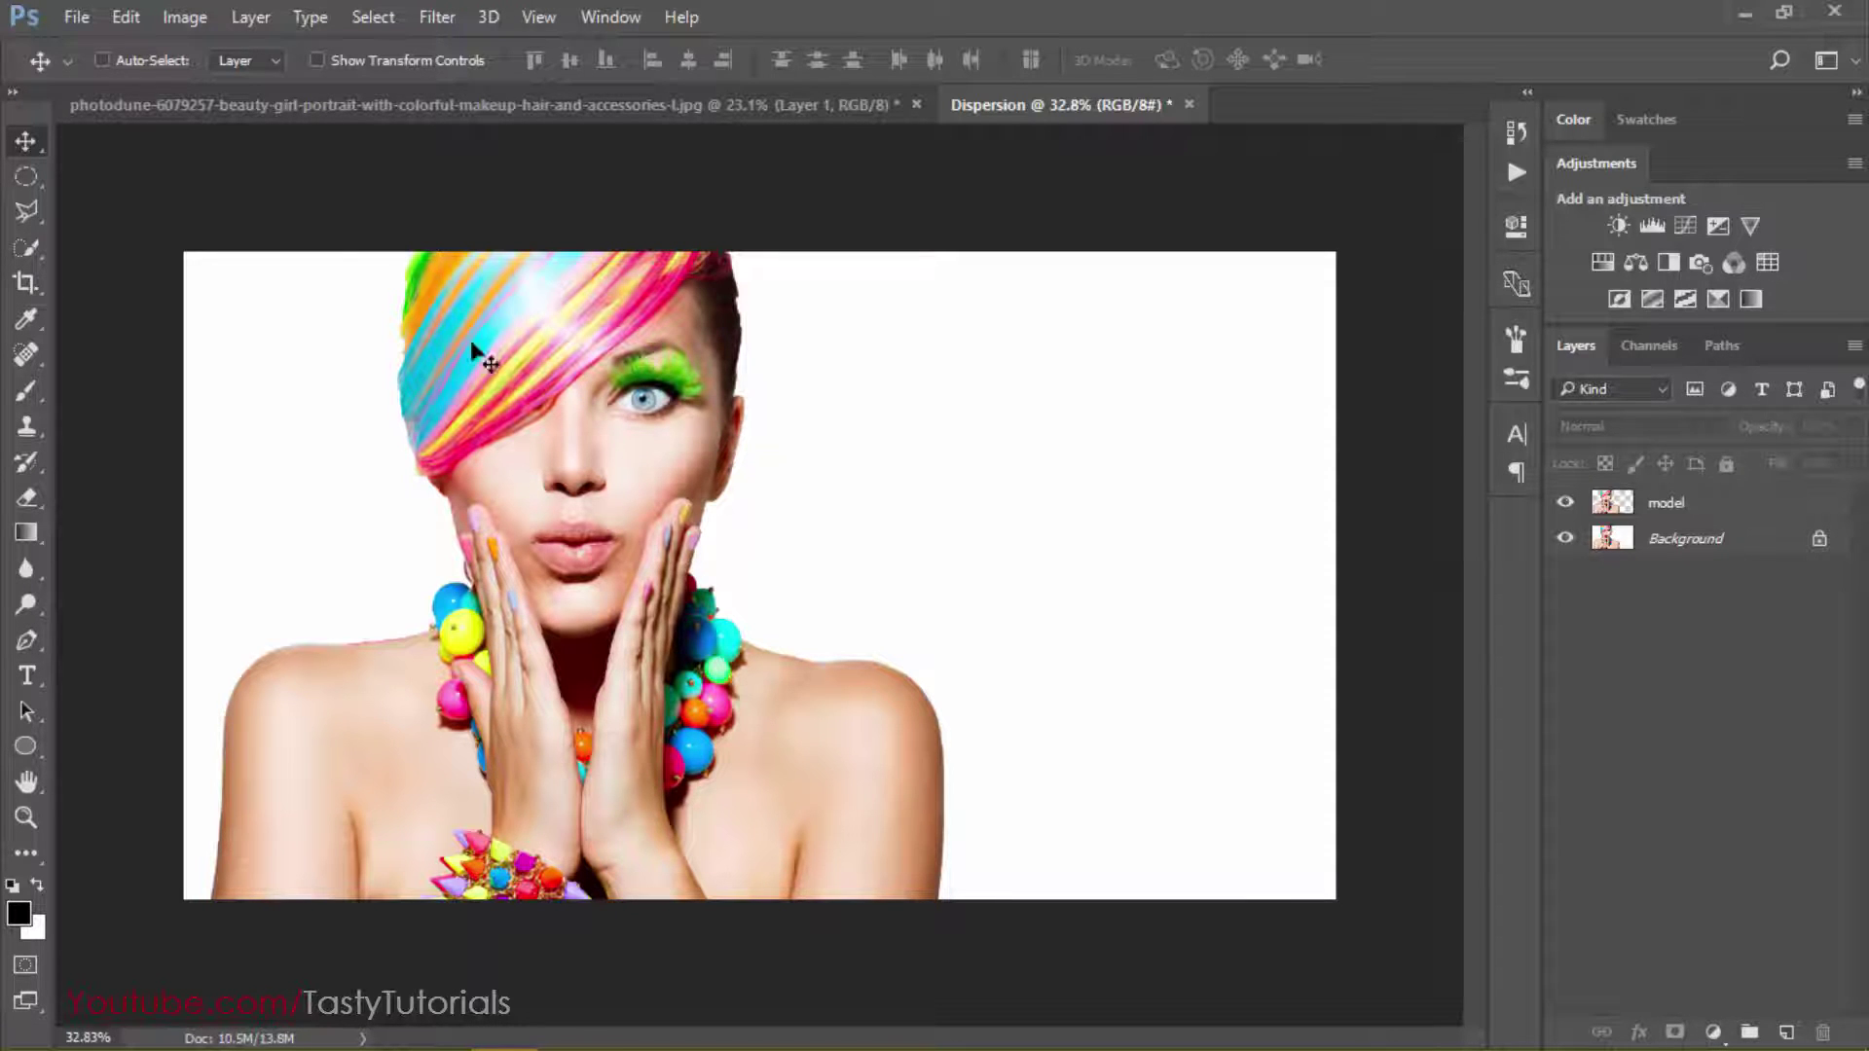
Load the Brushes ABR file from the Dispersion Actions folder into the brush presets using the Preset Manager
left_click(125, 20)
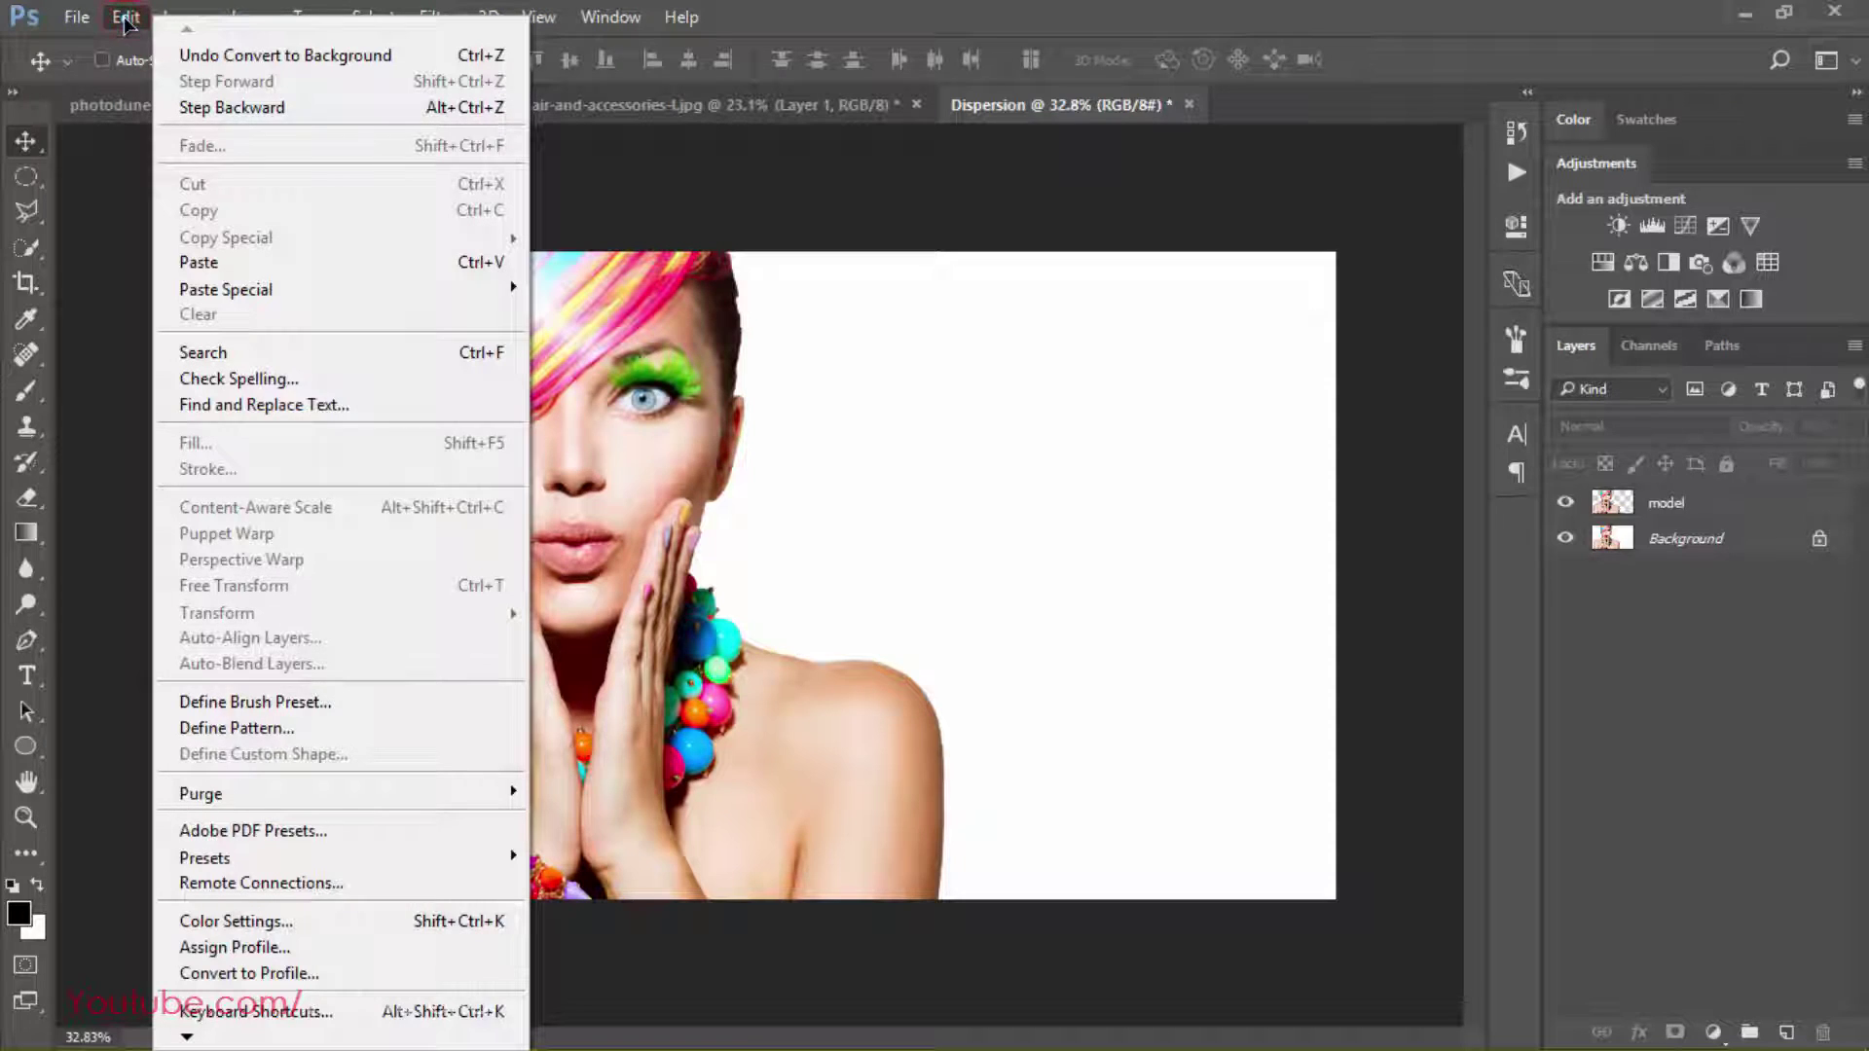
left_click(426, 864)
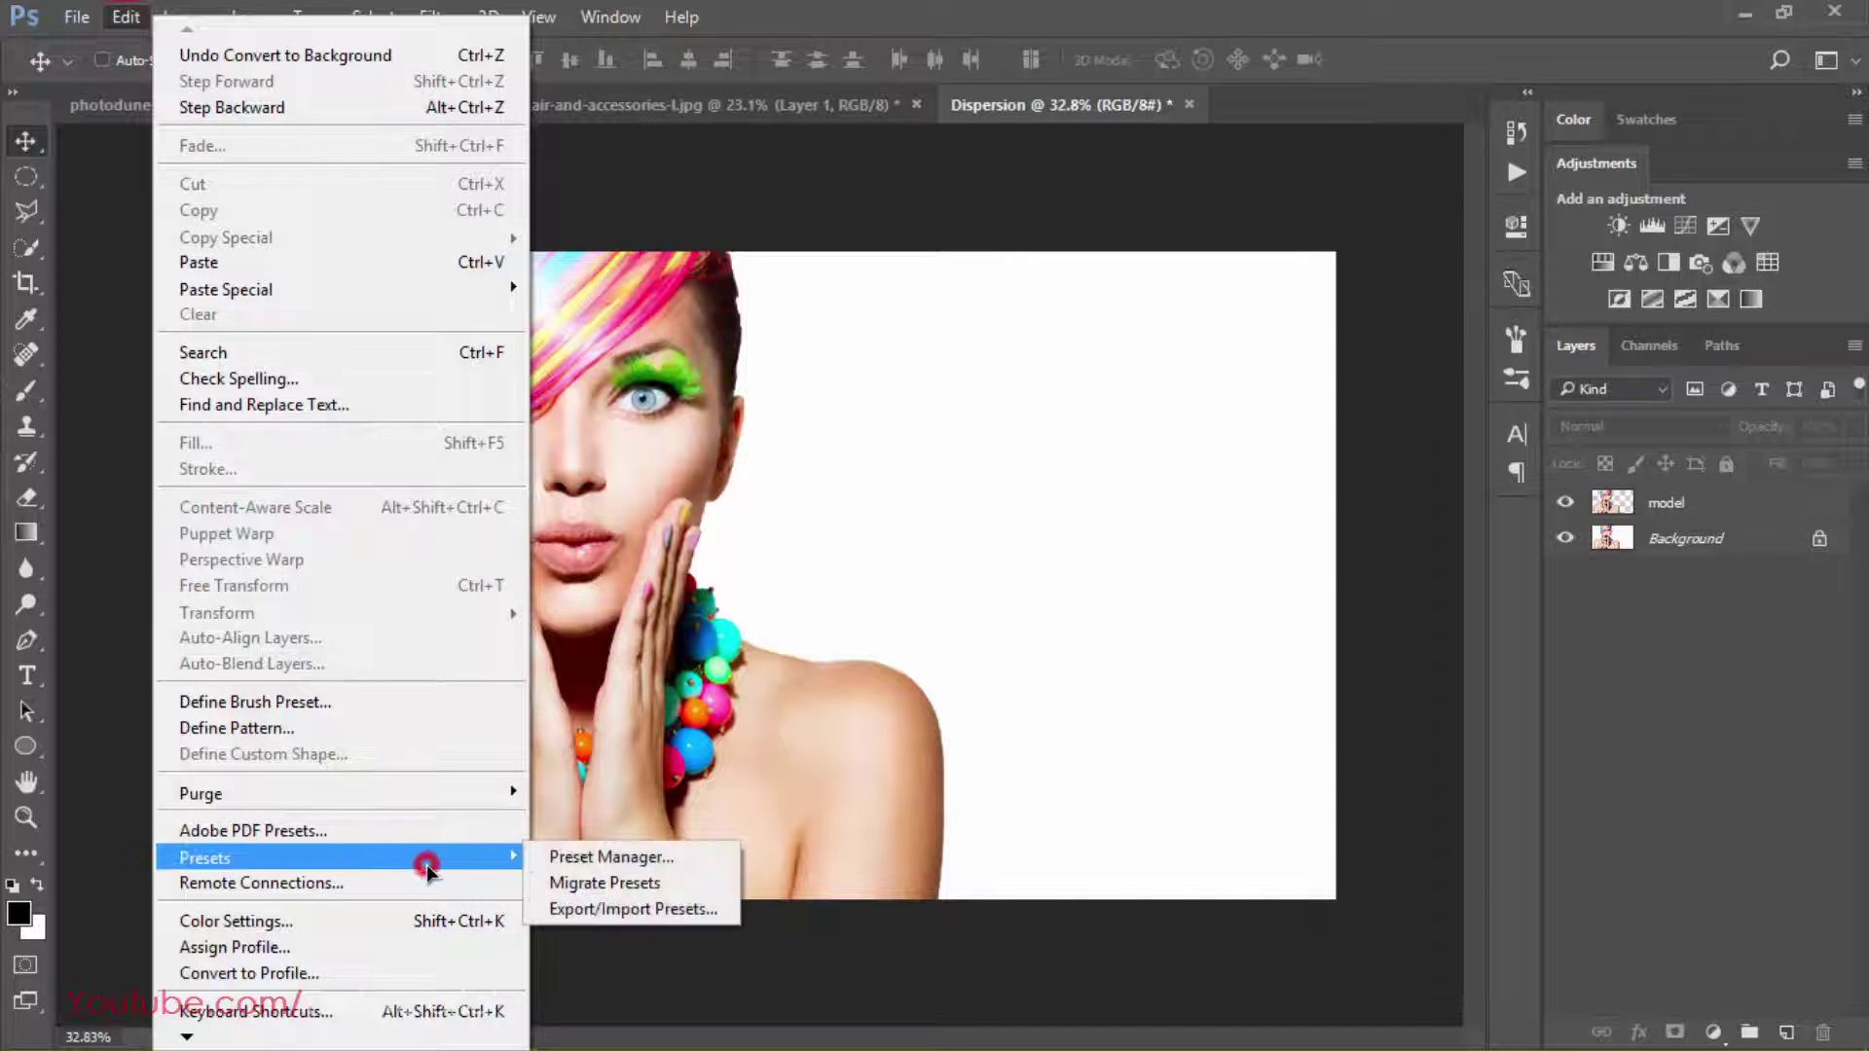
left_click(581, 858)
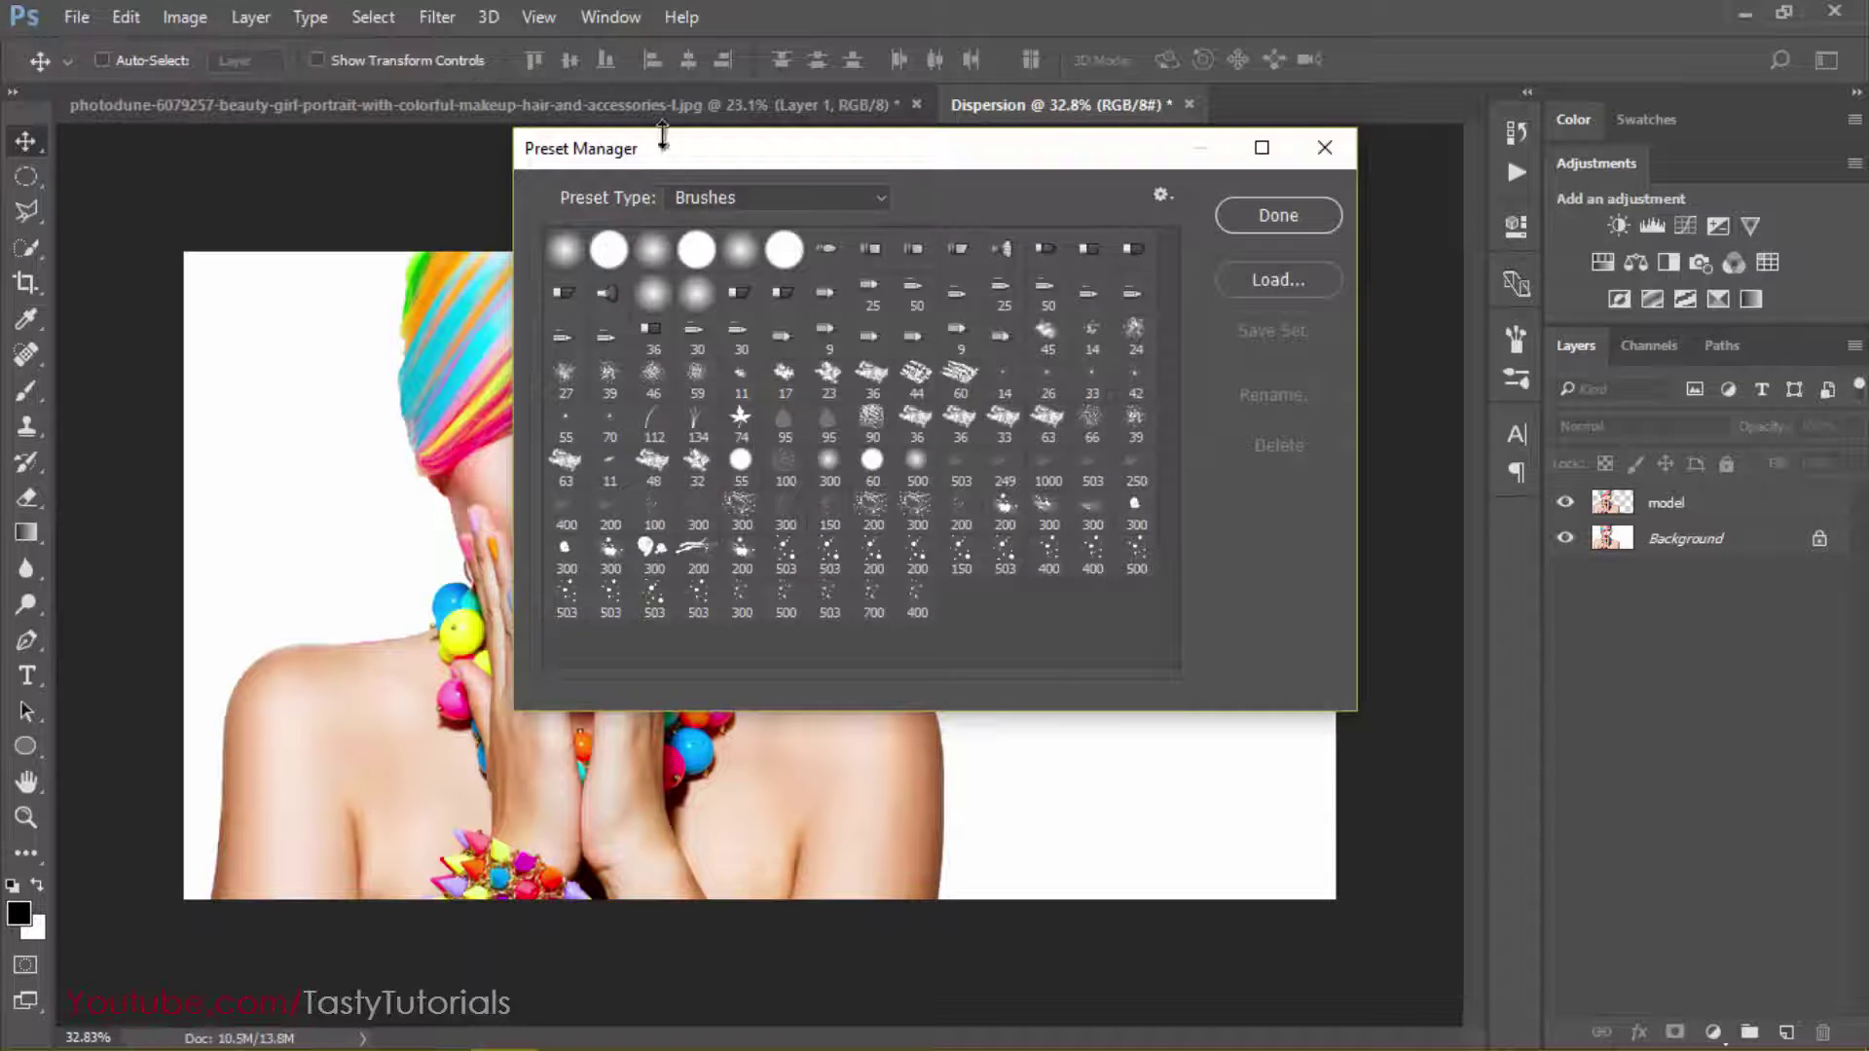
left_click_drag(662, 136, 506, 125)
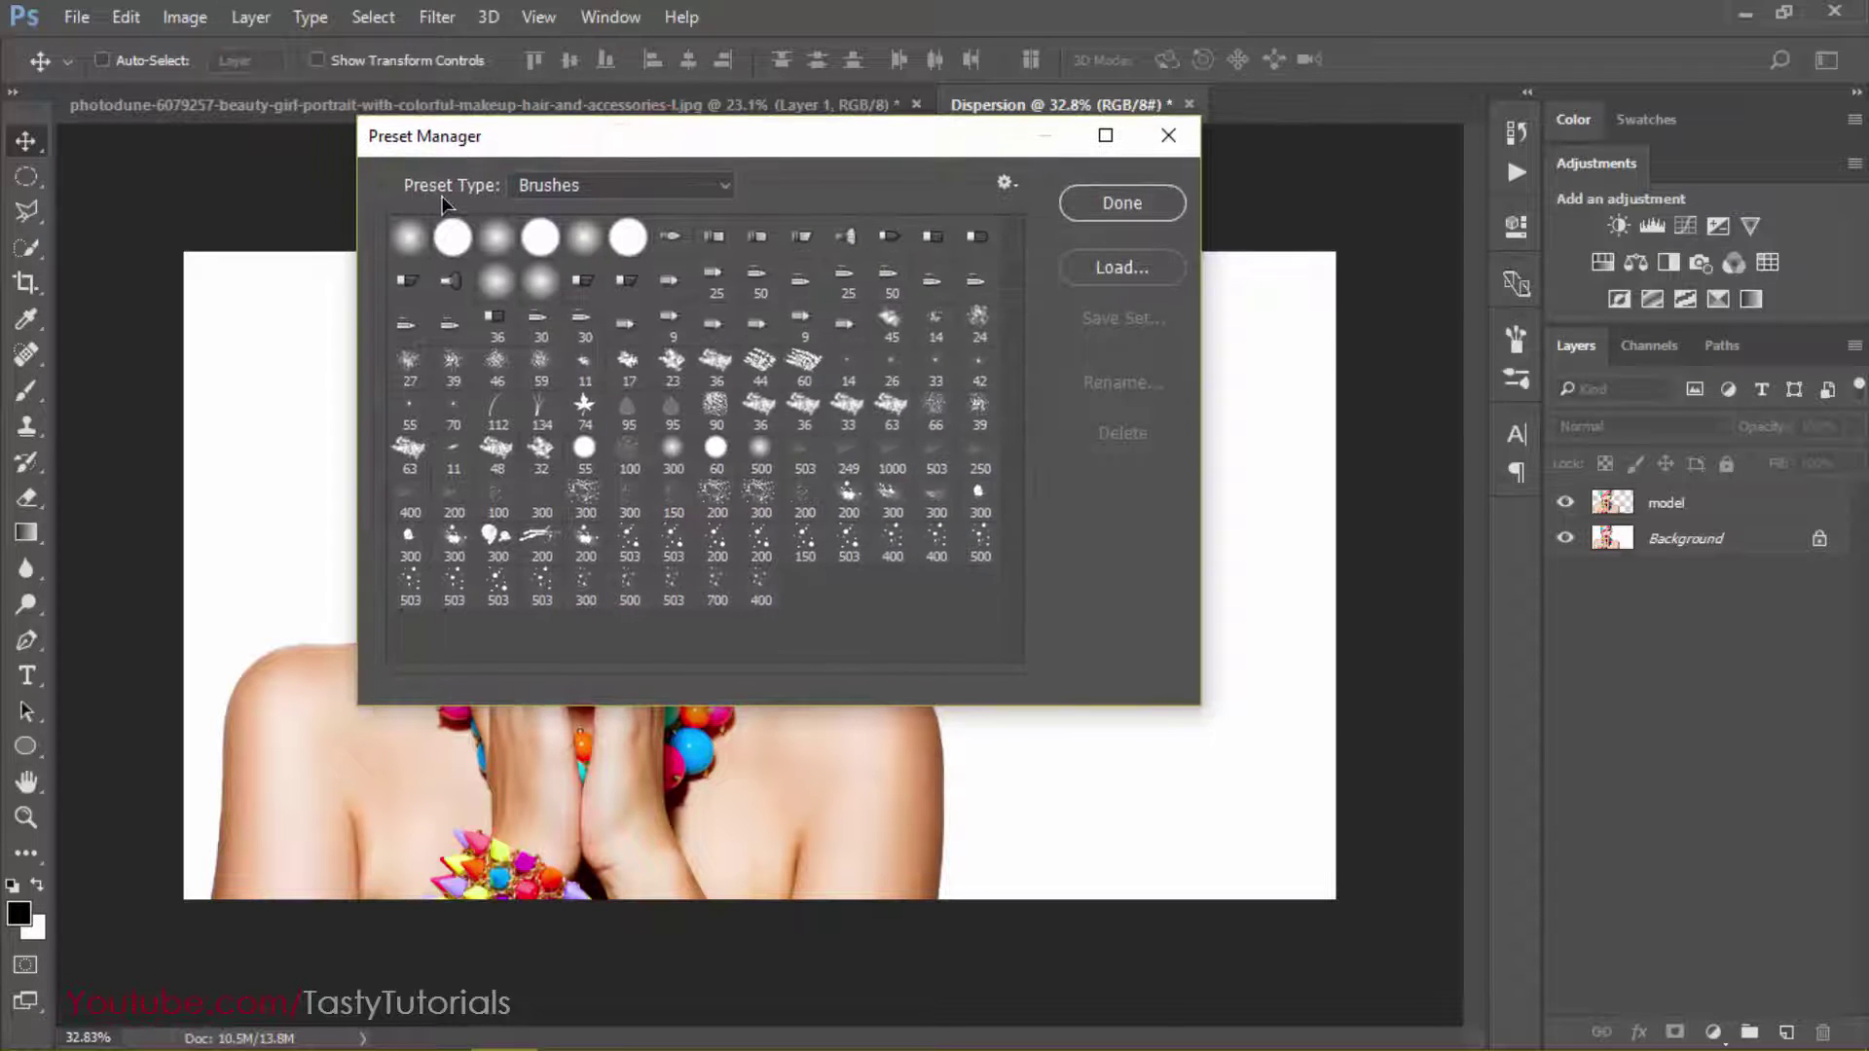
left_click(1090, 275)
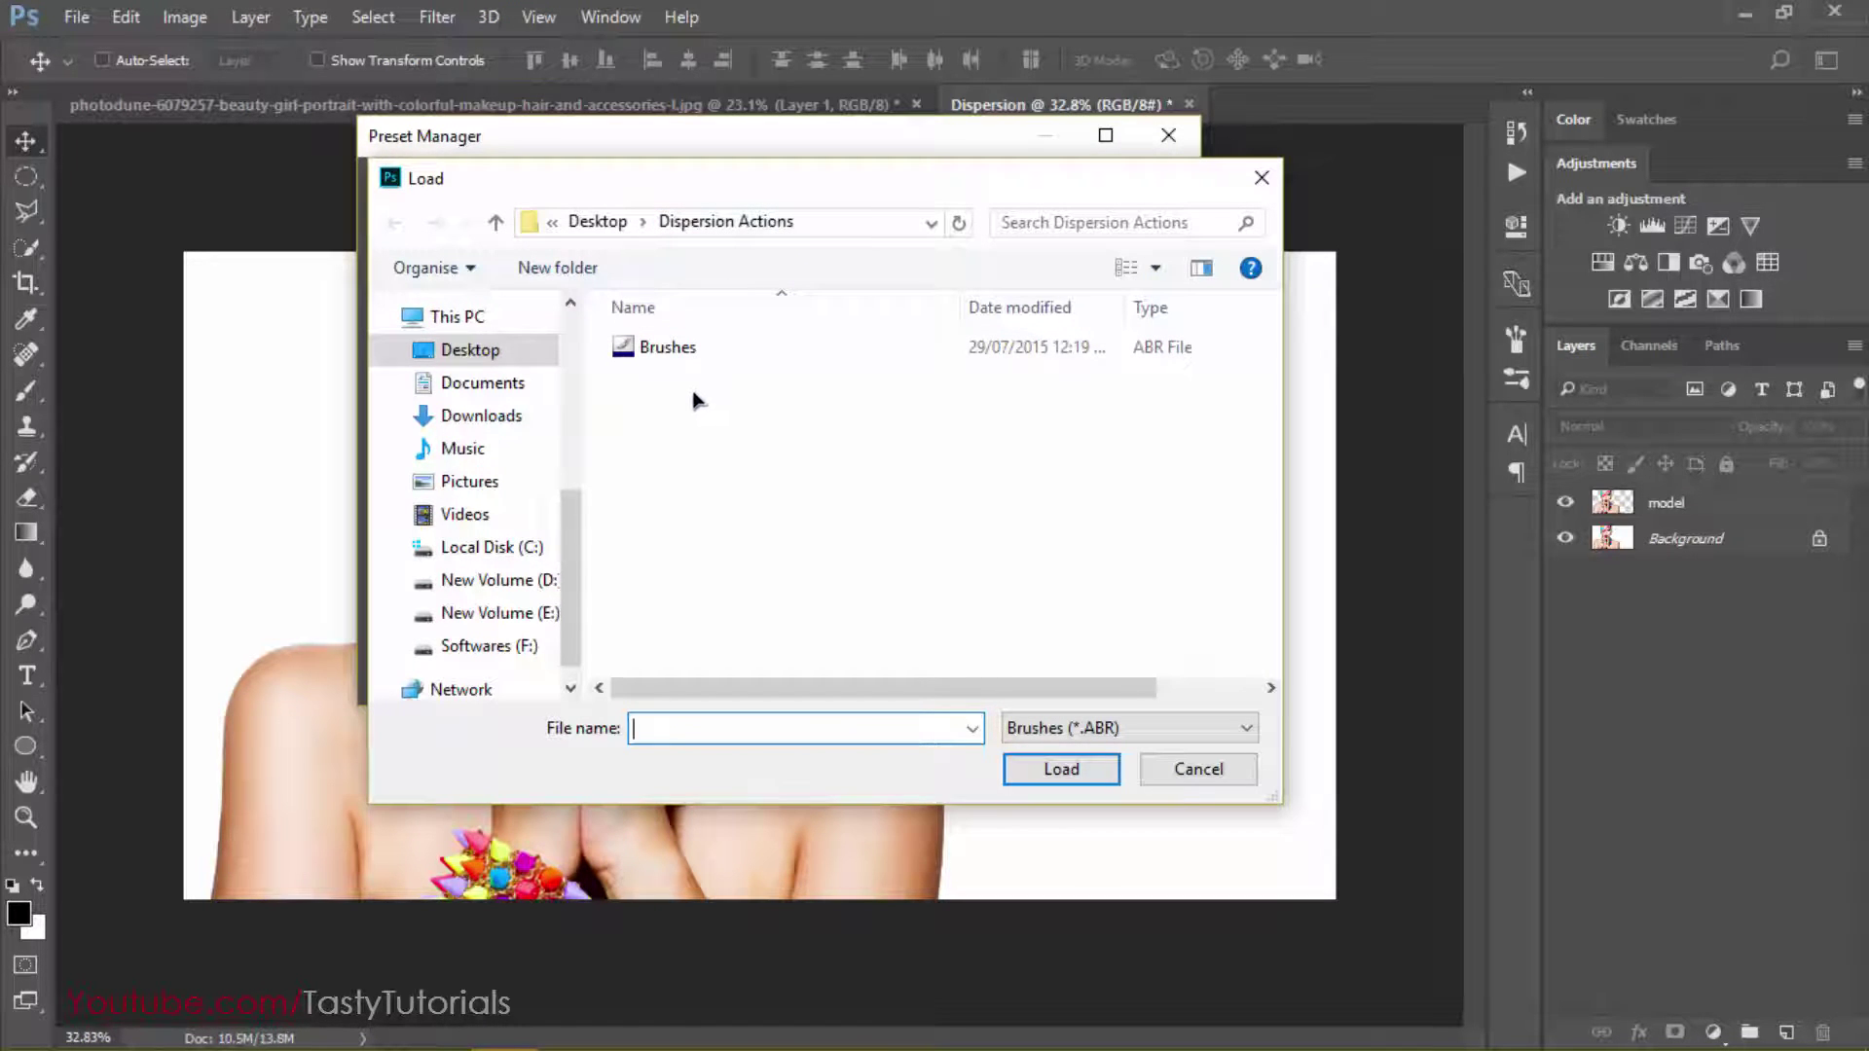
left_click(668, 360)
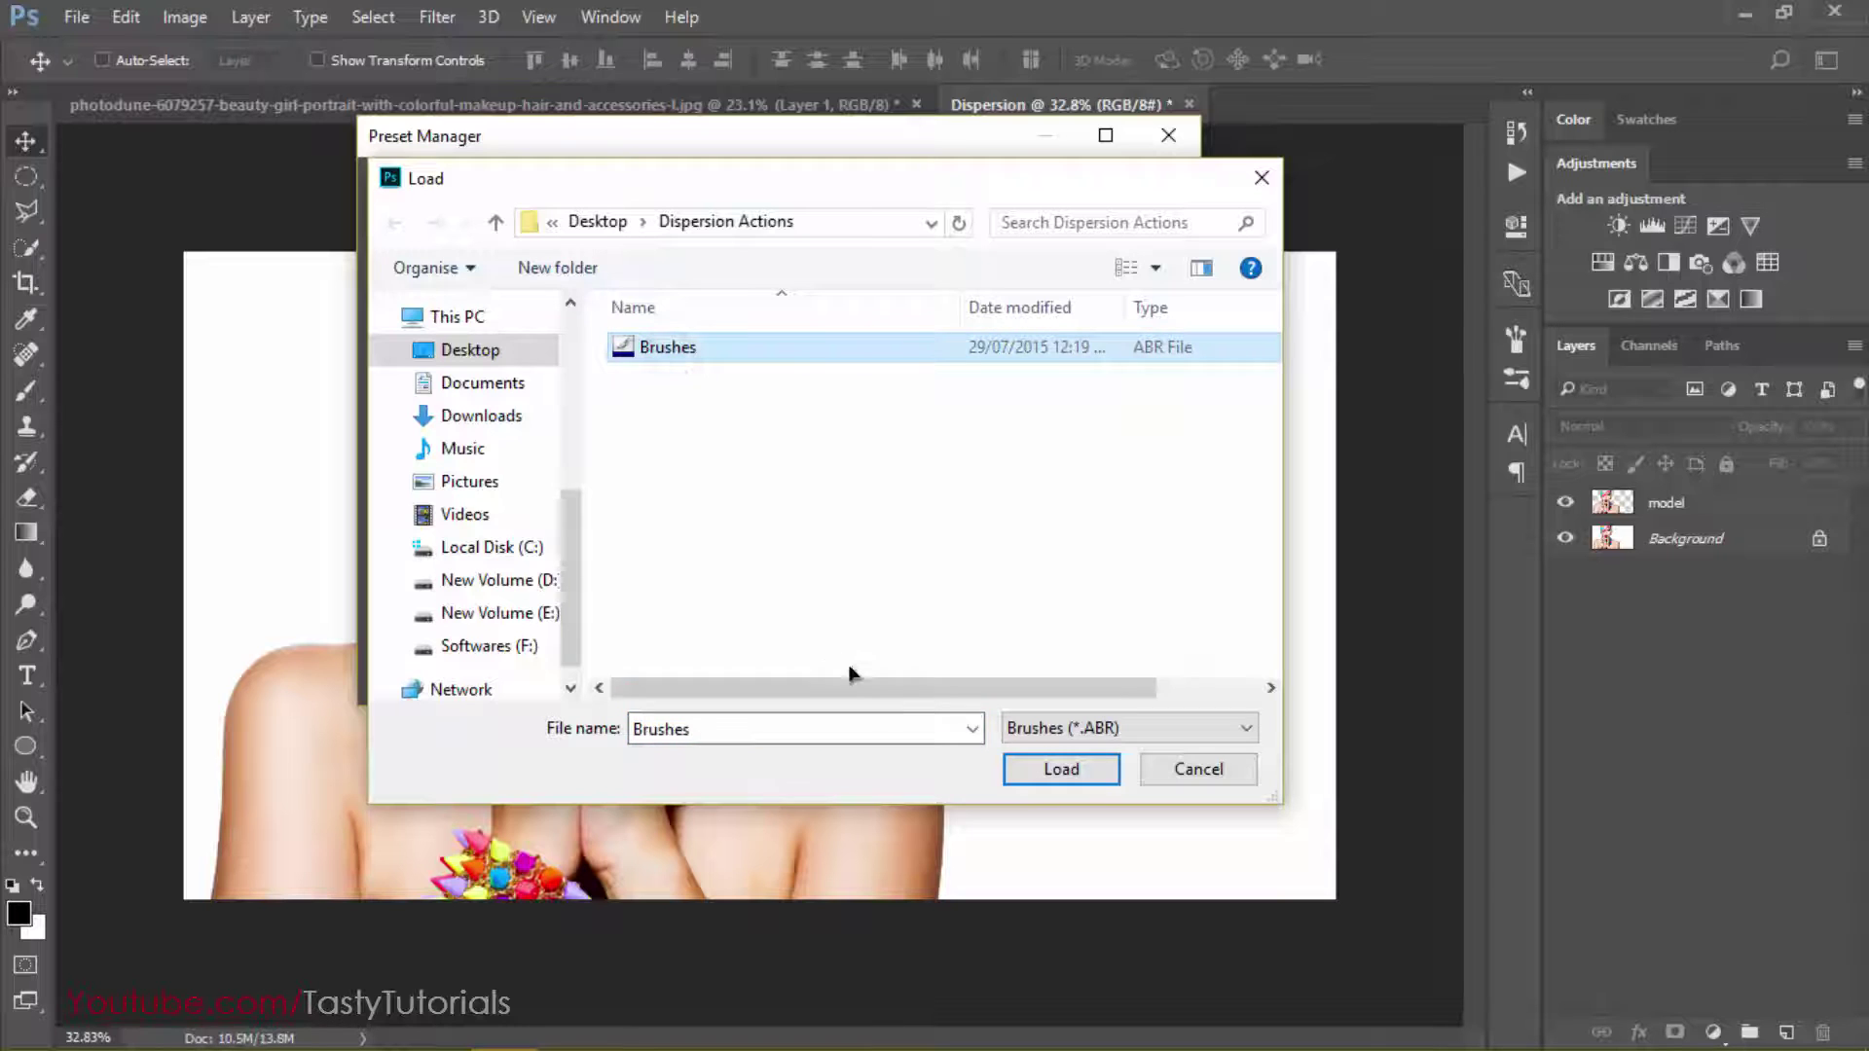
left_click(1008, 763)
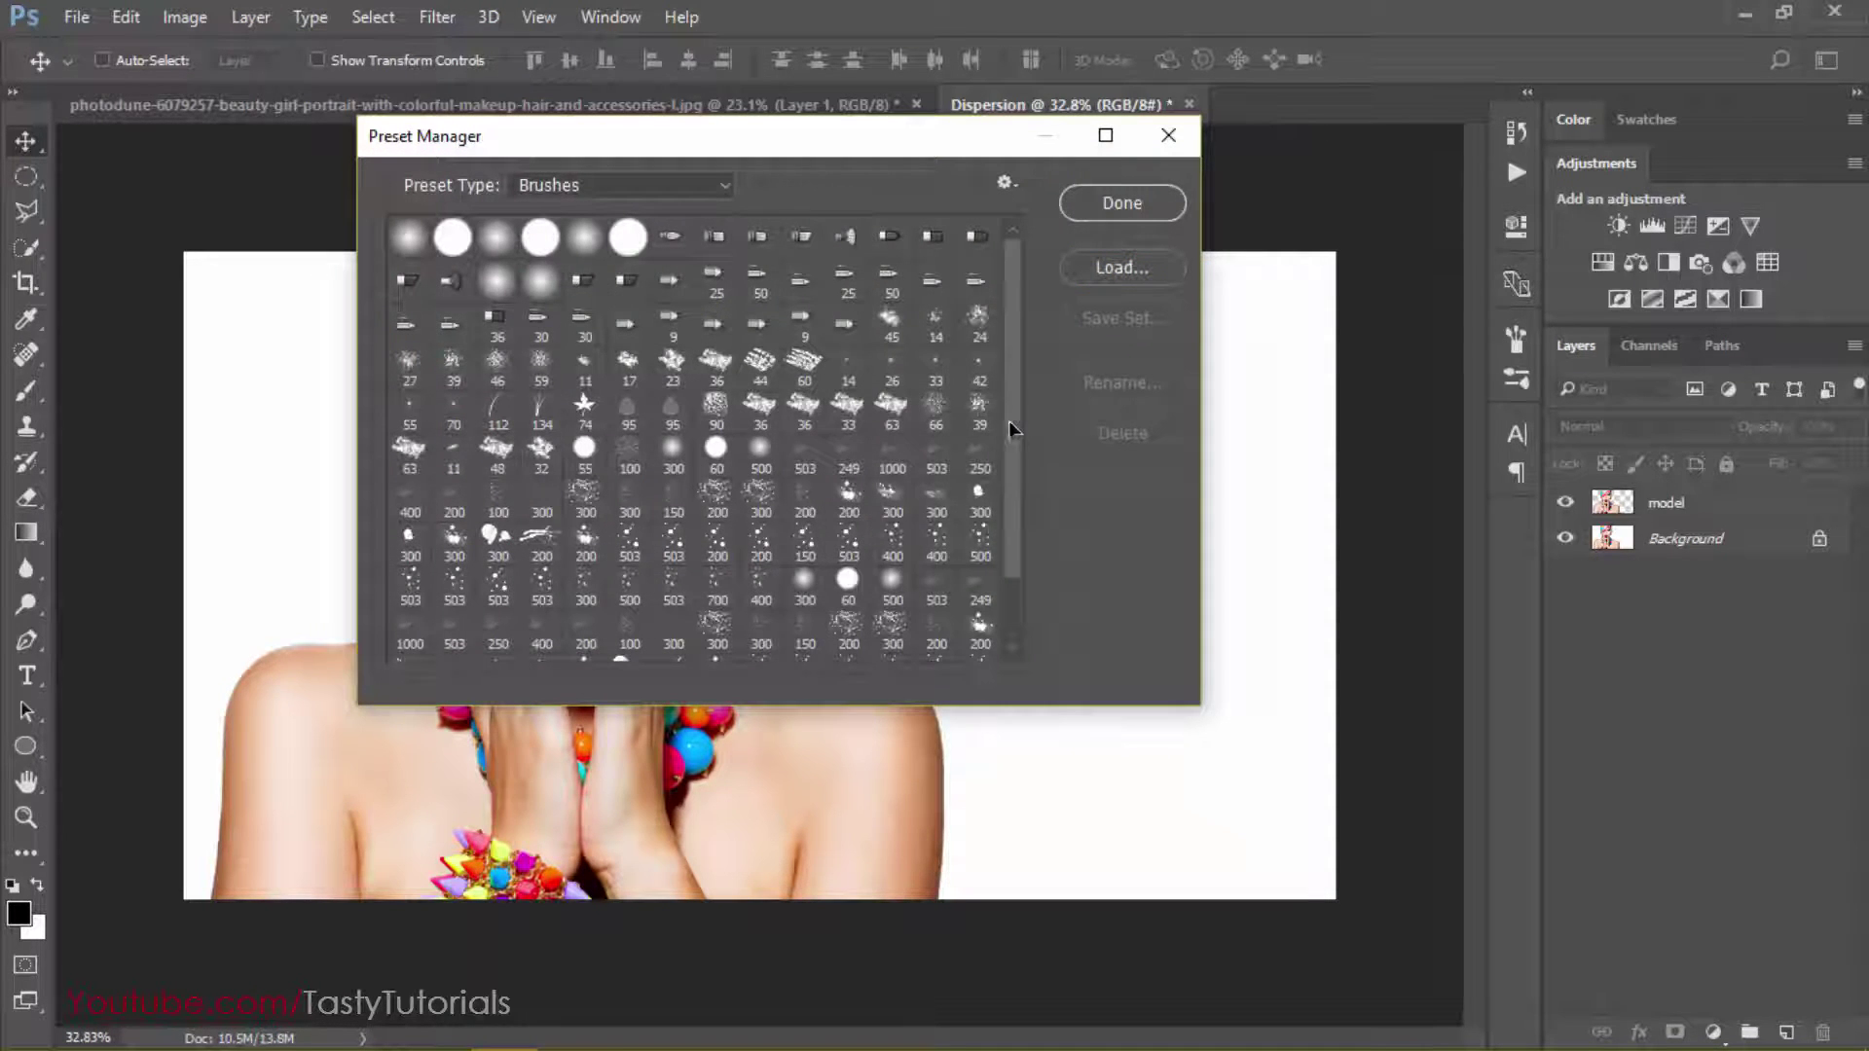
left_click_drag(1014, 440, 1007, 567)
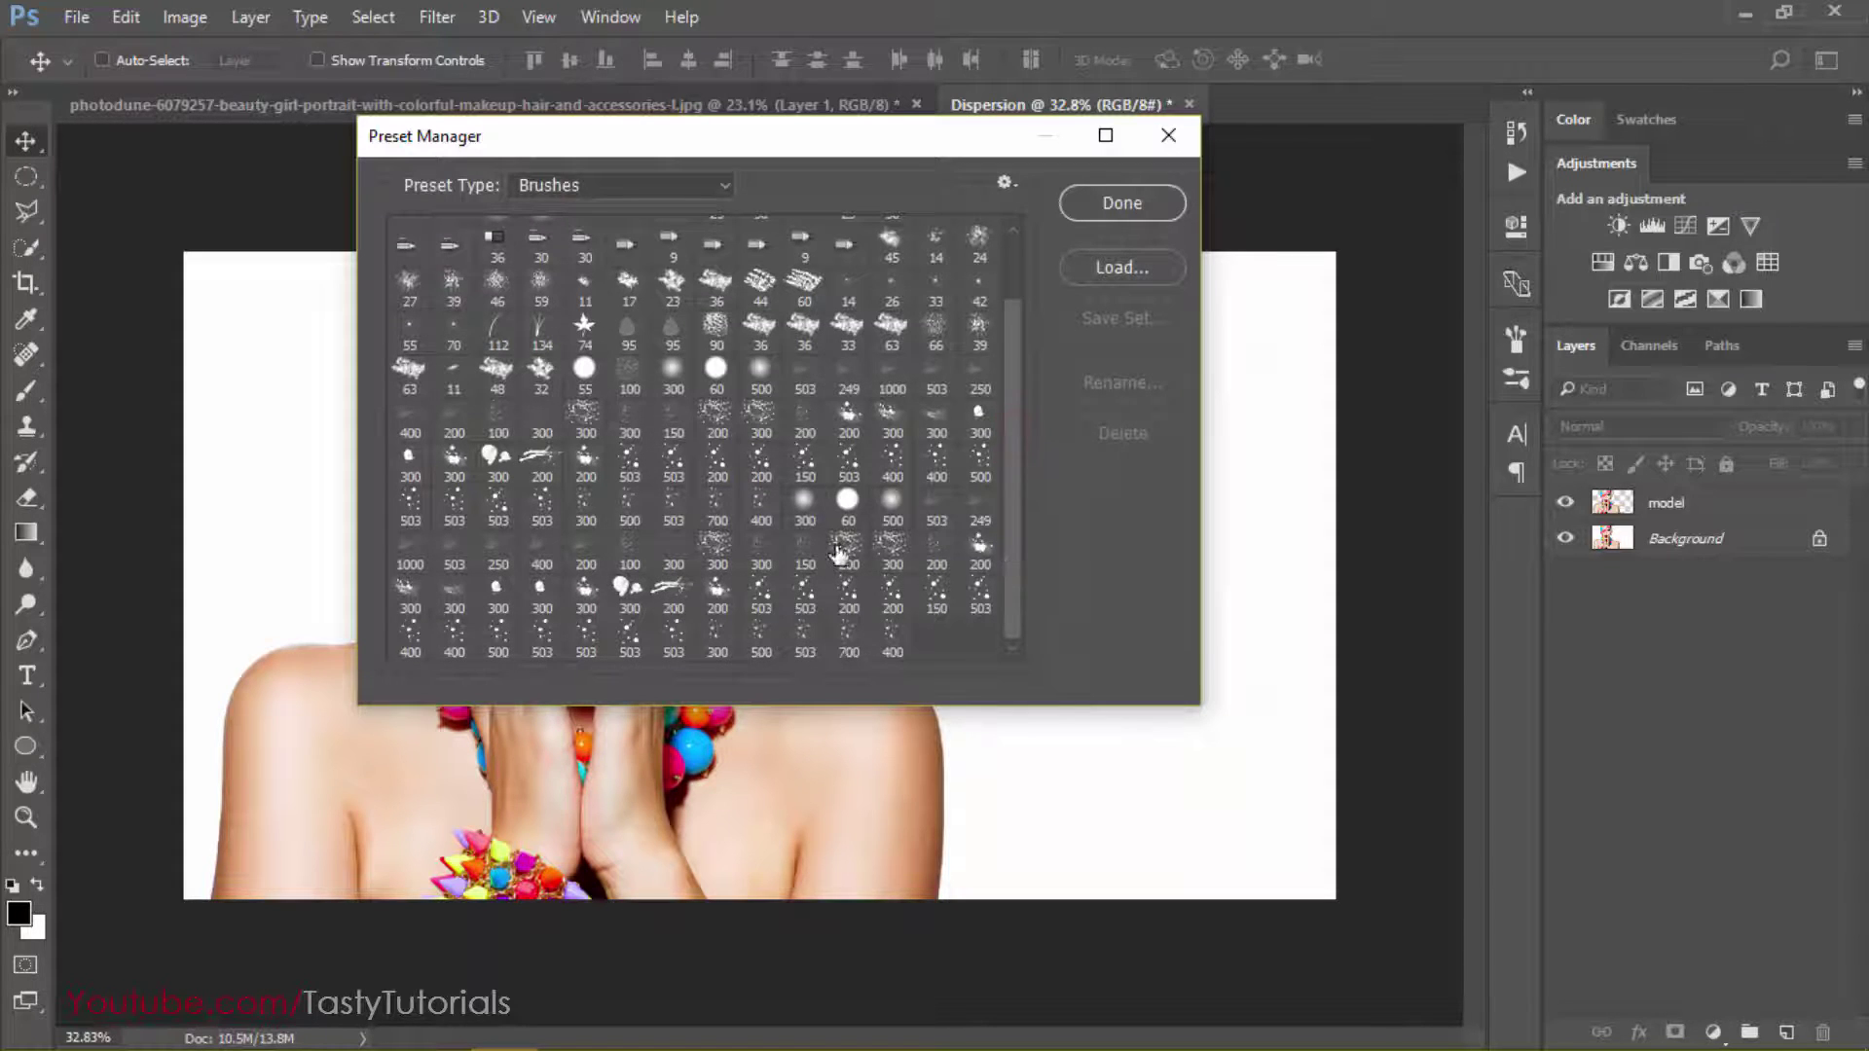
left_click(1122, 204)
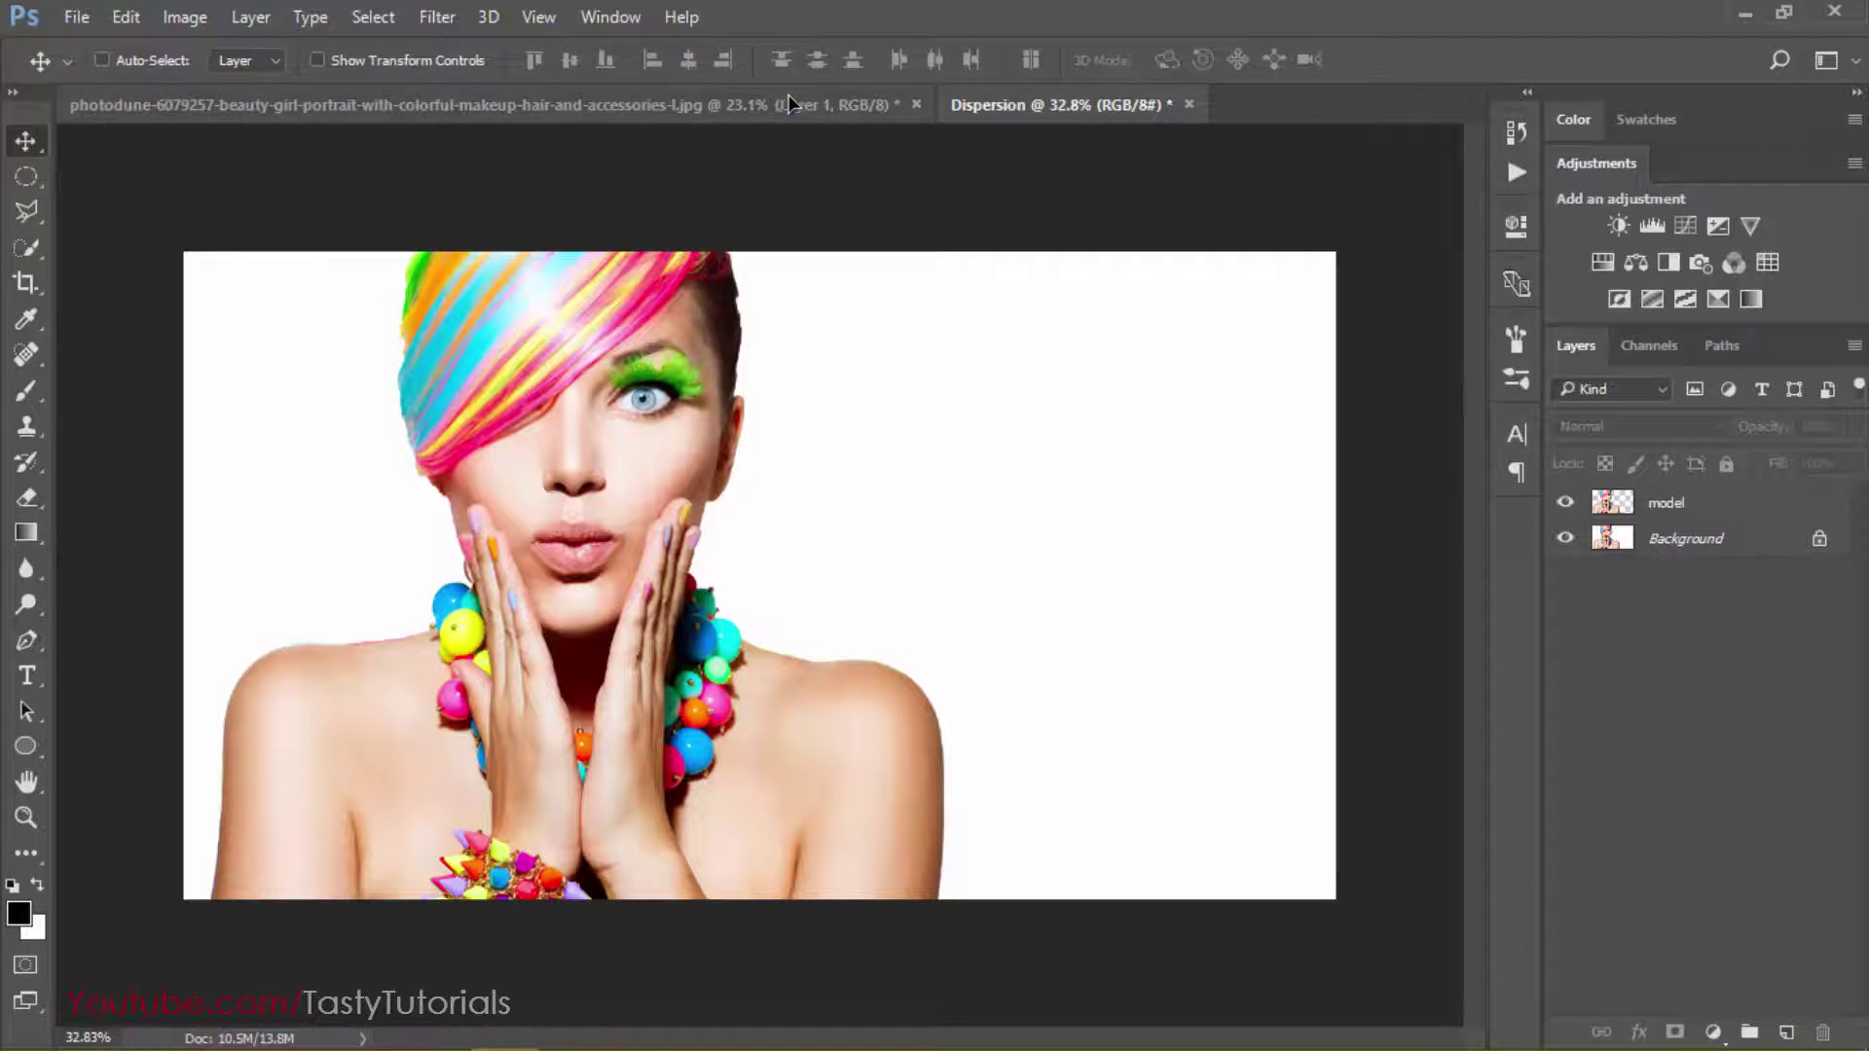
Show the available actions, collapse the DispersionActions set and select it
left_click(607, 19)
left_click(704, 176)
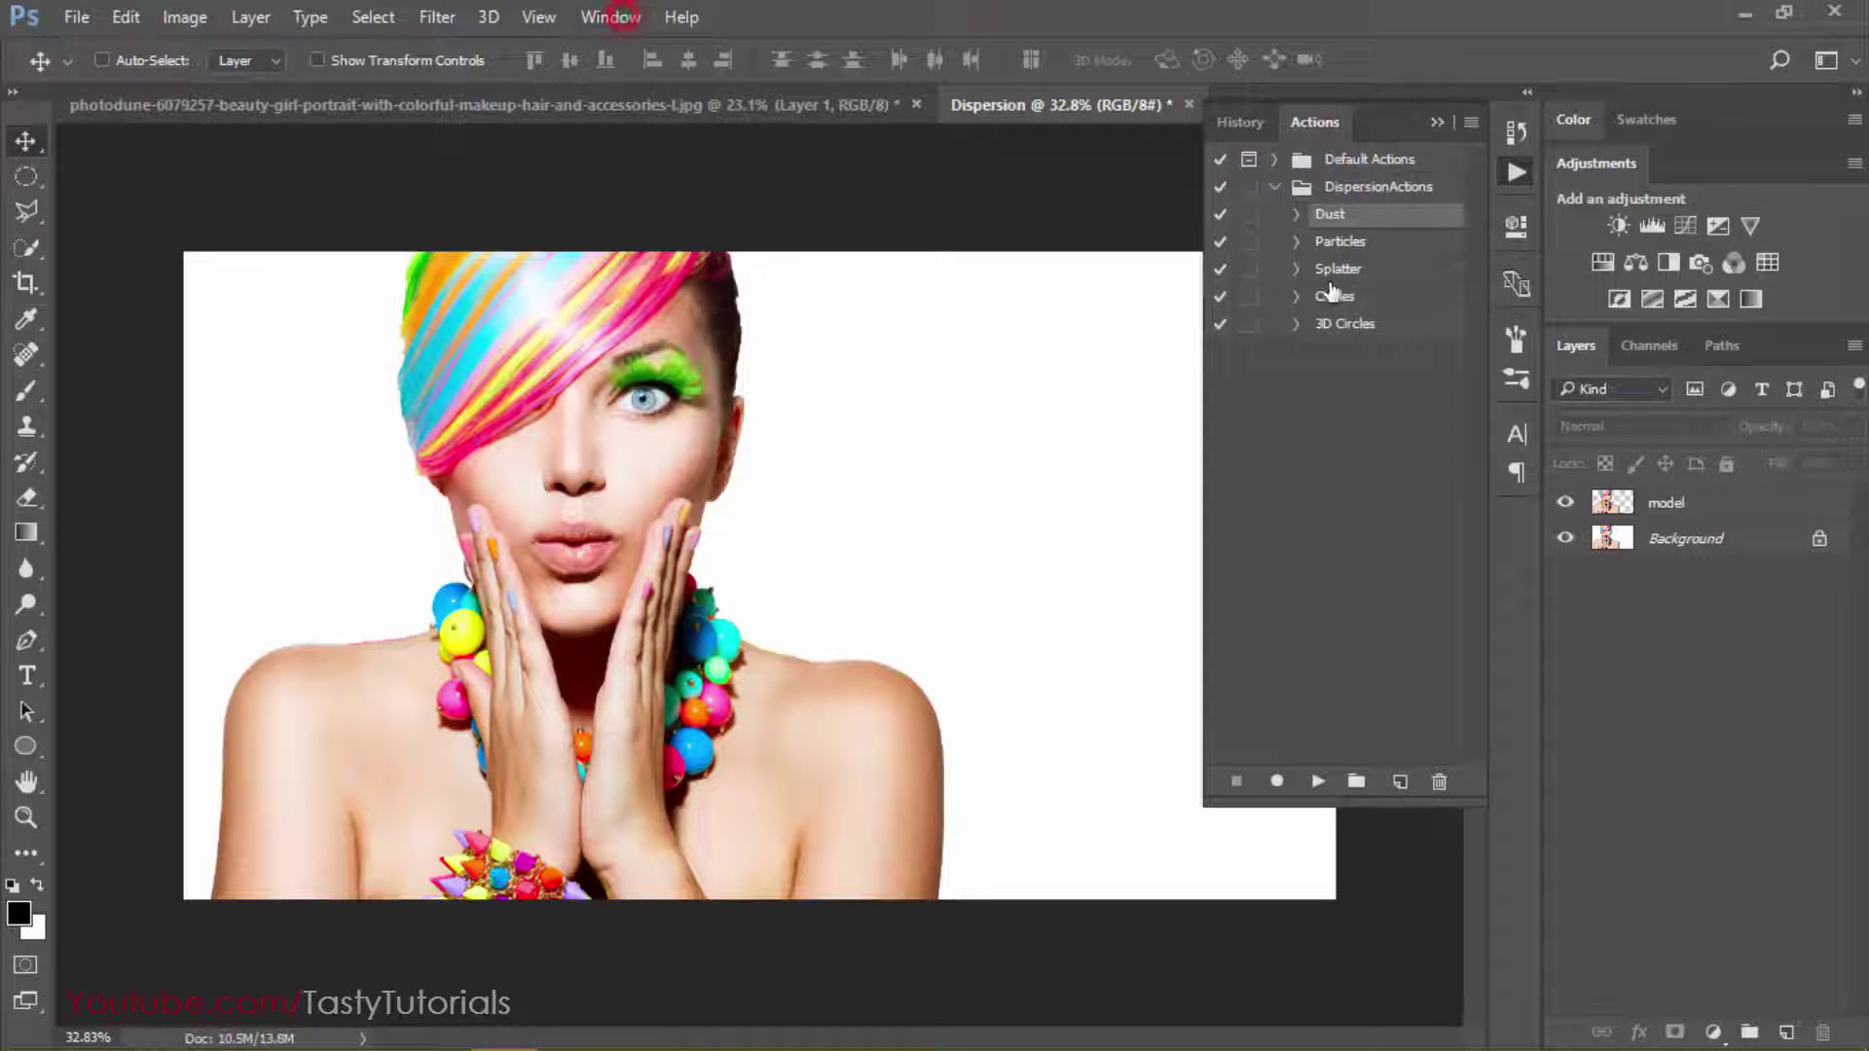
left_click(1276, 189)
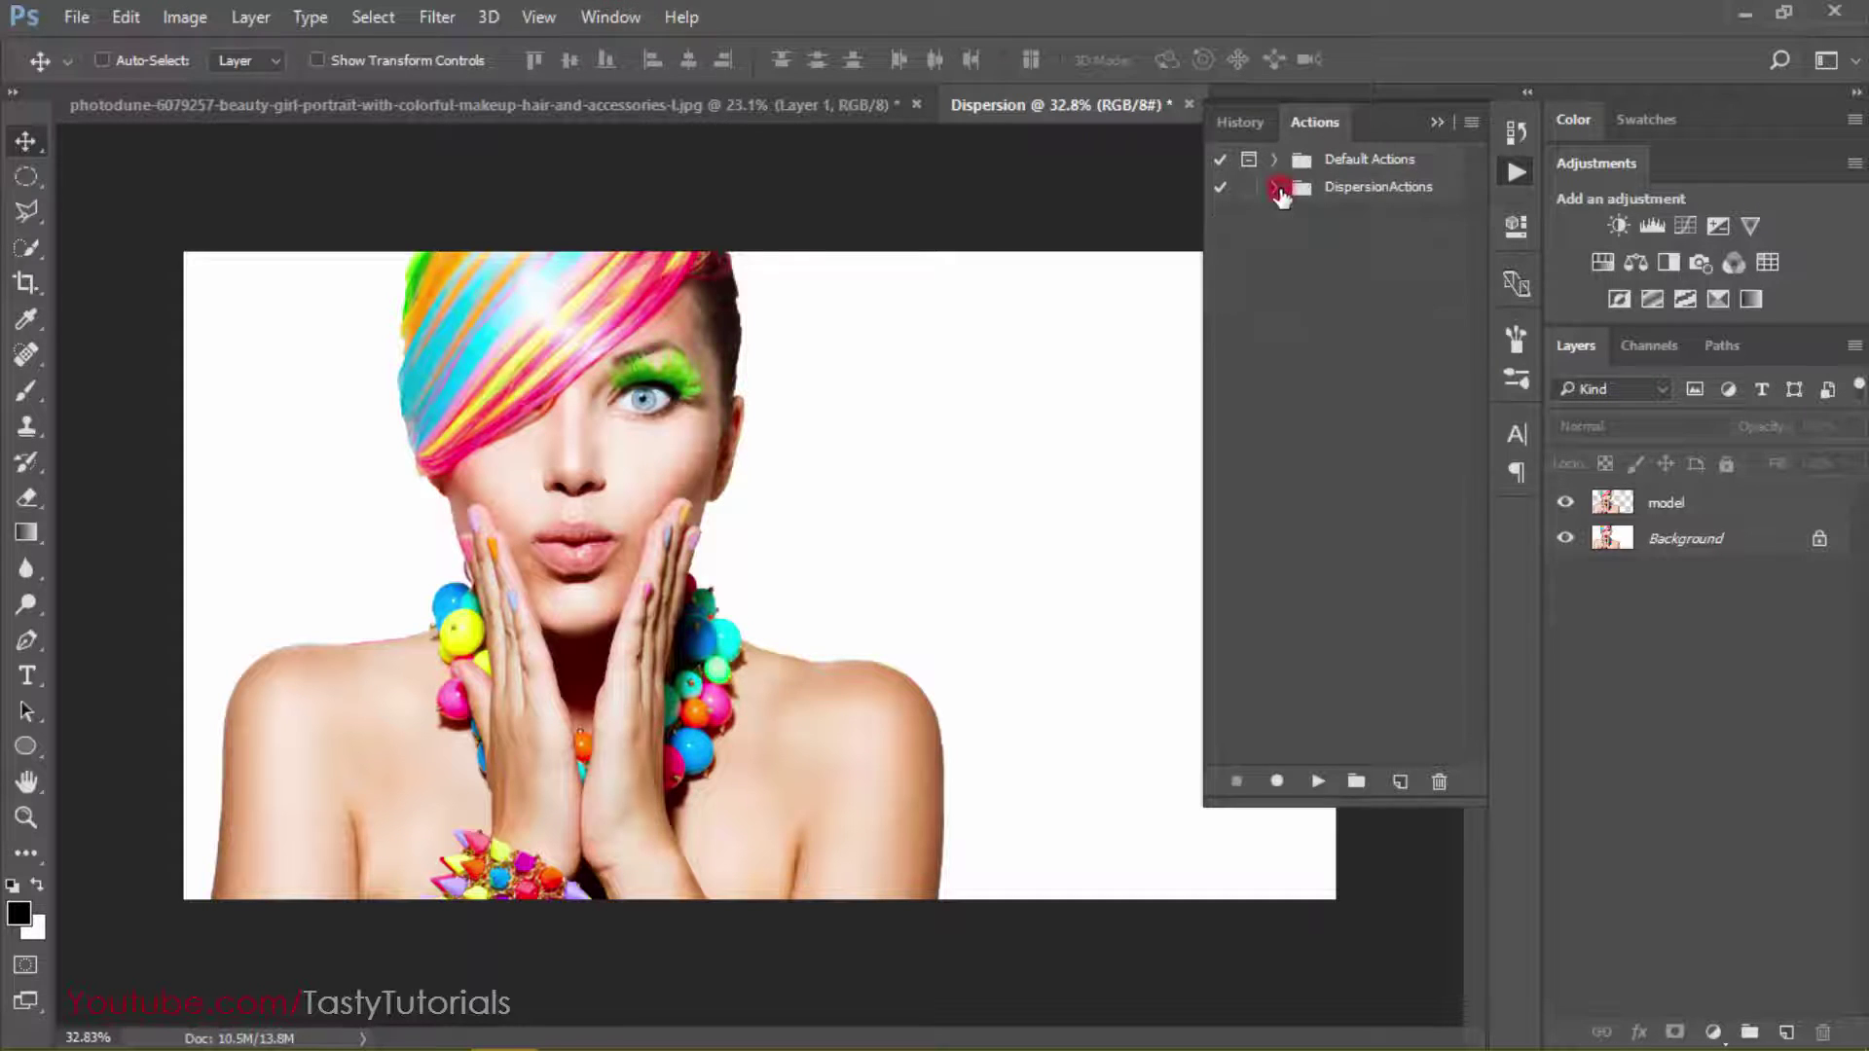
left_click(1372, 190)
left_click(1472, 124)
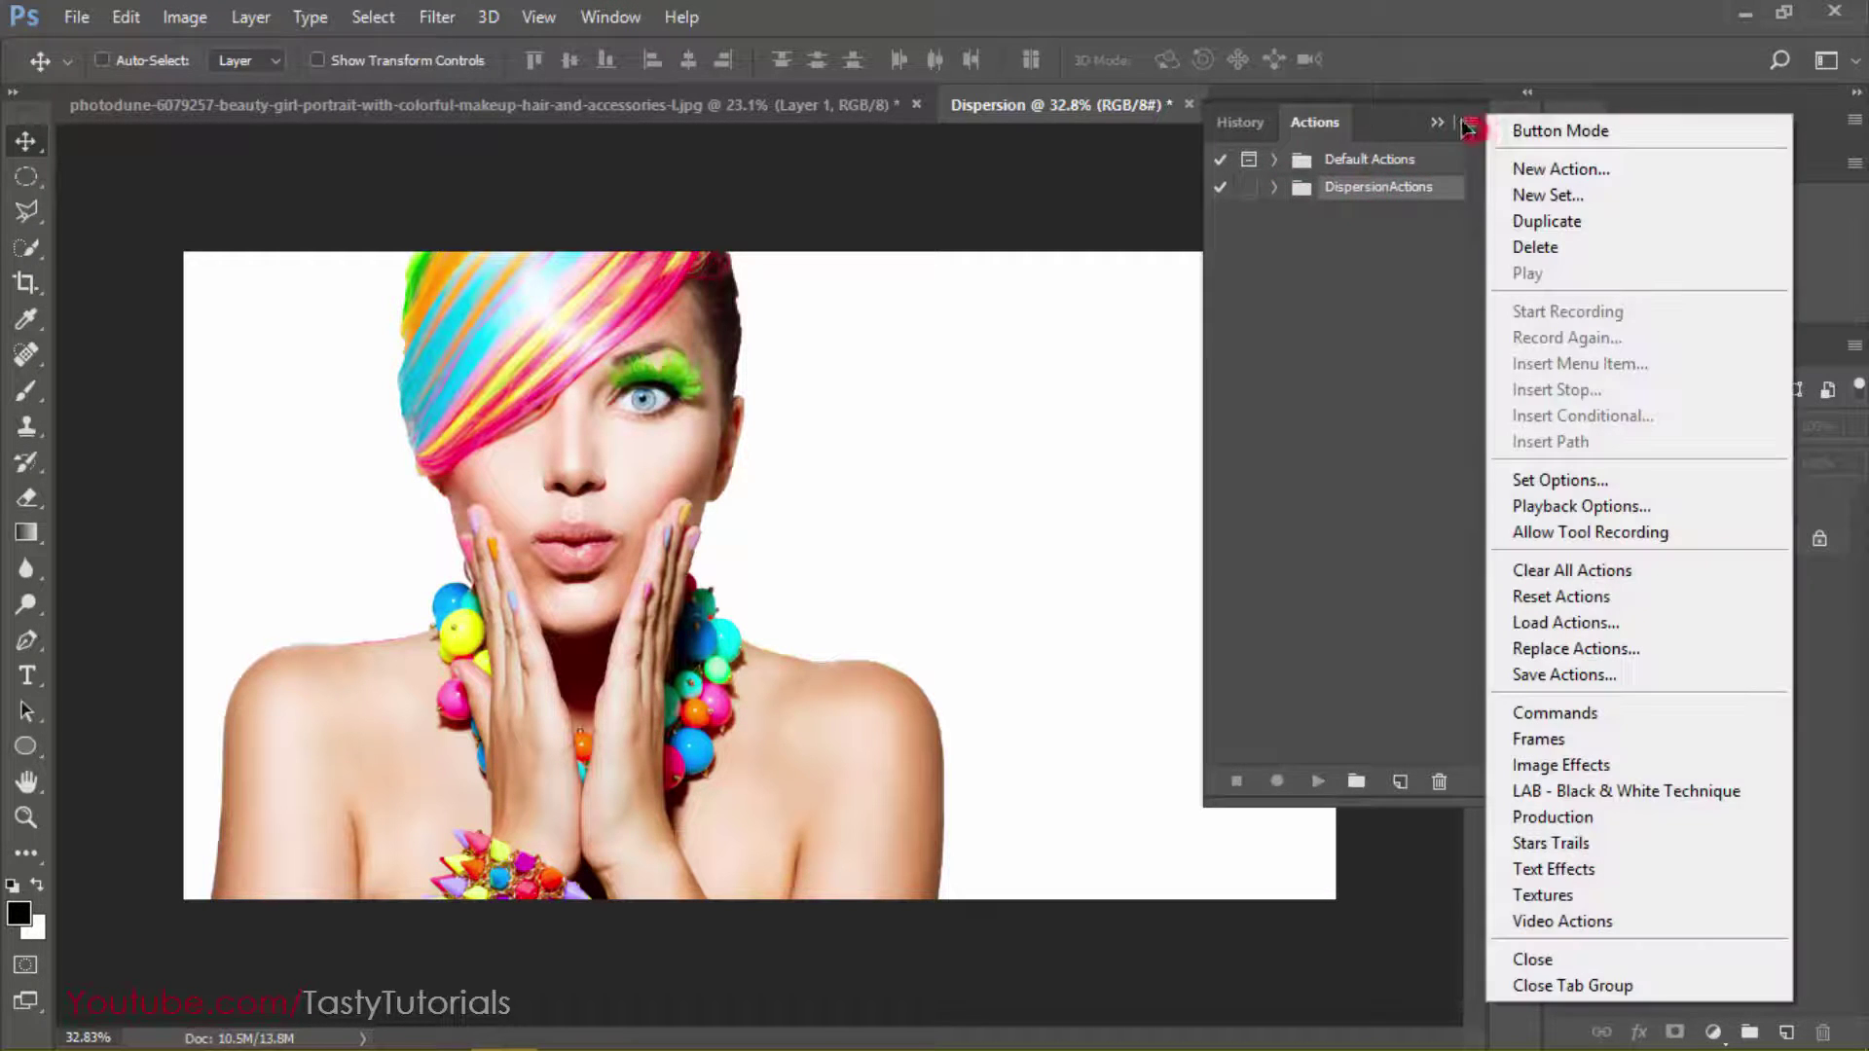
left_click(1561, 622)
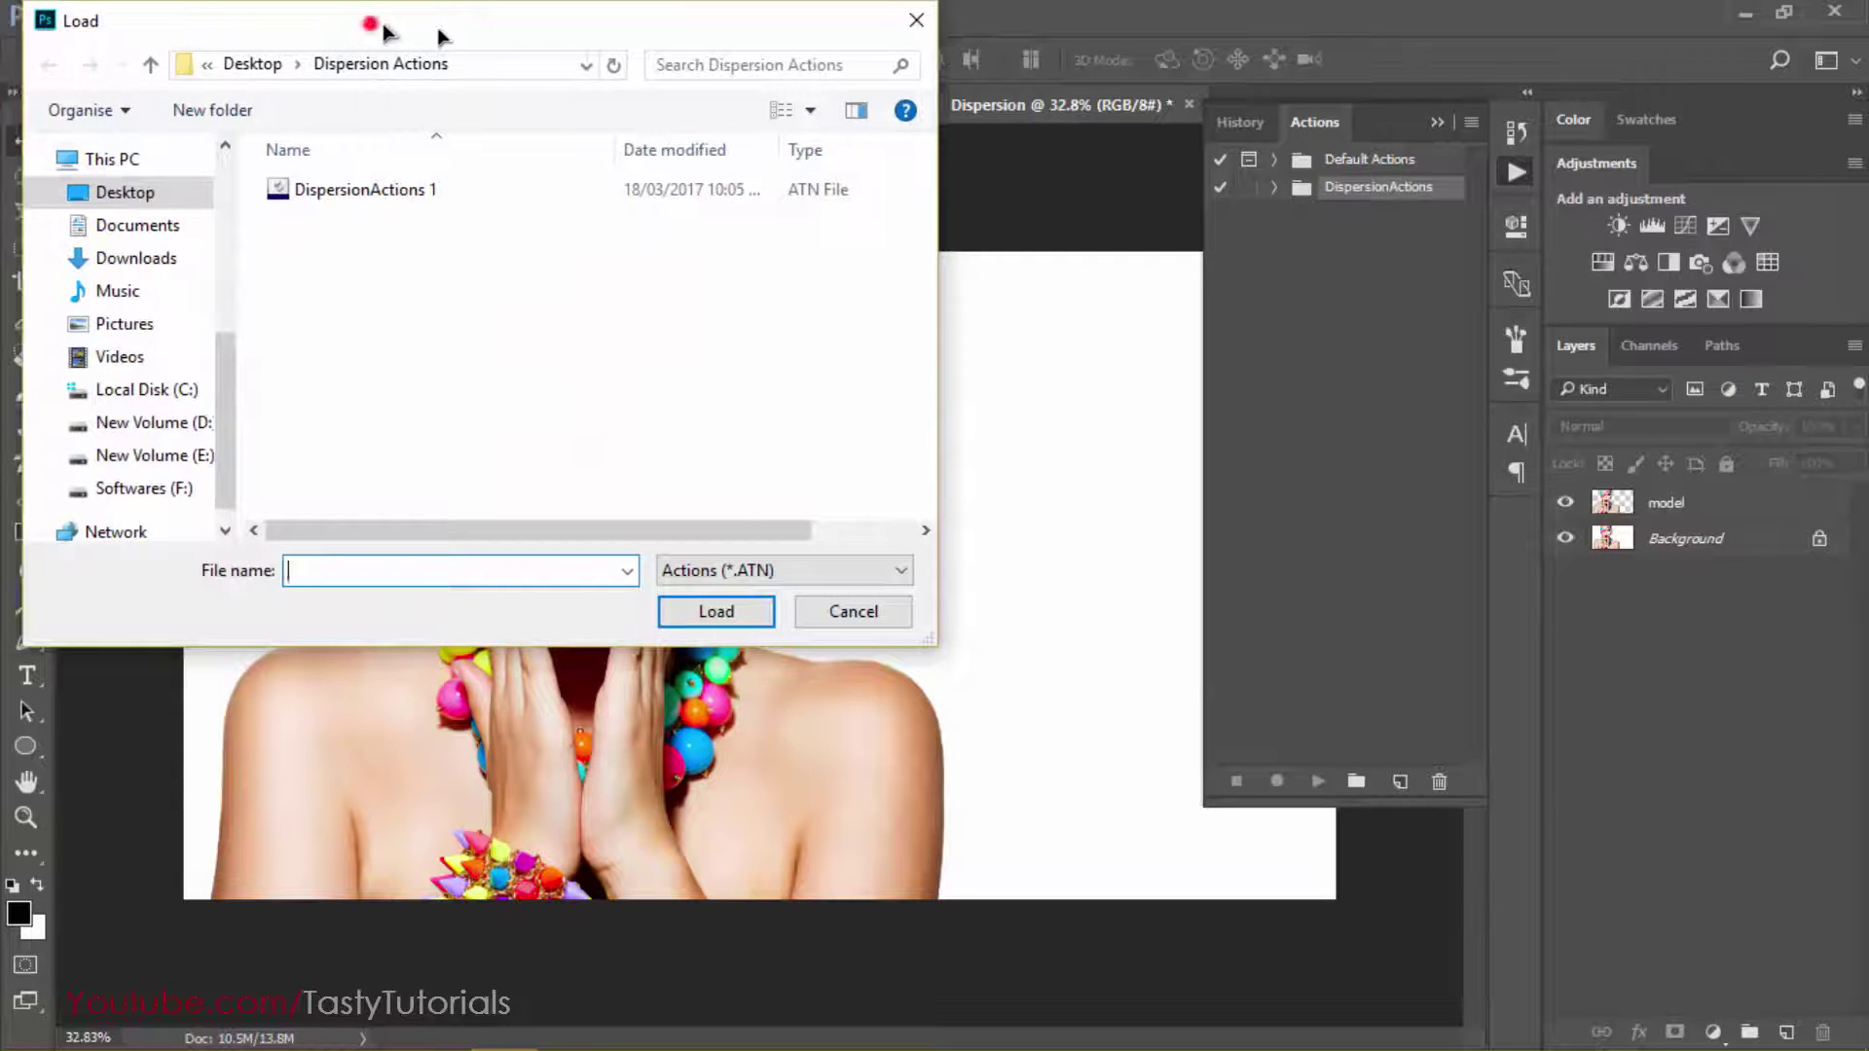
left_click_drag(377, 31, 733, 76)
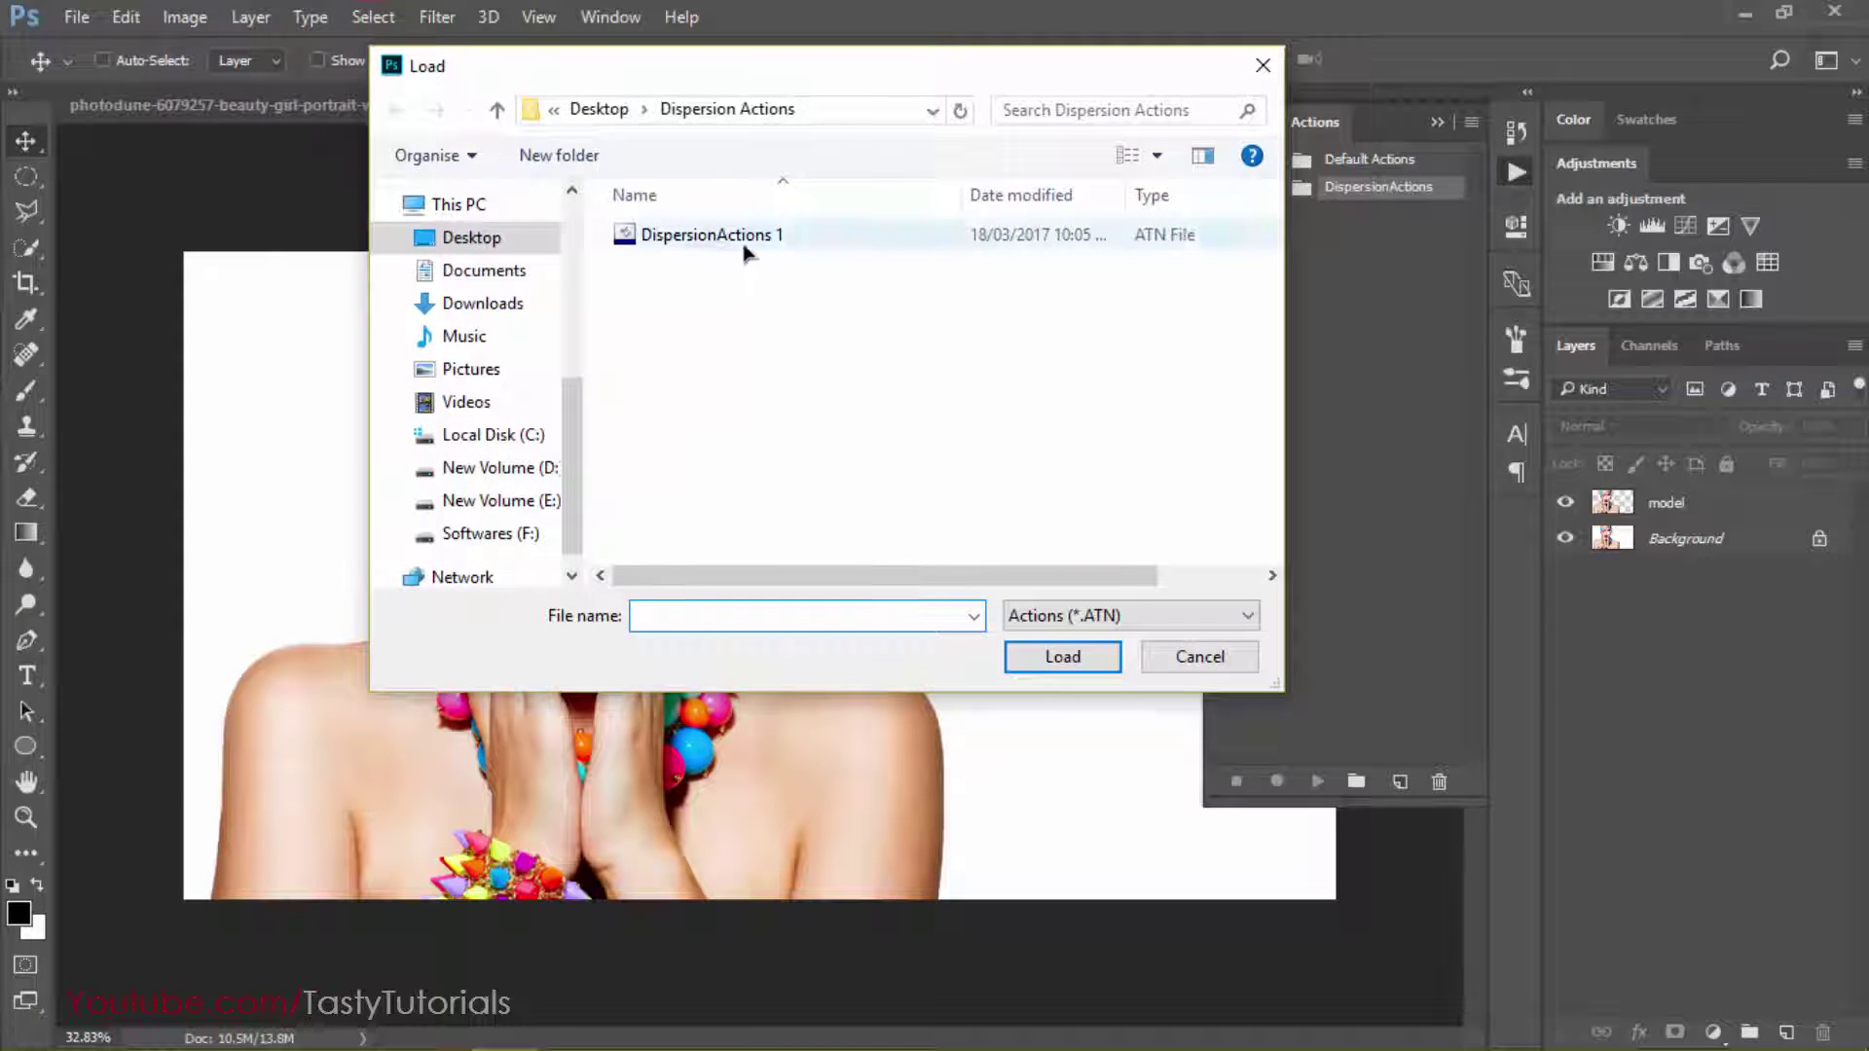
left_click(710, 241)
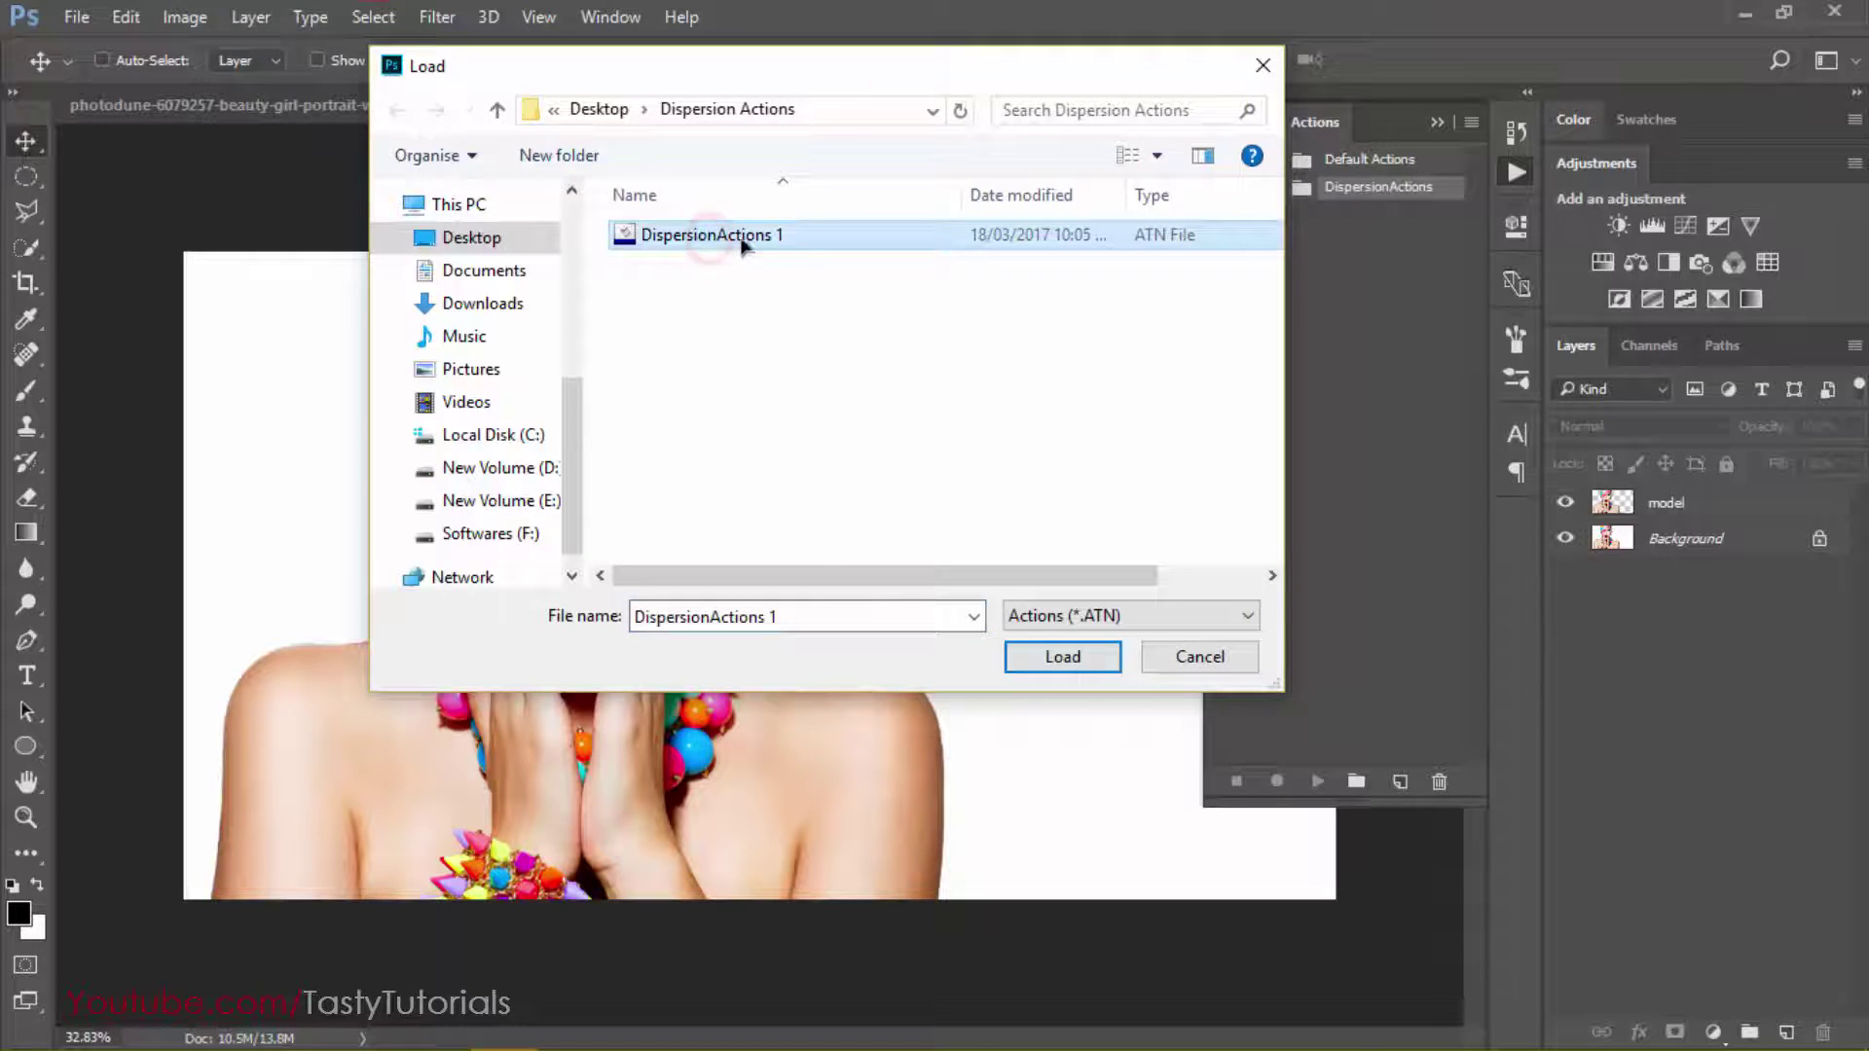
left_click(1199, 656)
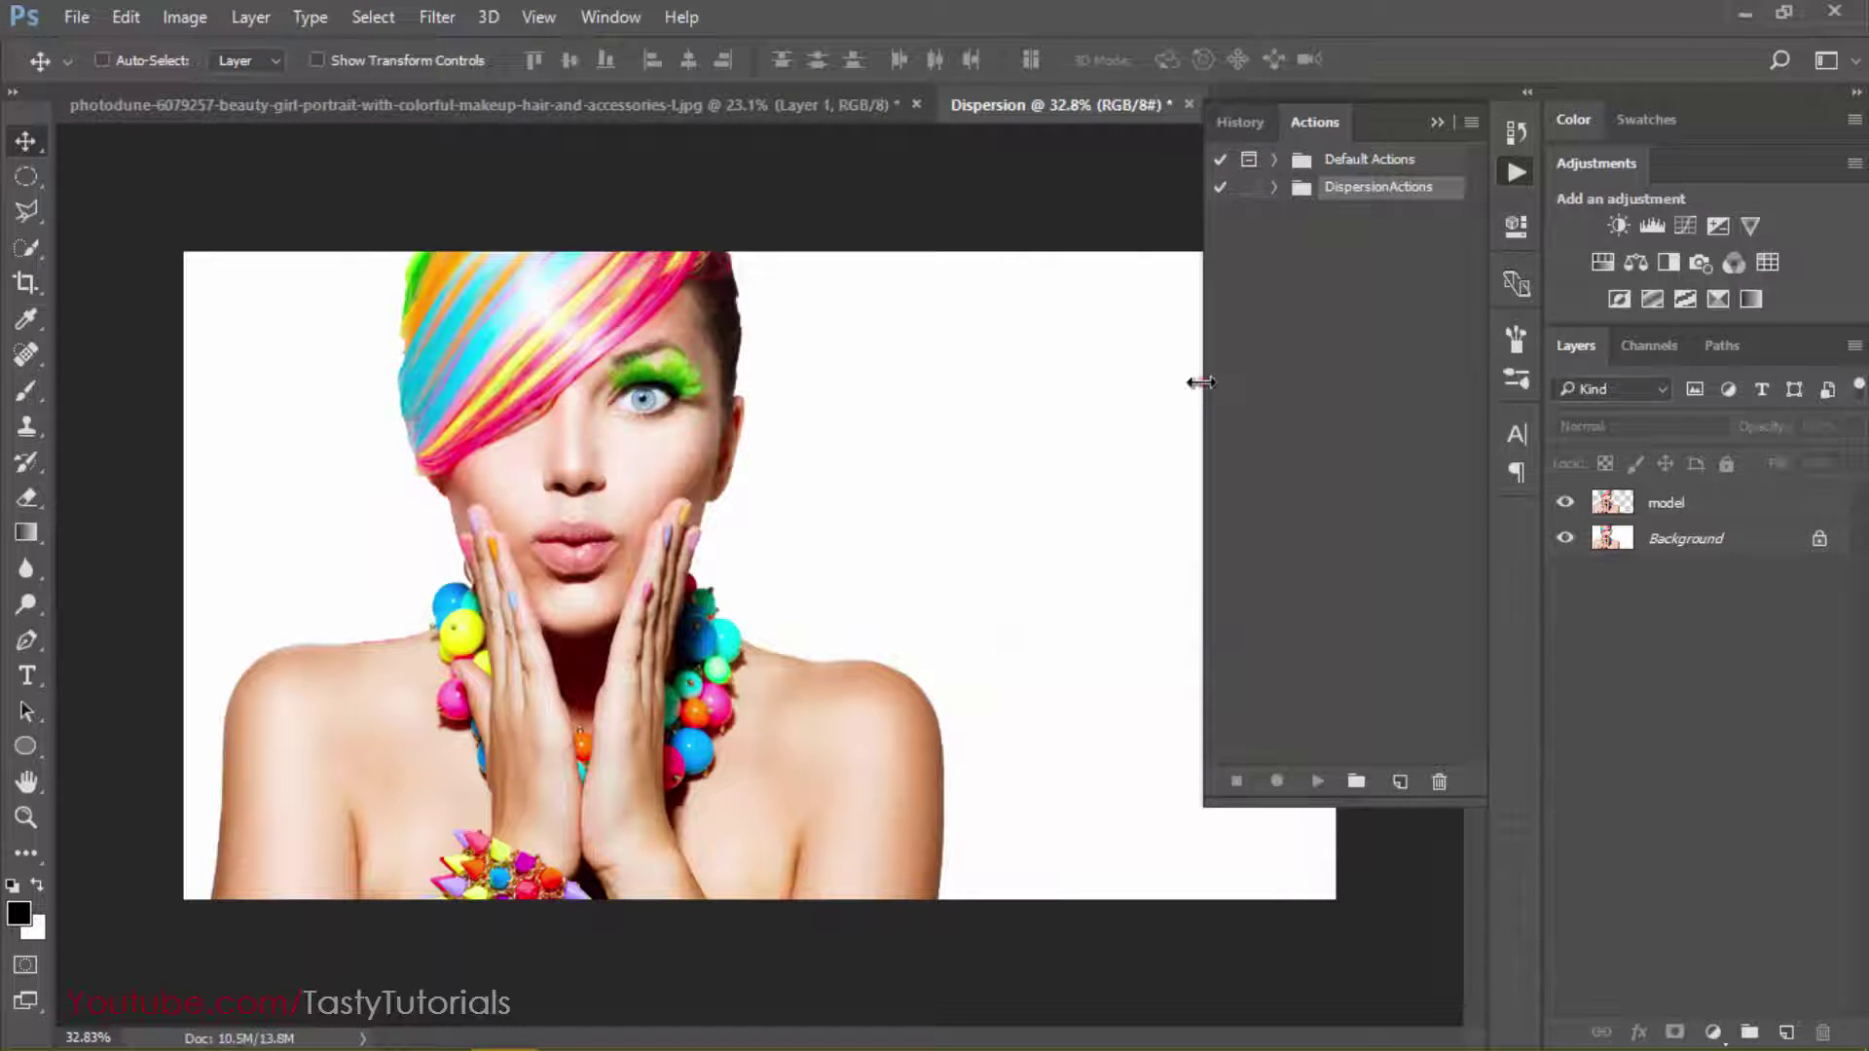
Widen the actions list, expand the DispersionActions set and review its Dust, Particles, Splatter, Circles and 3D Circles actions
left_click_drag(1189, 384, 1127, 384)
left_click(1213, 186)
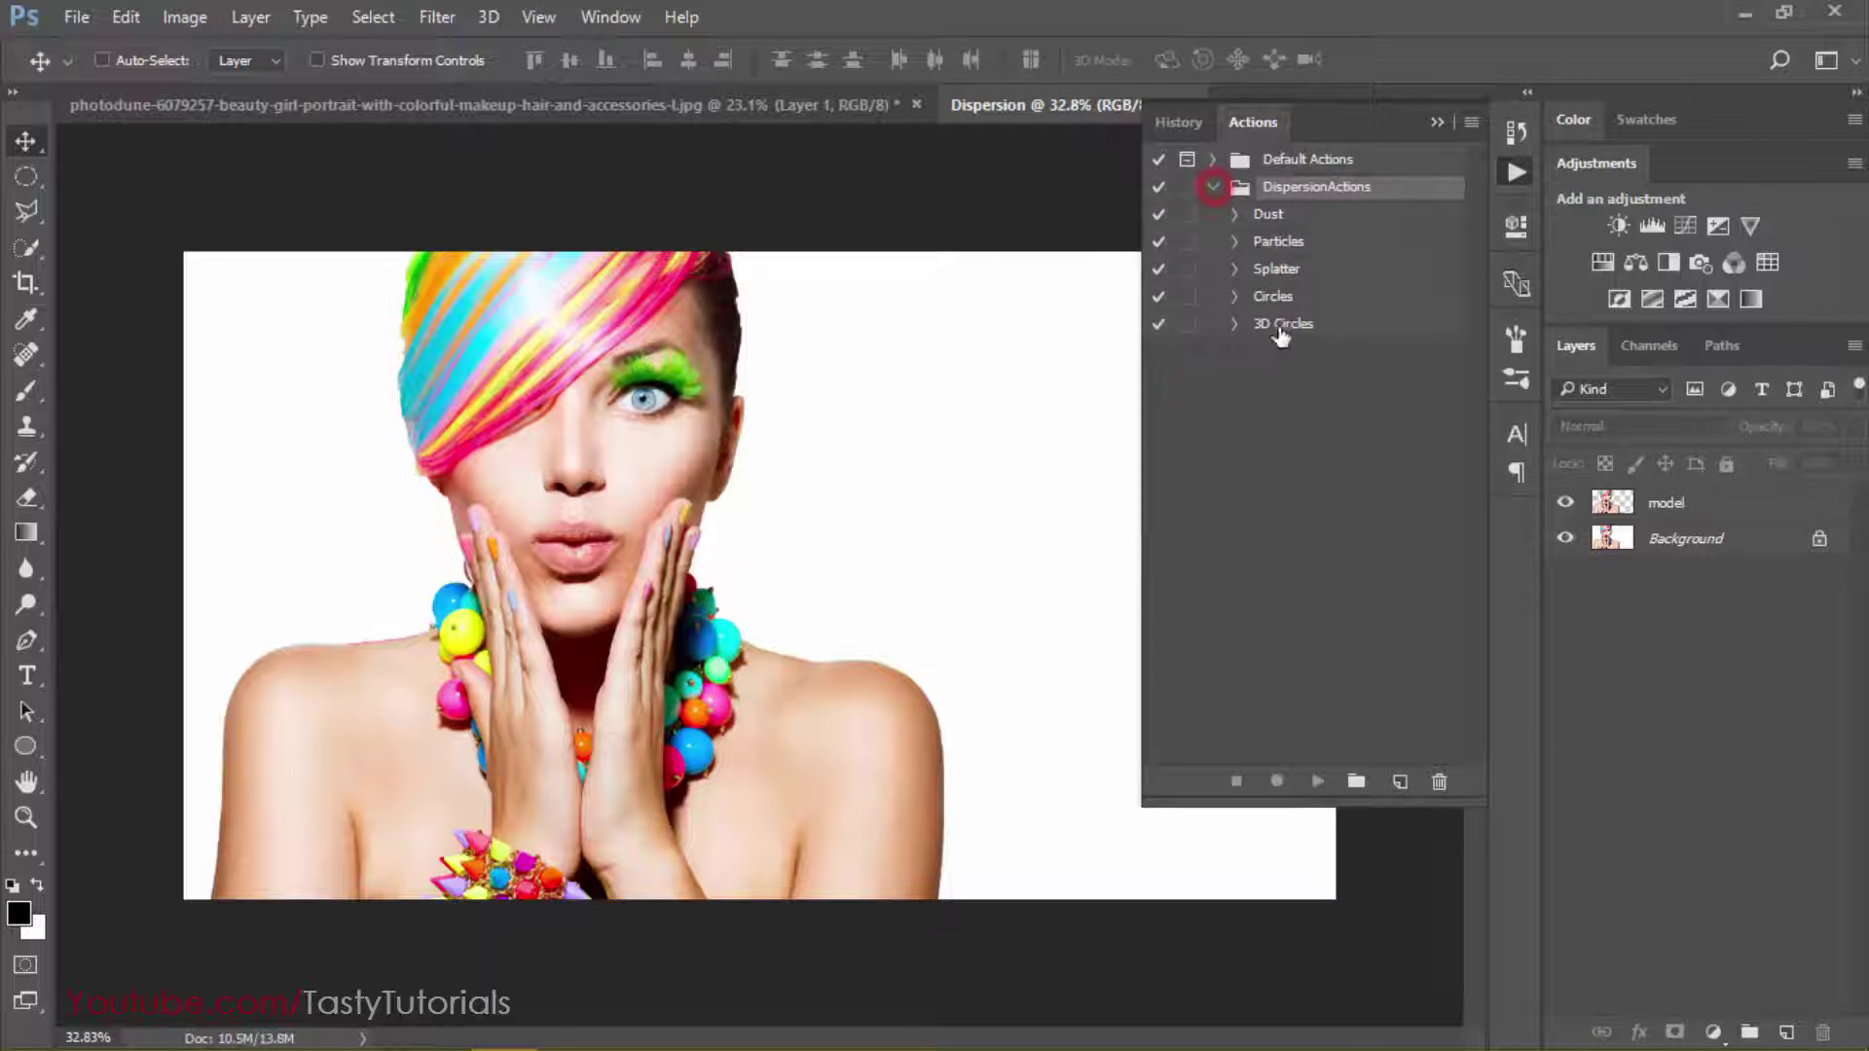
left_click(1287, 214)
left_click(1291, 241)
left_click(1294, 268)
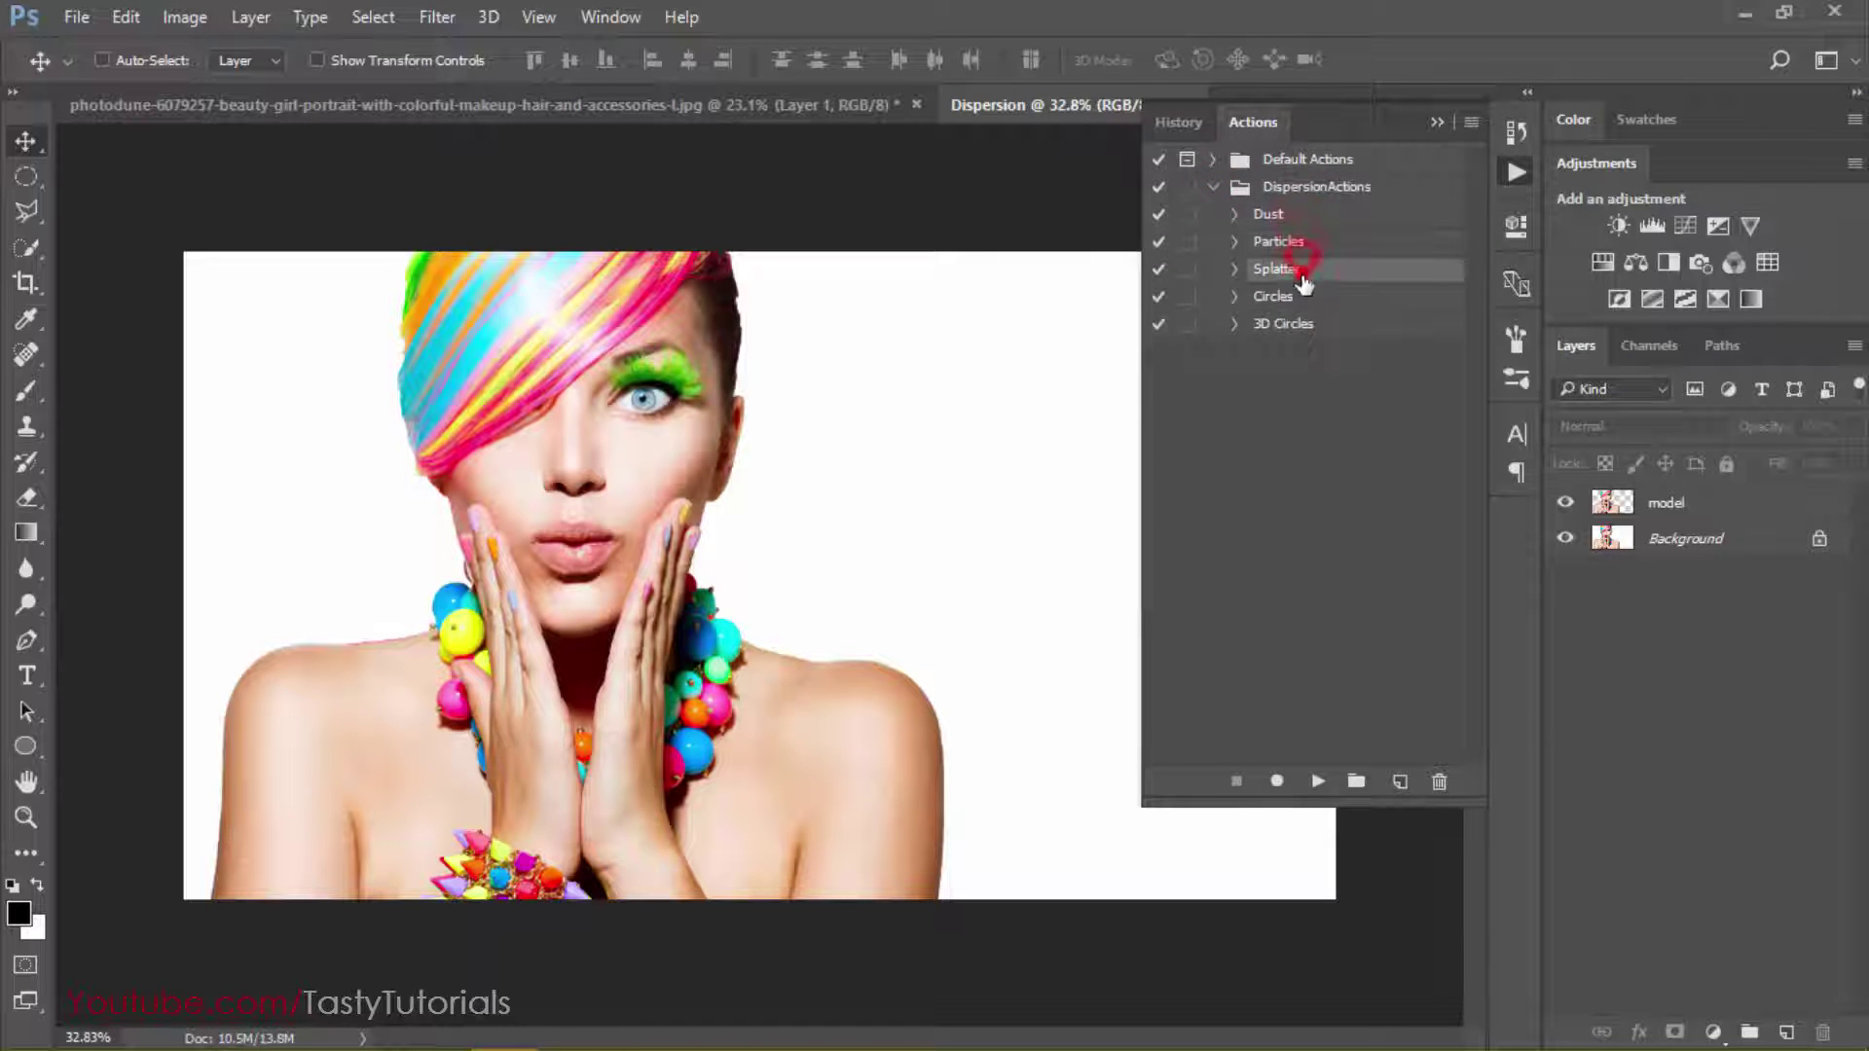
left_click(1302, 296)
left_click(1305, 324)
left_click(1287, 214)
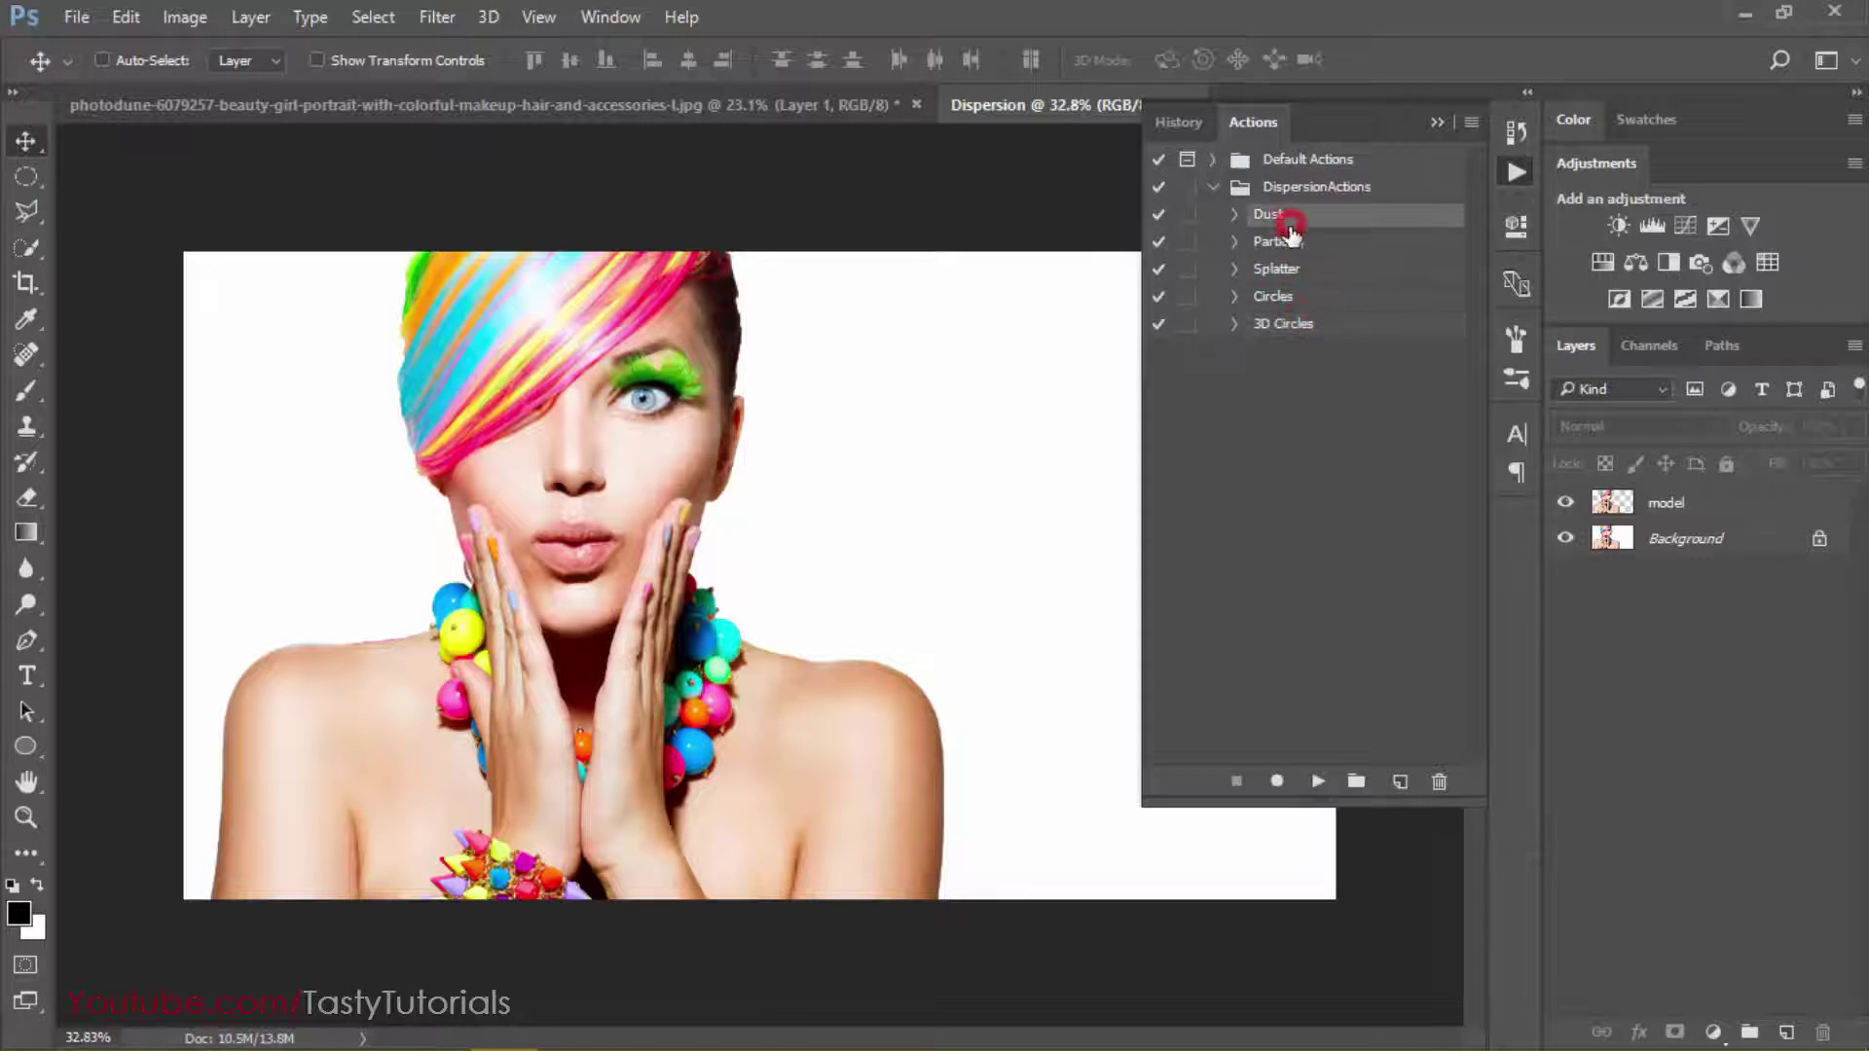
left_click(1291, 241)
left_click(1295, 269)
left_click(1302, 296)
left_click(1304, 358)
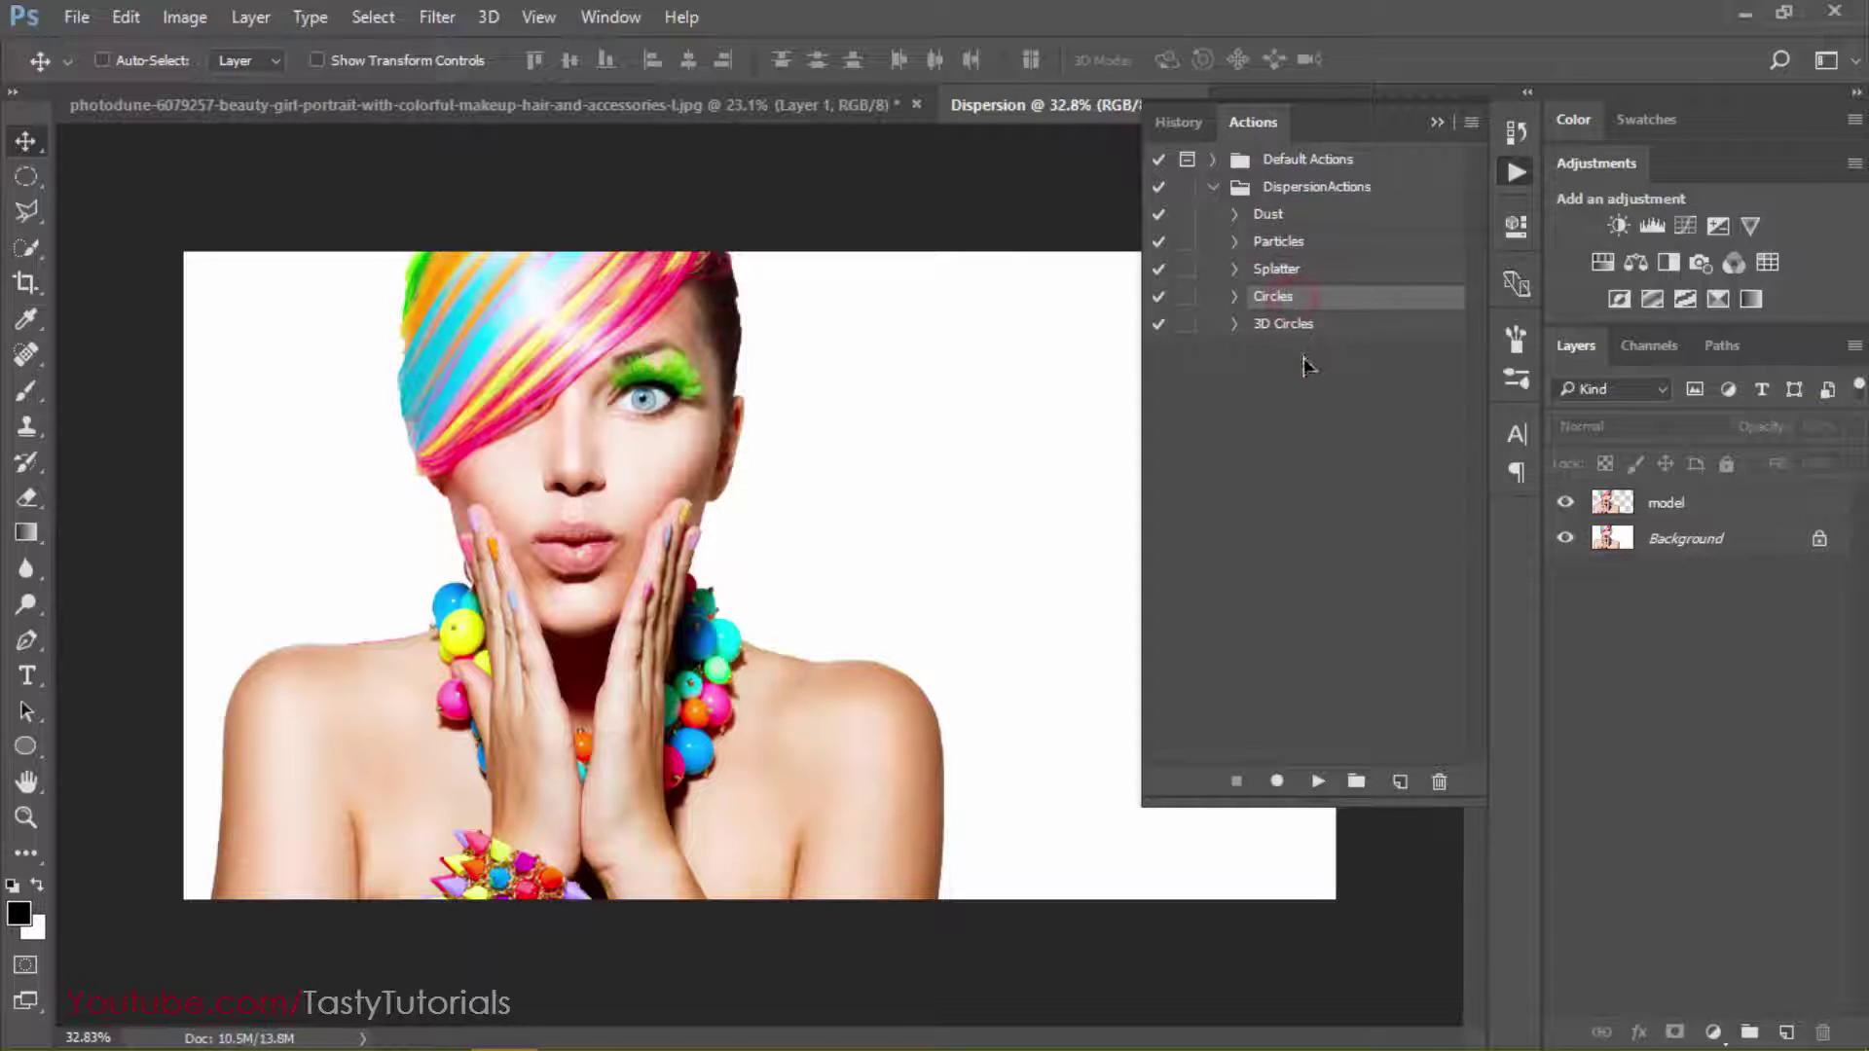
left_click(1287, 243)
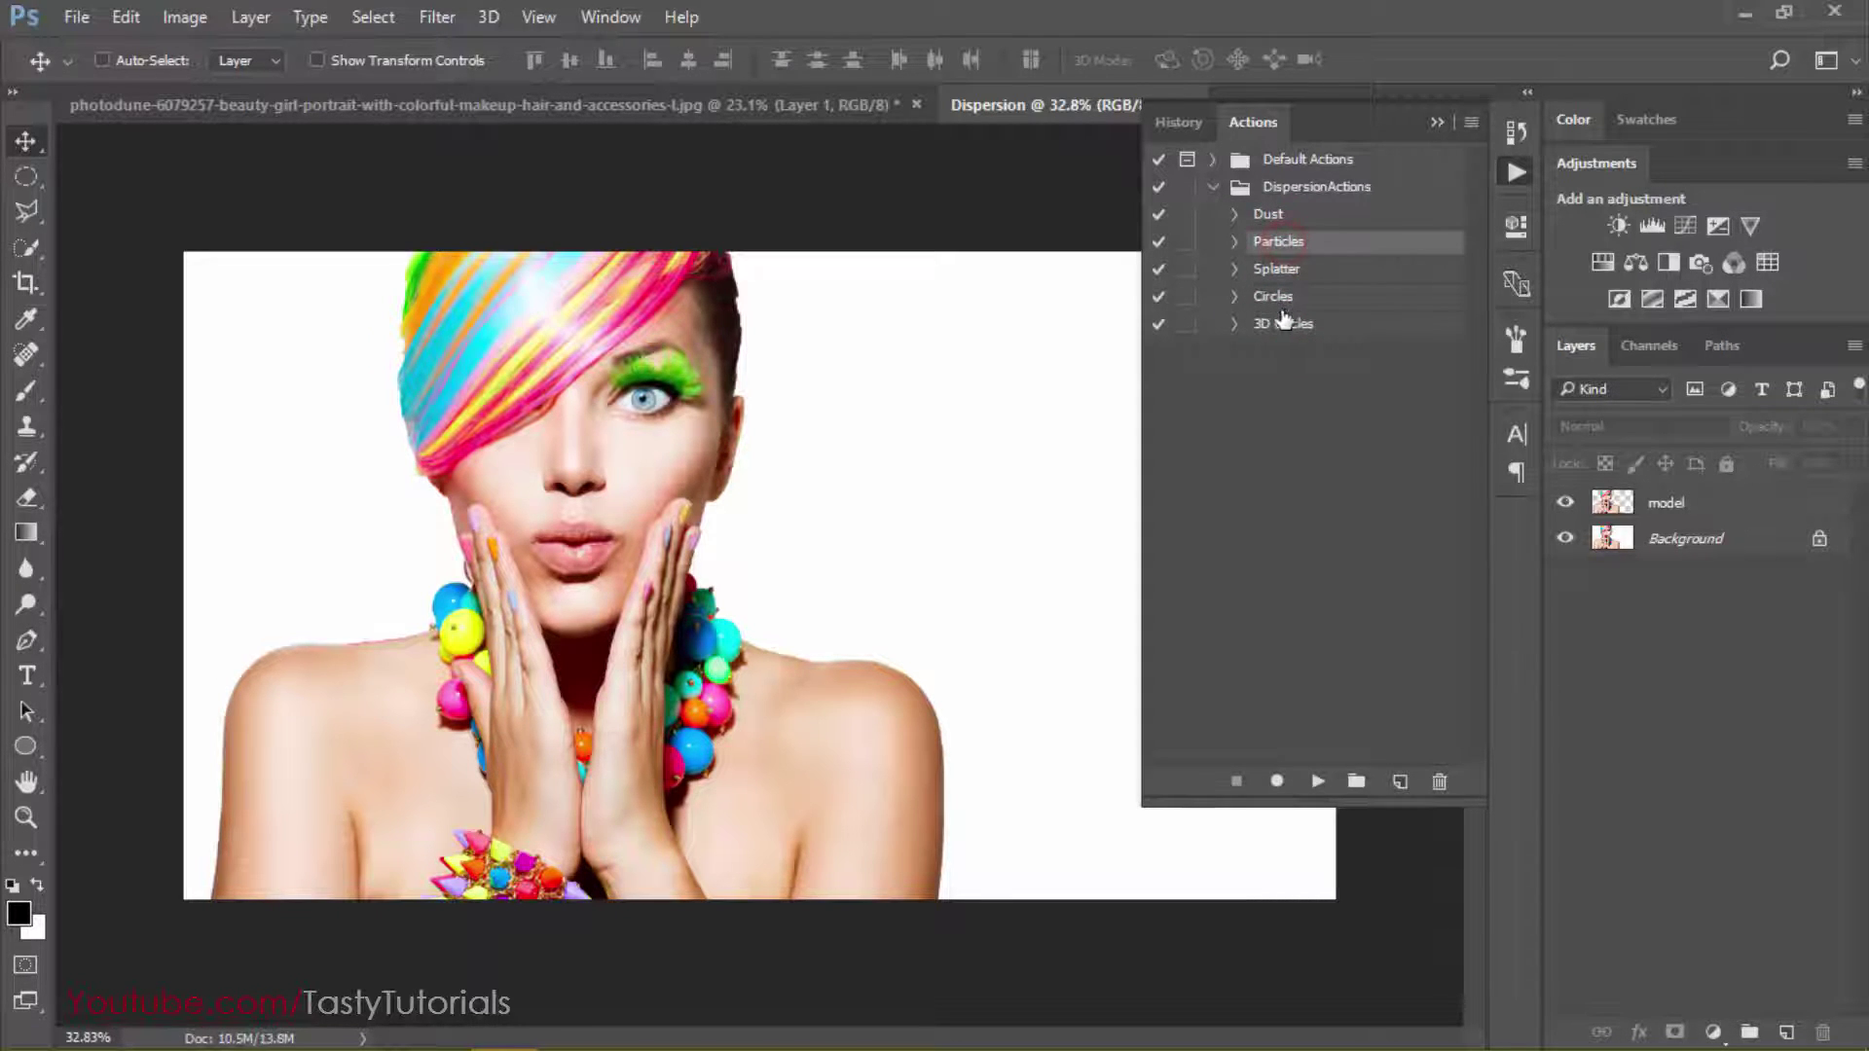
left_click(1435, 123)
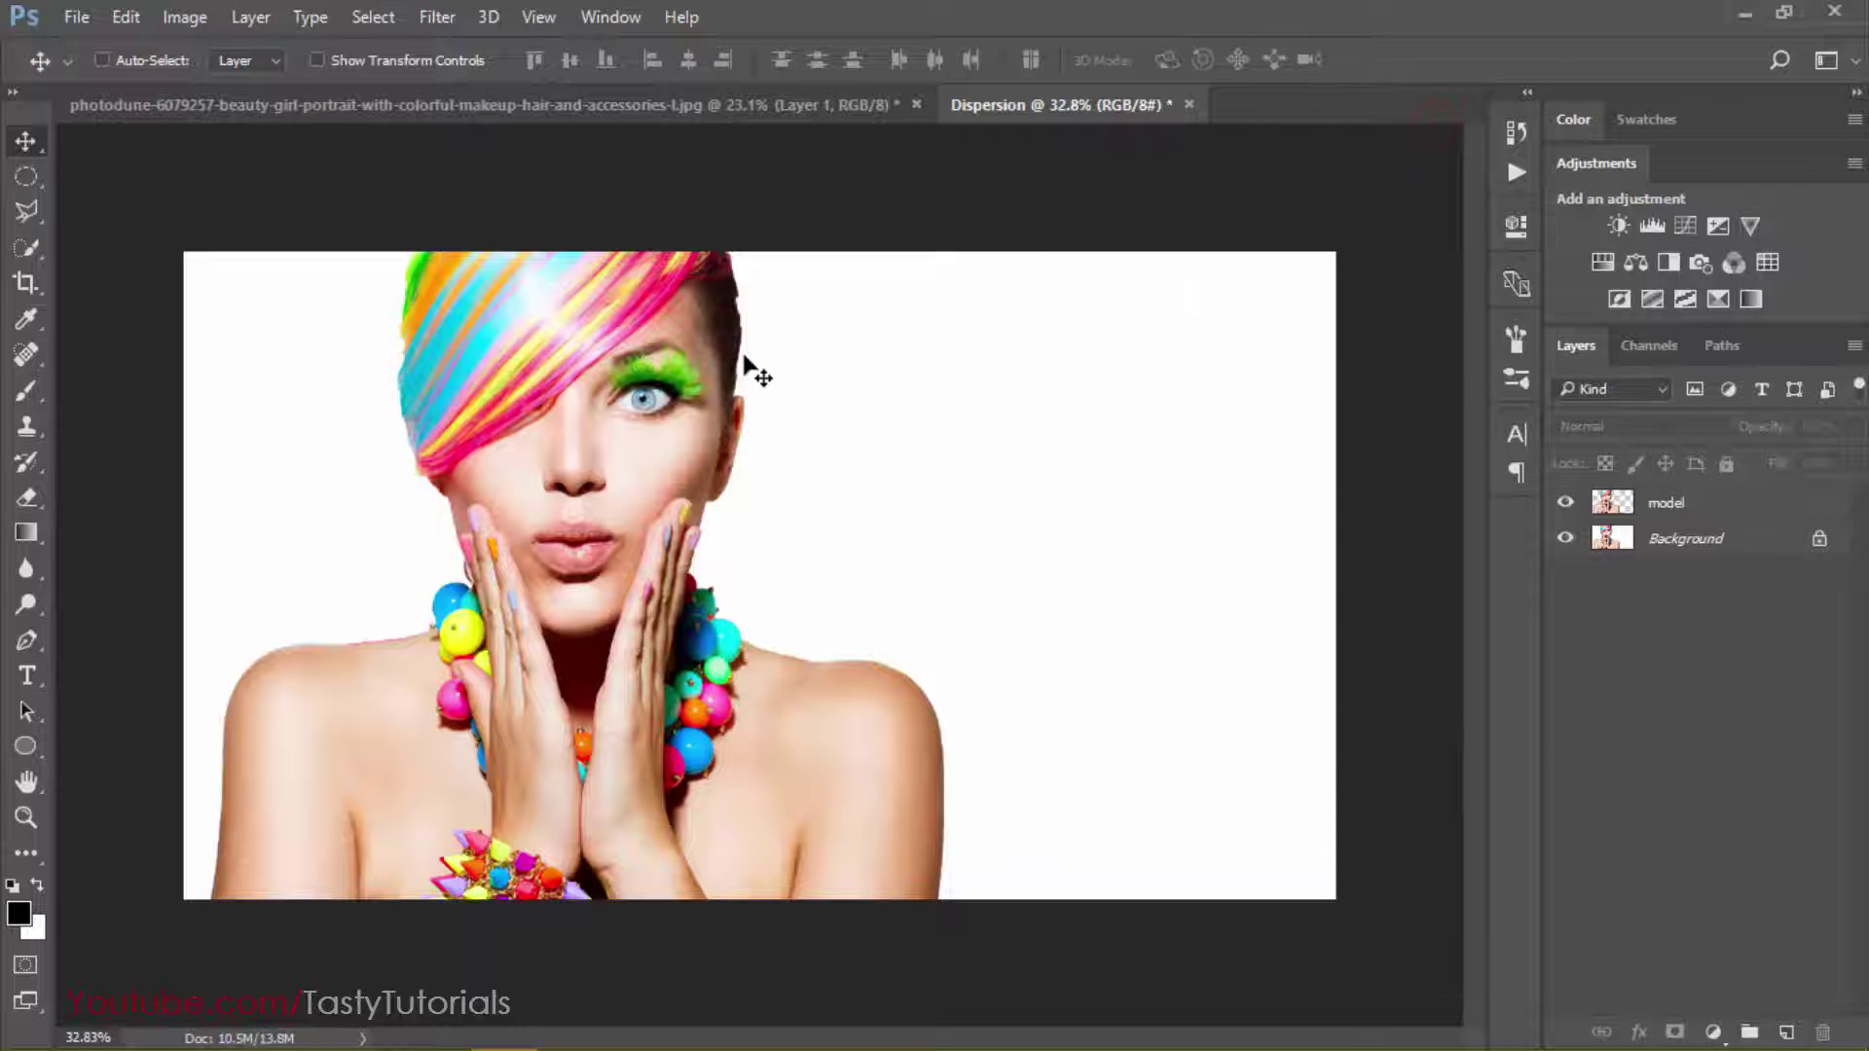
Select the model layer and toggle the visibility of the model and Background layers to compare their contents
left_click(1621, 505)
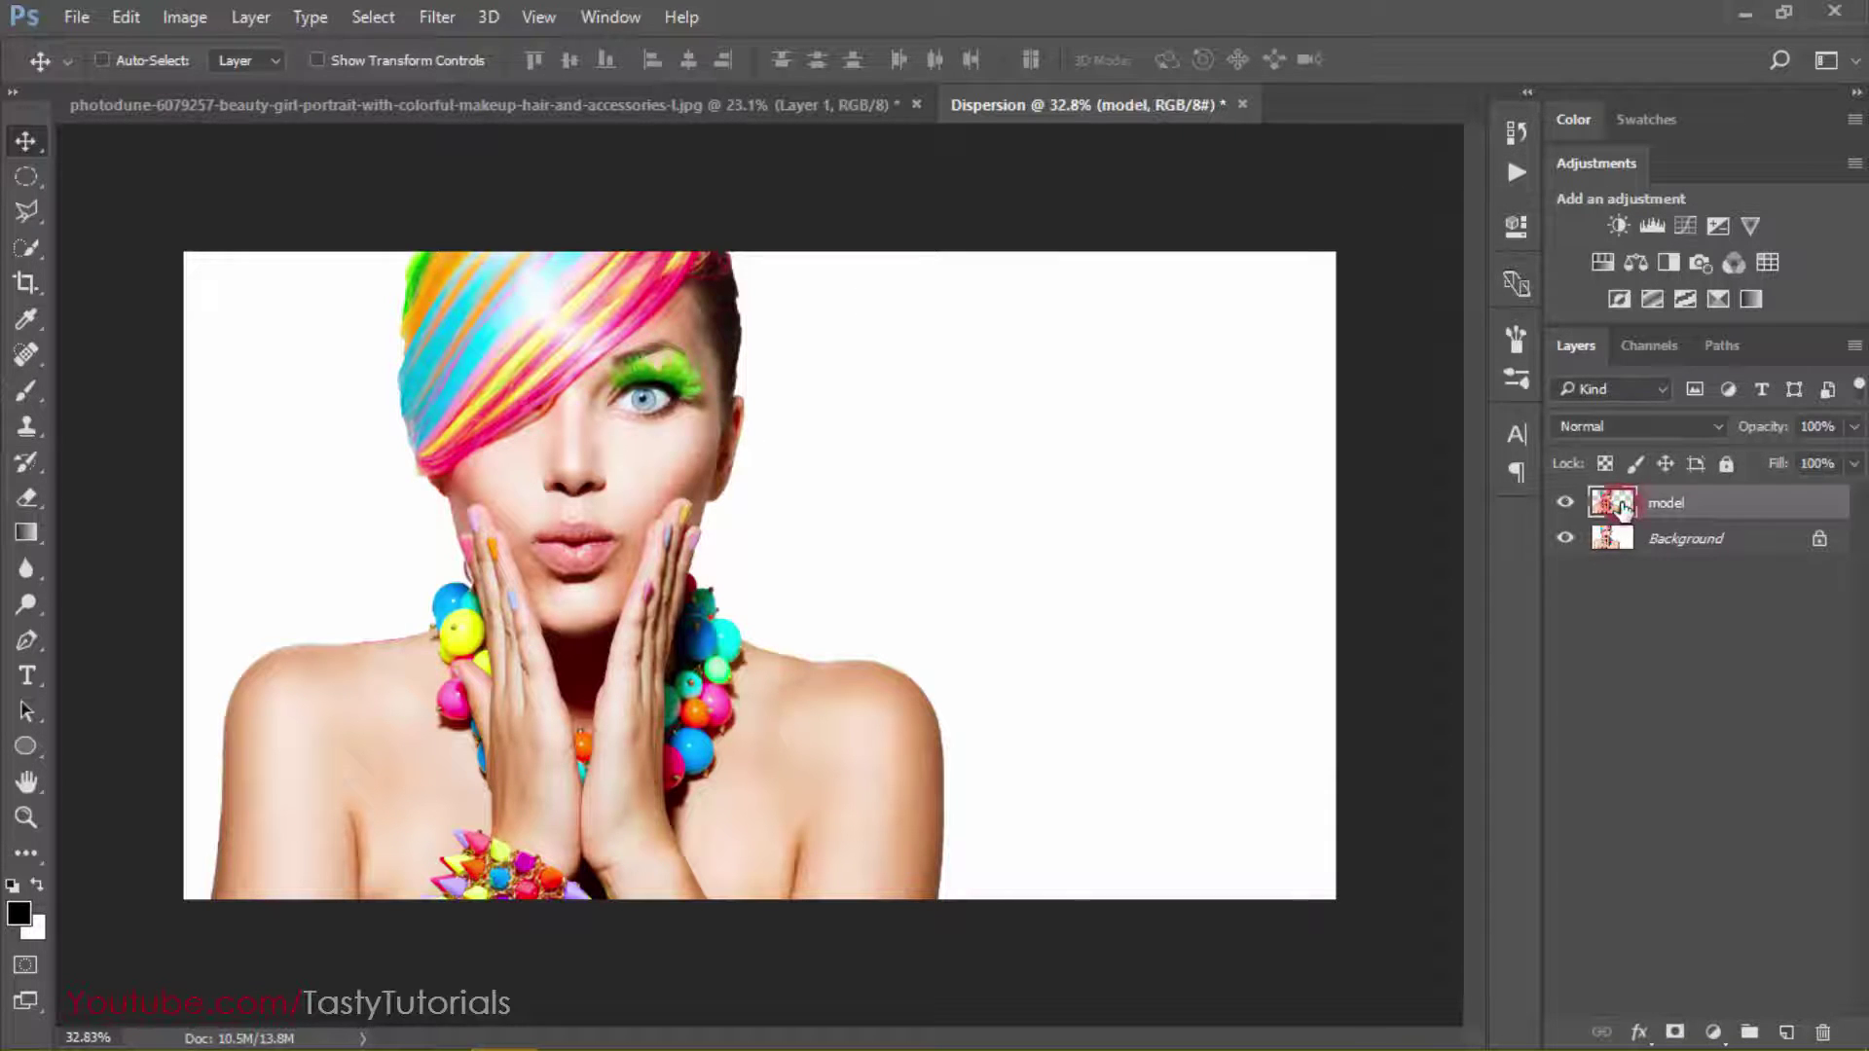
left_click(1564, 538)
left_click(1564, 538)
left_click(1565, 538)
left_click(1562, 505)
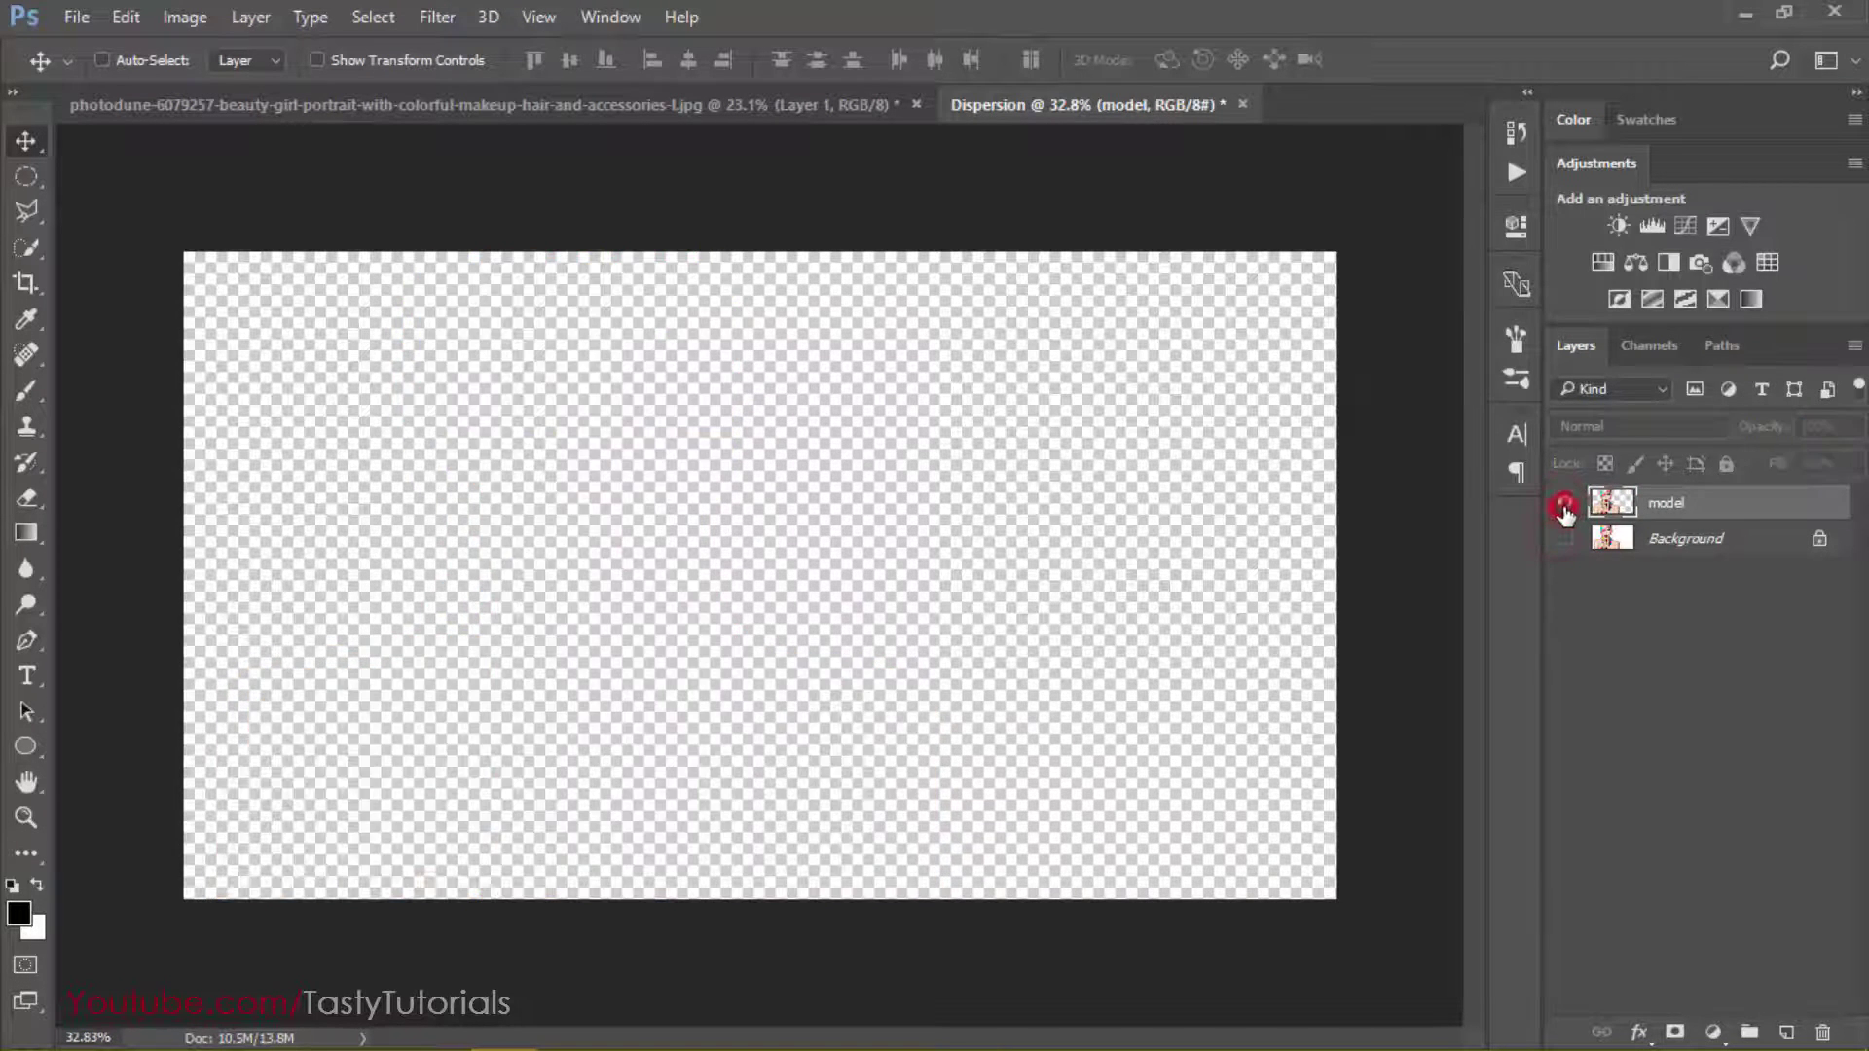
left_click(1562, 505)
left_click(1563, 505)
left_click(1563, 504)
left_click(1564, 539)
left_click(1564, 538)
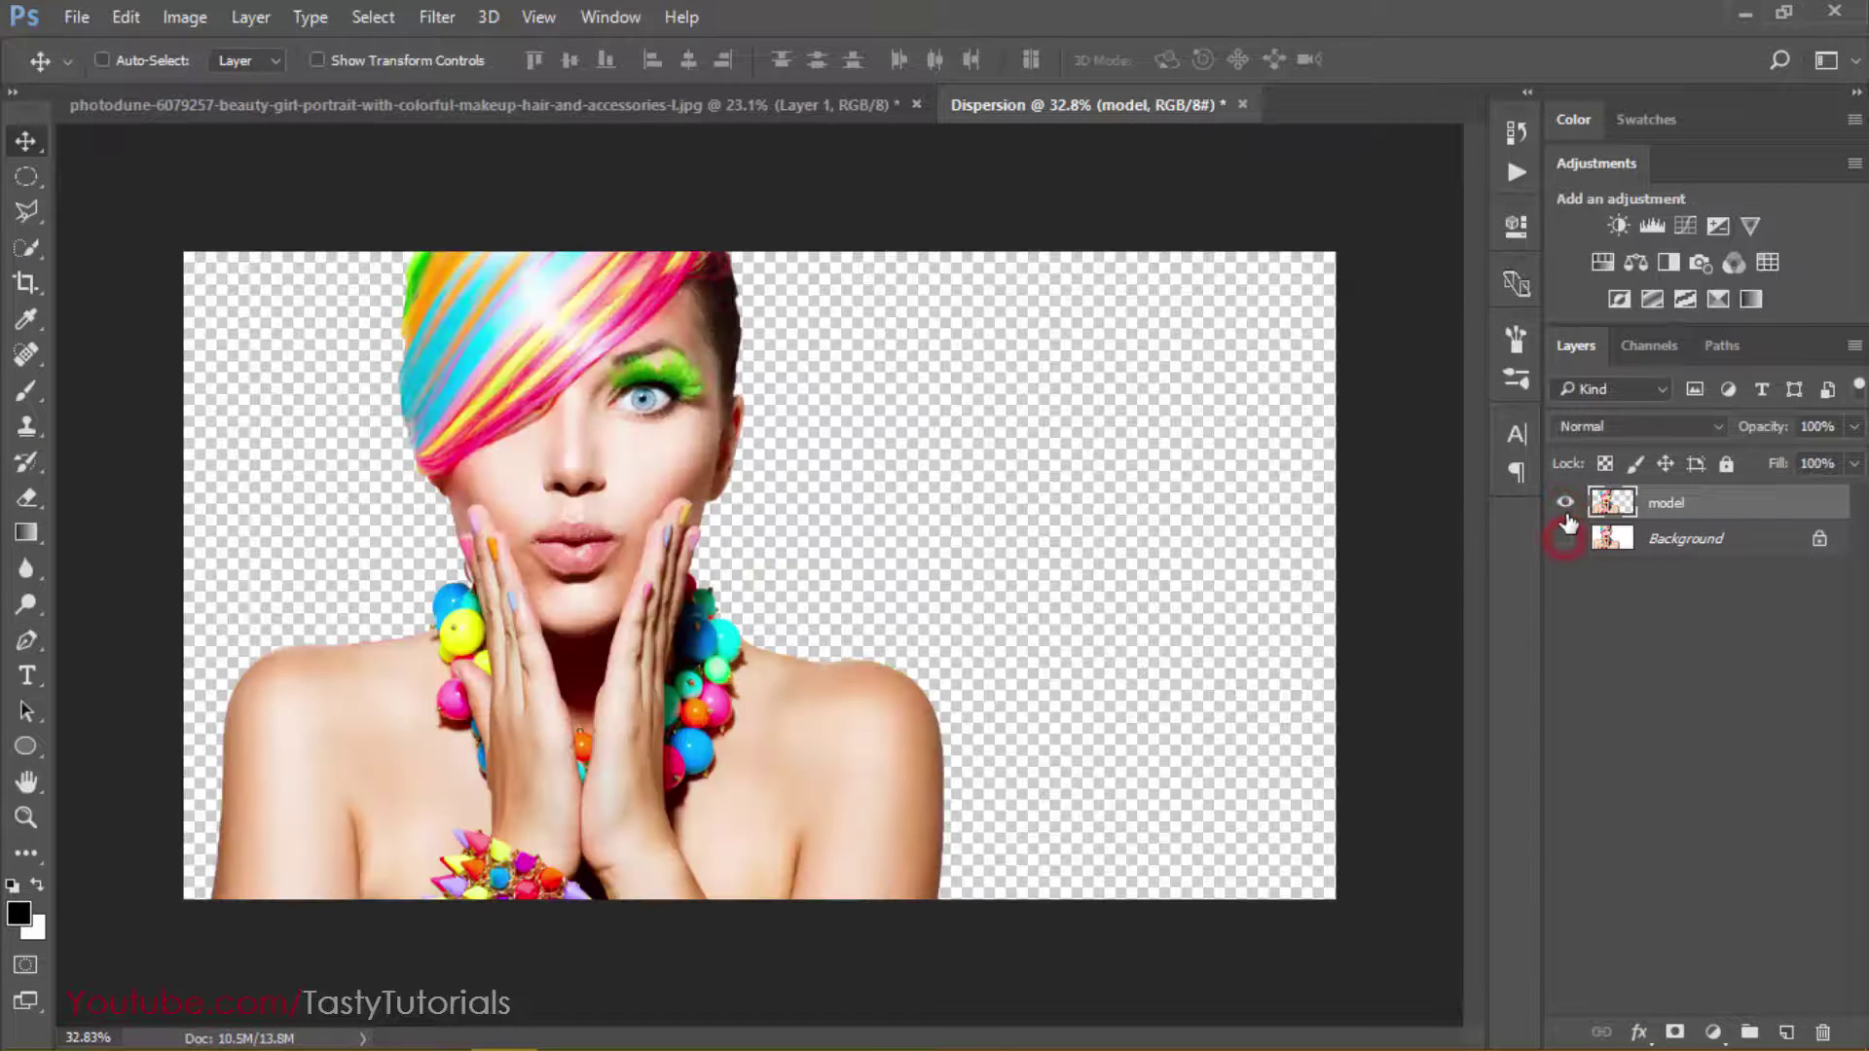
left_click(1564, 504)
left_click(1564, 538)
left_click(1564, 538)
left_click(1564, 504)
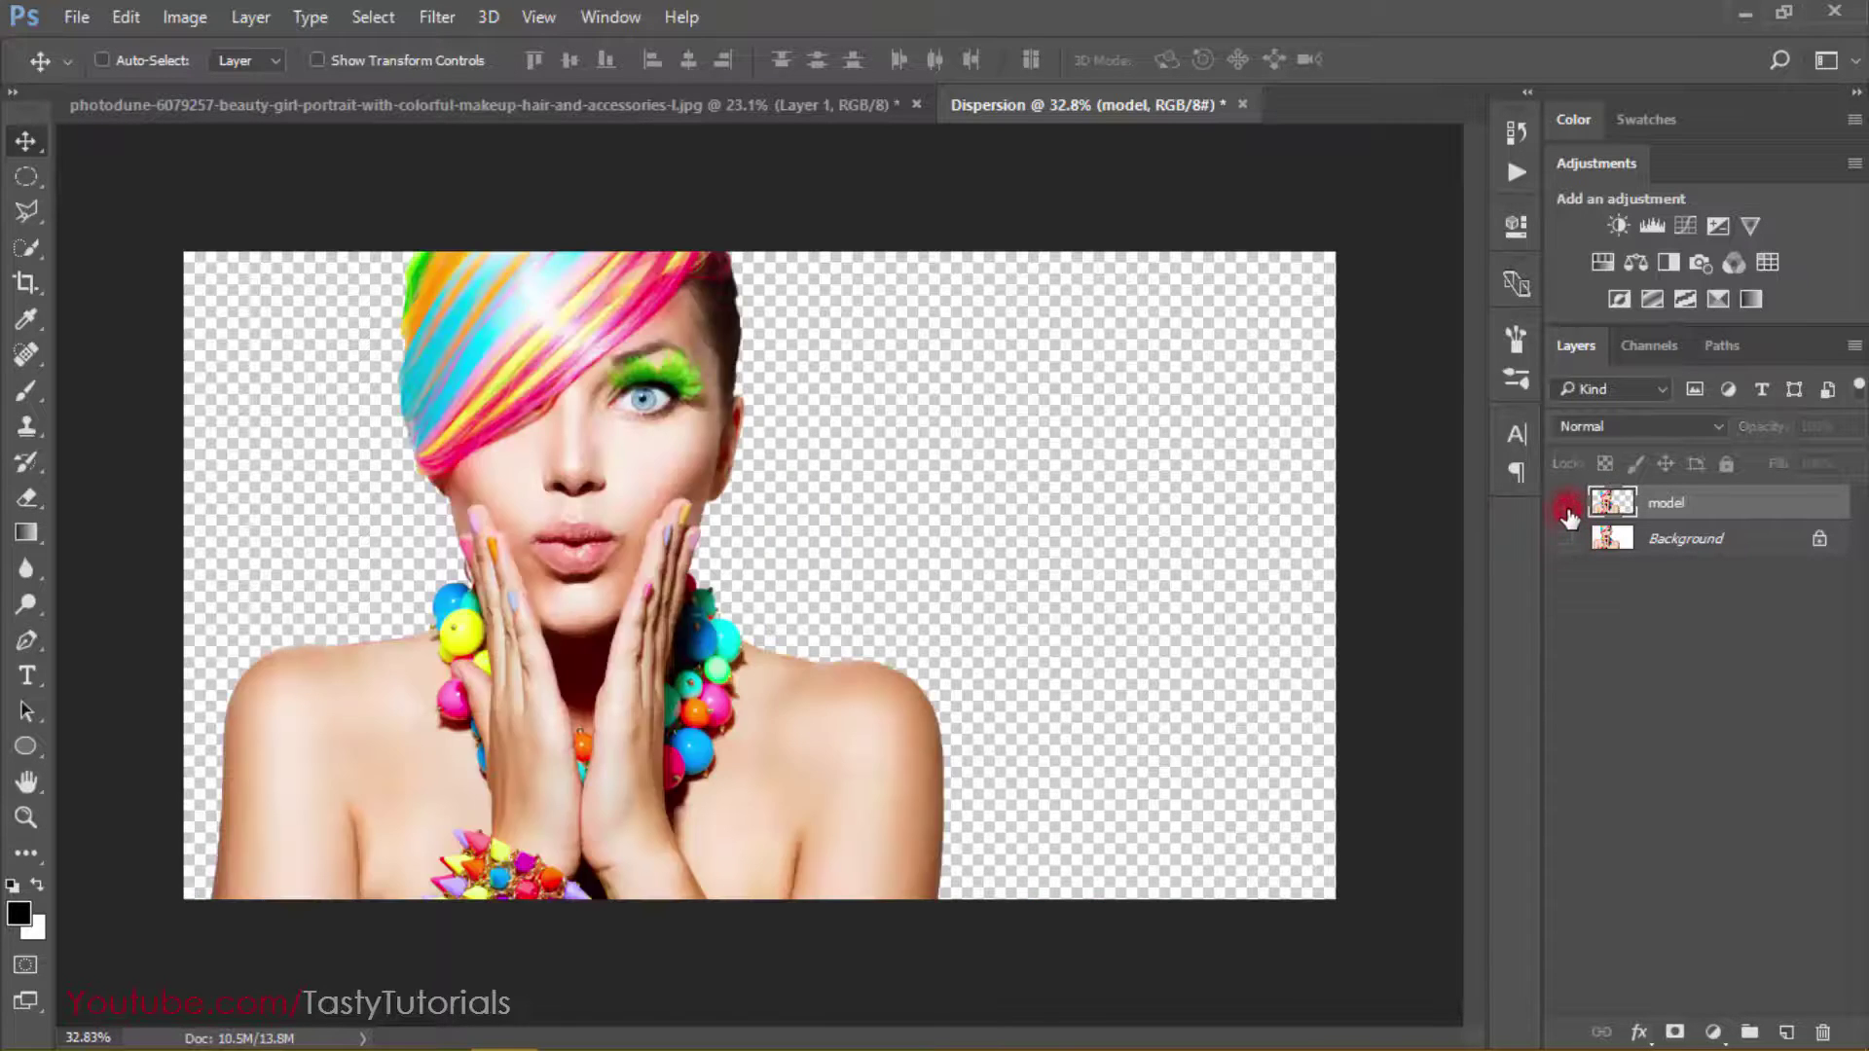
left_click(1564, 504)
left_click(1564, 539)
left_click(1564, 504)
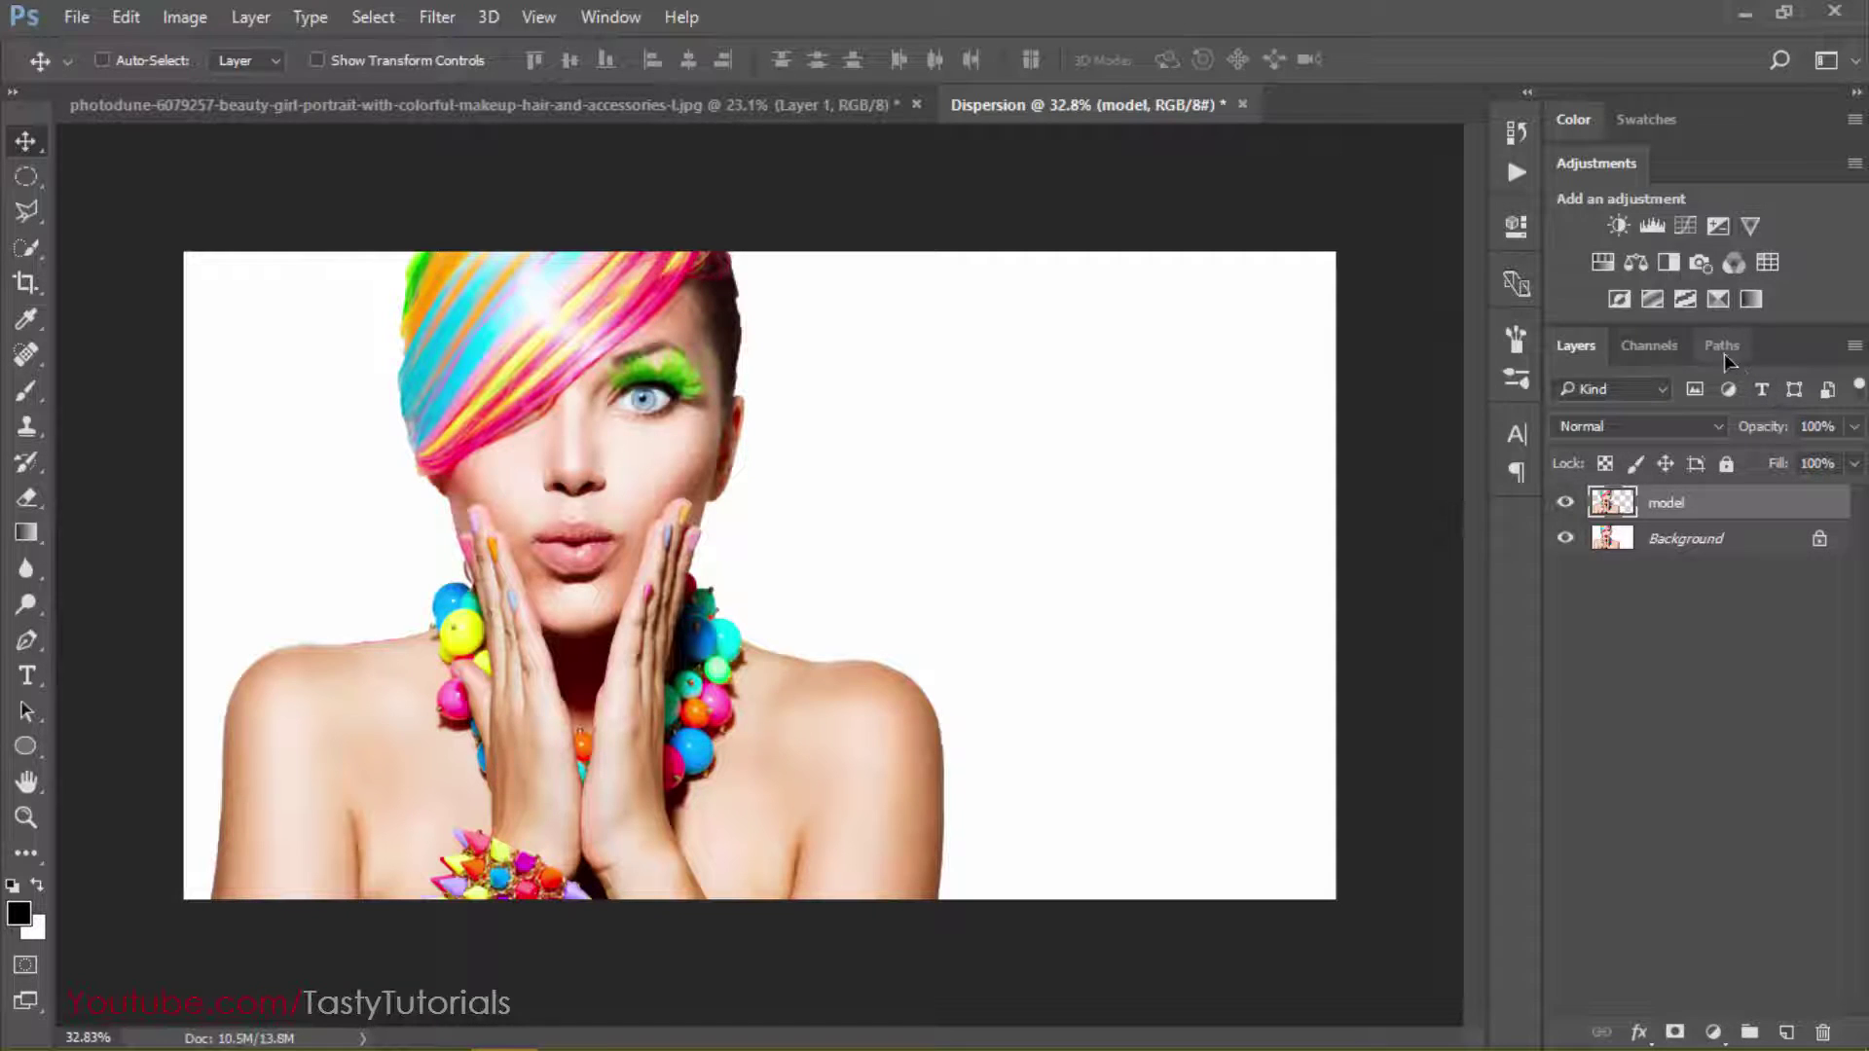
Create a new path in the Dispersion document and name it Path Model
left_click(608, 17)
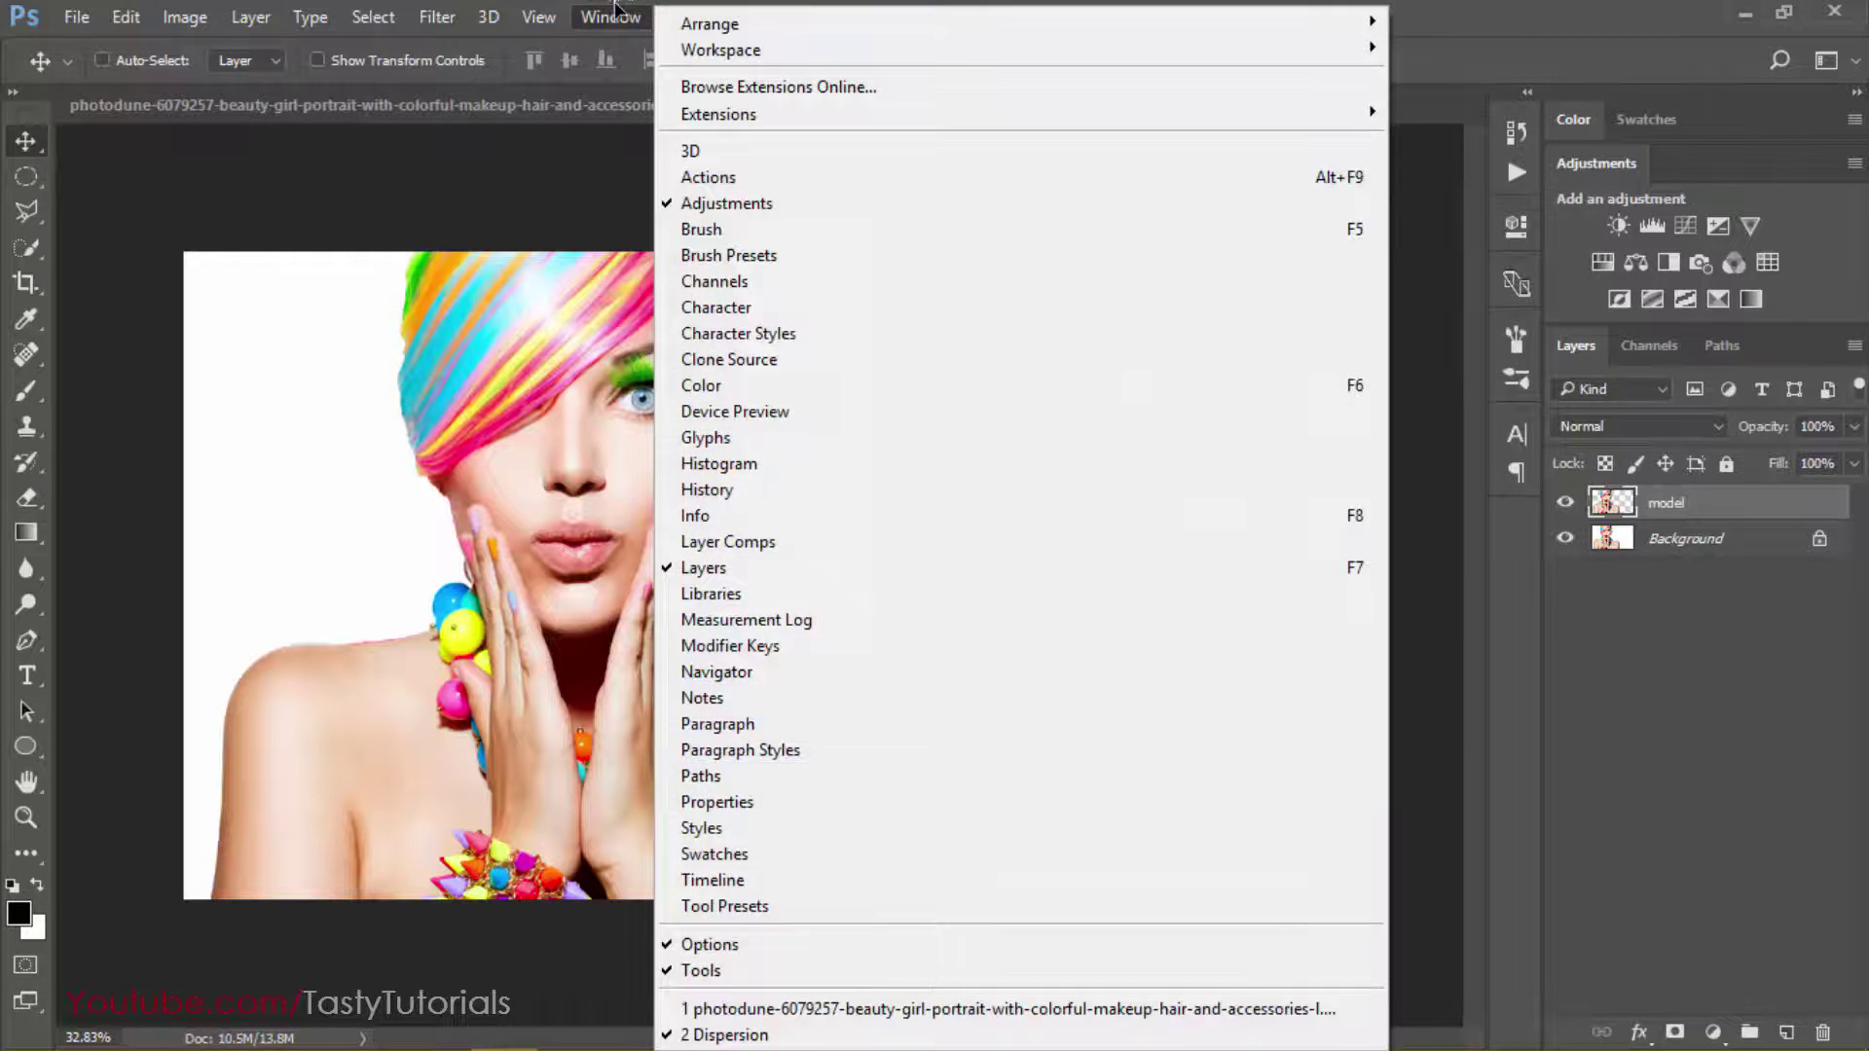
left_click(622, 14)
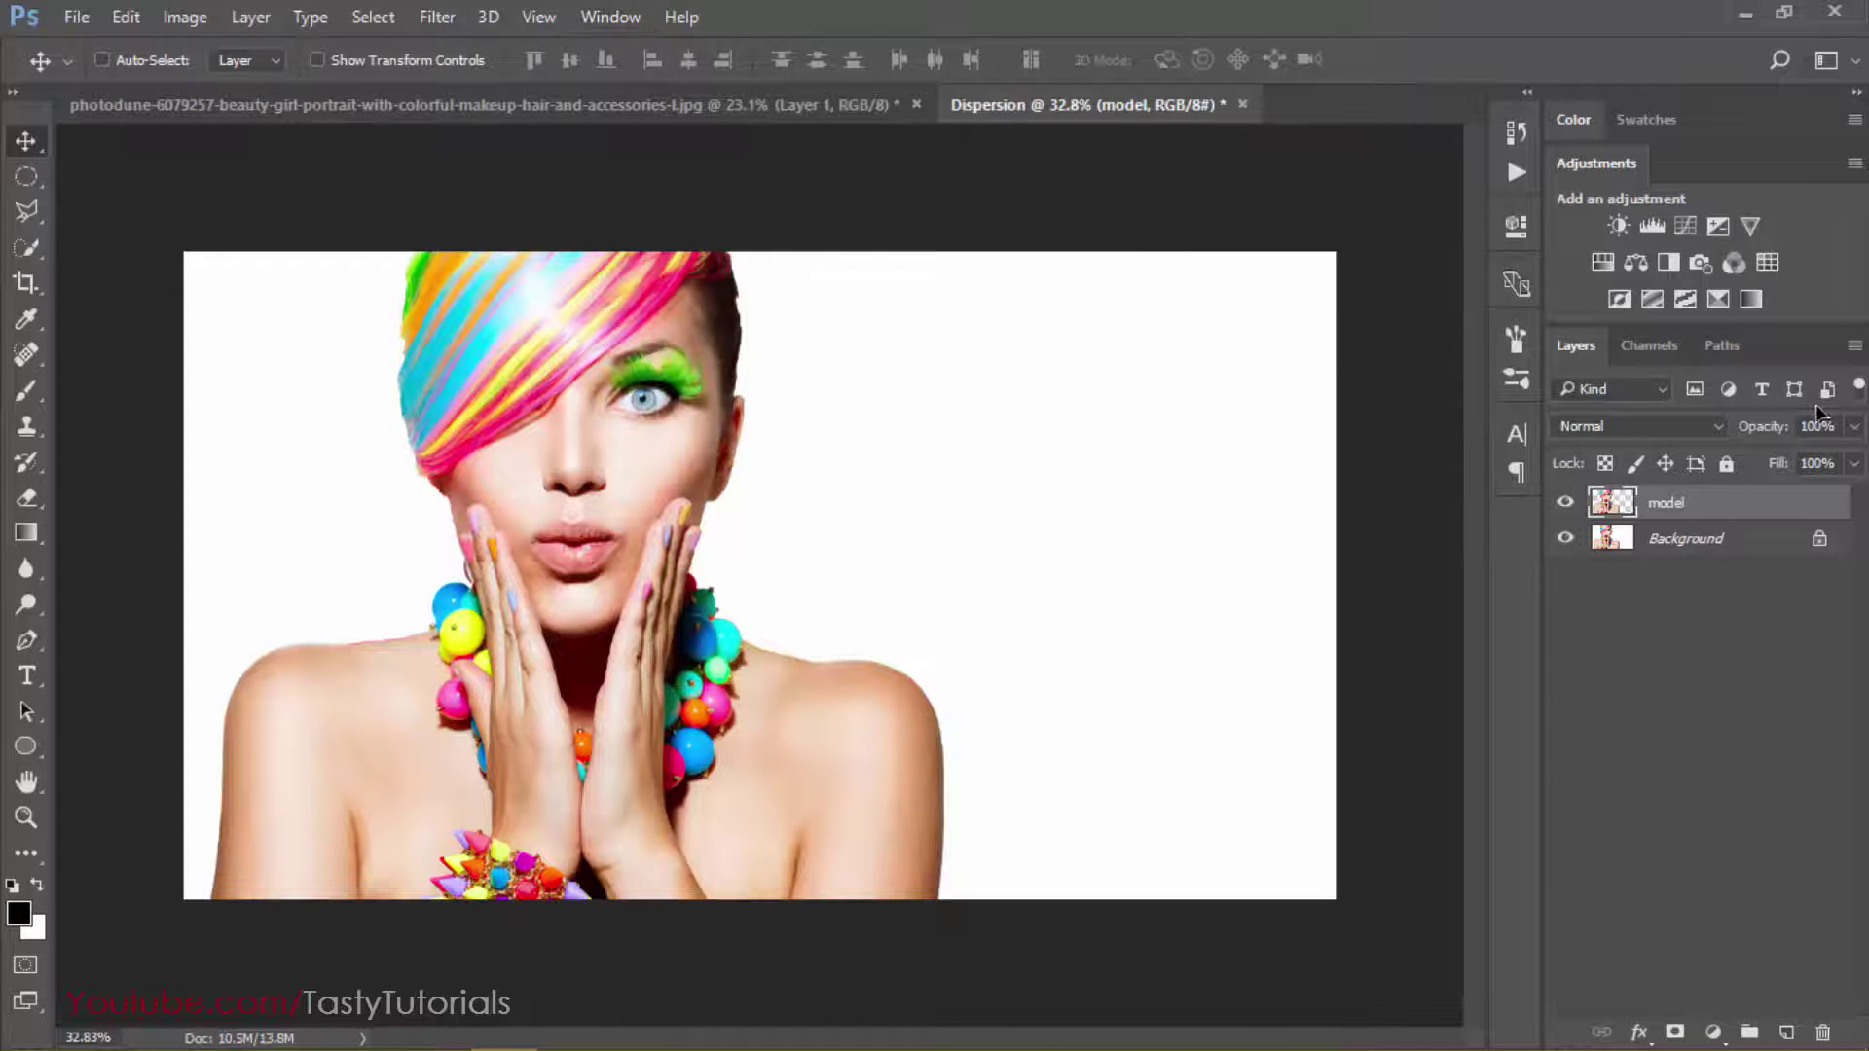
left_click(1723, 345)
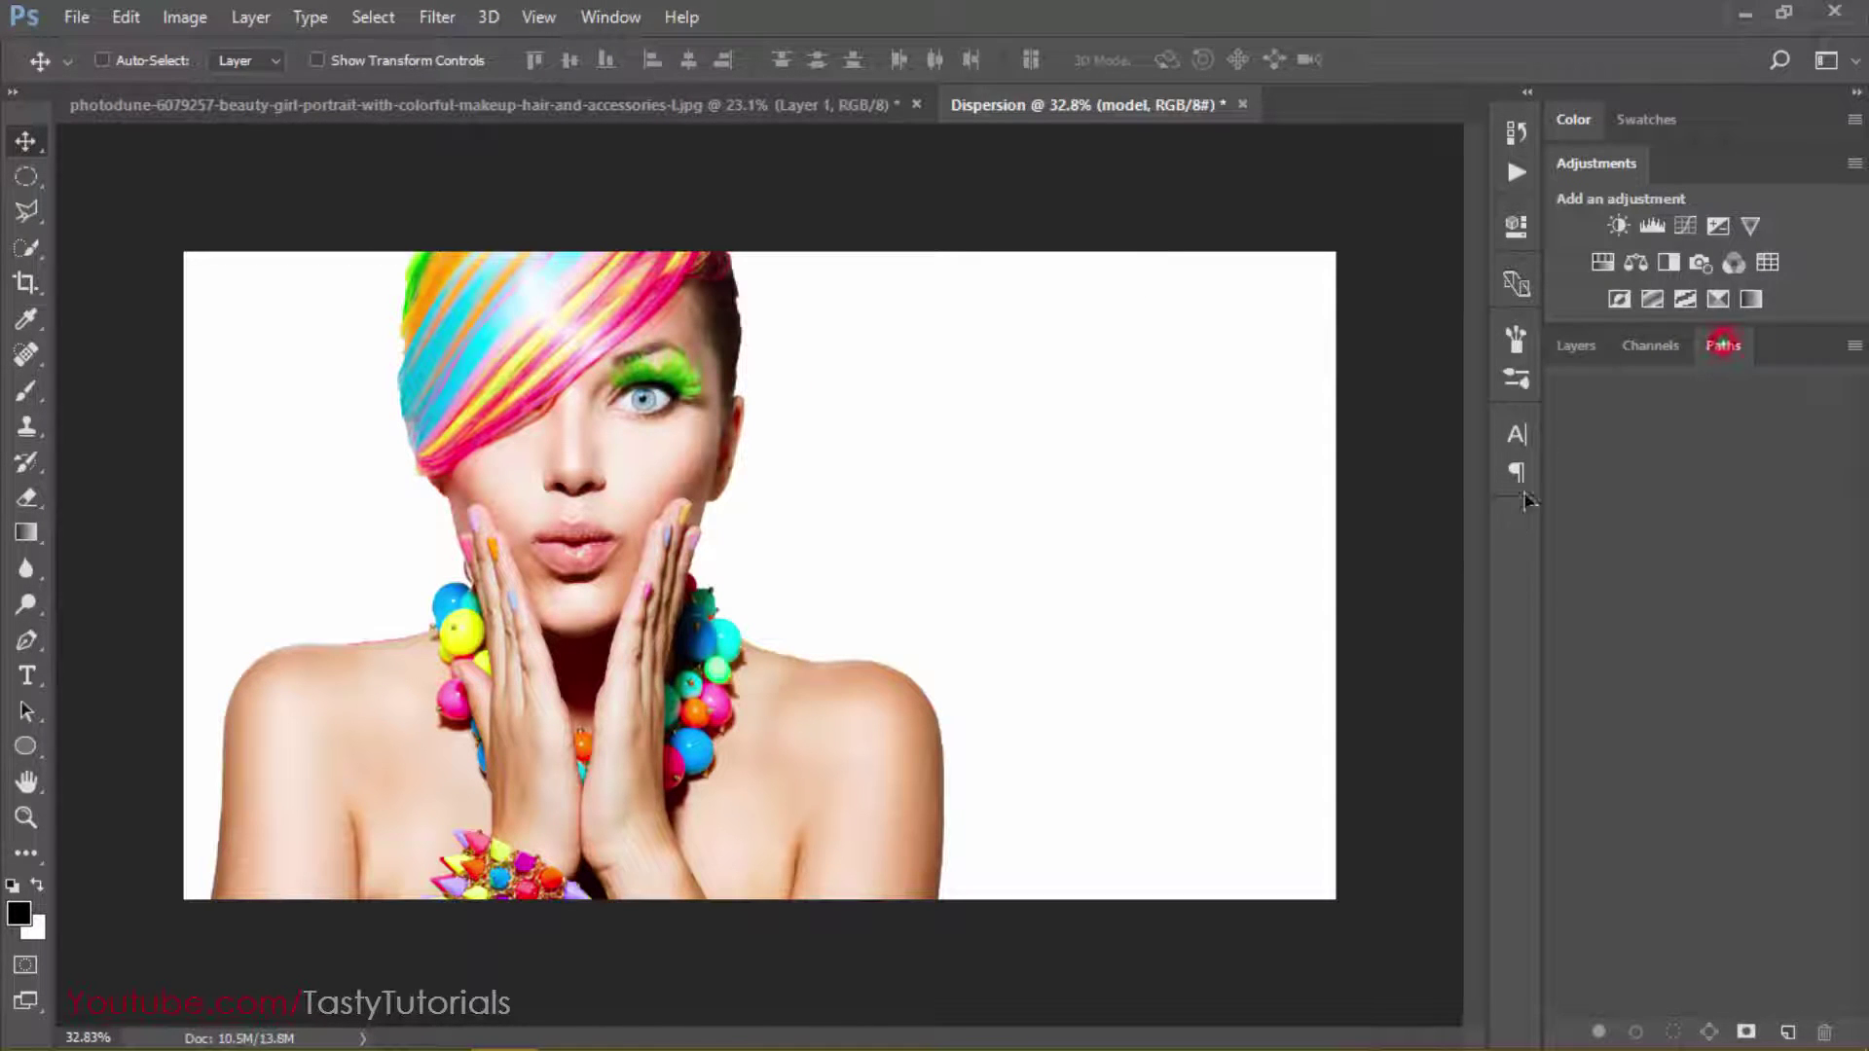
left_click(1781, 1031)
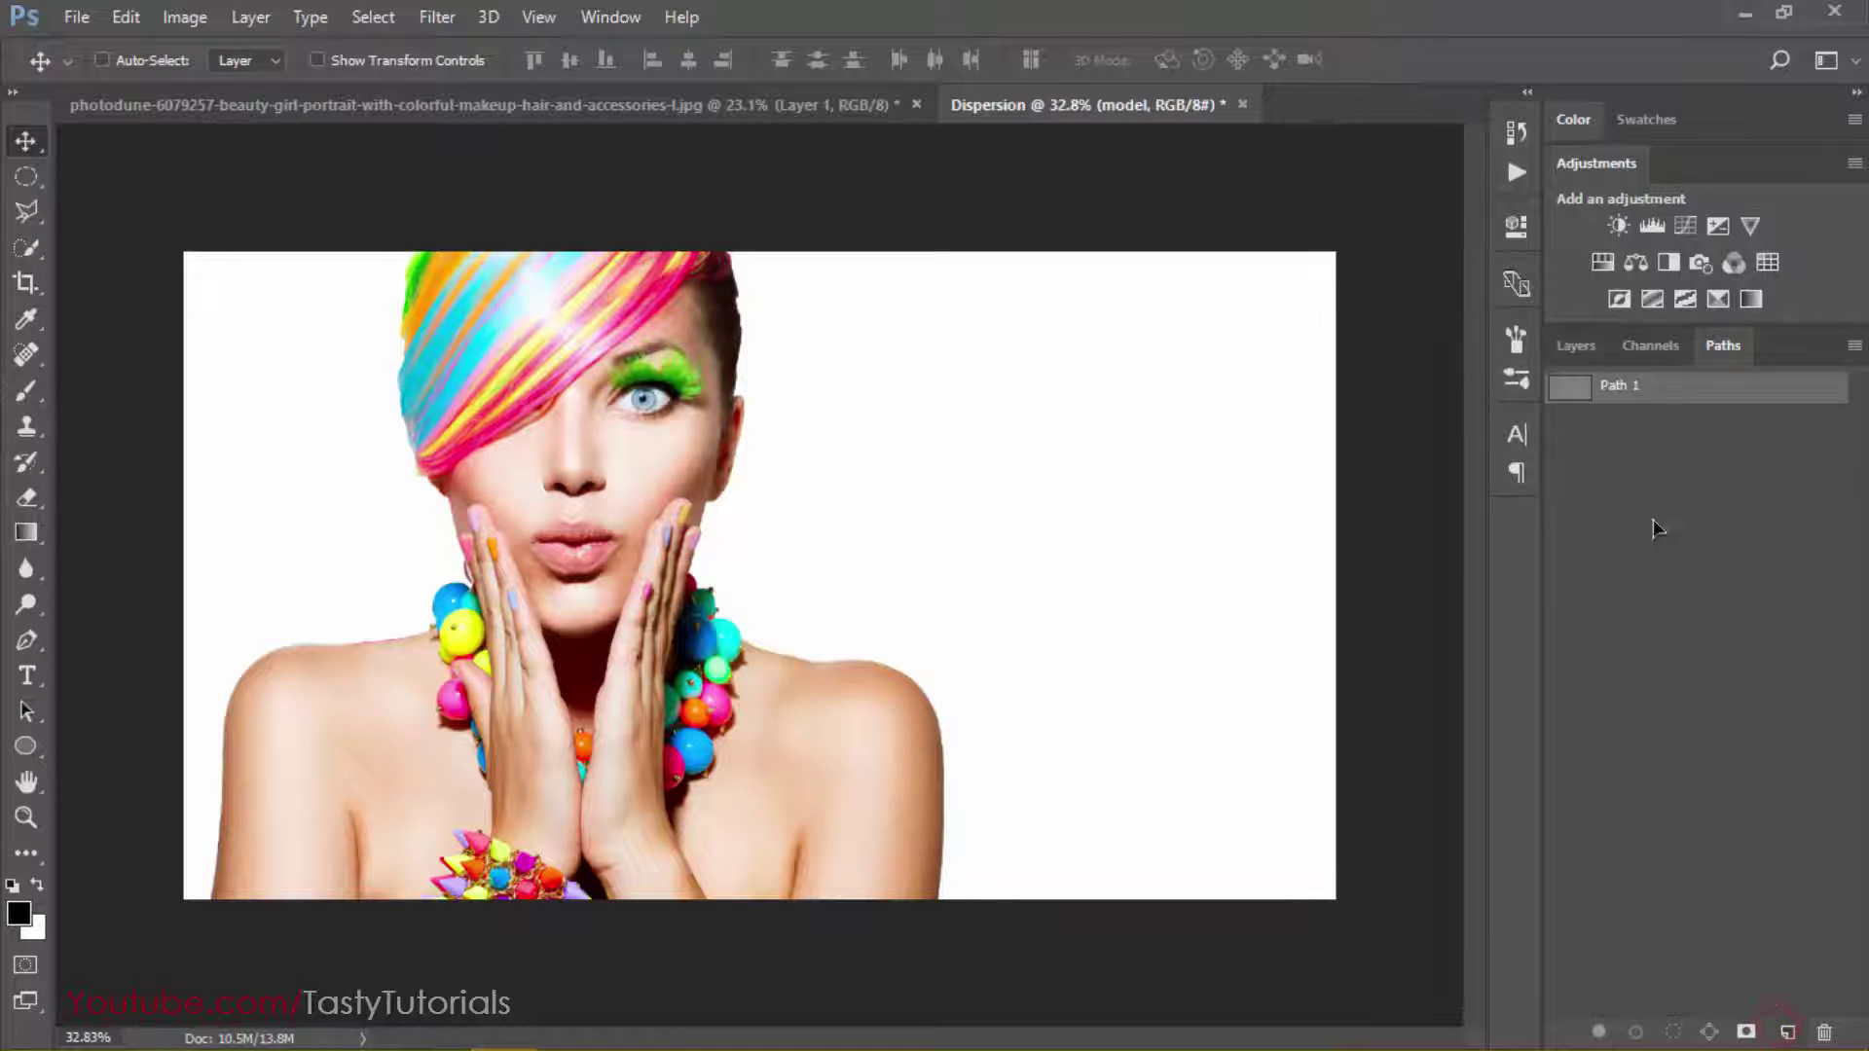
double_click(1628, 387)
left_click(1651, 387)
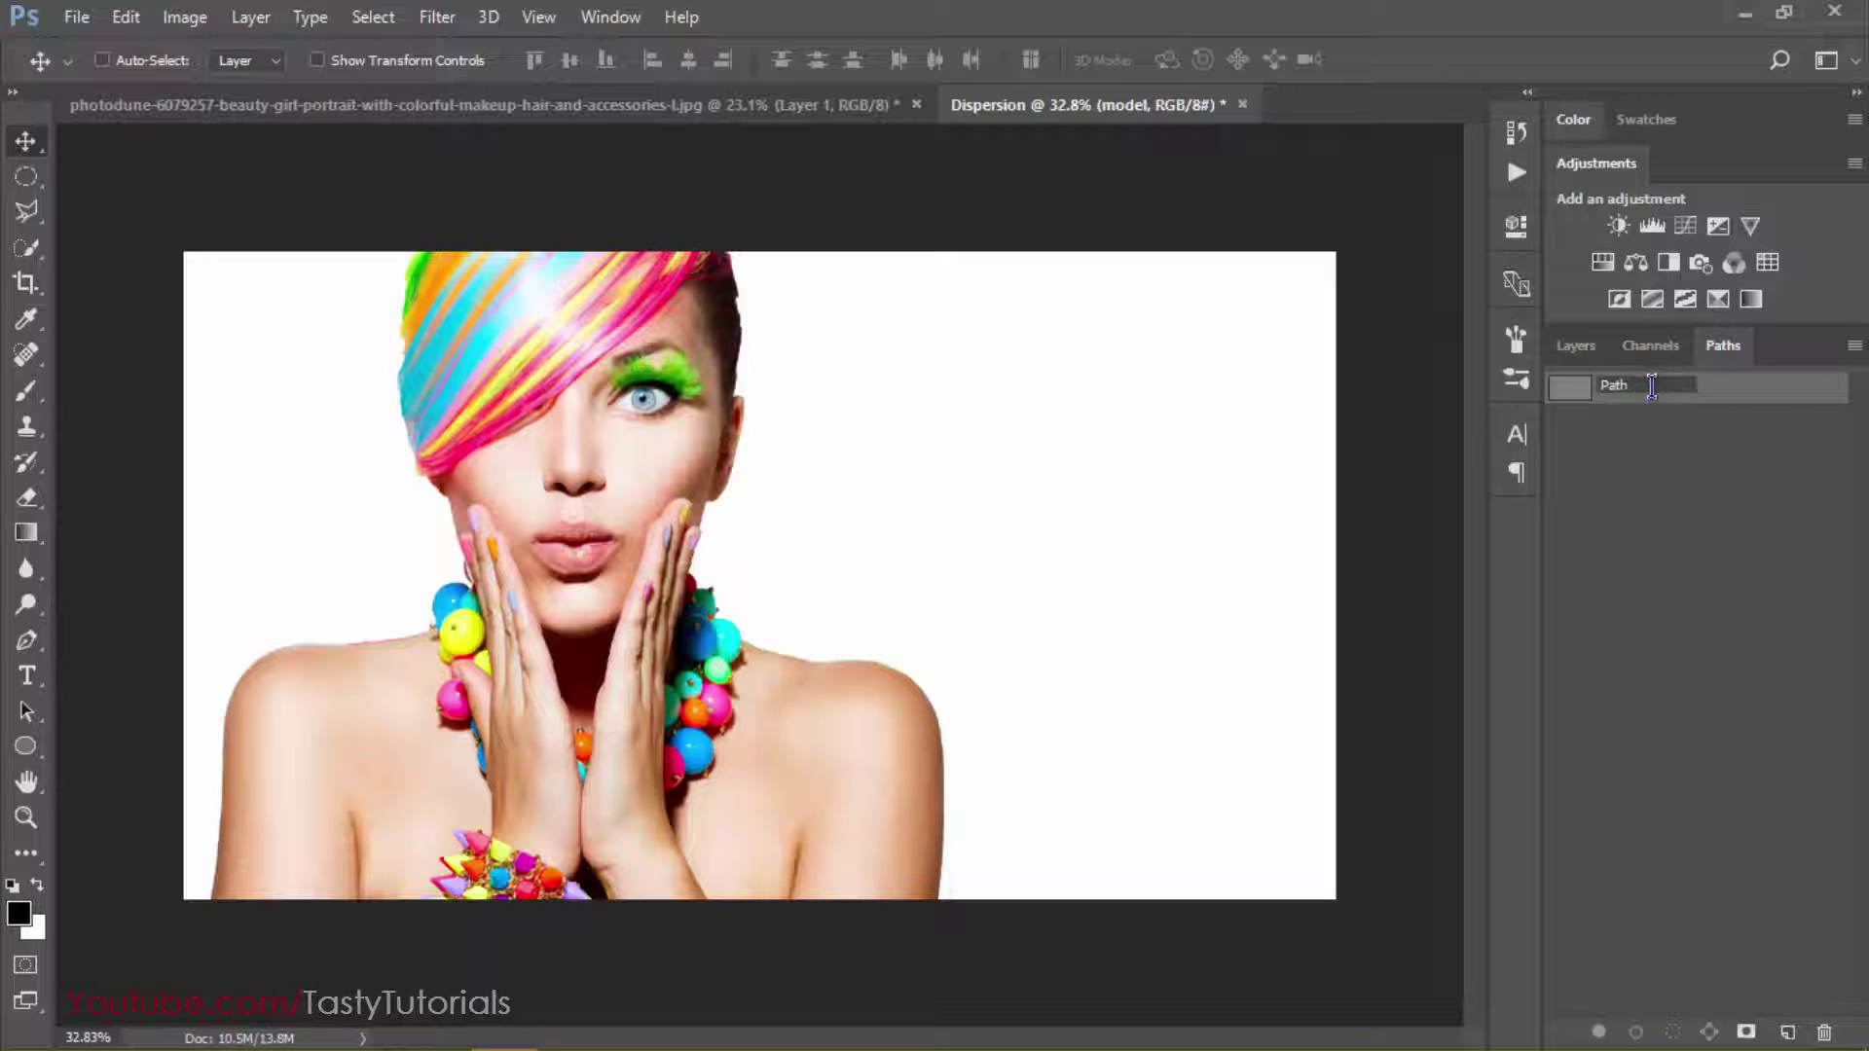
type("Model")
key("Return")
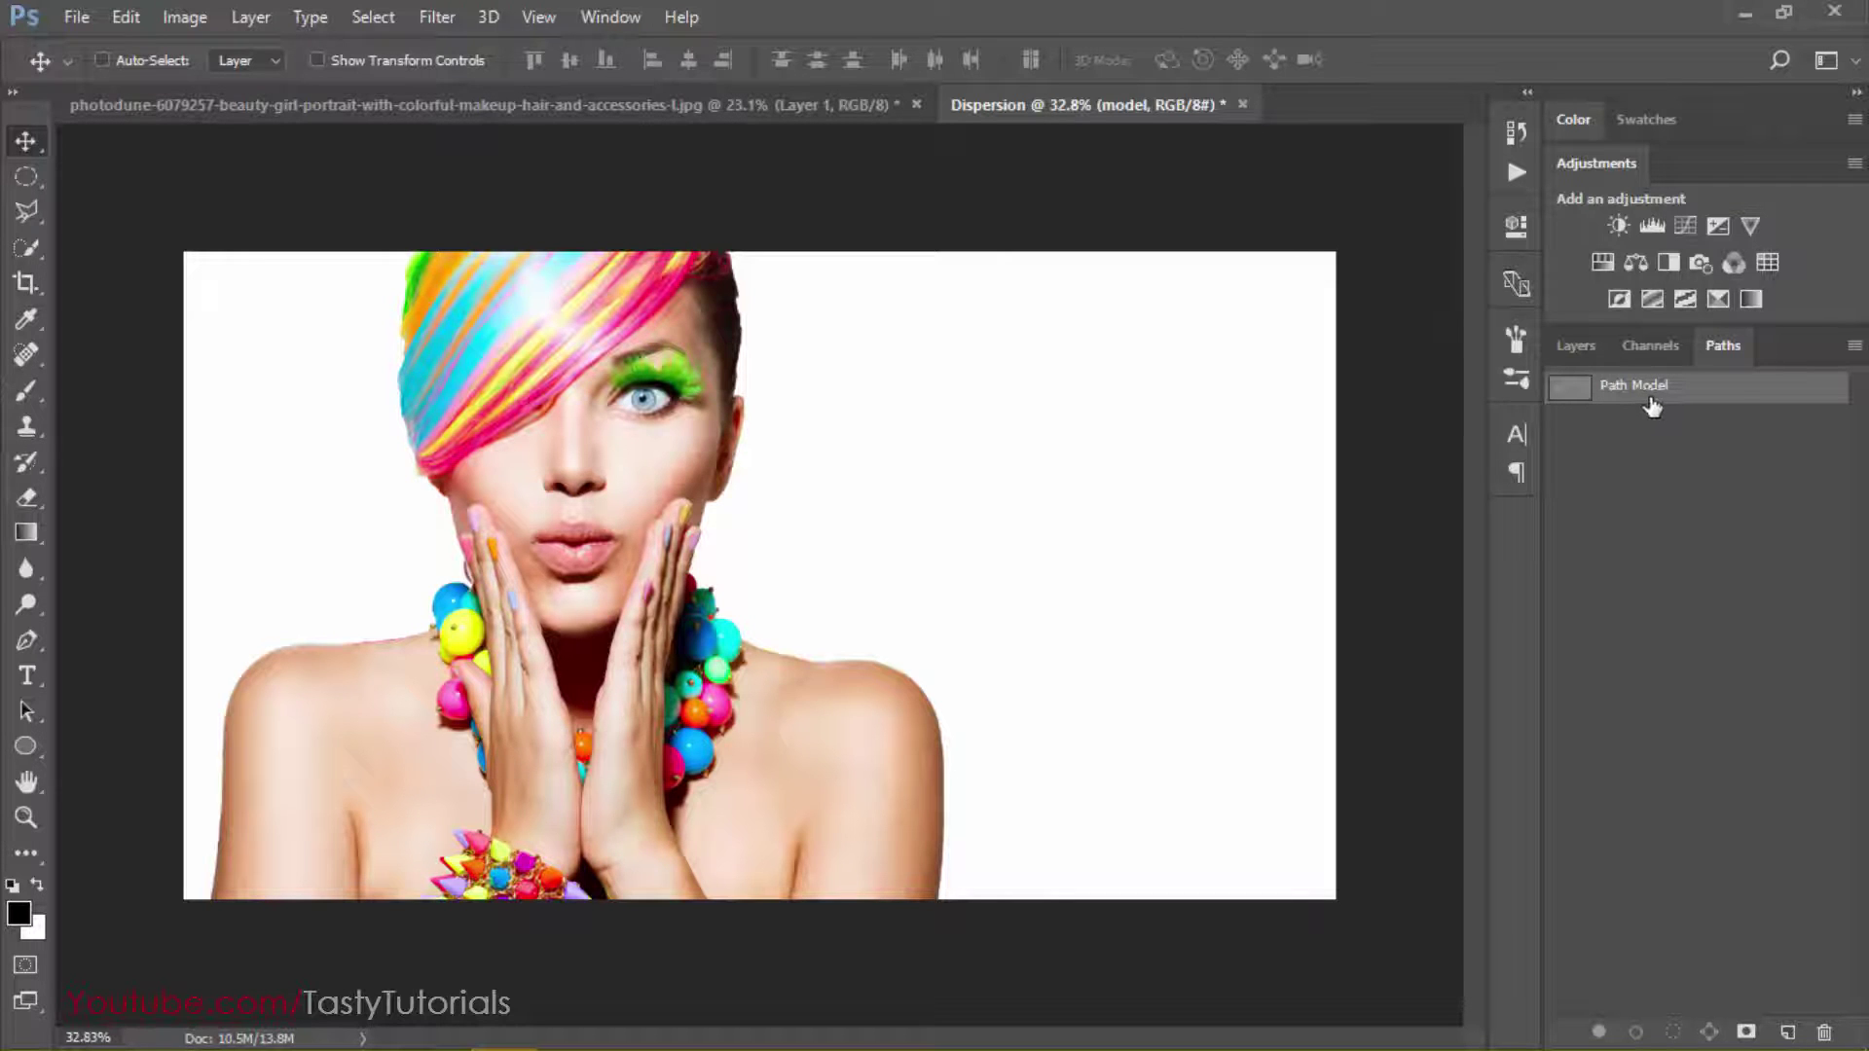
With the Pen tool in Path mode, trace closely spaced points along the dark hair edge from the canvas's upper edge to the ear
key("p")
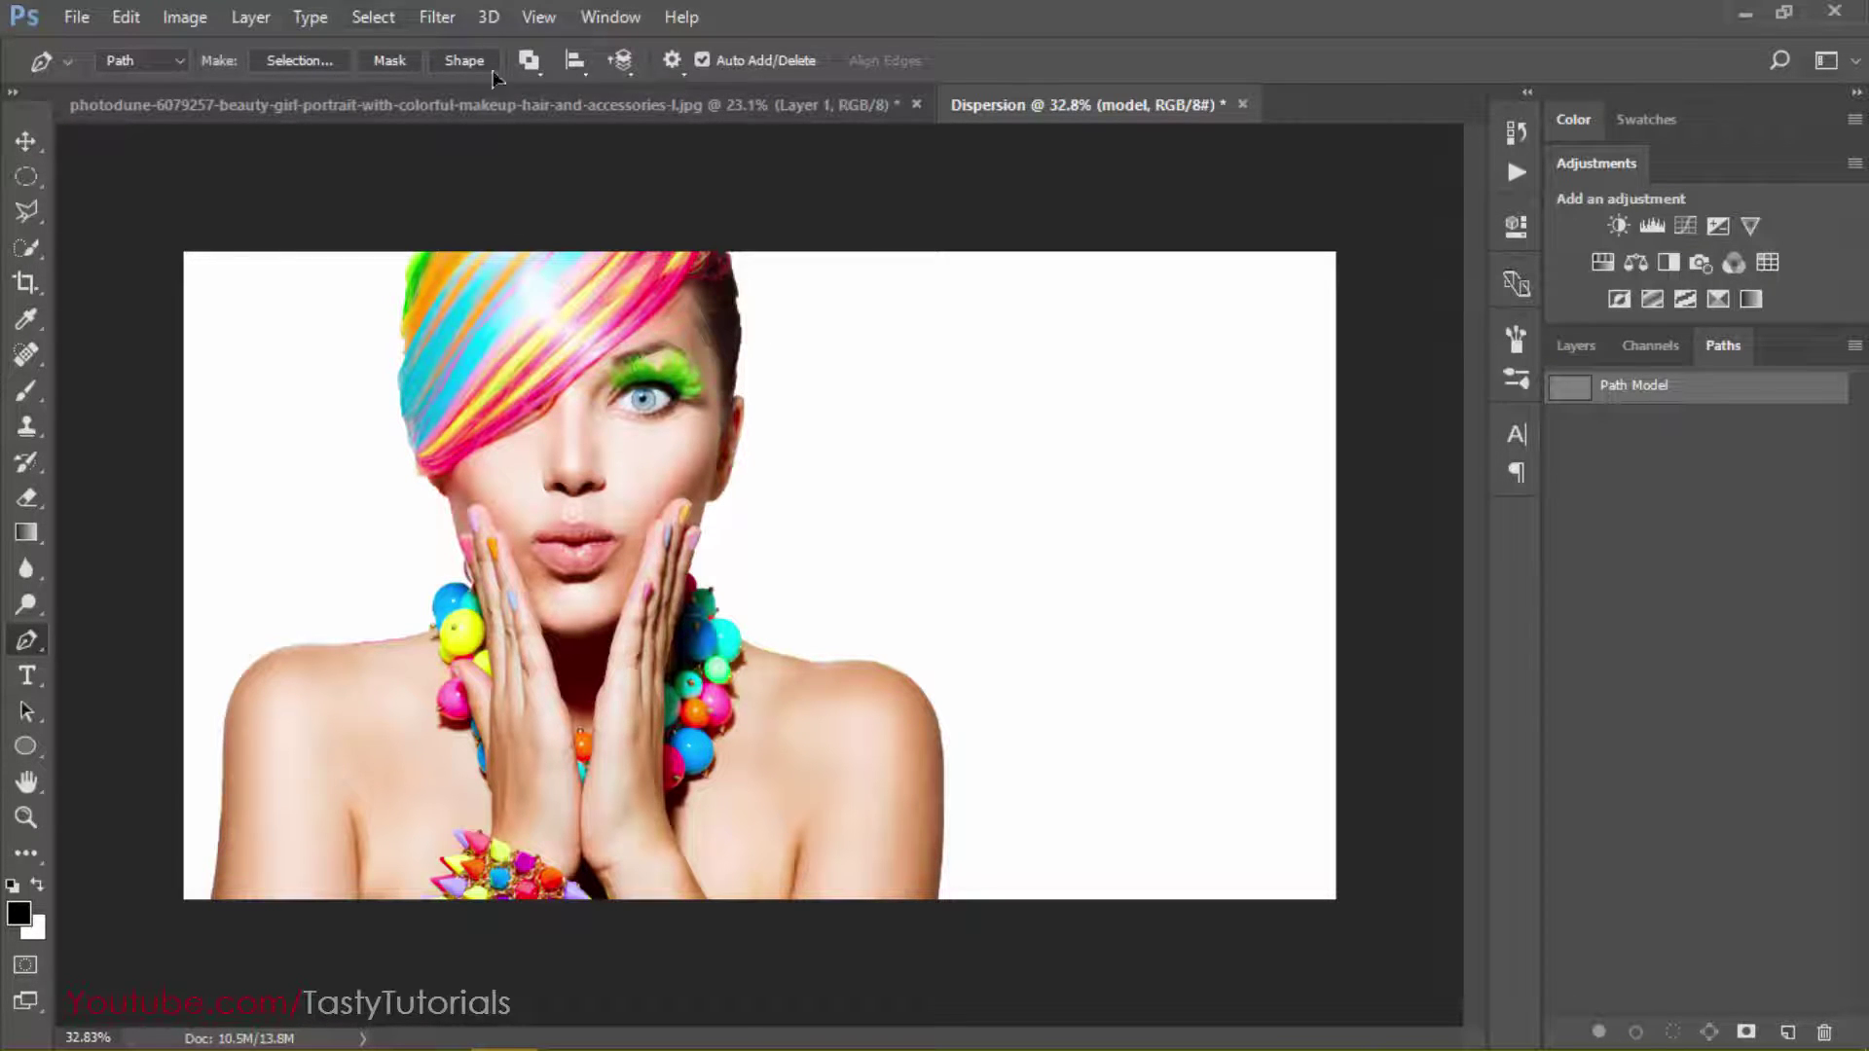
scroll(793, 277, "up", 2)
scroll(798, 292, "down", 3)
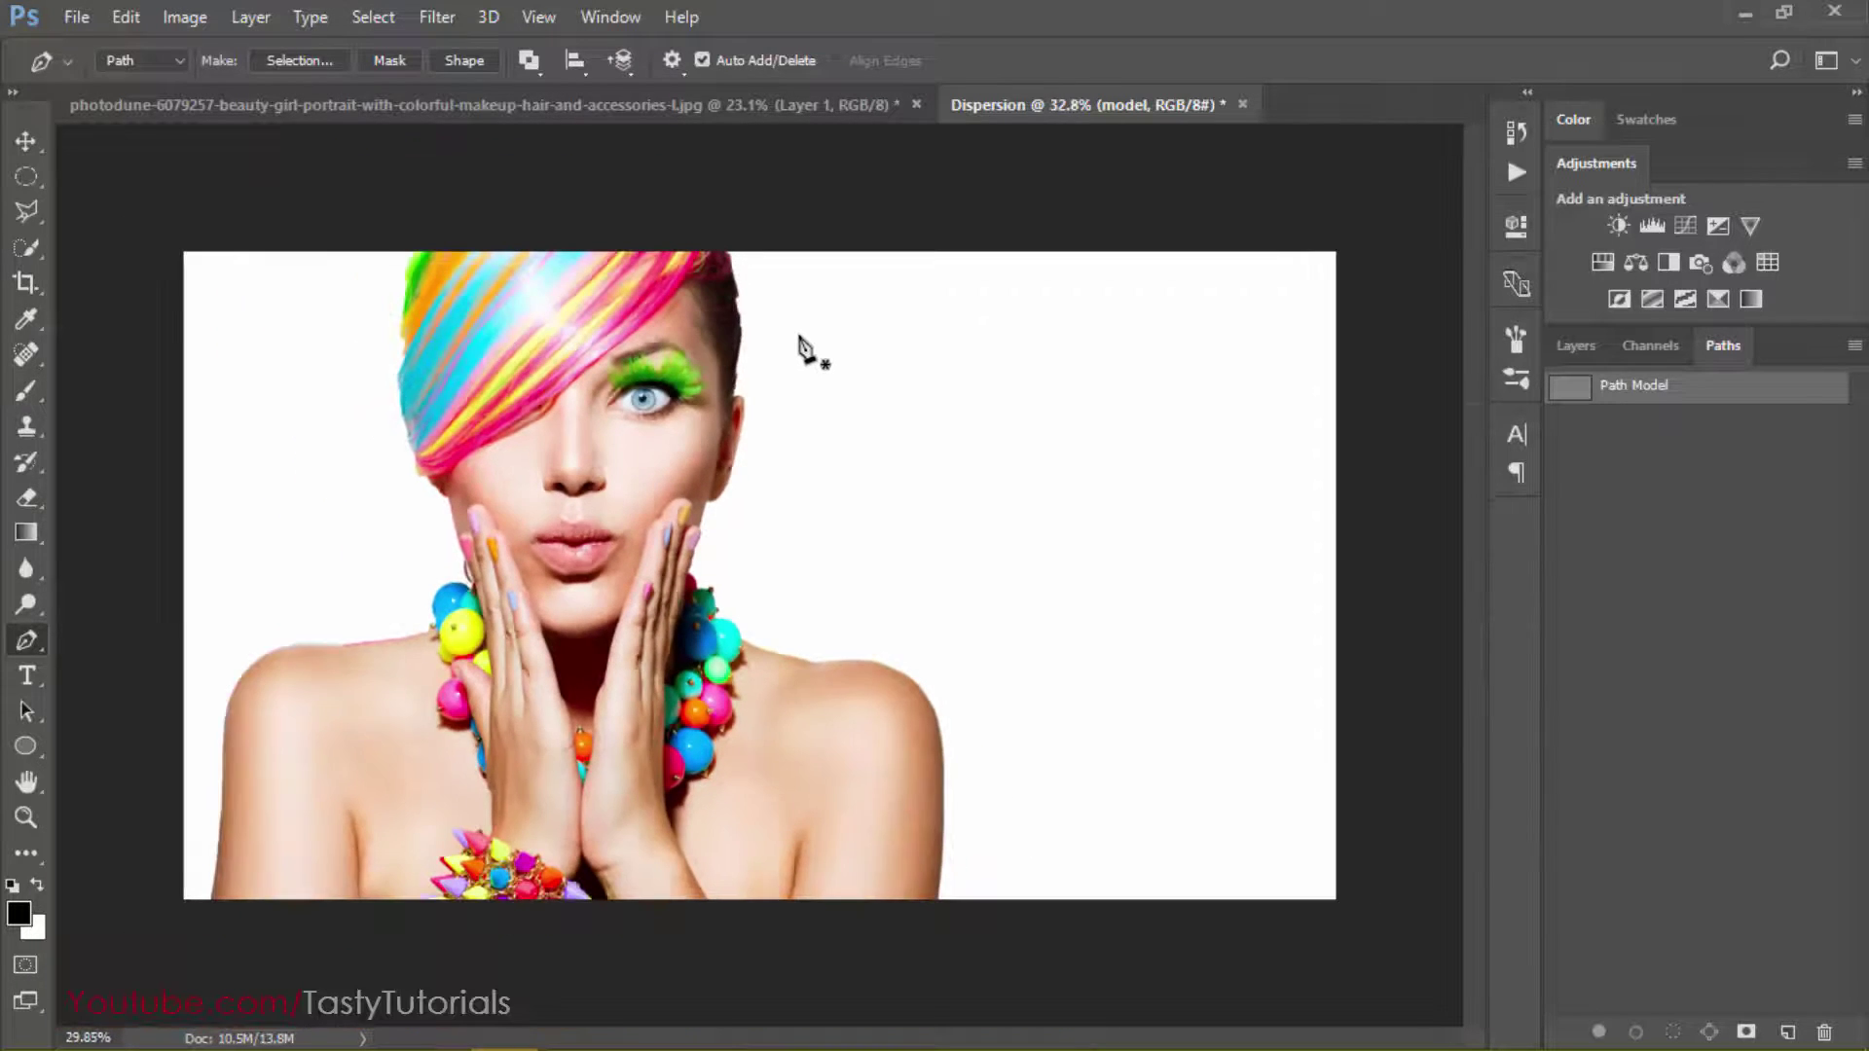
scroll(742, 313, "up", 2)
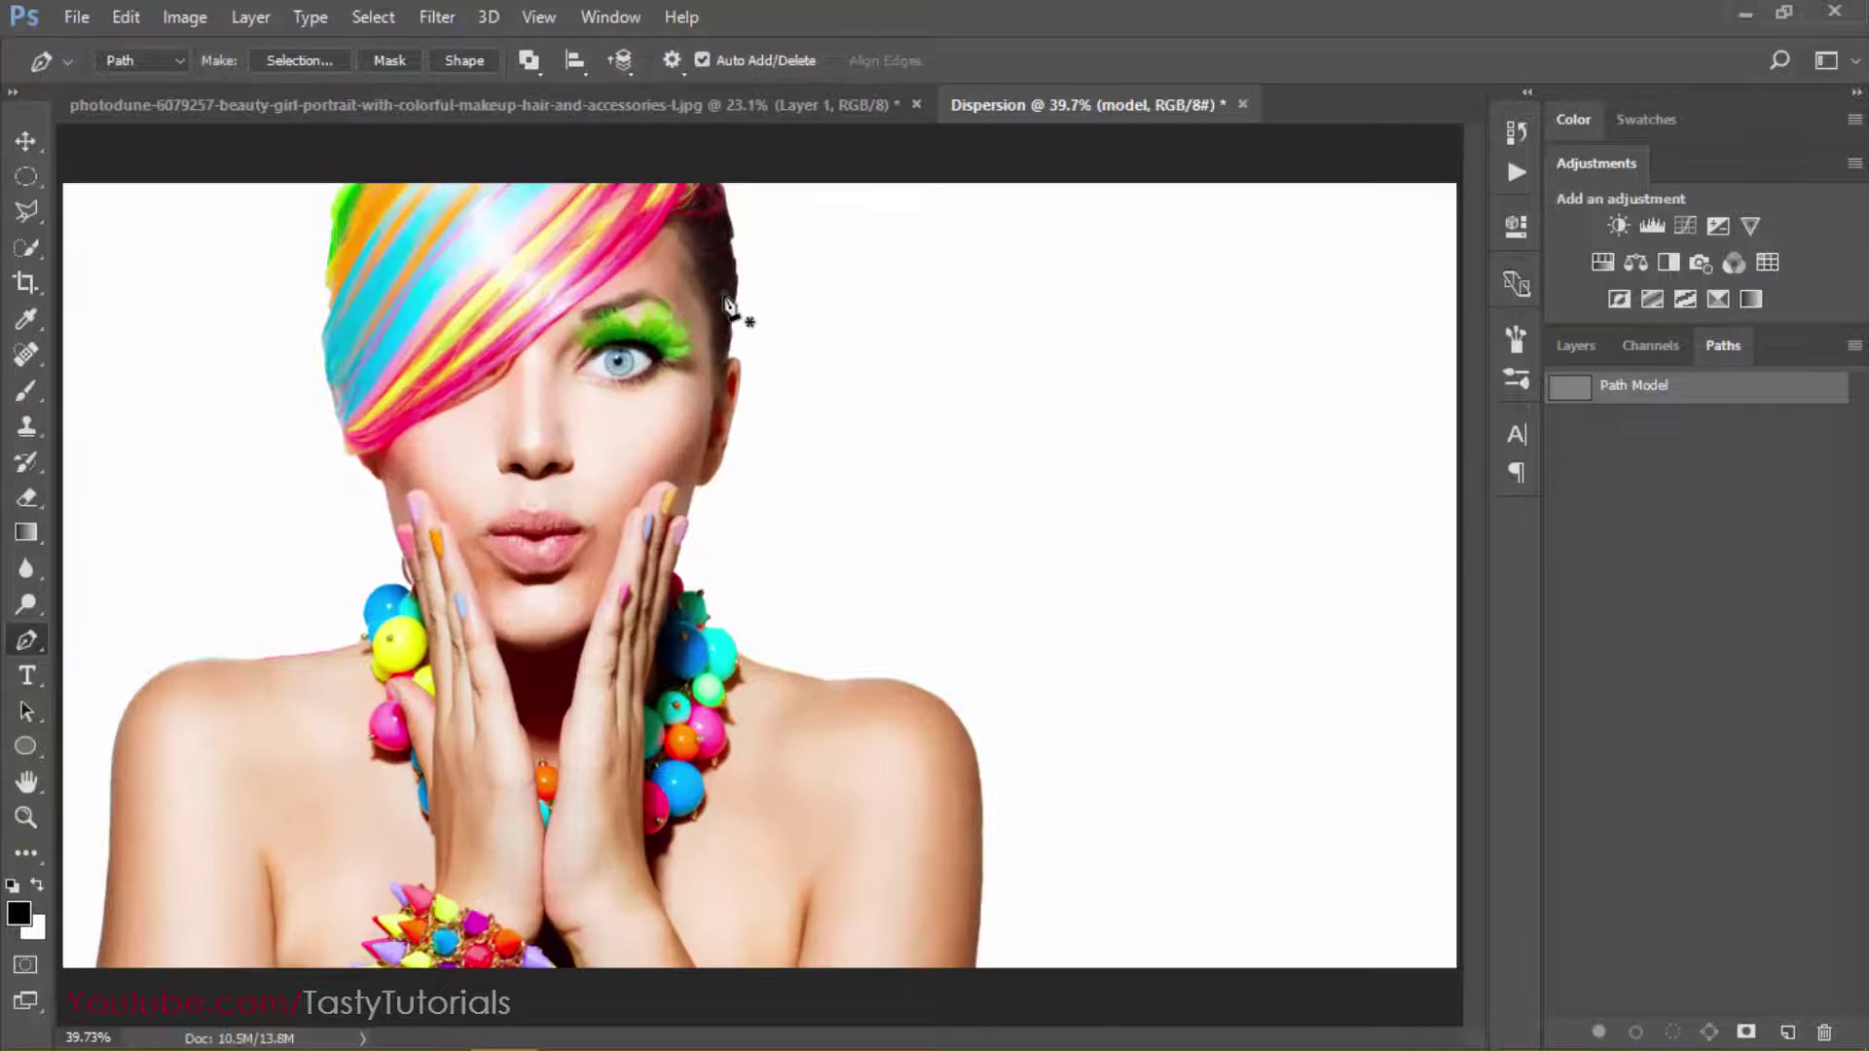
left_click(716, 187)
left_click(721, 210)
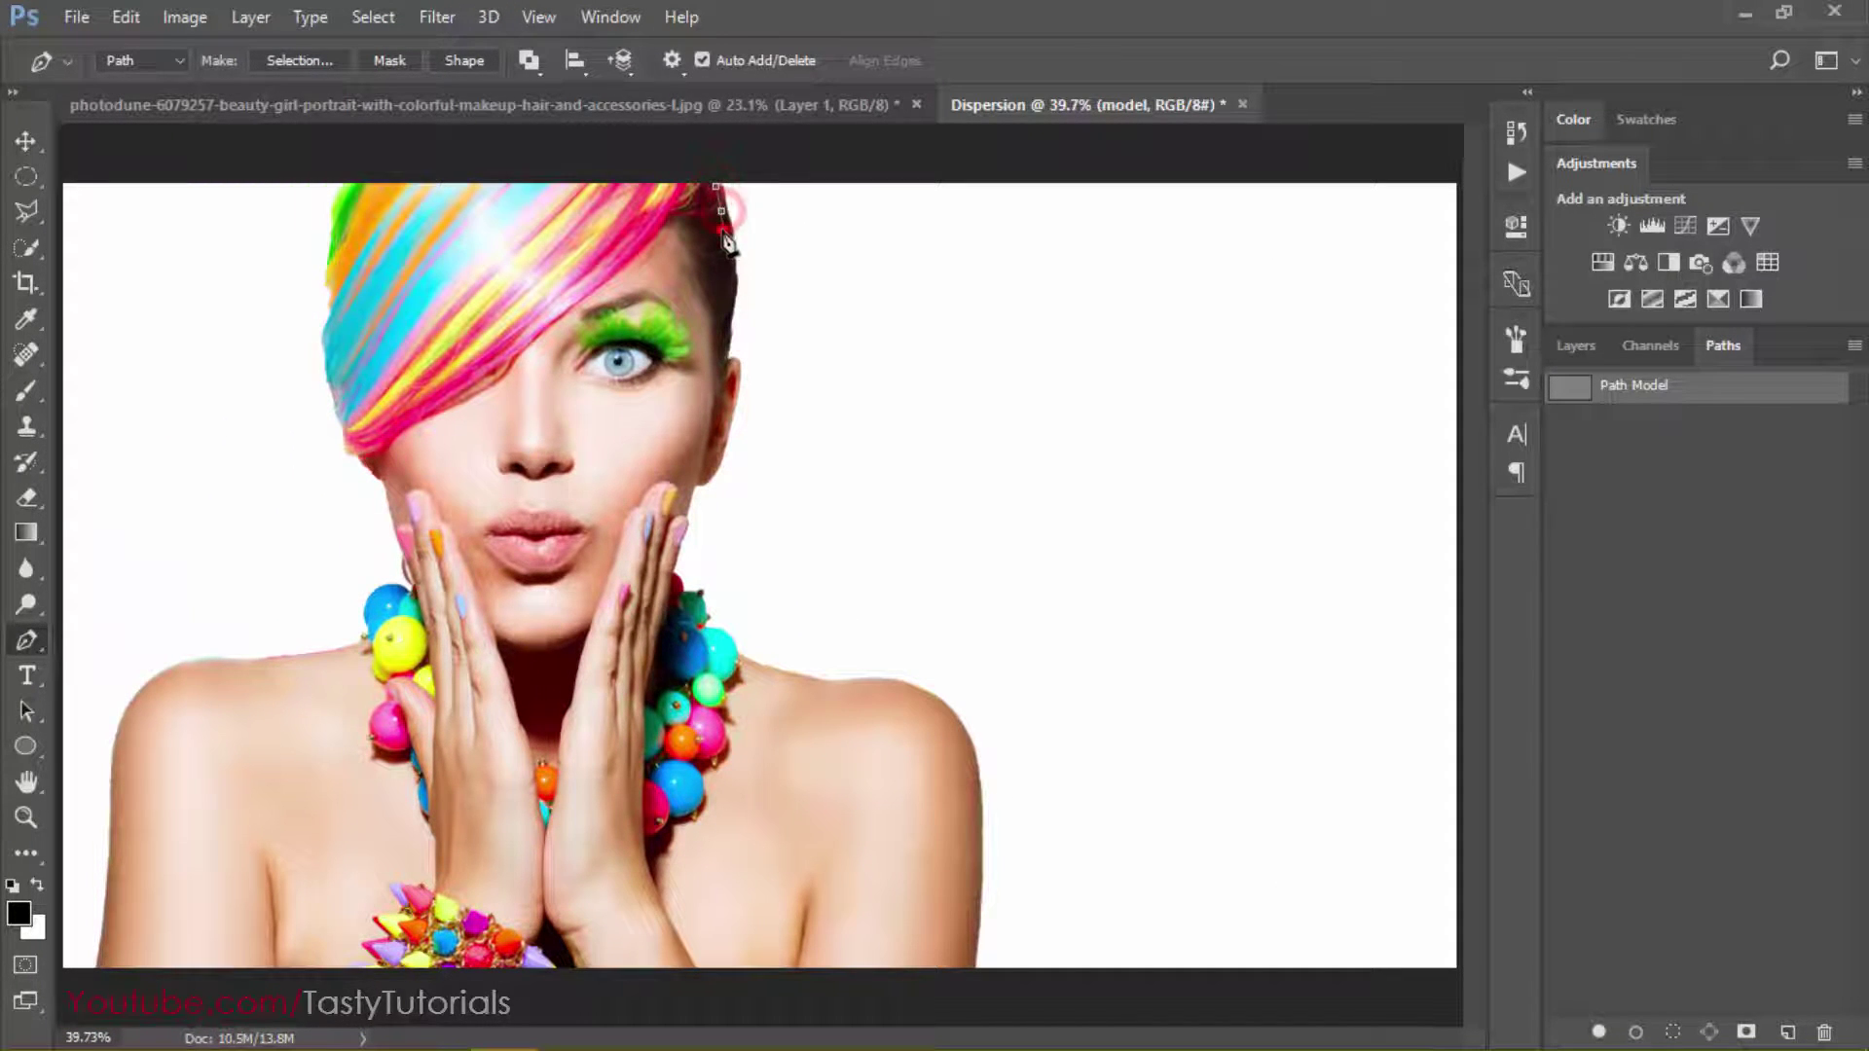
left_click(723, 230)
left_click(724, 241)
left_click(726, 258)
left_click(729, 275)
left_click(729, 290)
left_click(729, 306)
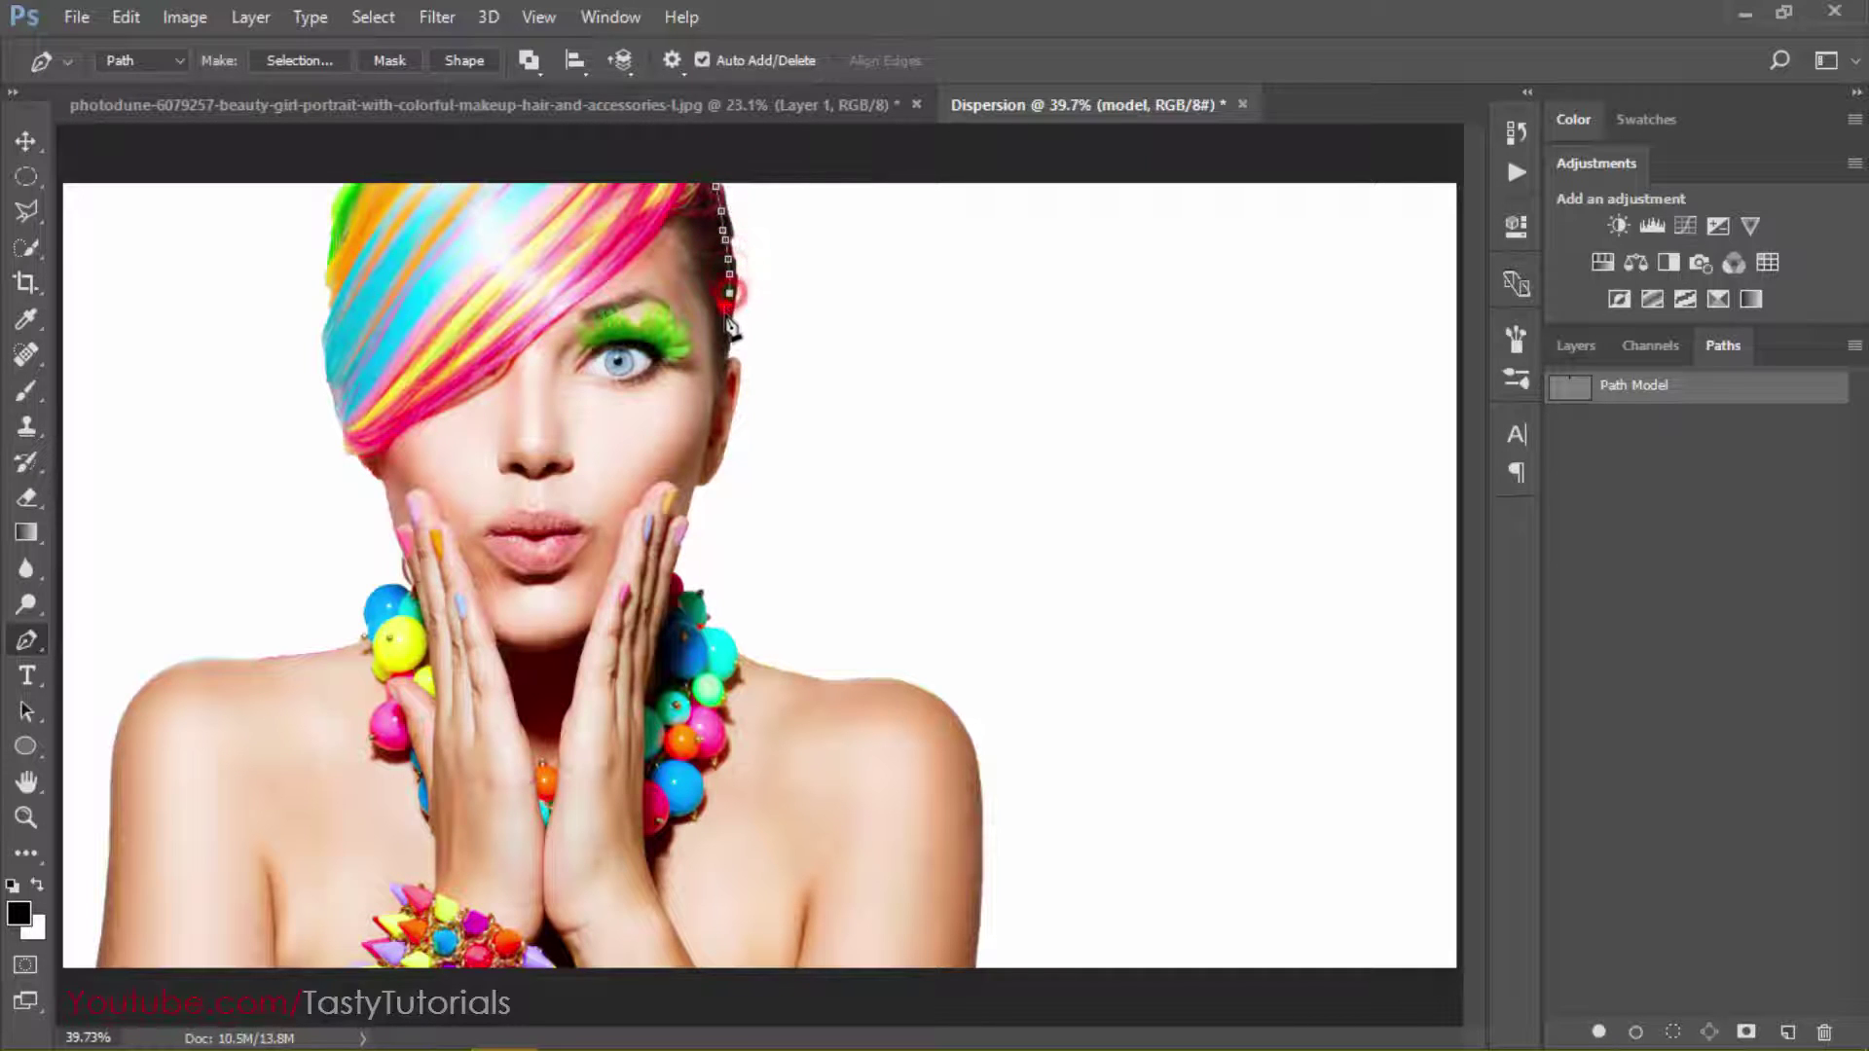
left_click(727, 321)
left_click(724, 337)
left_click(721, 352)
left_click(717, 368)
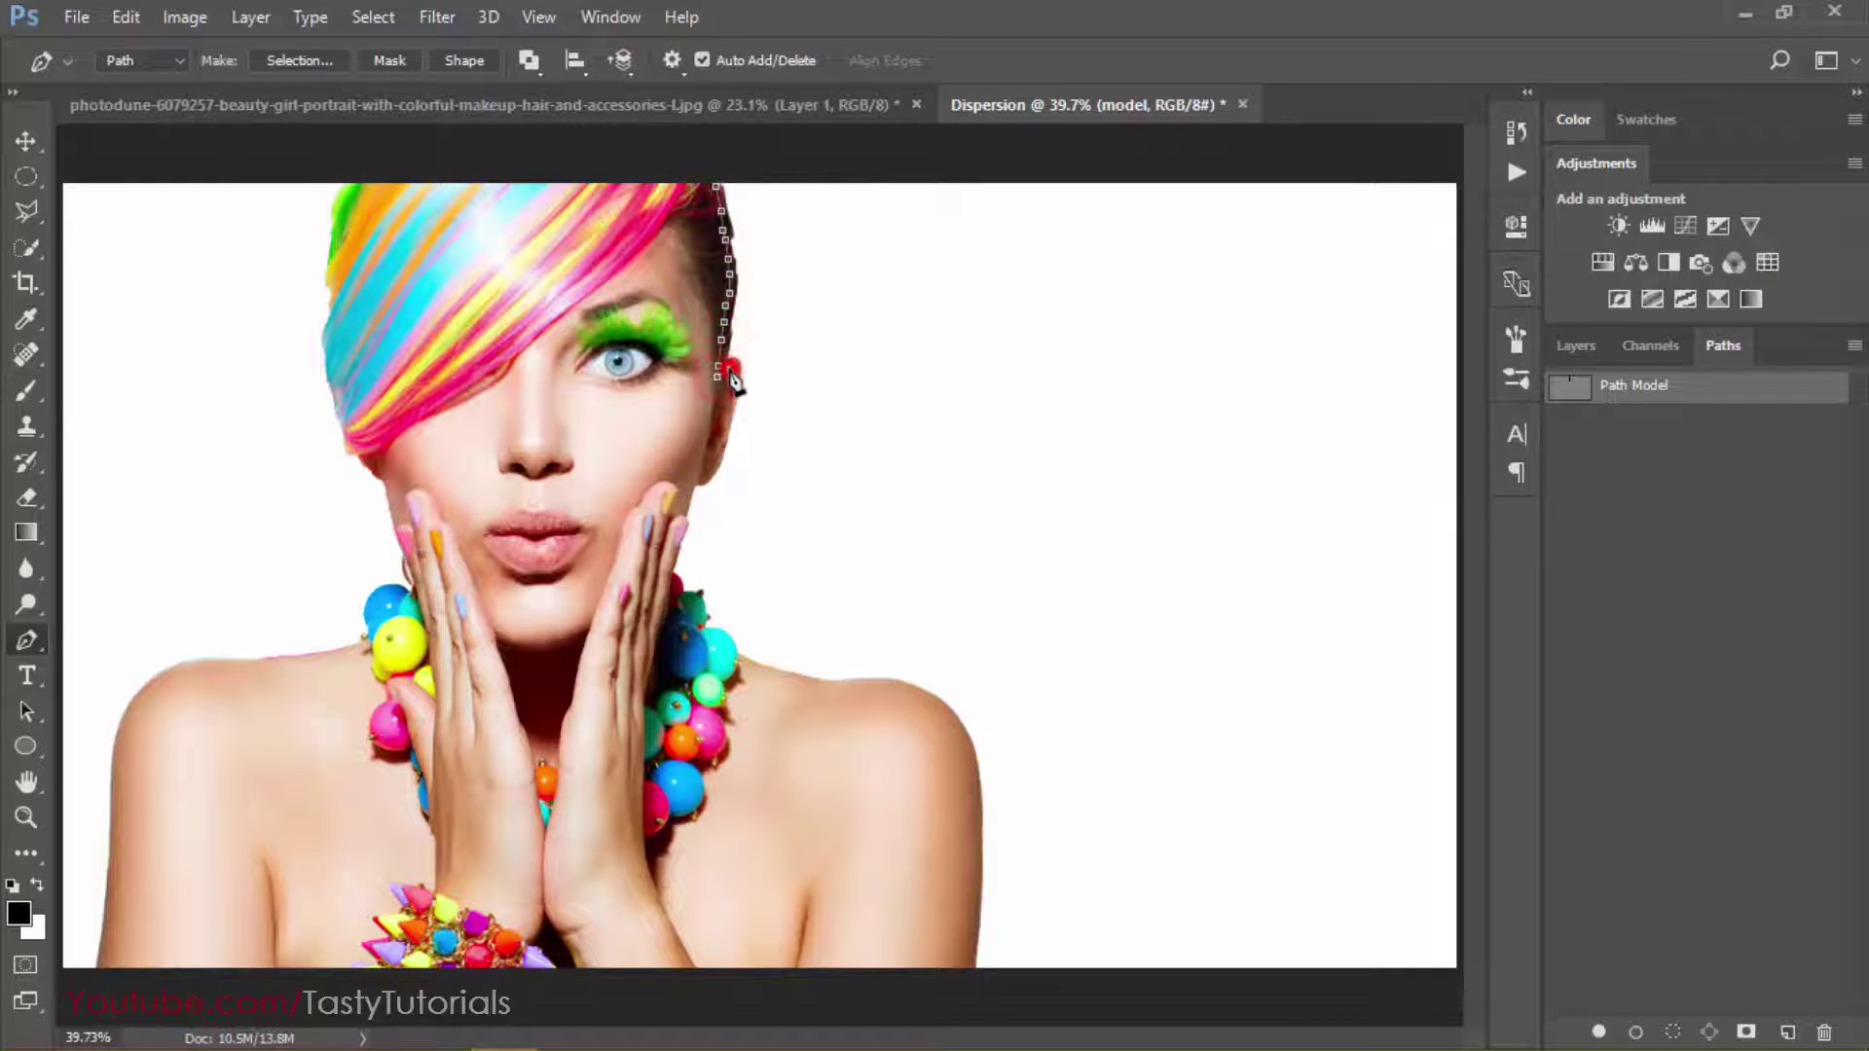
Continue Path Model around the outer edge of the ear down to the earlobe
left_click(734, 382)
left_click(735, 396)
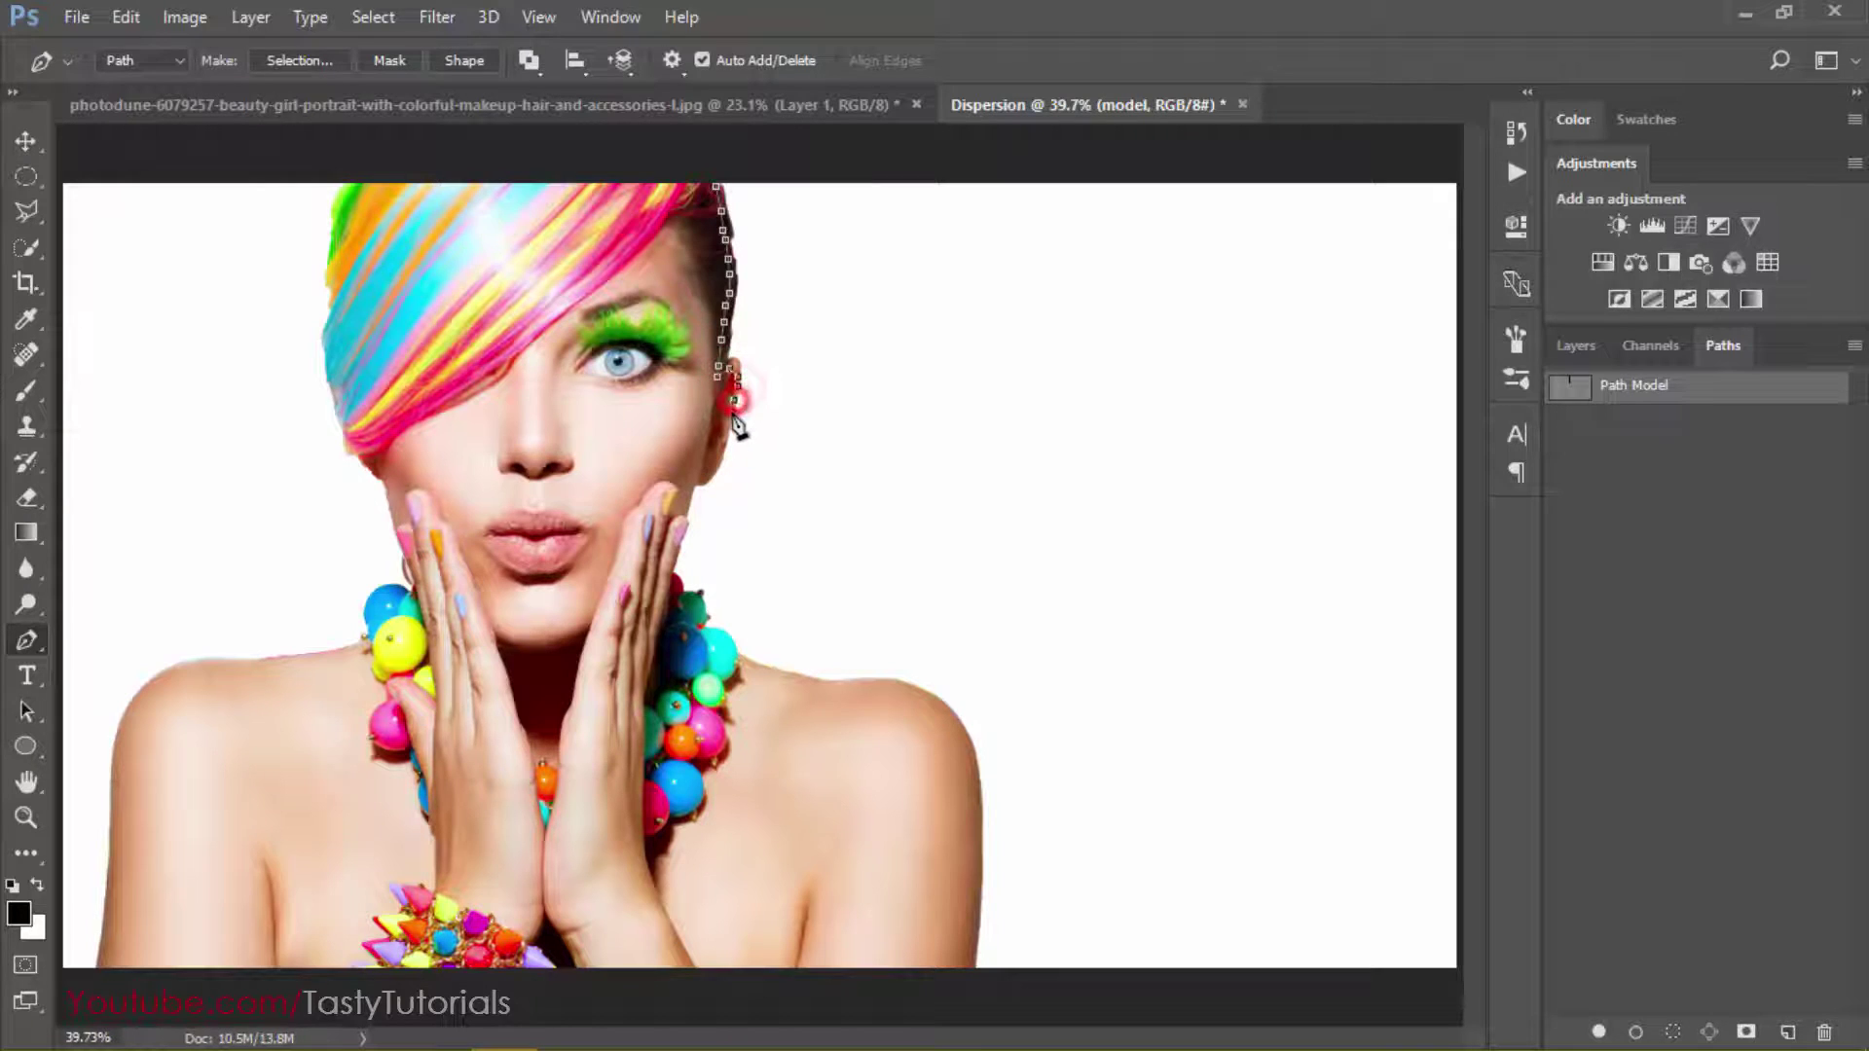
left_click(733, 409)
left_click(732, 423)
left_click(731, 436)
left_click(729, 449)
left_click(727, 463)
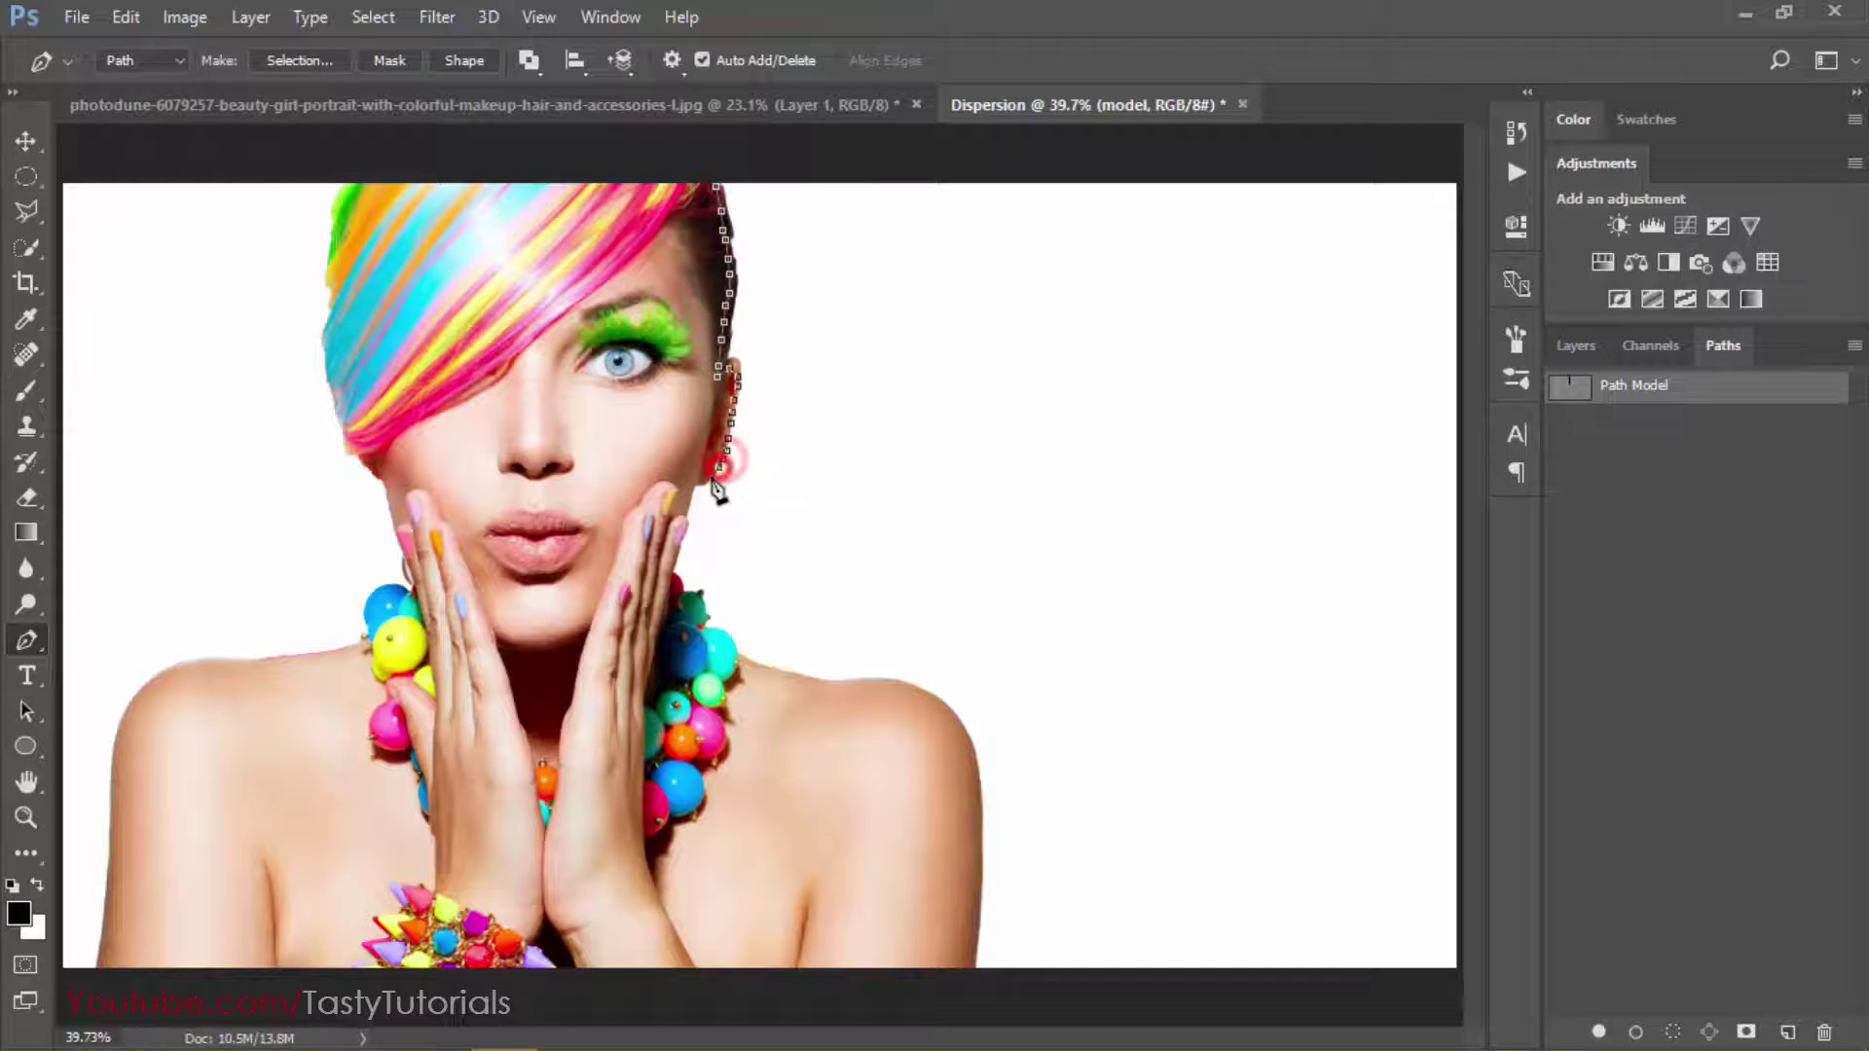
left_click(724, 474)
left_click(716, 481)
left_click(704, 486)
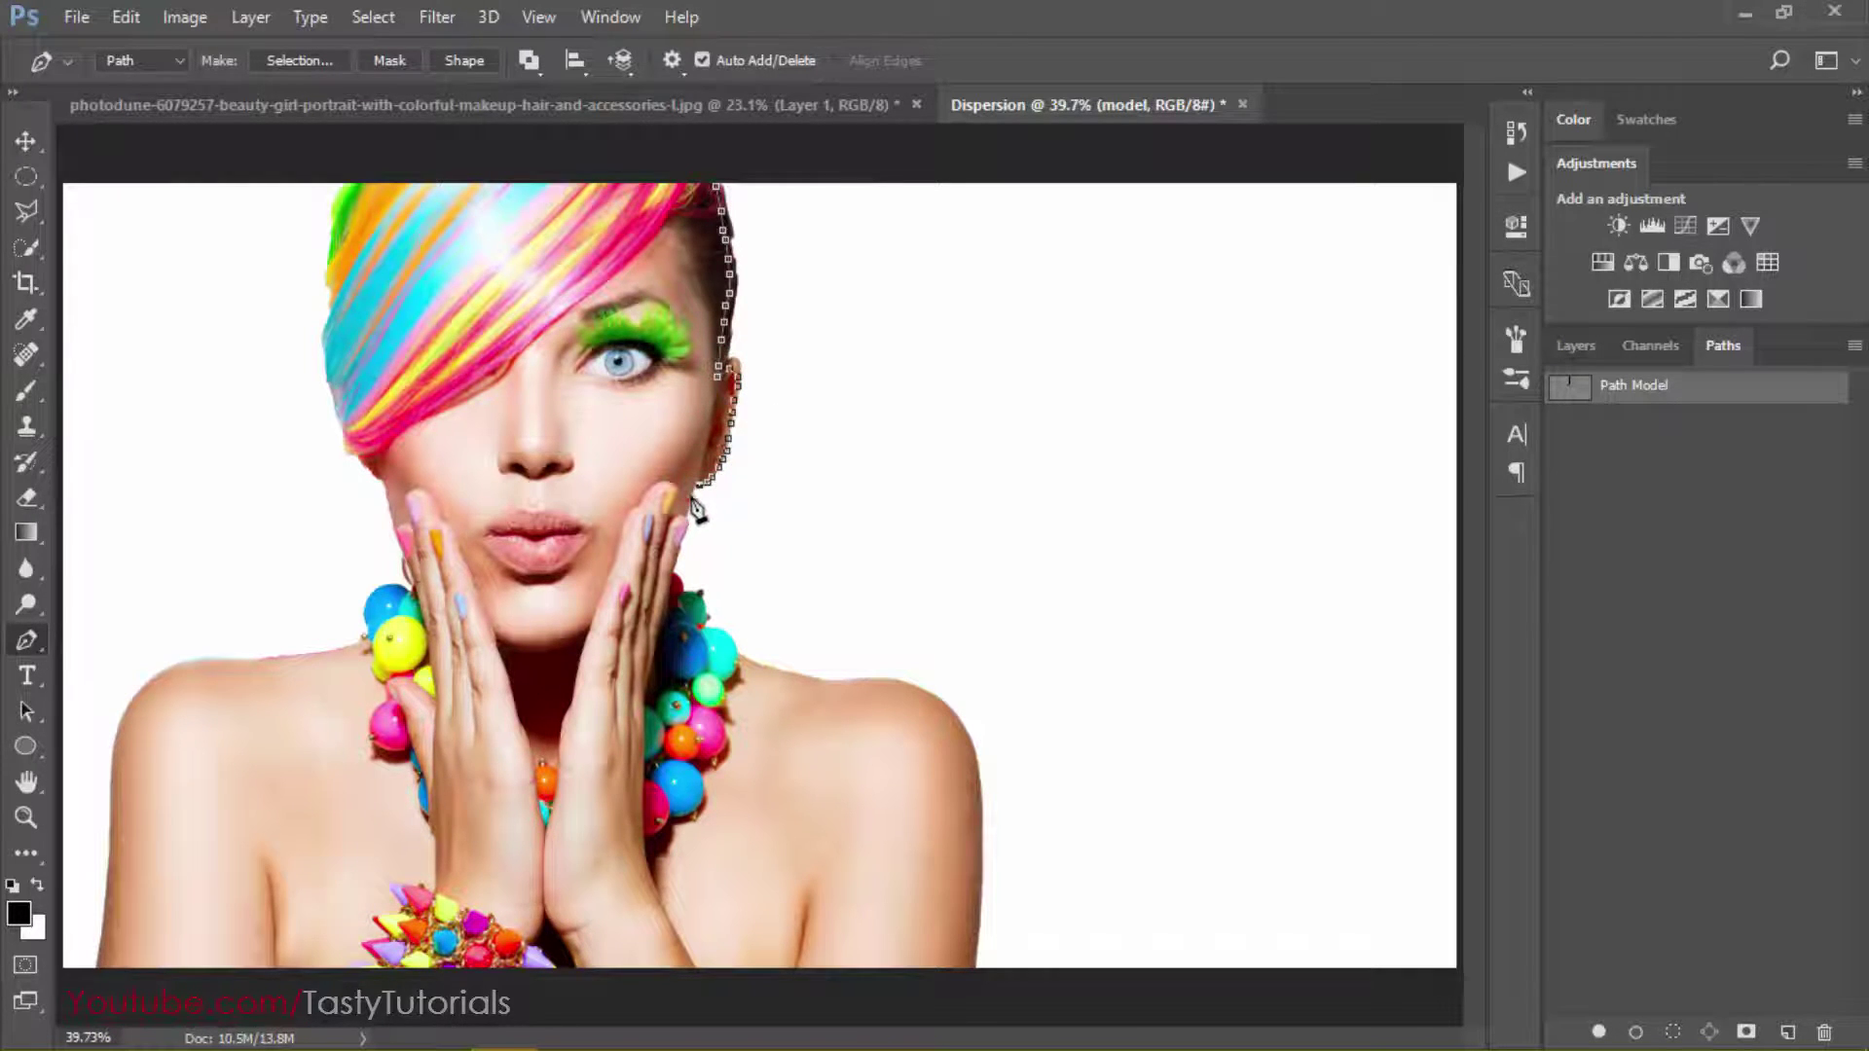
Extend Path Model along the raised fingers and over the outer necklace beads to the base of the neck
left_click(685, 506)
left_click(682, 520)
left_click(681, 535)
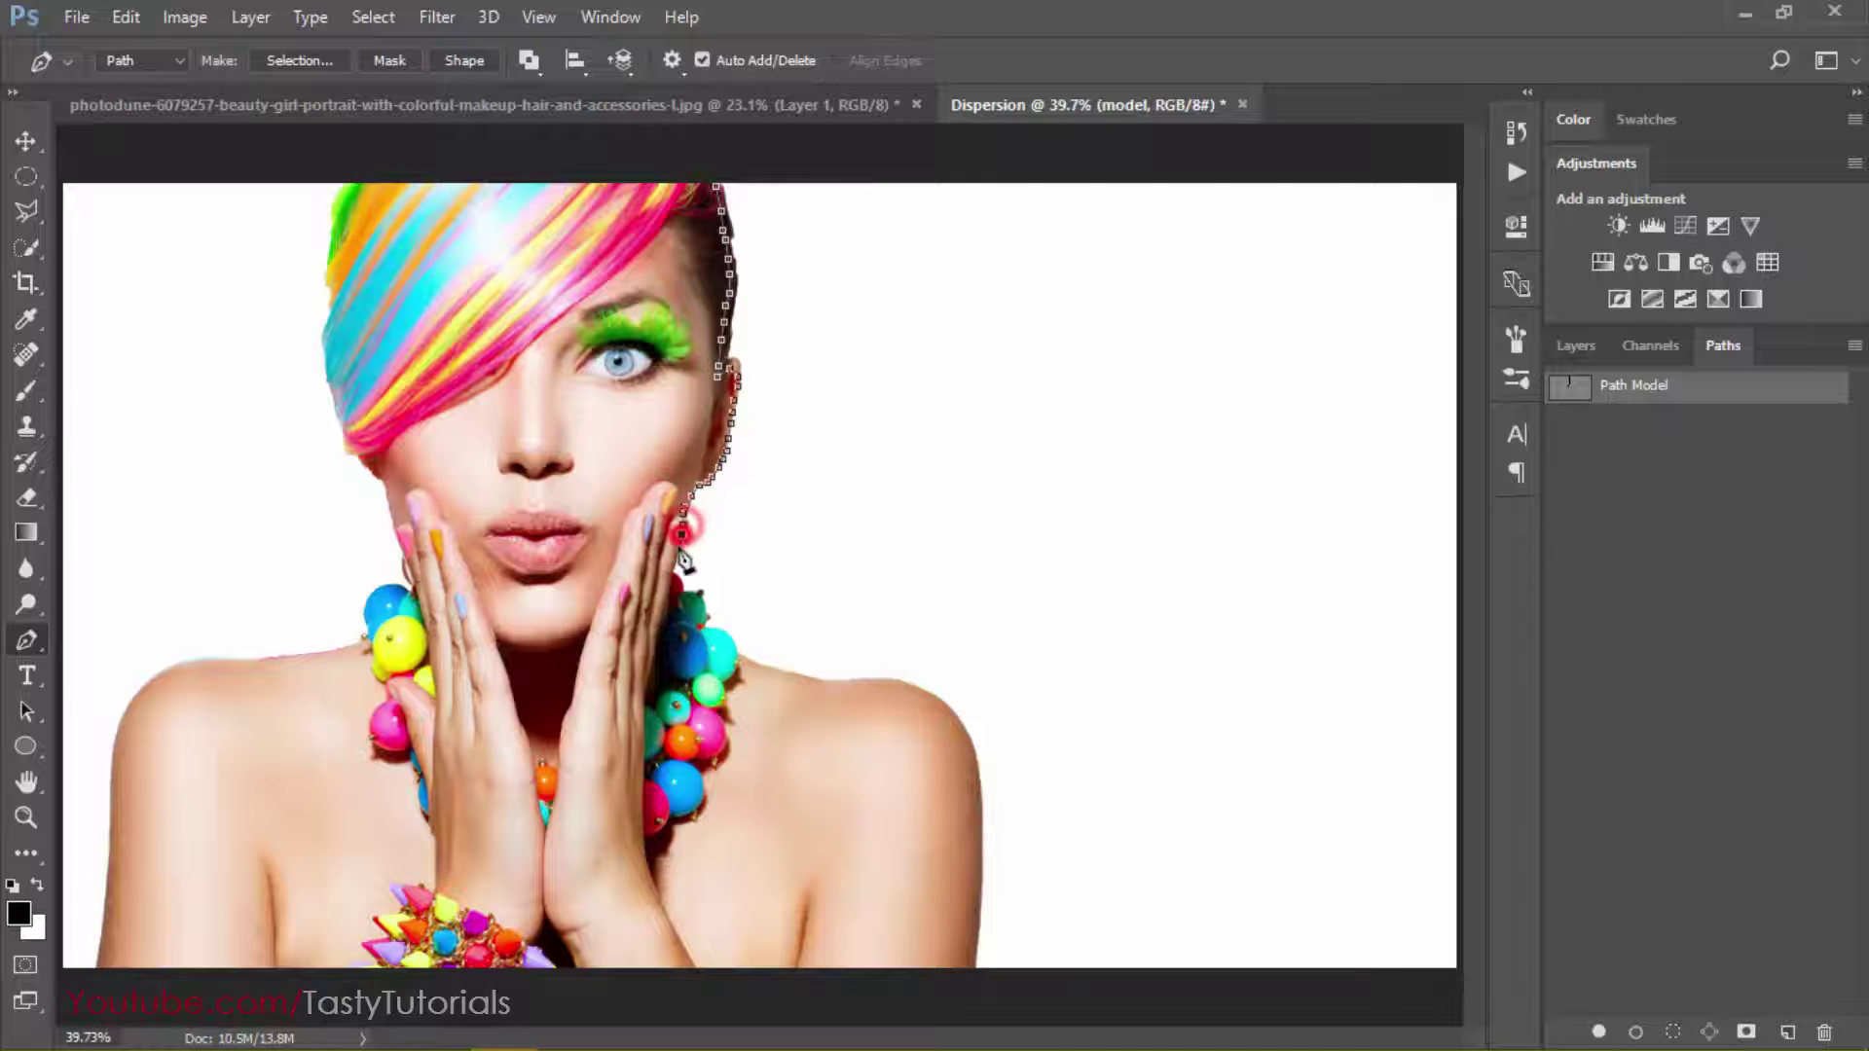
left_click(680, 551)
left_click(677, 567)
left_click(676, 581)
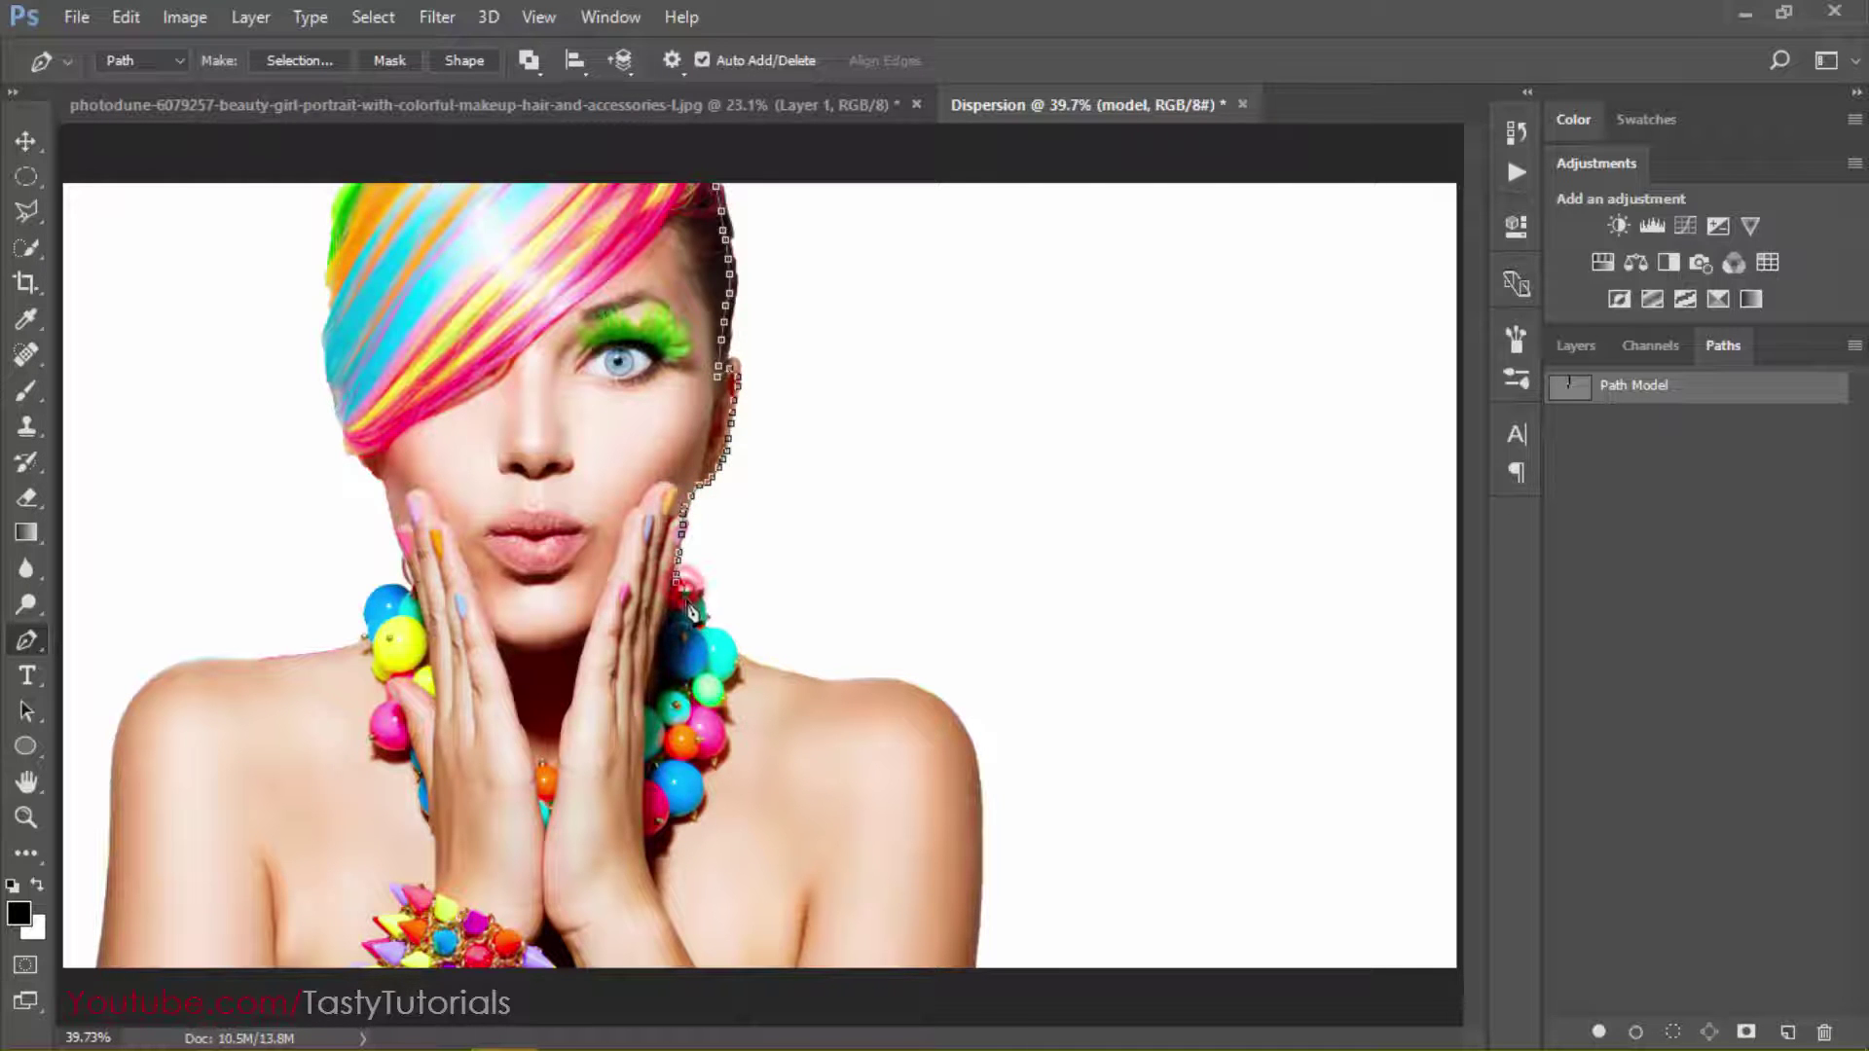
left_click(689, 598)
left_click(708, 624)
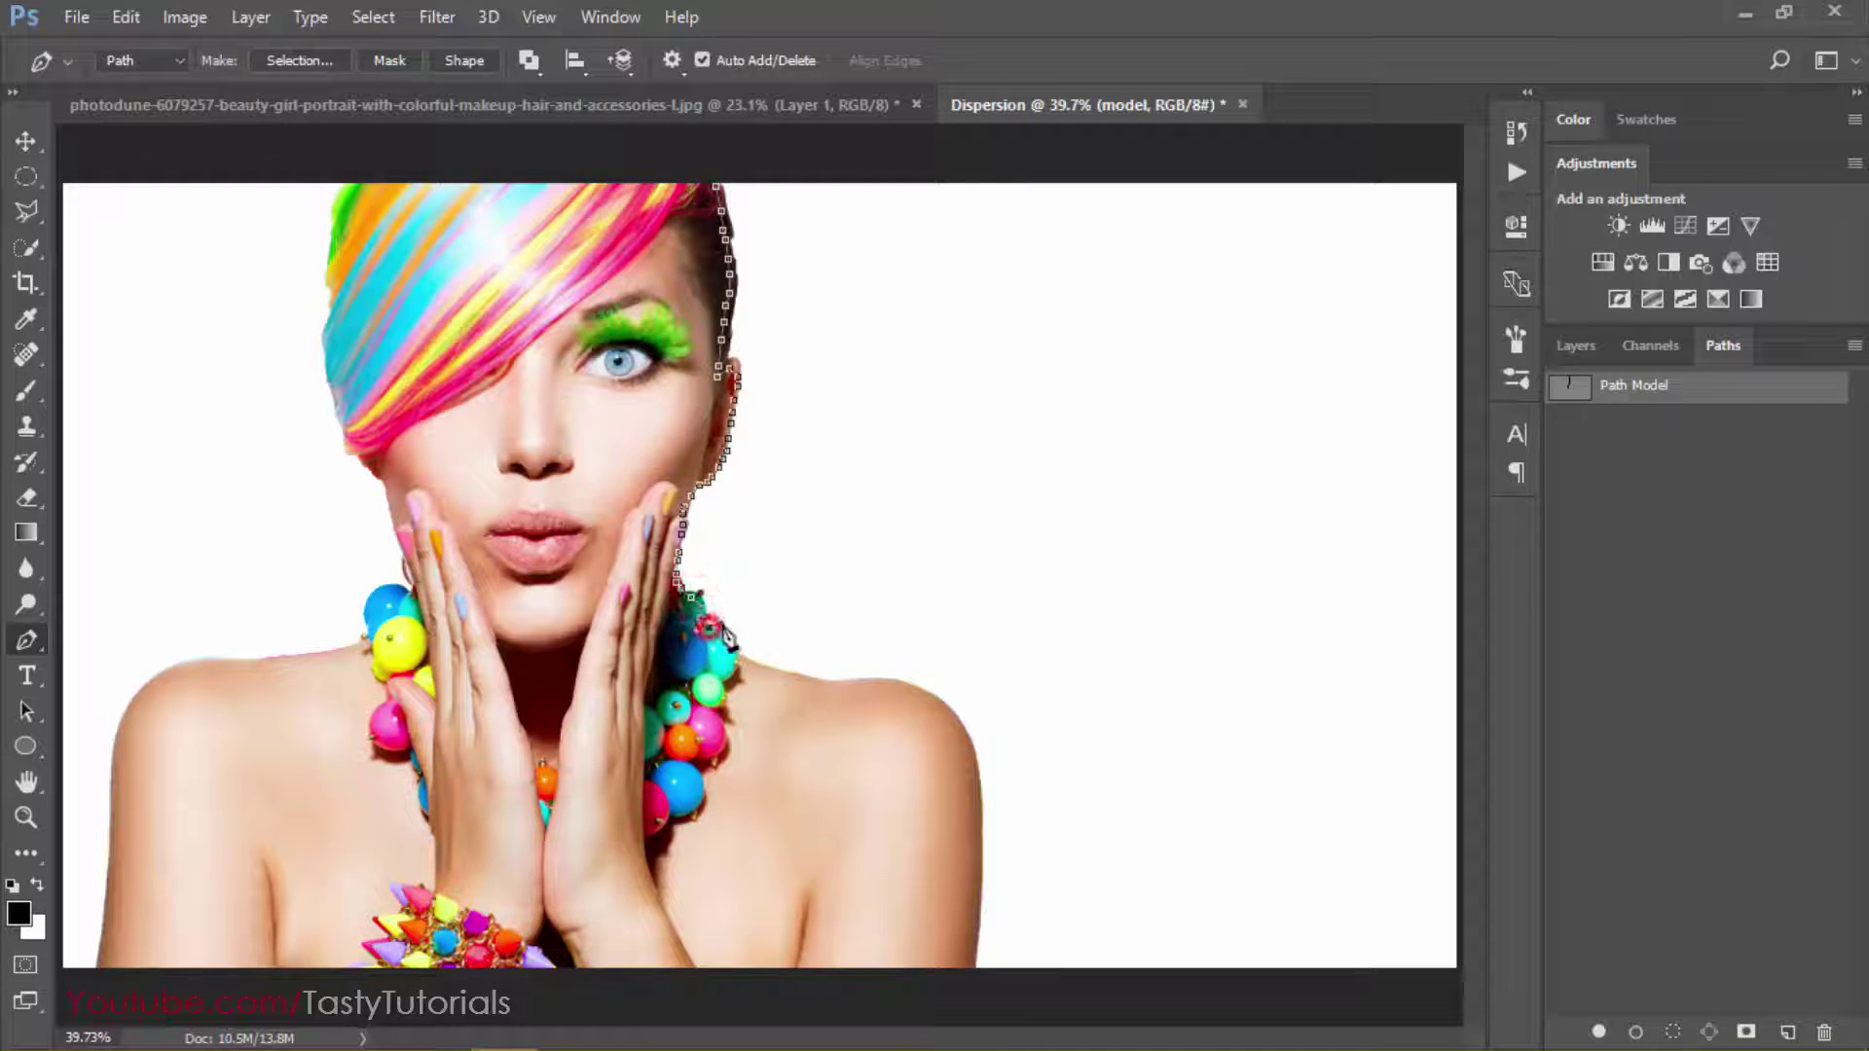
left_click(728, 635)
left_click(746, 656)
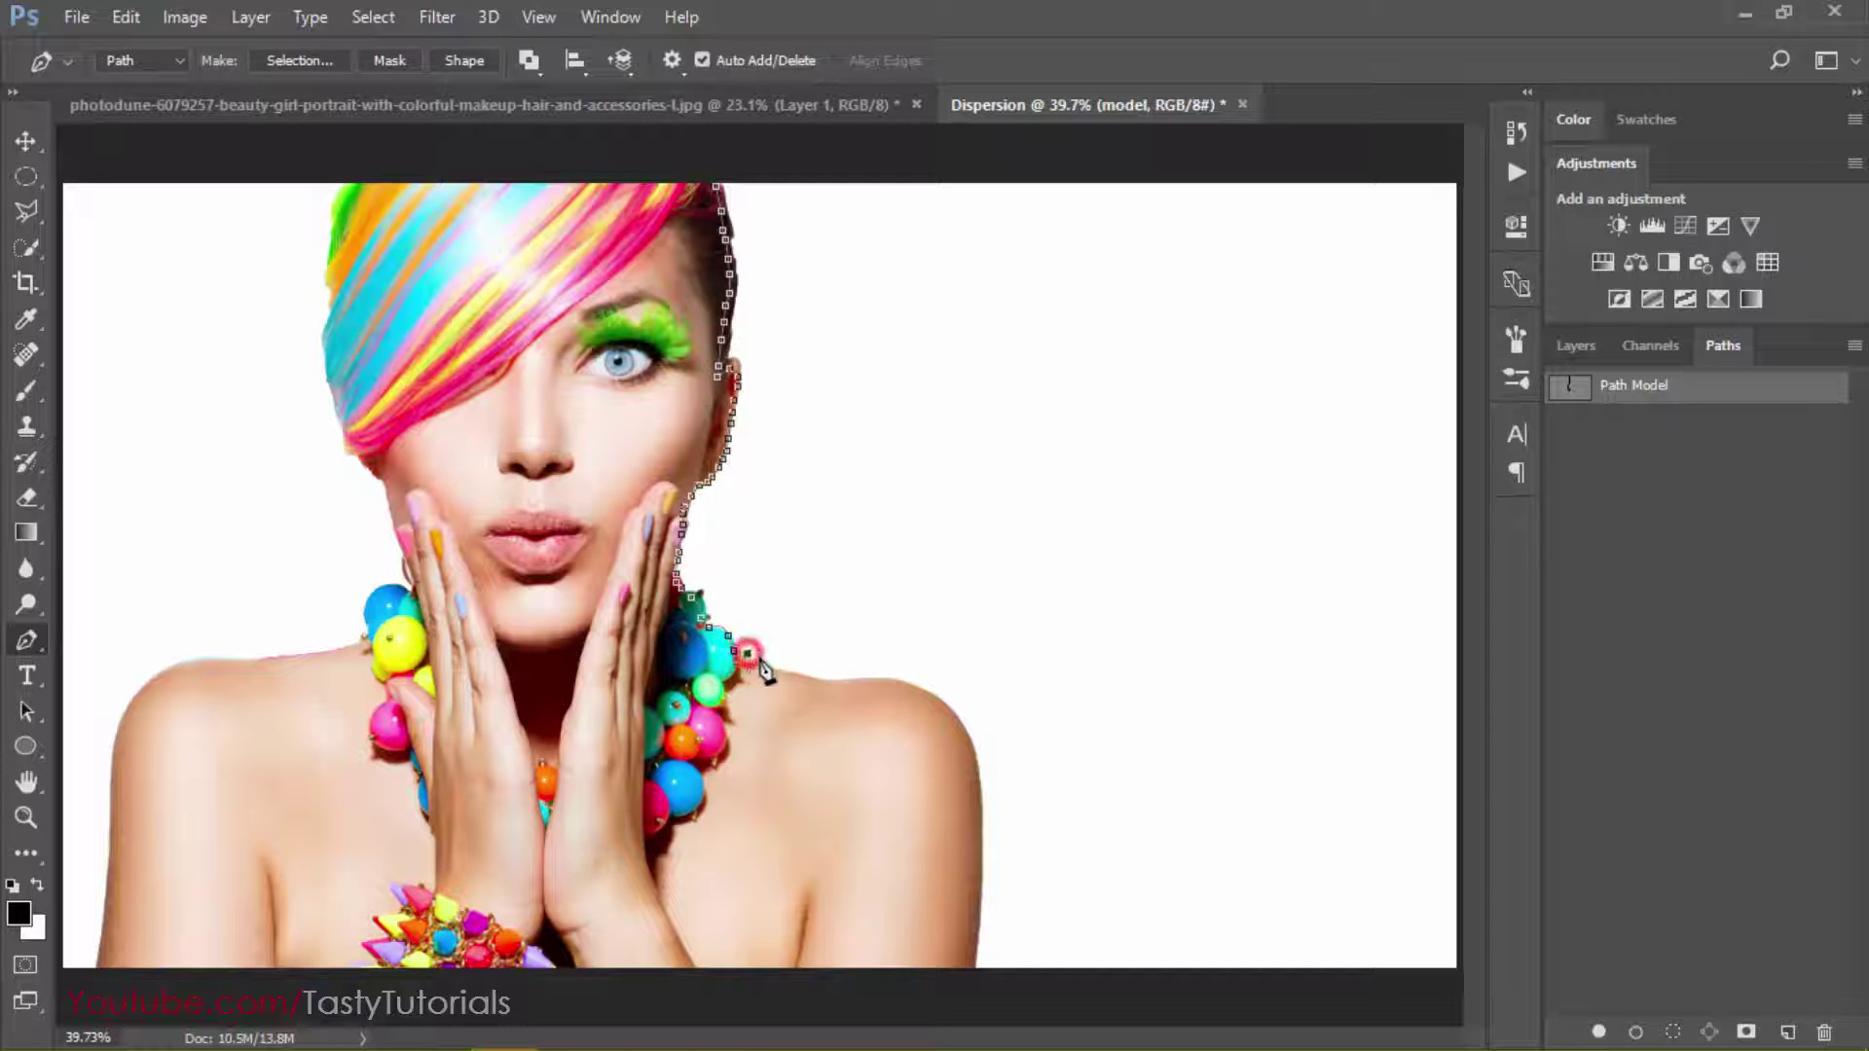
Trace Path Model along the upper contour of the shoulder from the necklace to where the shoulder curves down
left_click(767, 660)
left_click(789, 673)
left_click(806, 677)
left_click(823, 679)
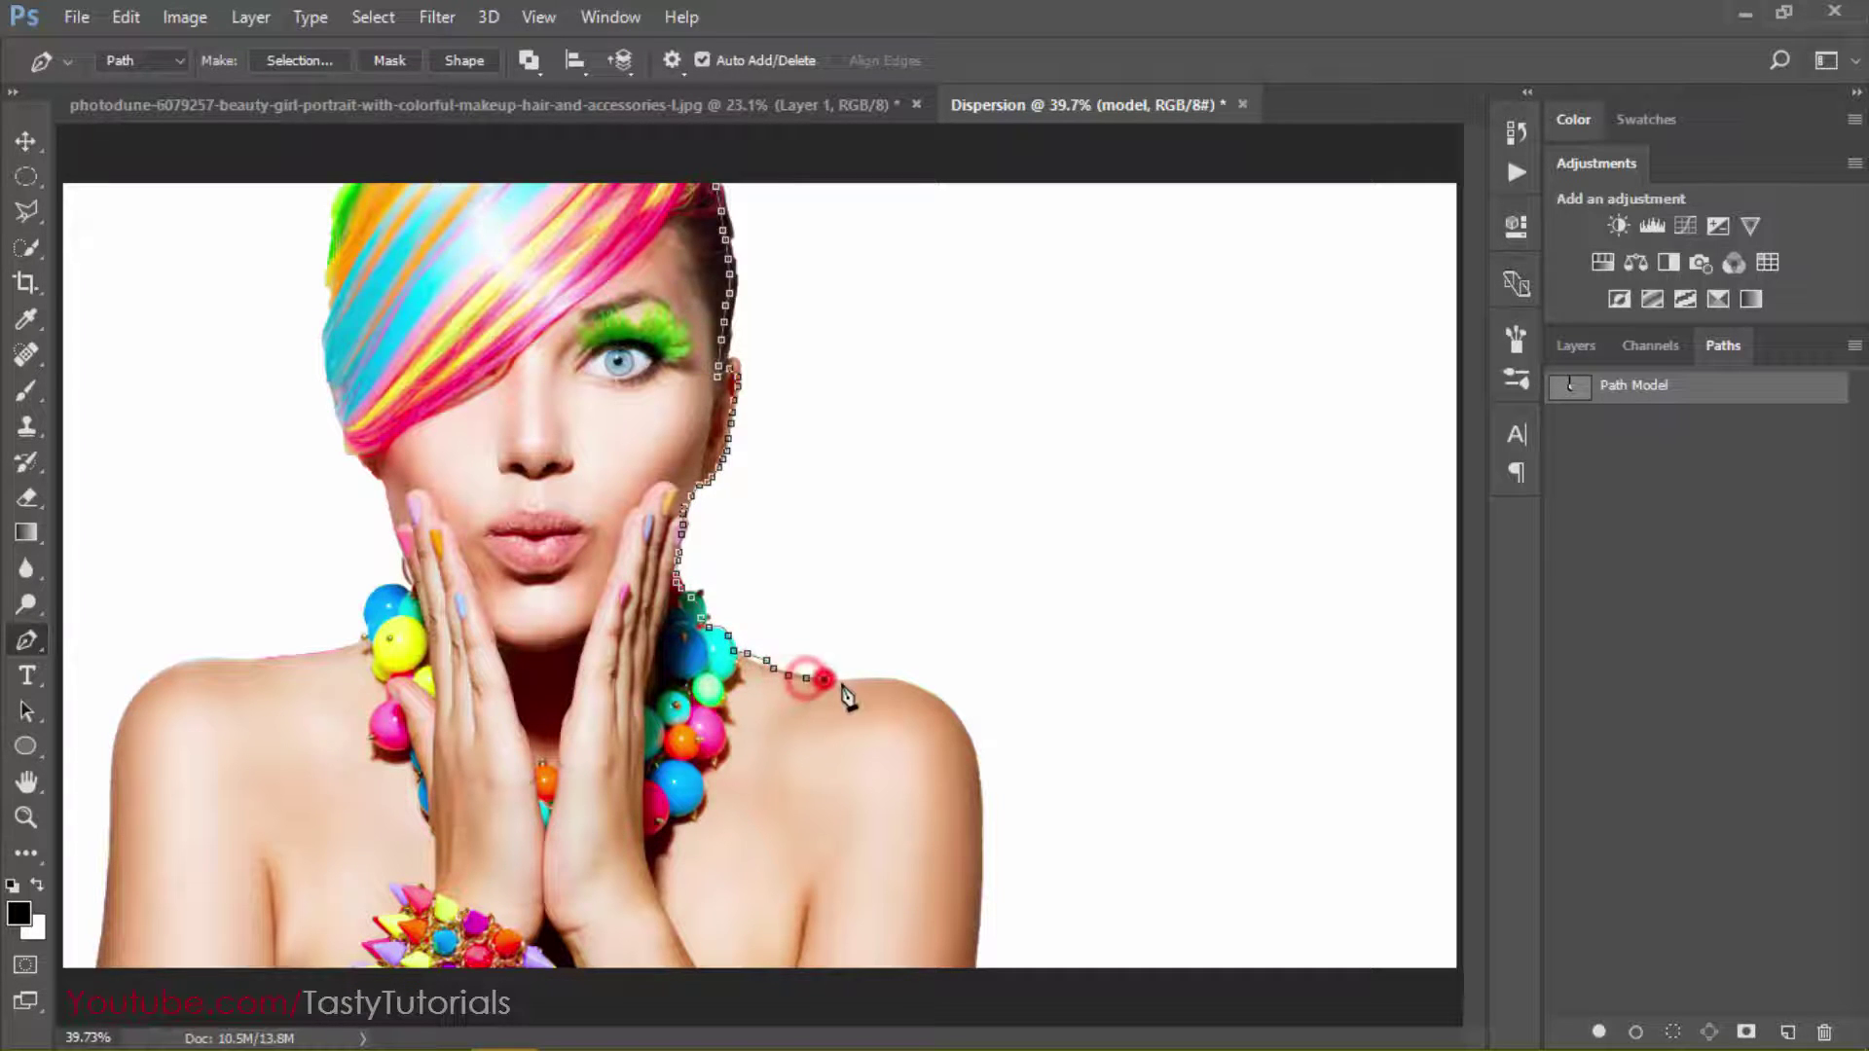
left_click(843, 684)
left_click(862, 684)
left_click(882, 684)
left_click(902, 688)
left_click(920, 693)
left_click(933, 702)
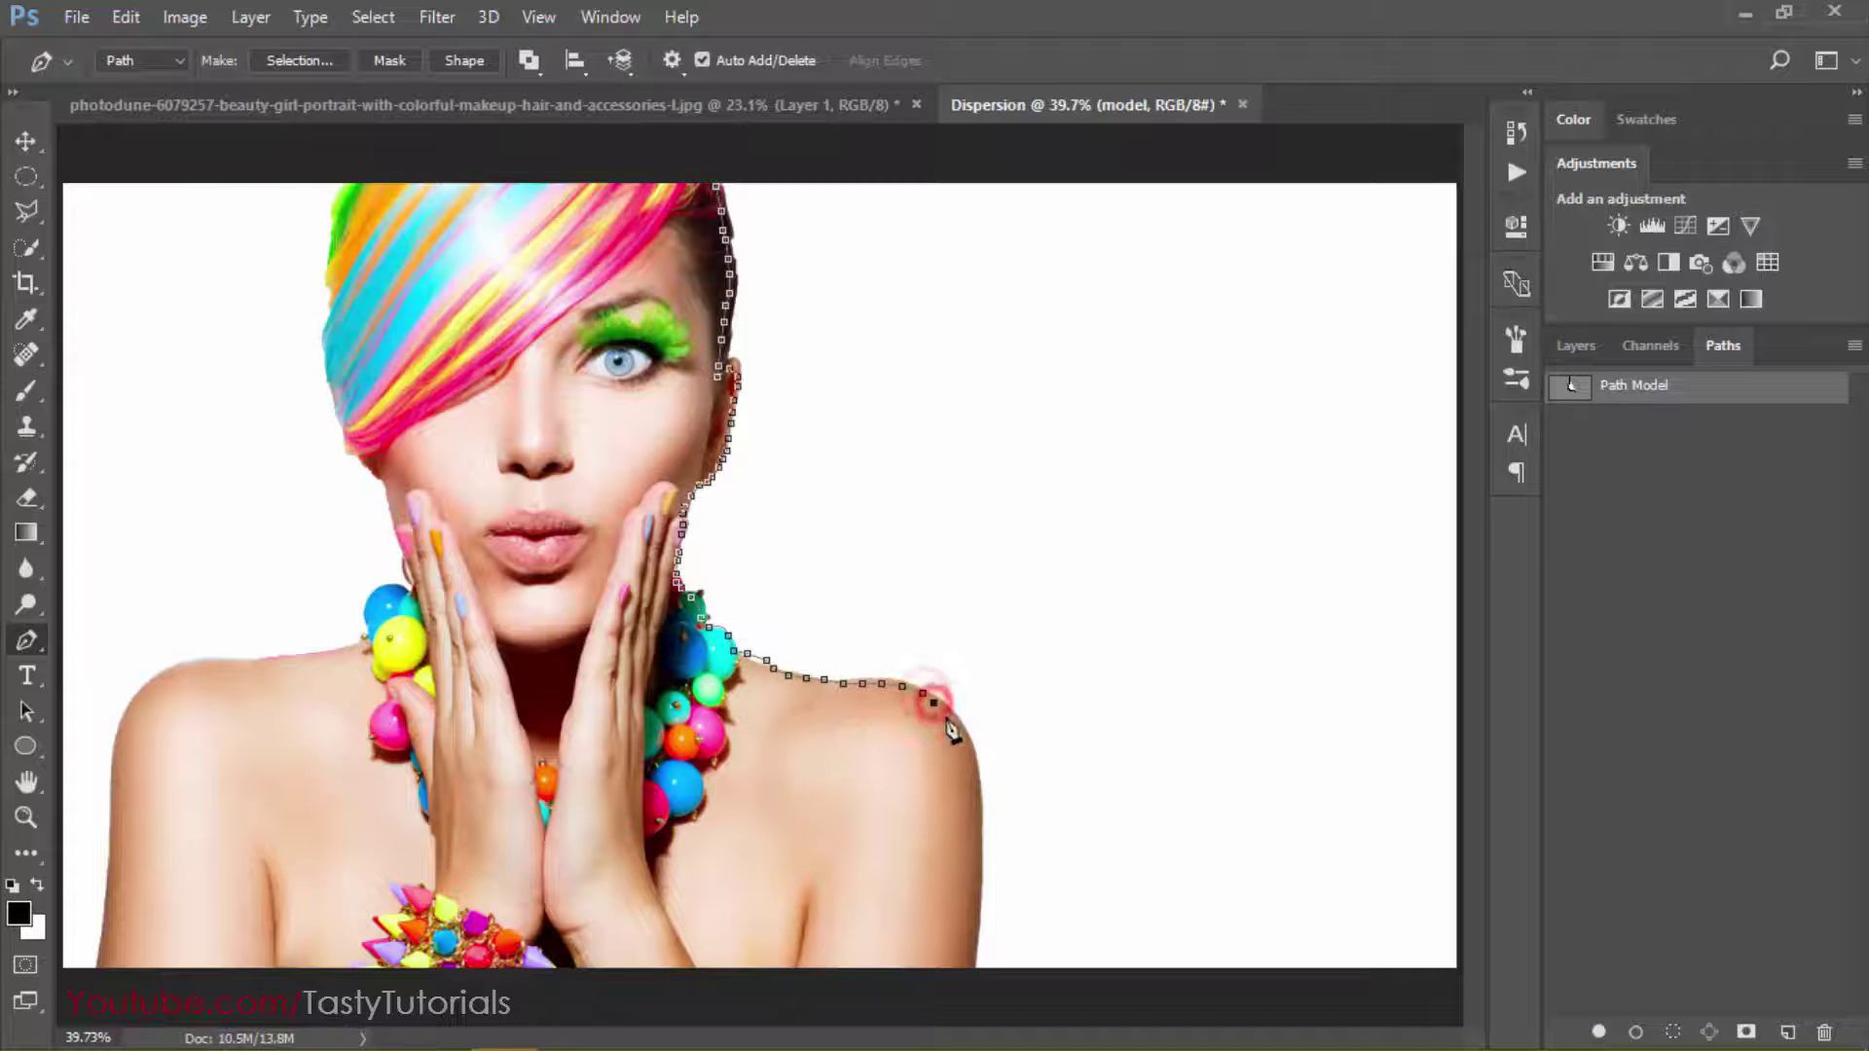
Finish Path Model by tracing the outer shoulder and arm down to the canvas's lower edge
left_click(950, 708)
left_click(963, 724)
left_click(974, 752)
left_click(973, 767)
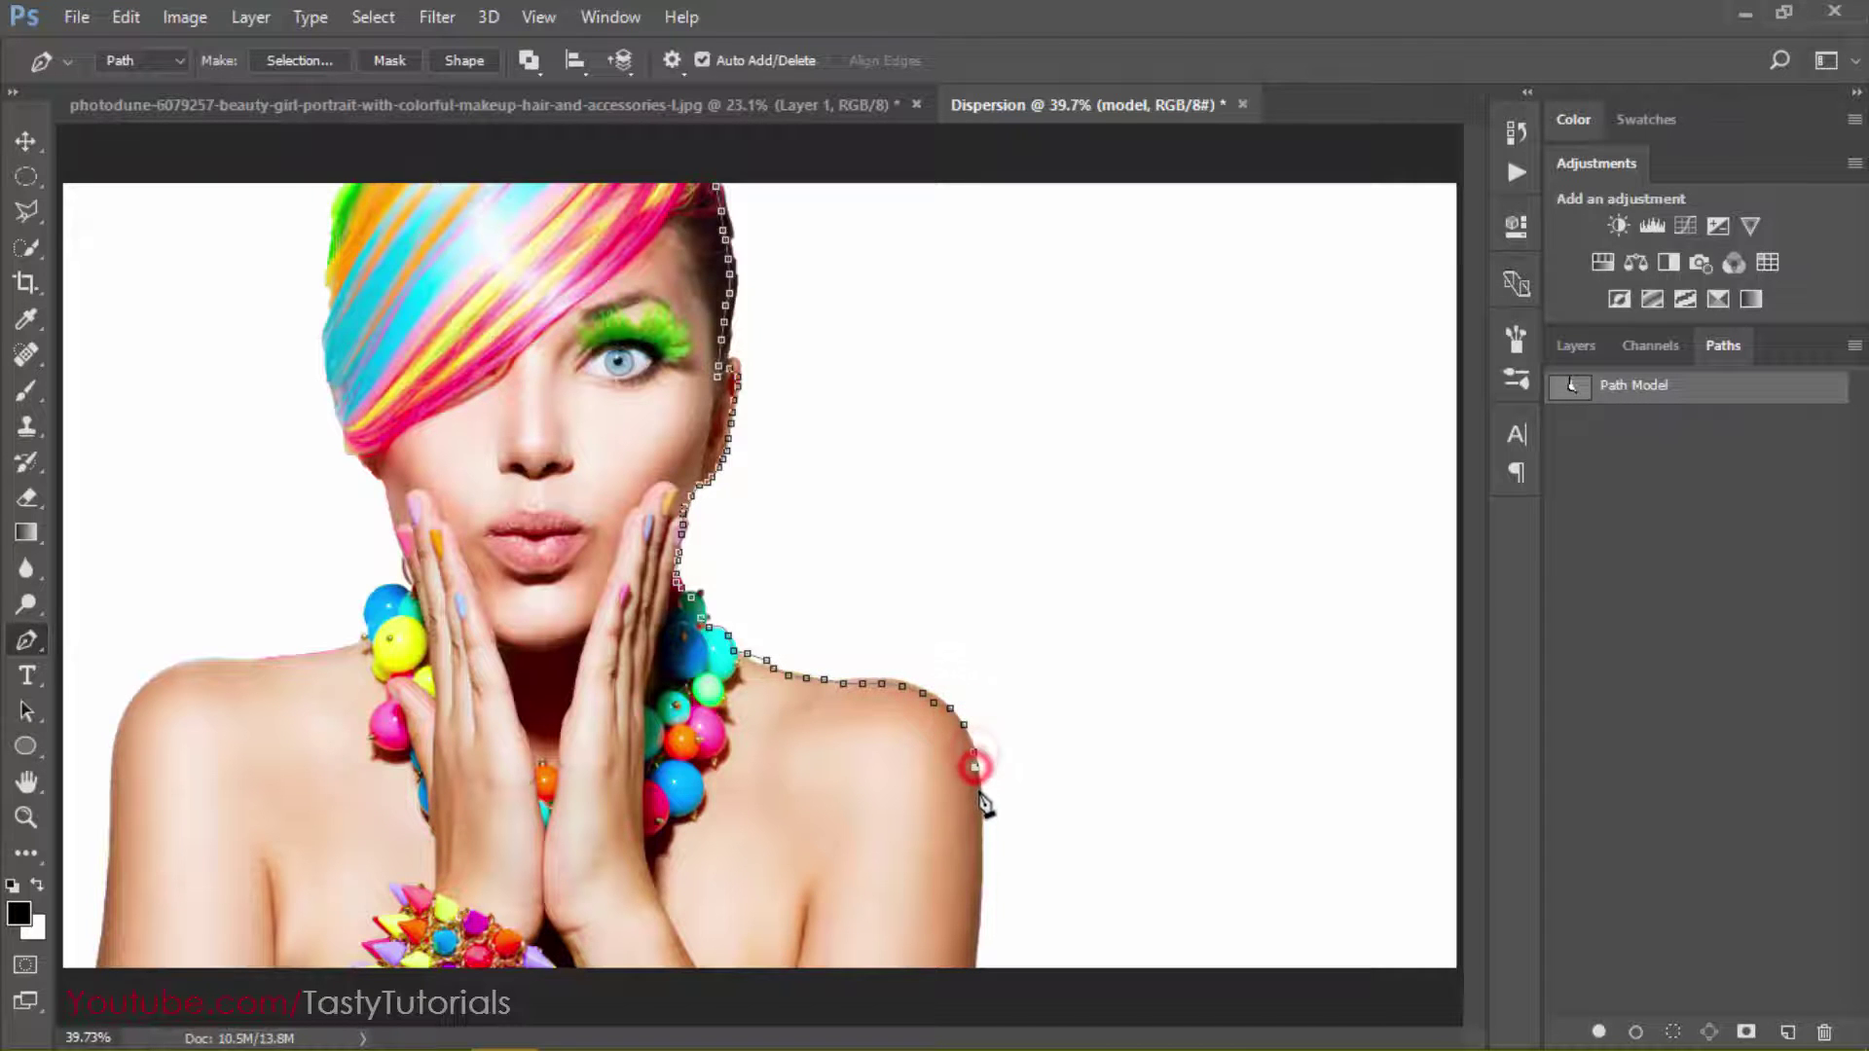
left_click(976, 786)
left_click(981, 830)
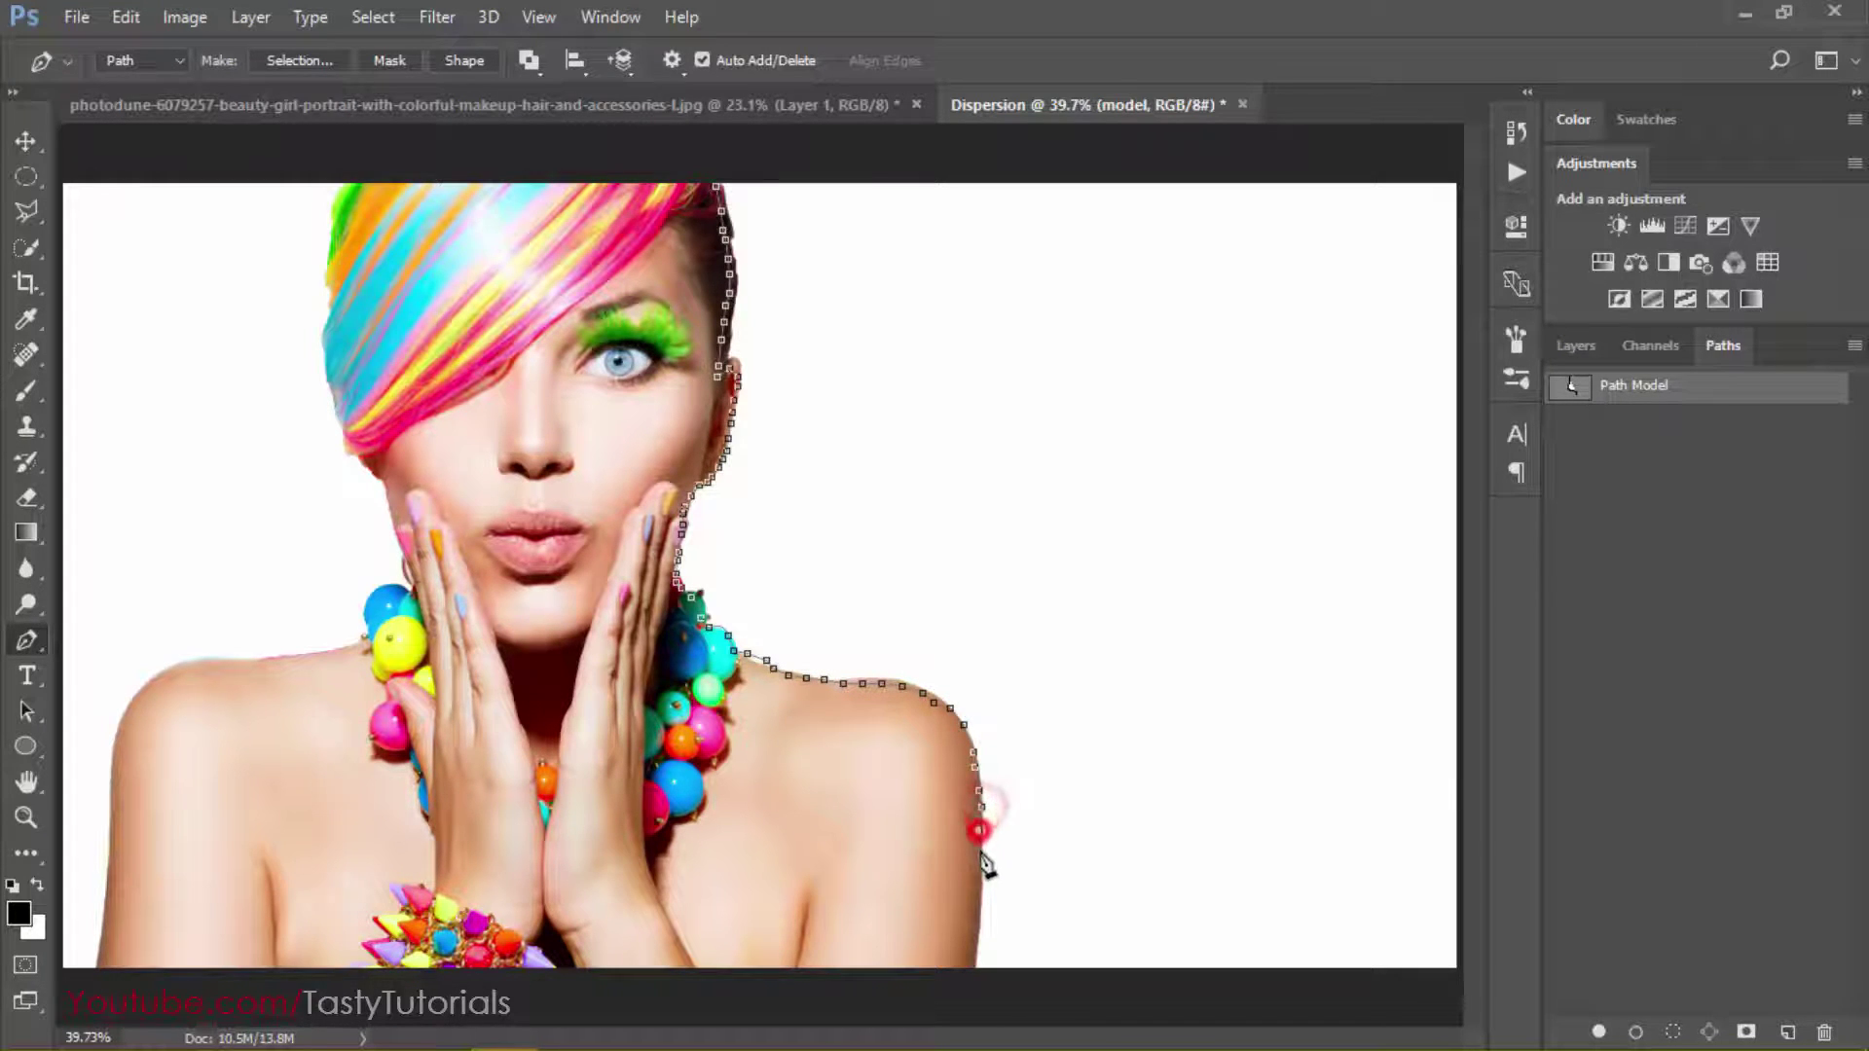
left_click(981, 852)
left_click(982, 873)
left_click(983, 892)
left_click(982, 913)
left_click(981, 932)
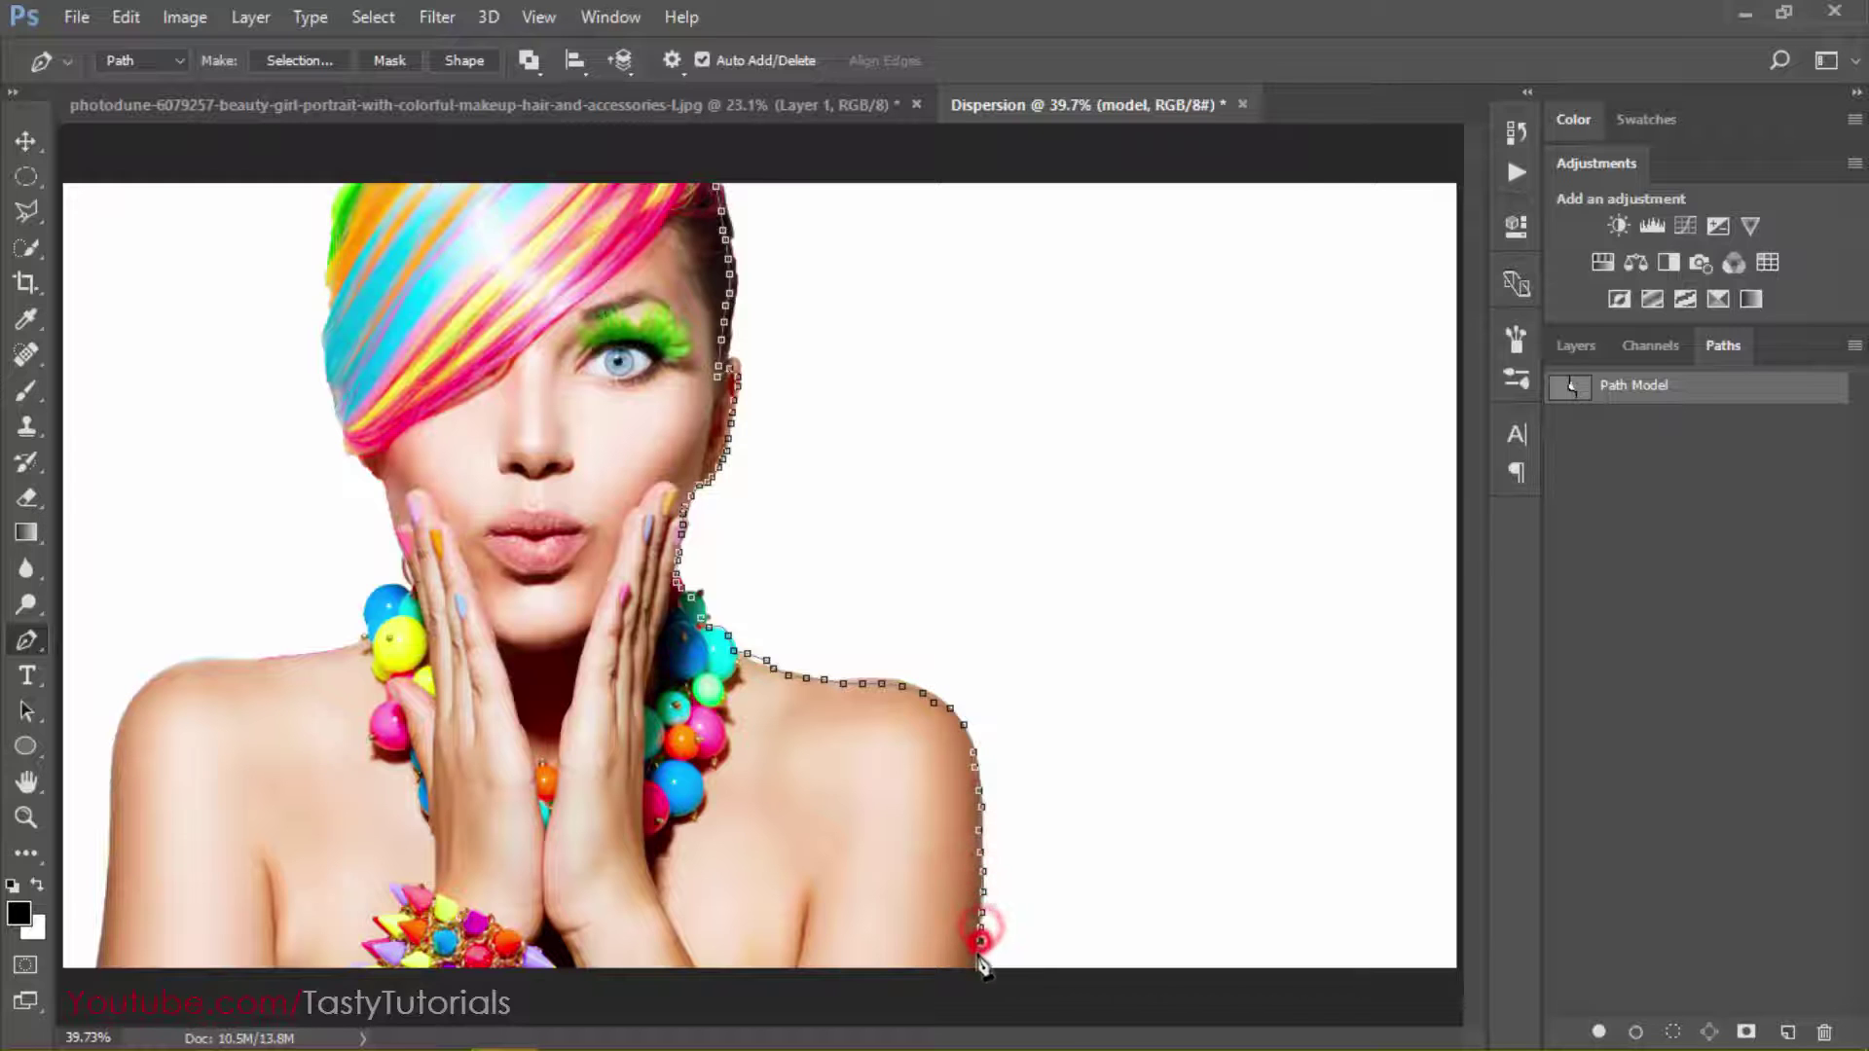
left_click(979, 951)
left_click(977, 967)
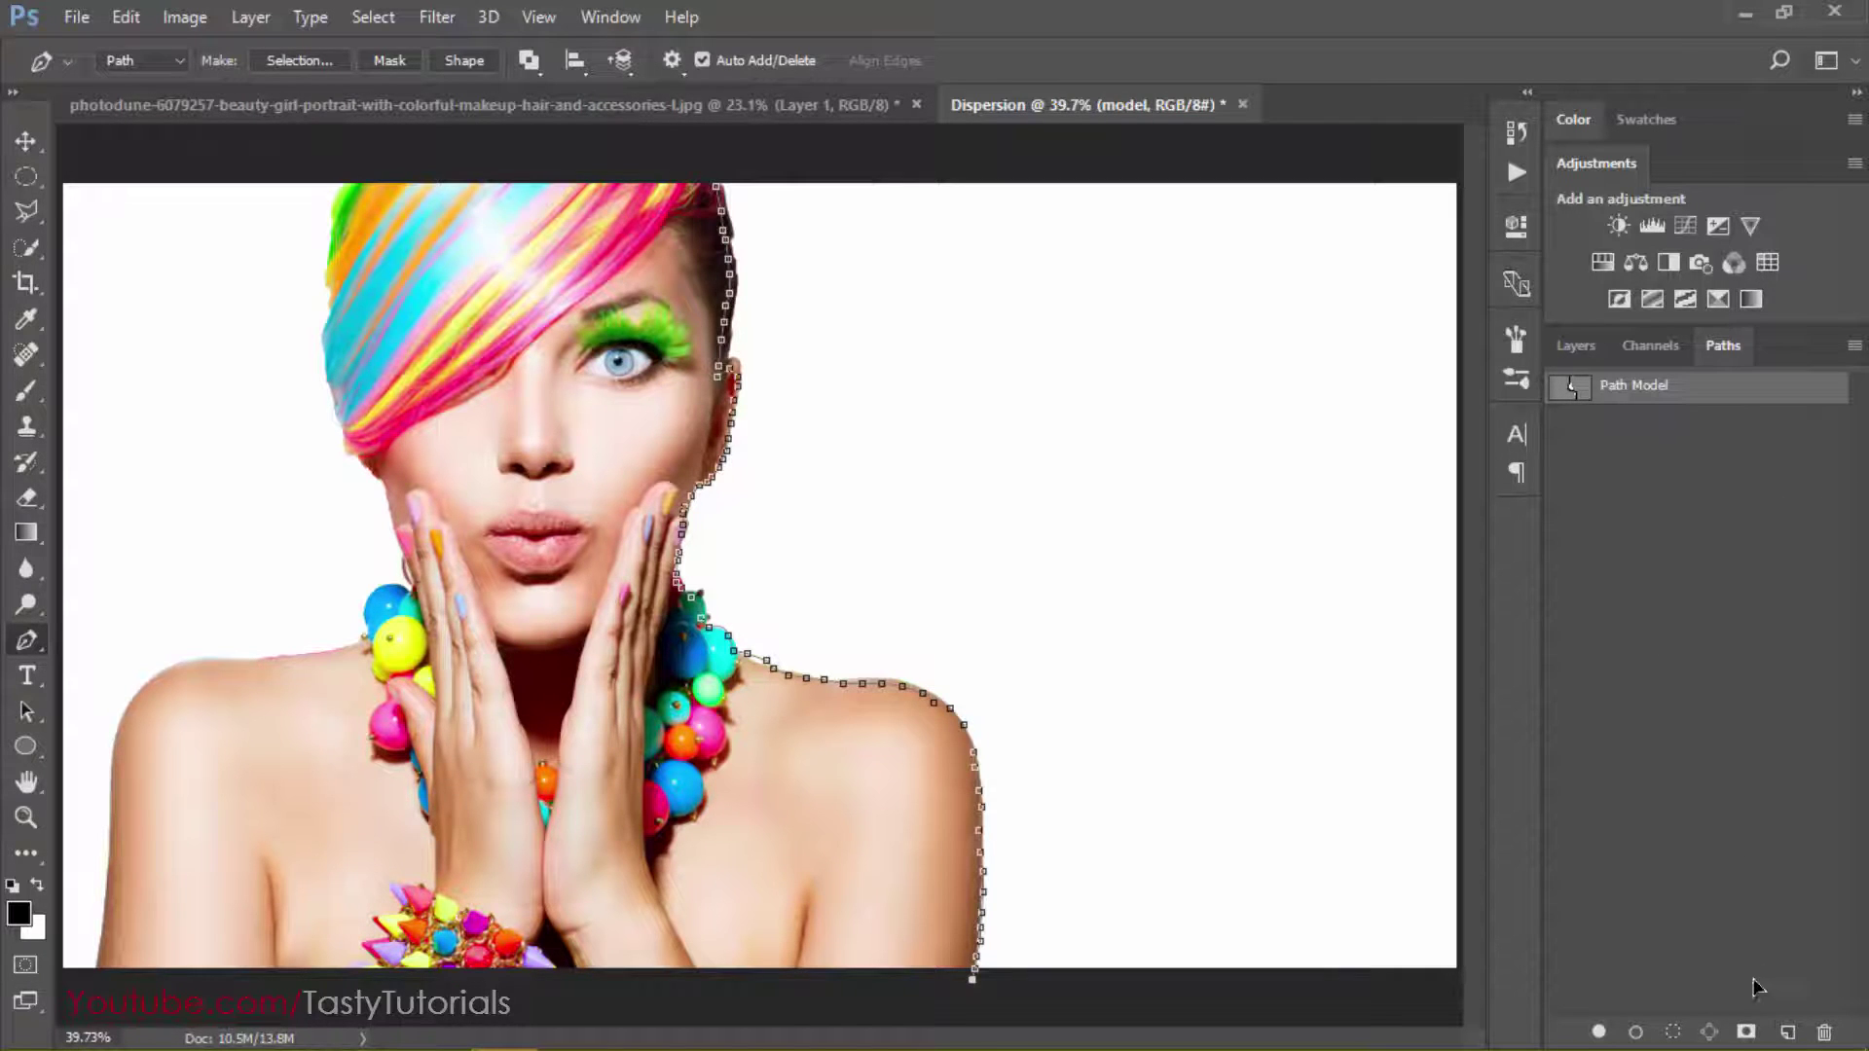
Create a second path and name it Path Dispersion
left_click(1786, 1034)
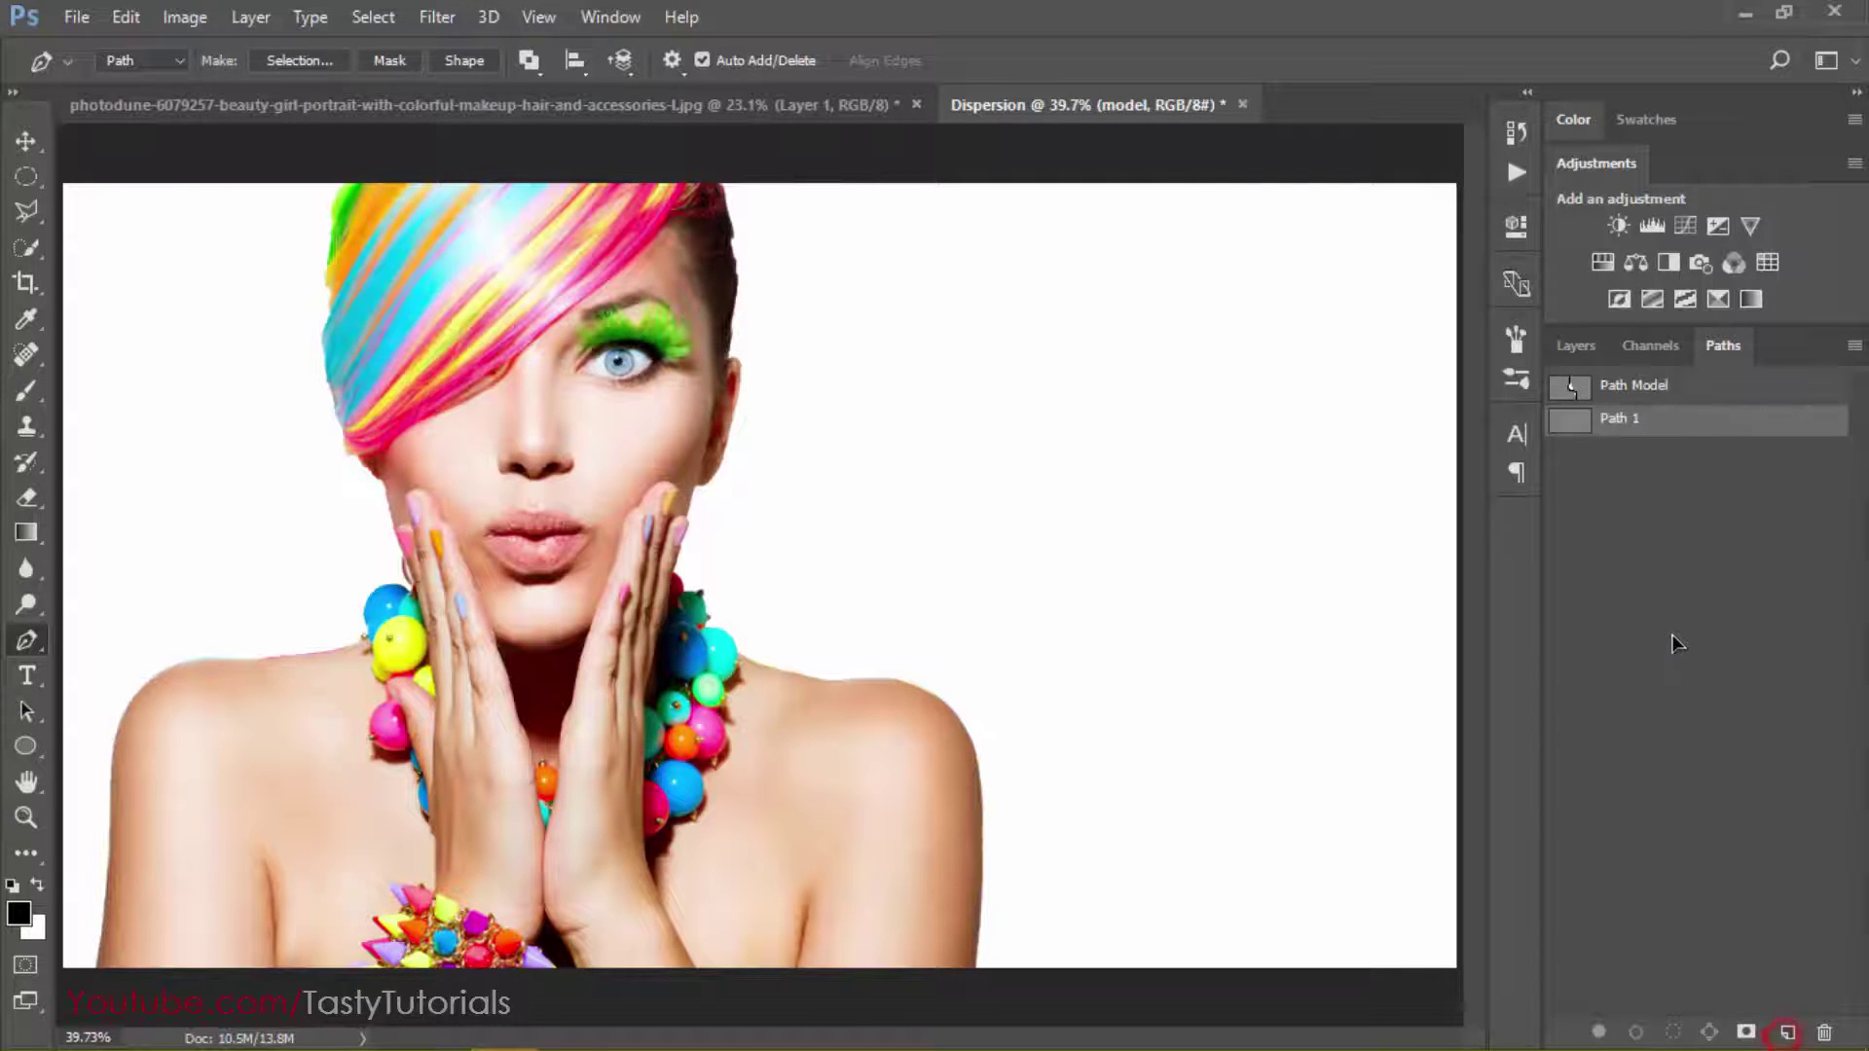
double_click(1619, 429)
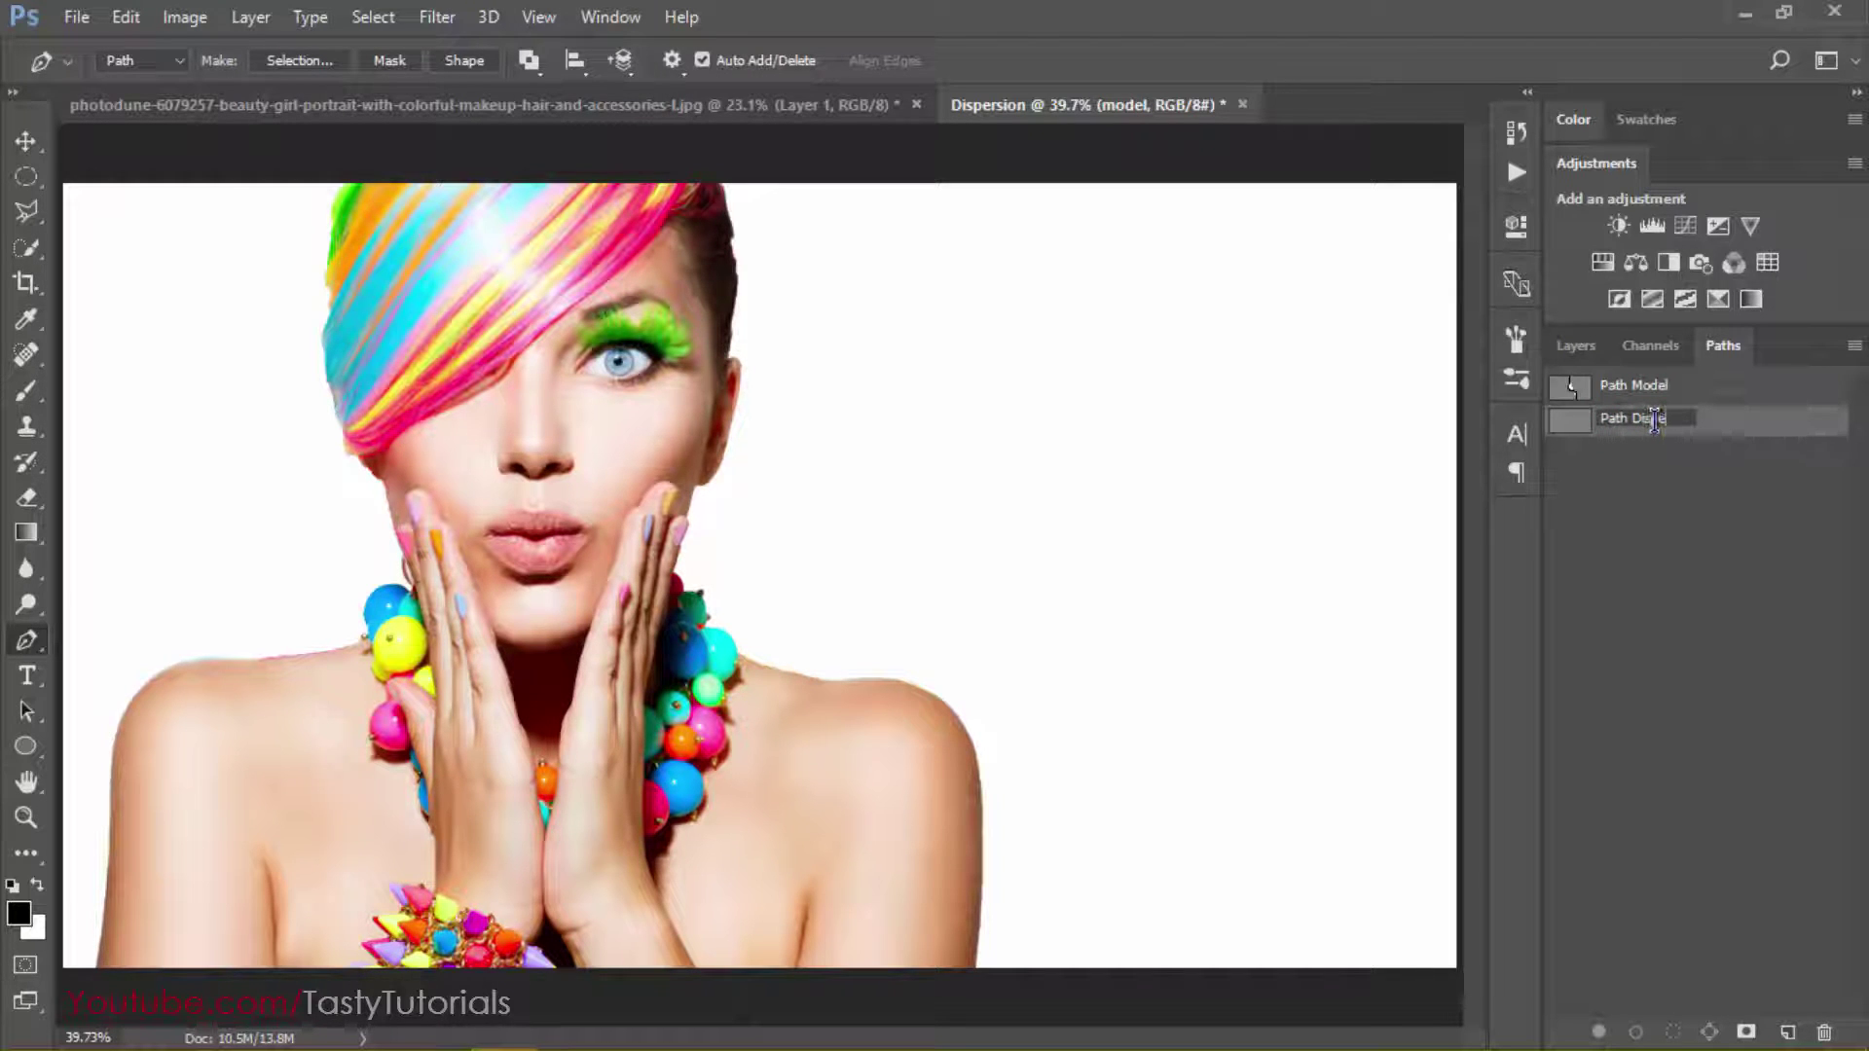
key("Return")
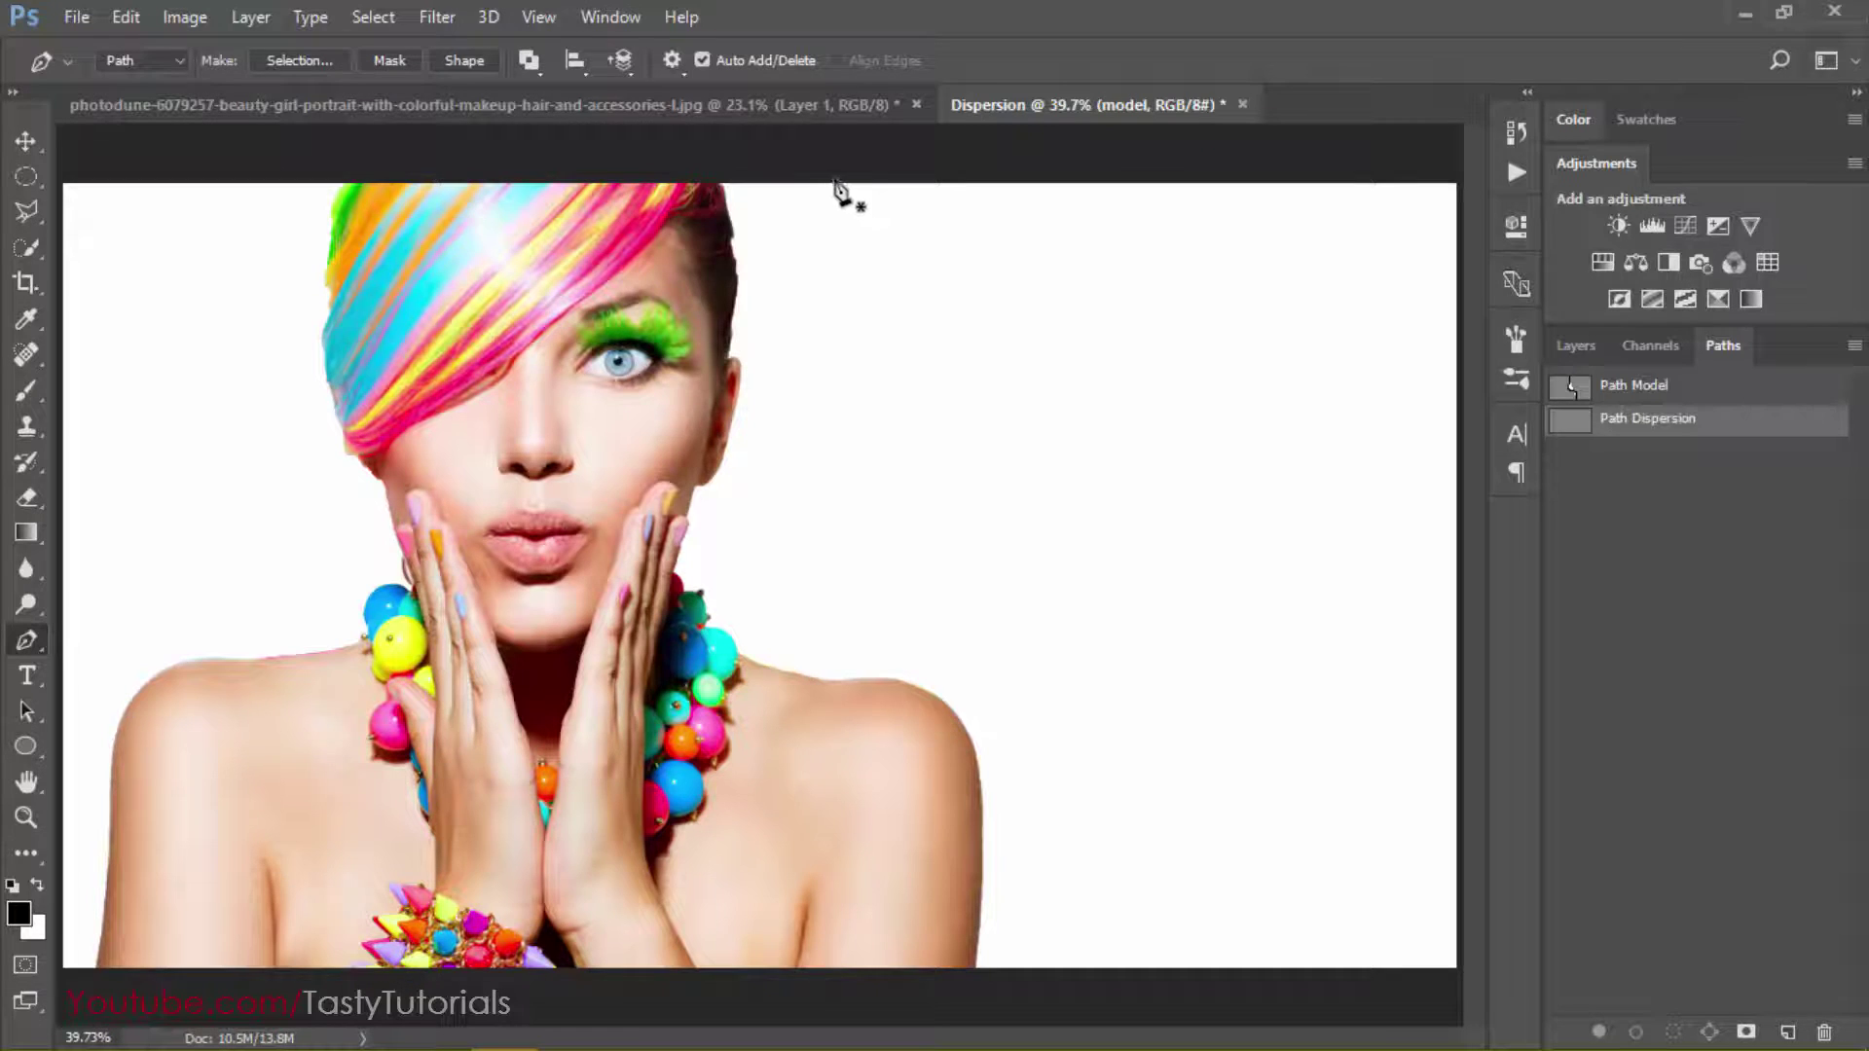
key("ctrl+alt+z")
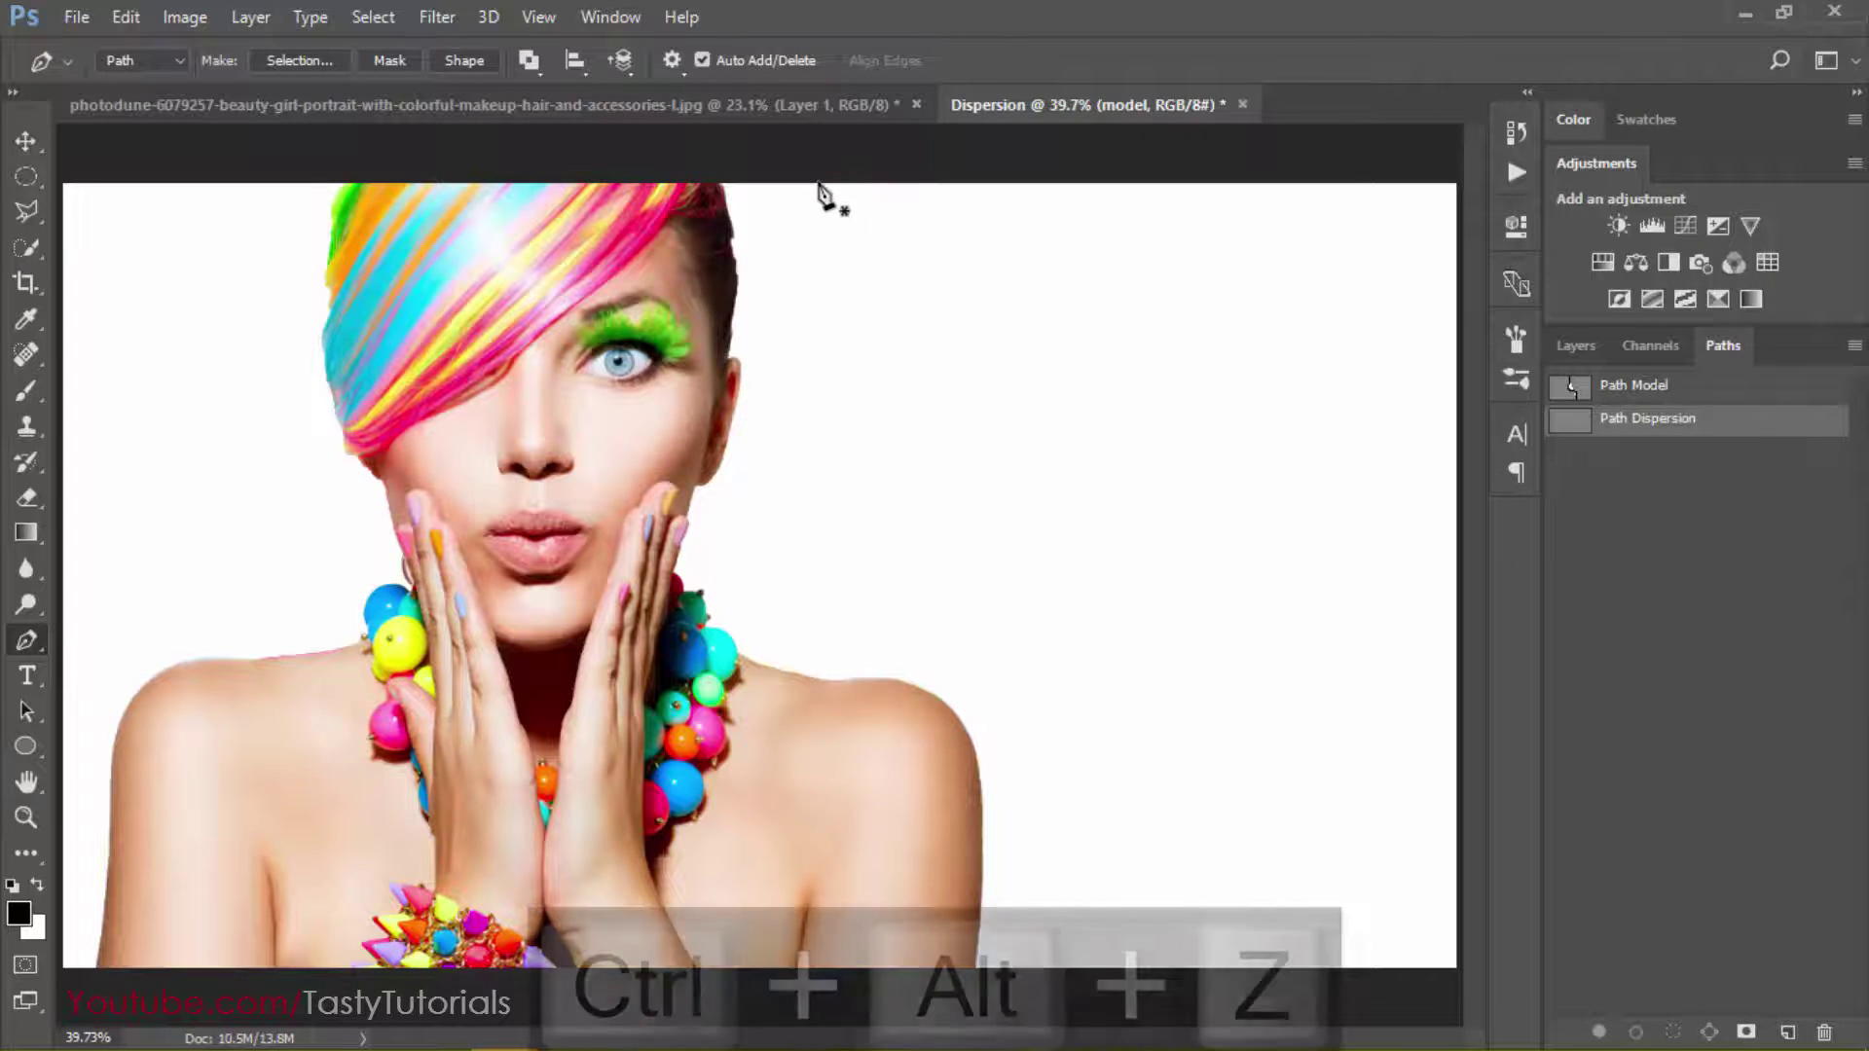
key("ctrl+alt+z")
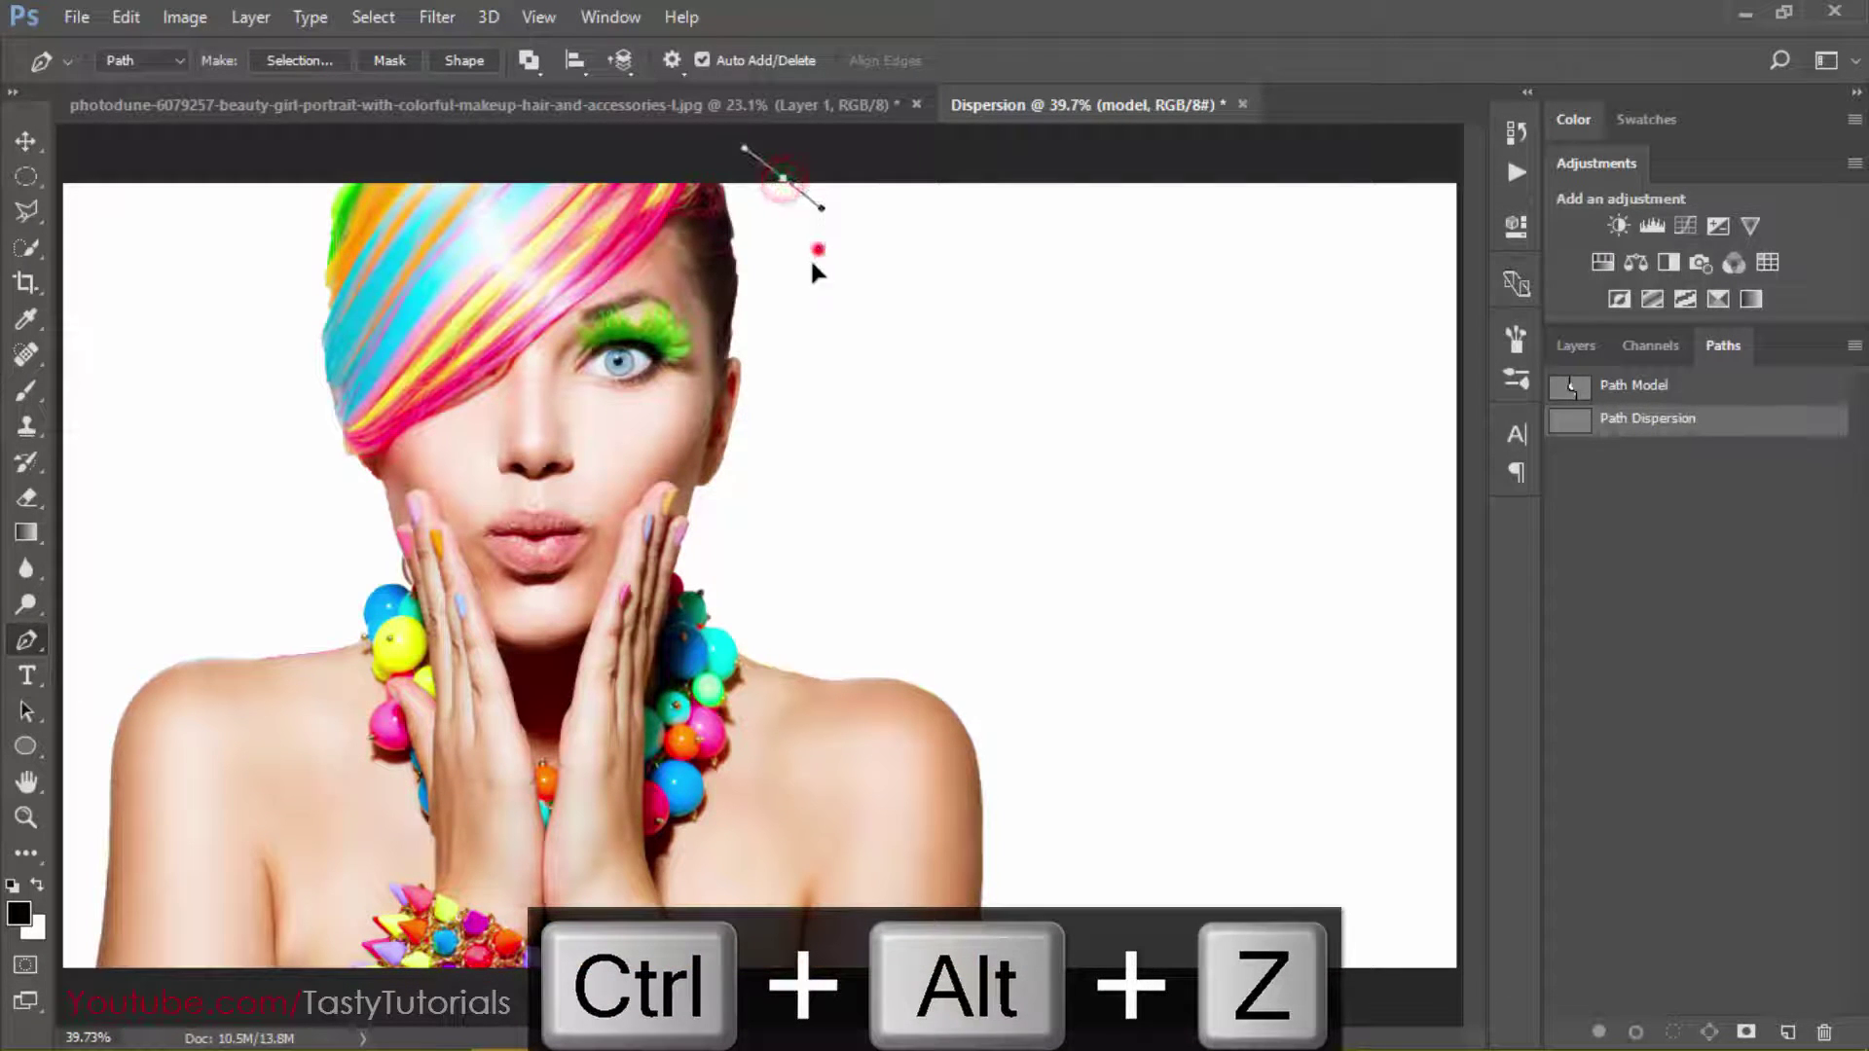
left_click(909, 292)
key("ctrl+alt+z")
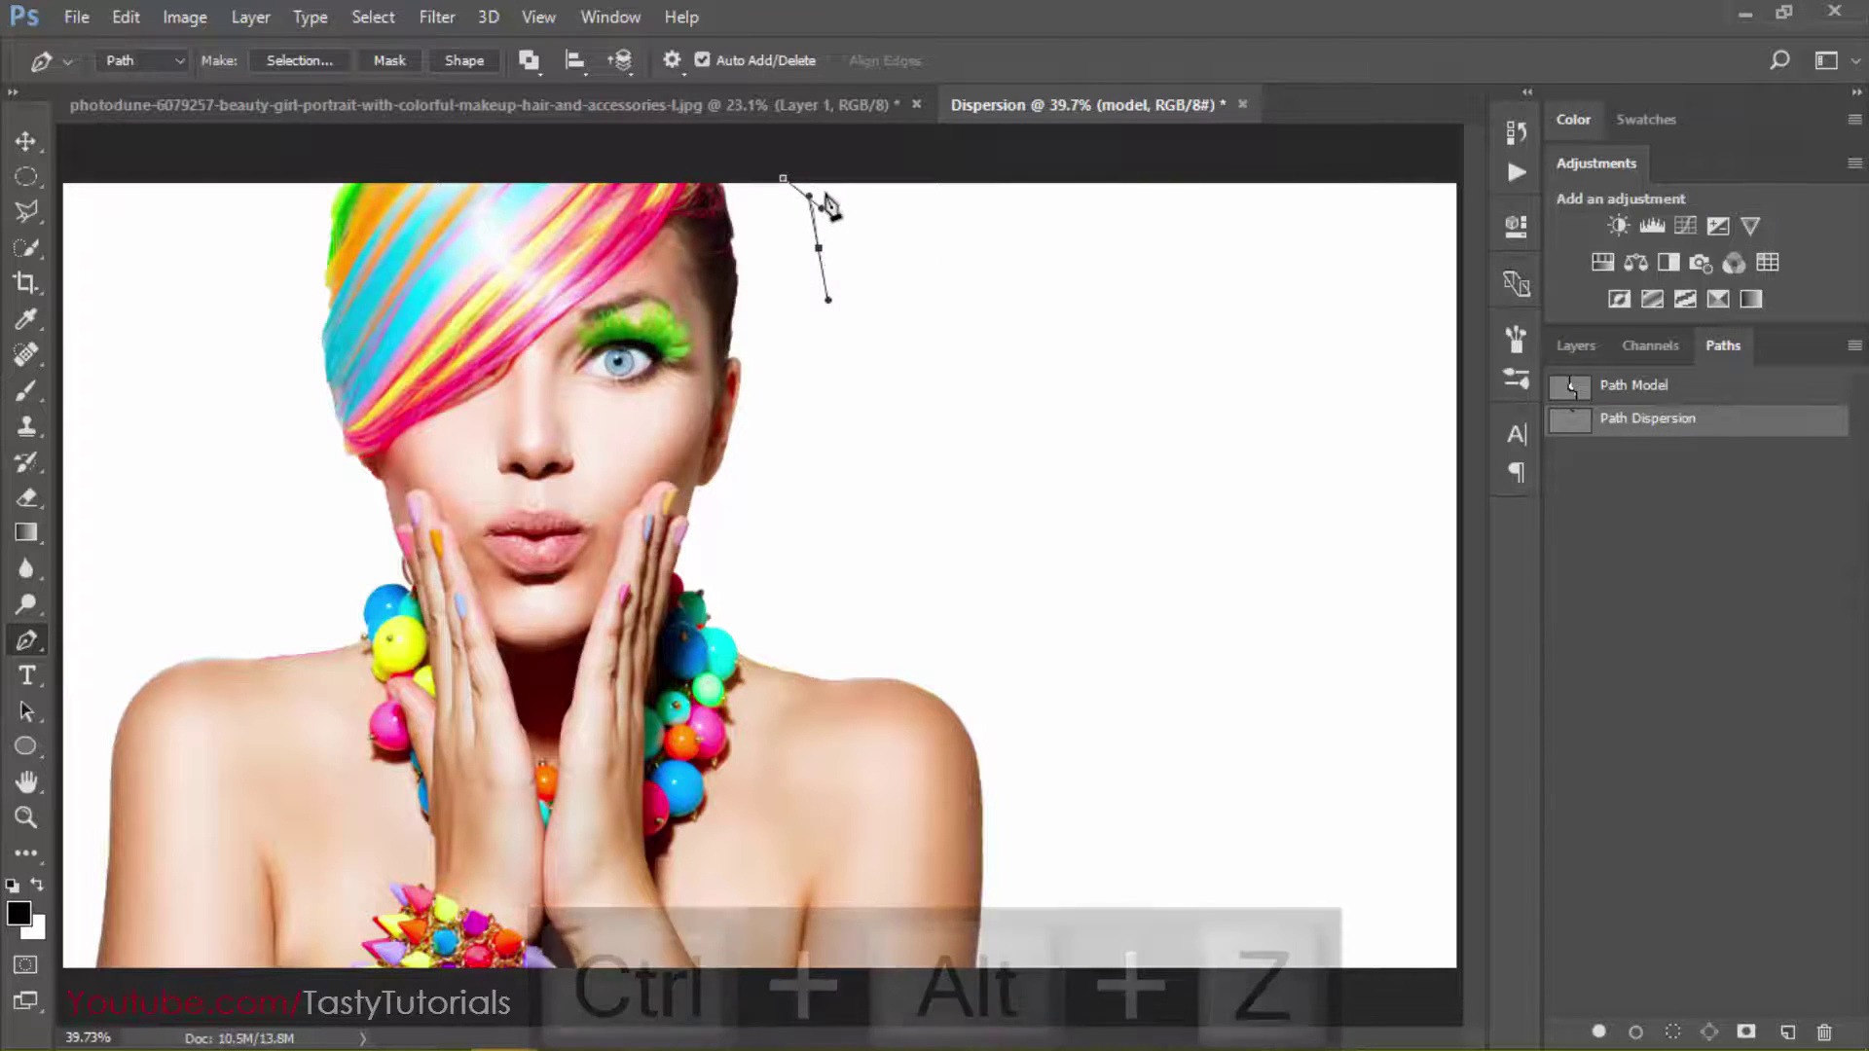
key("ctrl+alt+z")
Draw a wavy path from the canvas's upper edge down through the white area beside the model, undoing and redrawing misplaced points
left_click_drag(864, 227, 985, 498)
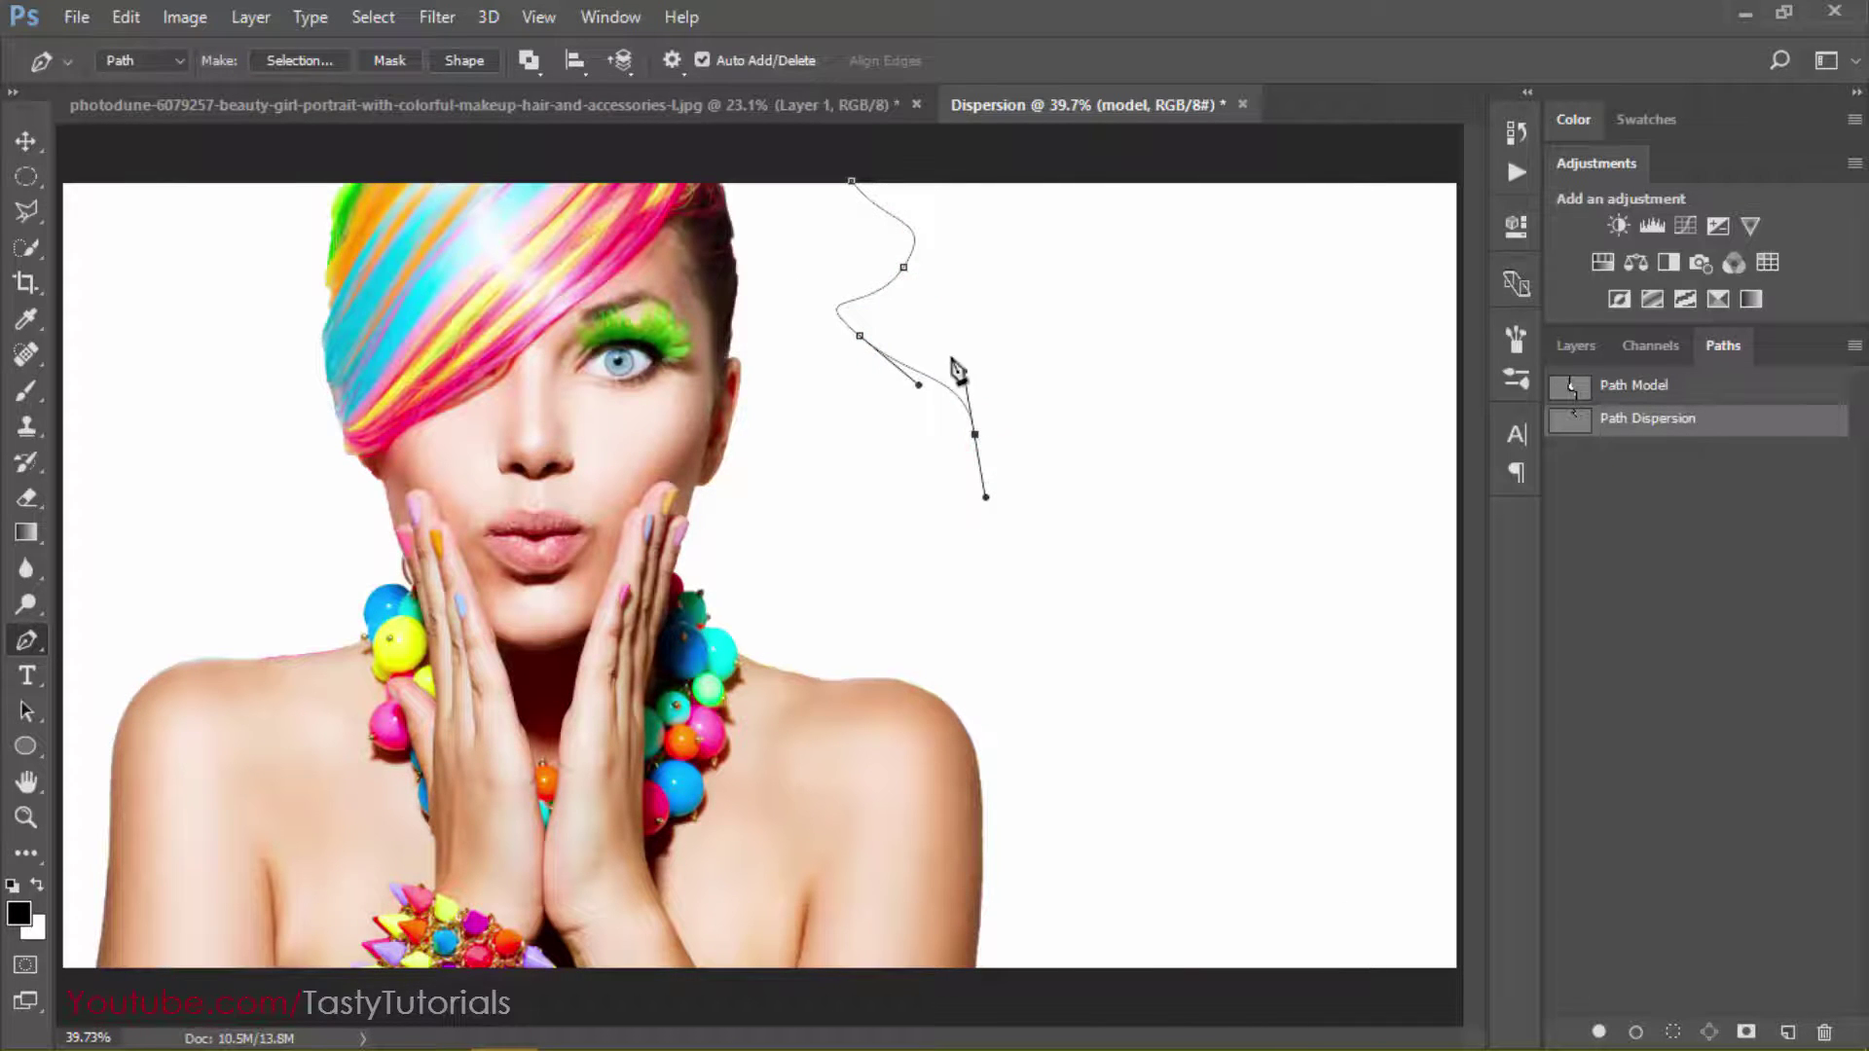
key("ctrl+alt+z")
key("ctrl+alt+z")
left_click_drag(939, 355, 966, 421)
key("ctrl+alt+z")
left_click(903, 267, "alt")
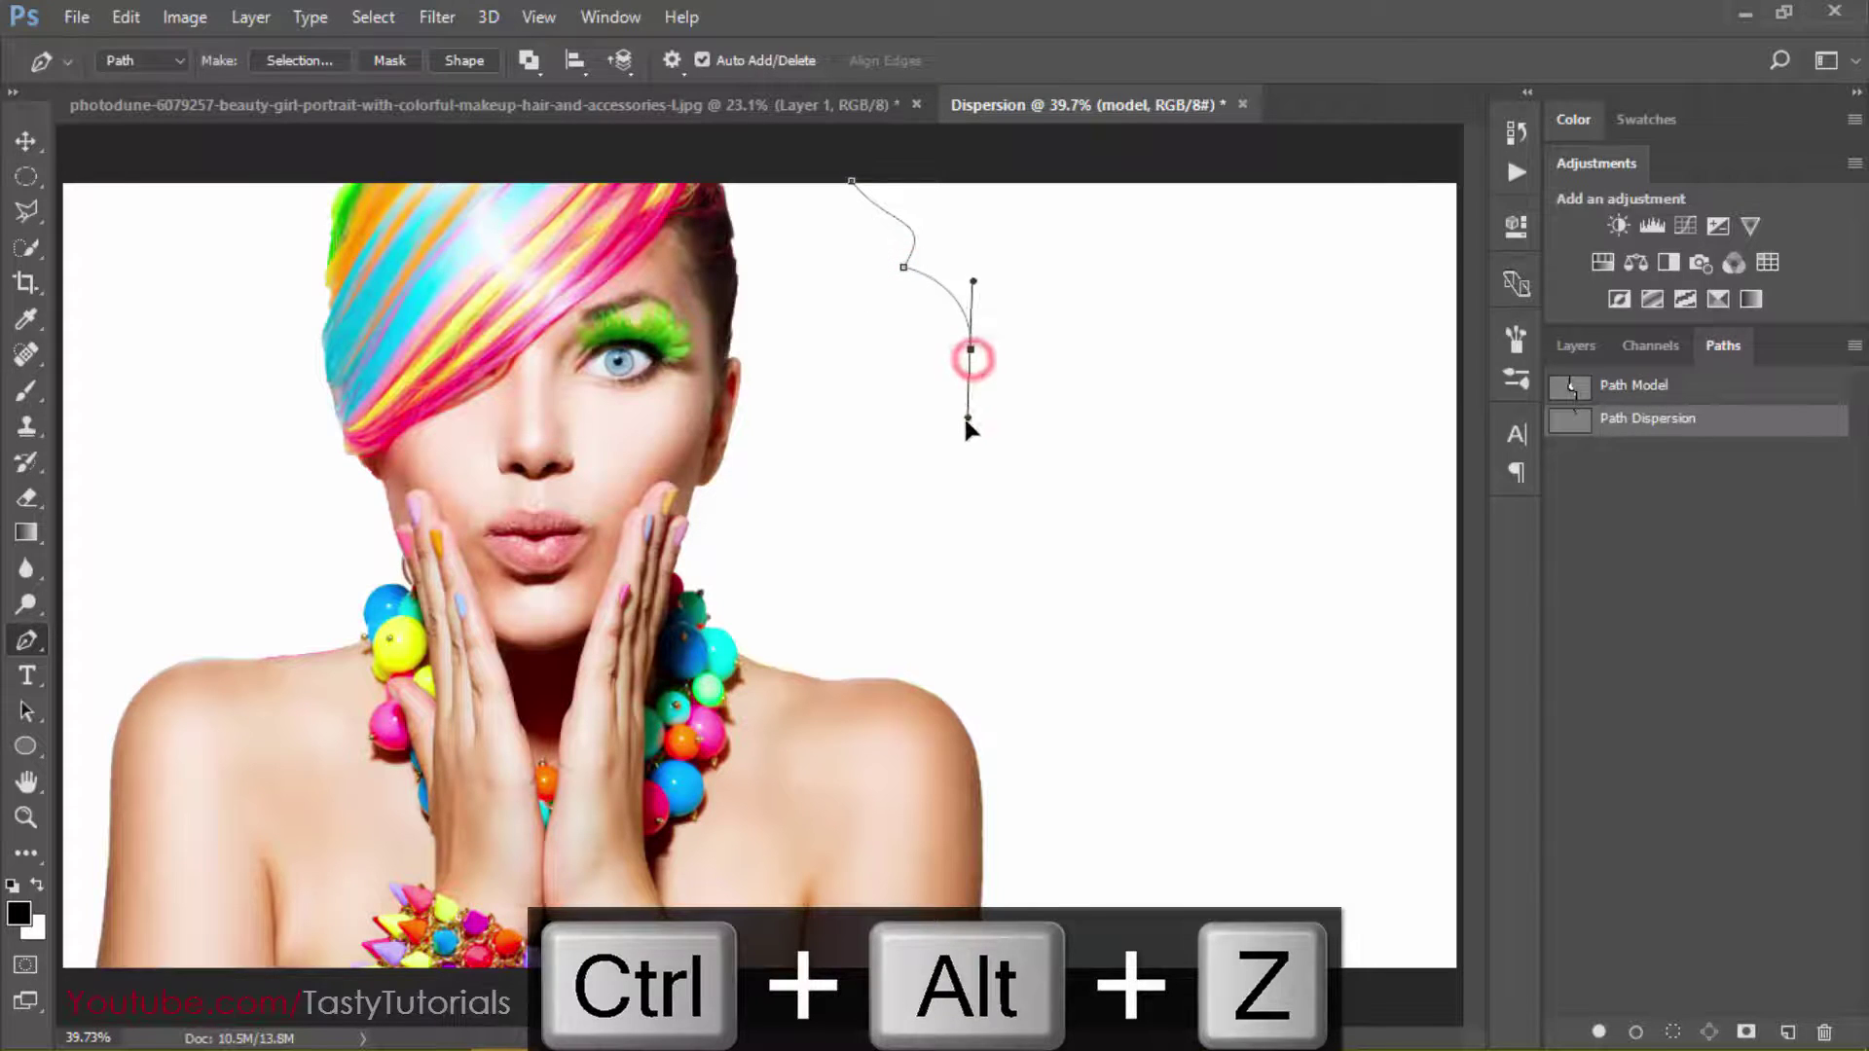
left_click_drag(980, 498, 1103, 598)
left_click_drag(1117, 662, 1121, 710)
left_click(1086, 761)
left_click_drag(1142, 844, 1176, 991)
scroll(1138, 655, "down", 1)
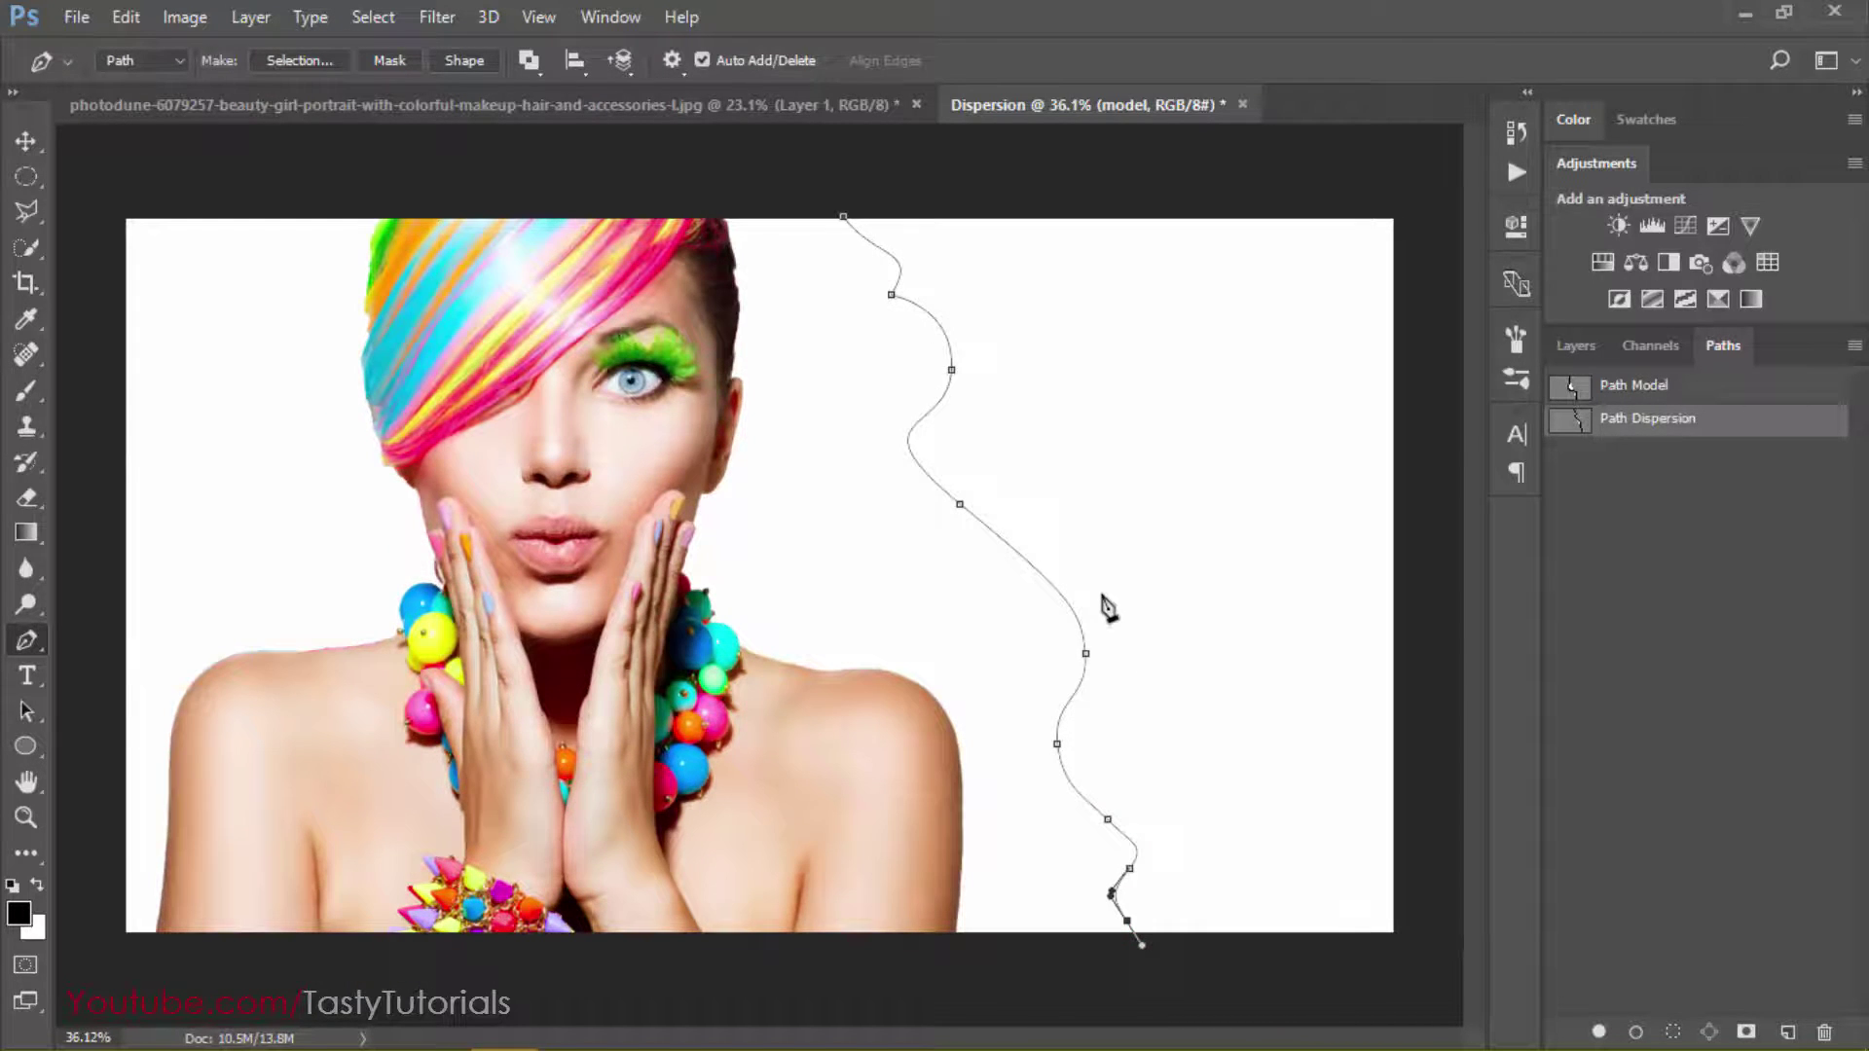
key("ctrl+alt+z")
key("ctrl+alt+z")
key("ctrl+alt+z")
key("ctrl+alt+z")
key("ctrl+alt+z")
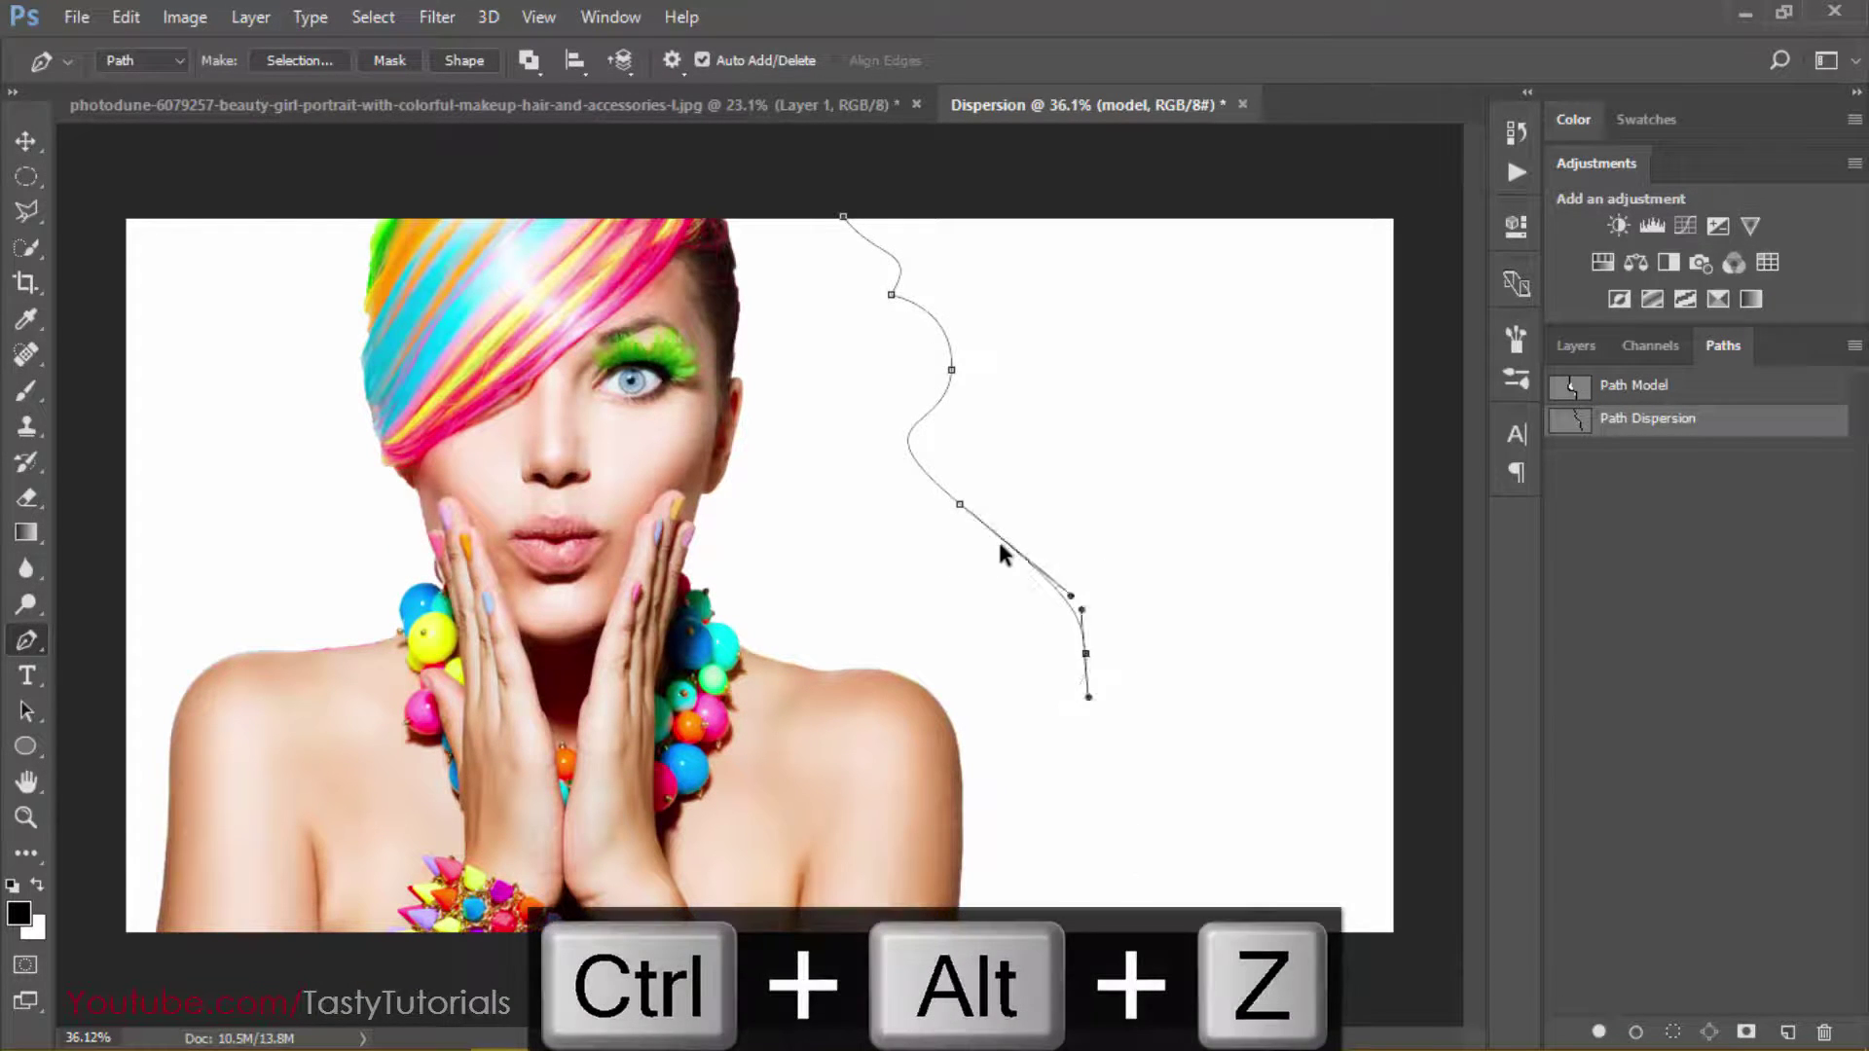
Finish Path Dispersion as a wavy curve running past the canvas's lower edge, then activate the Move tool with the model layer selected
left_click_drag(933, 587, 1028, 973)
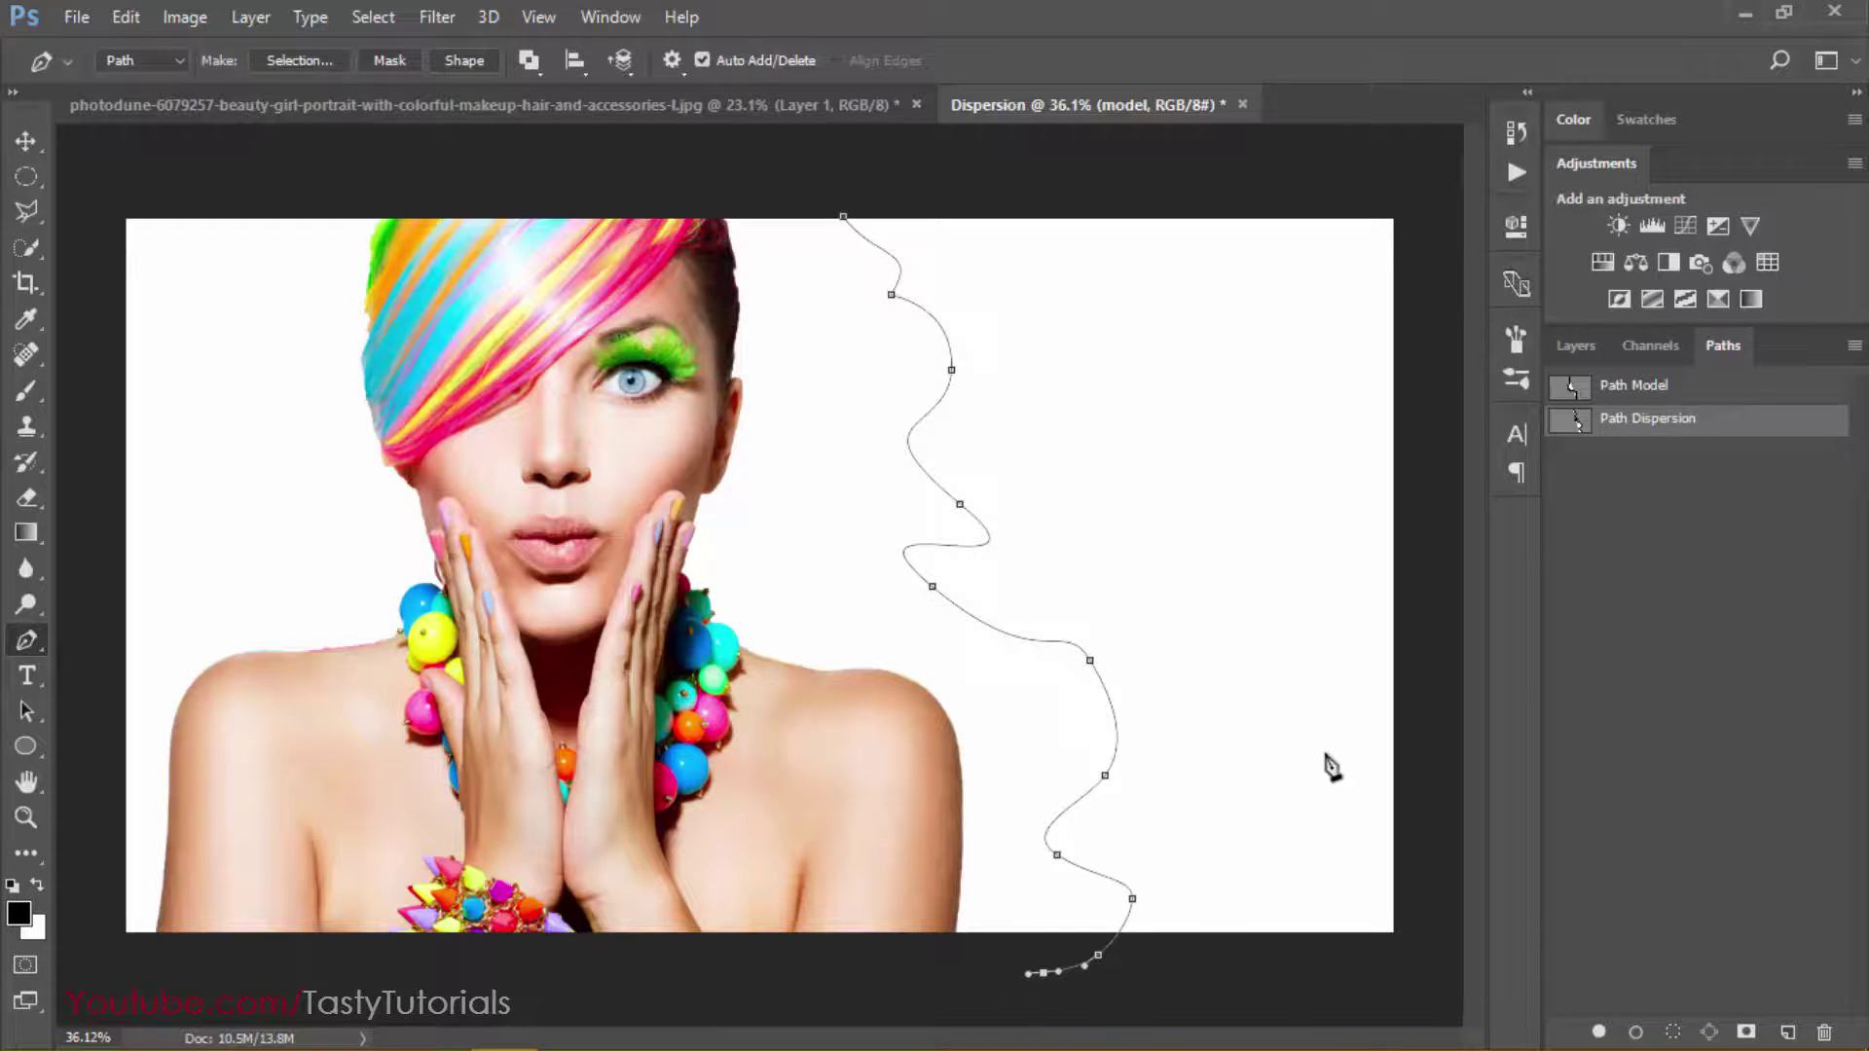
left_click(1578, 352)
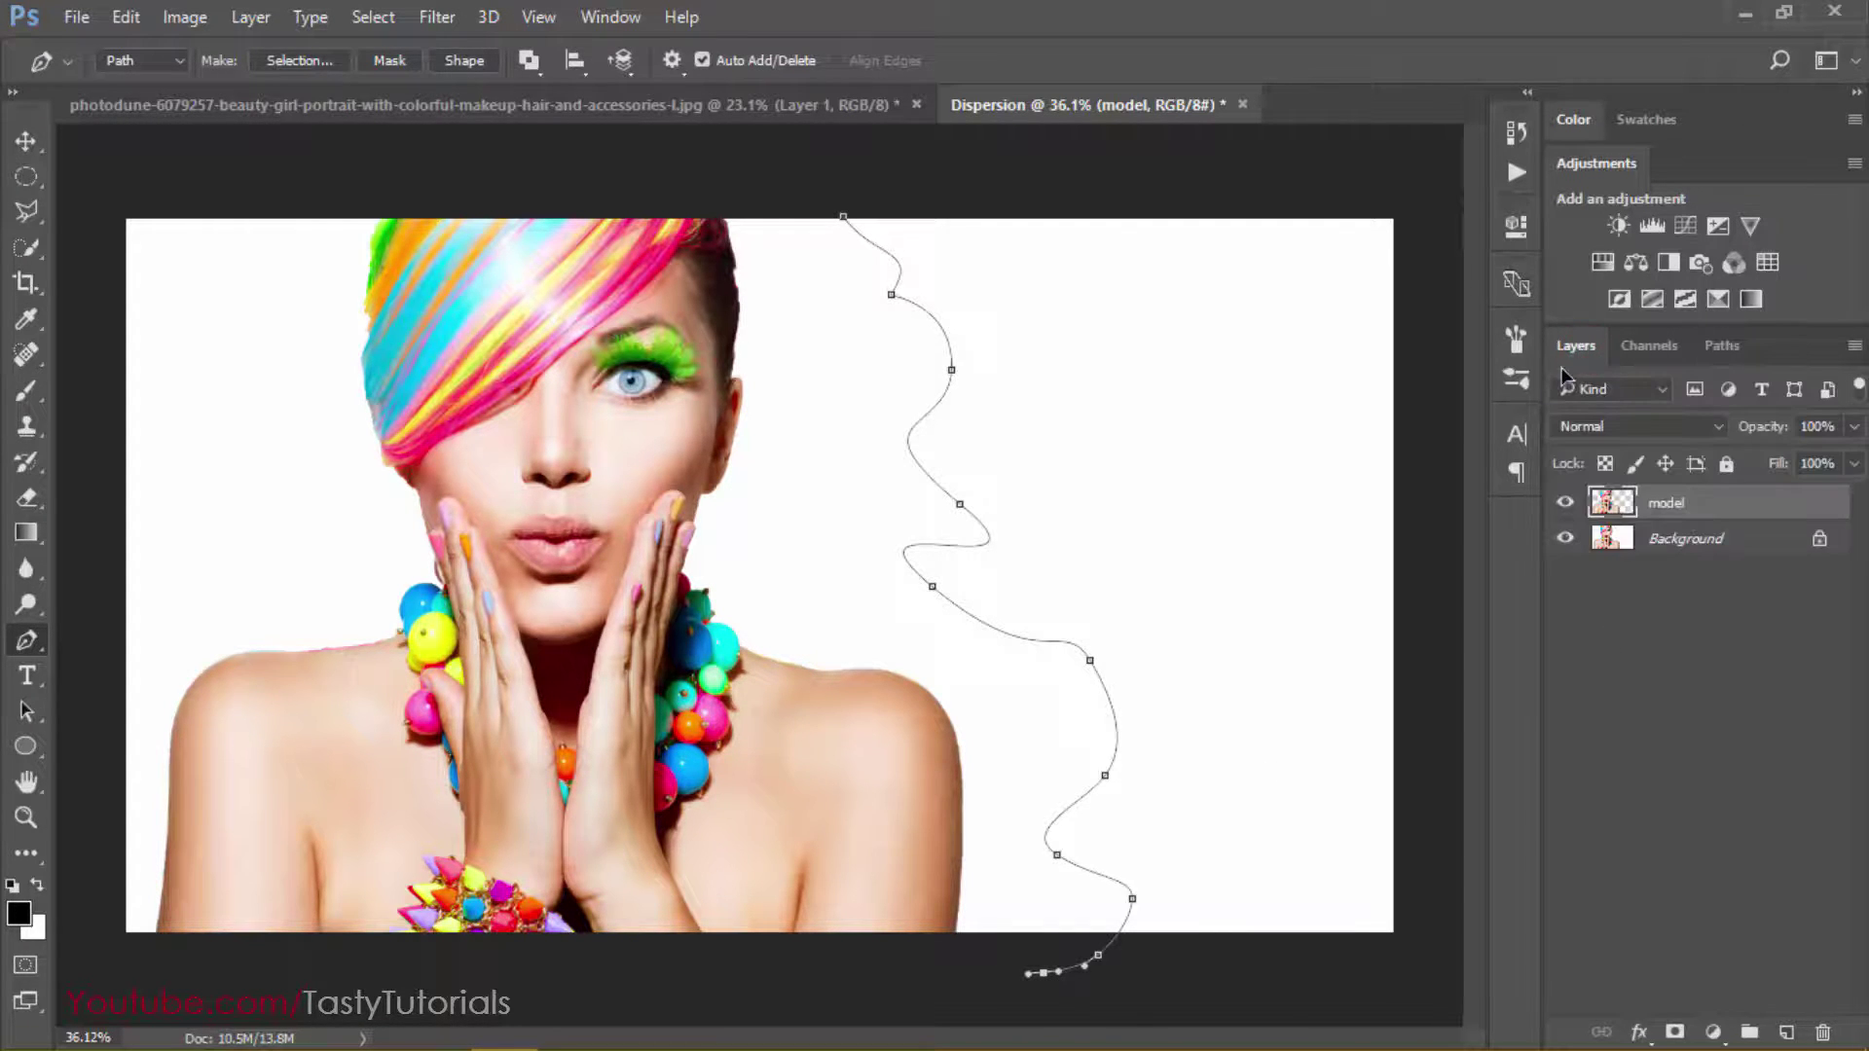
left_click(25, 140)
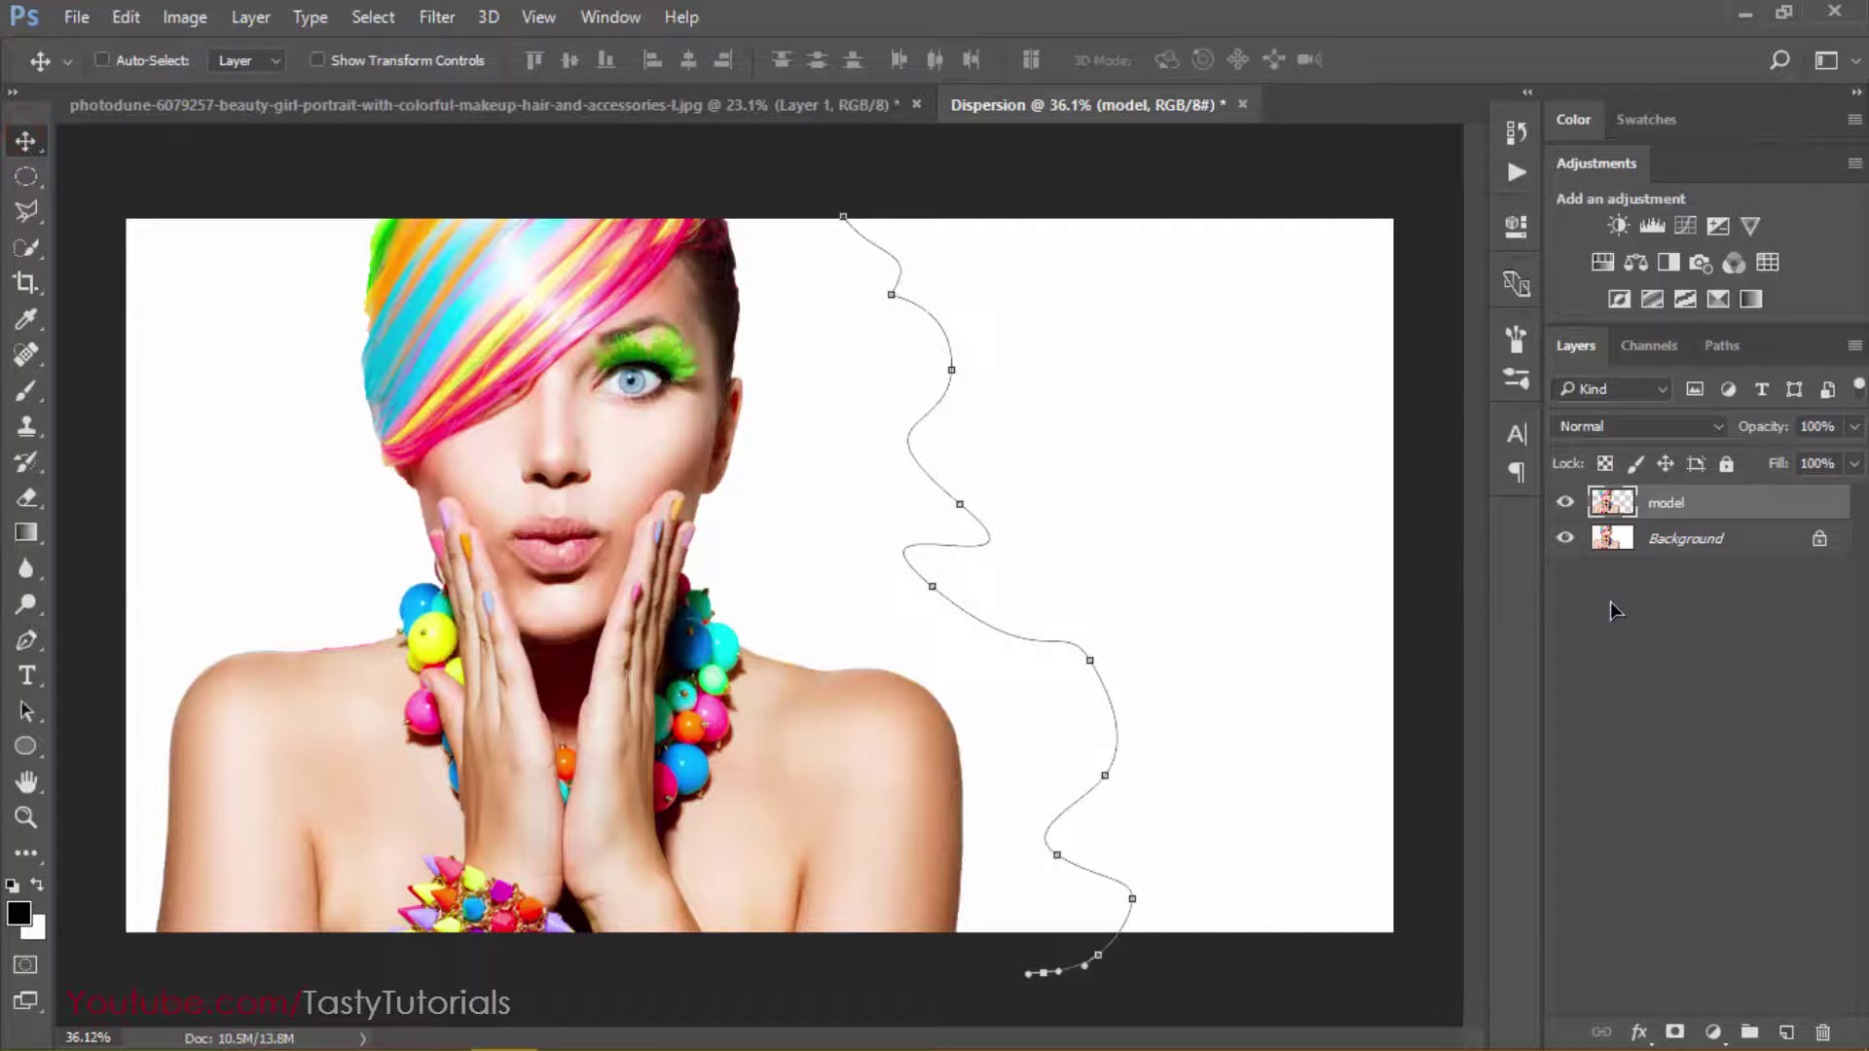
Select the Dust action in the DispersionActions set and expand its list of commands
left_click(1515, 172)
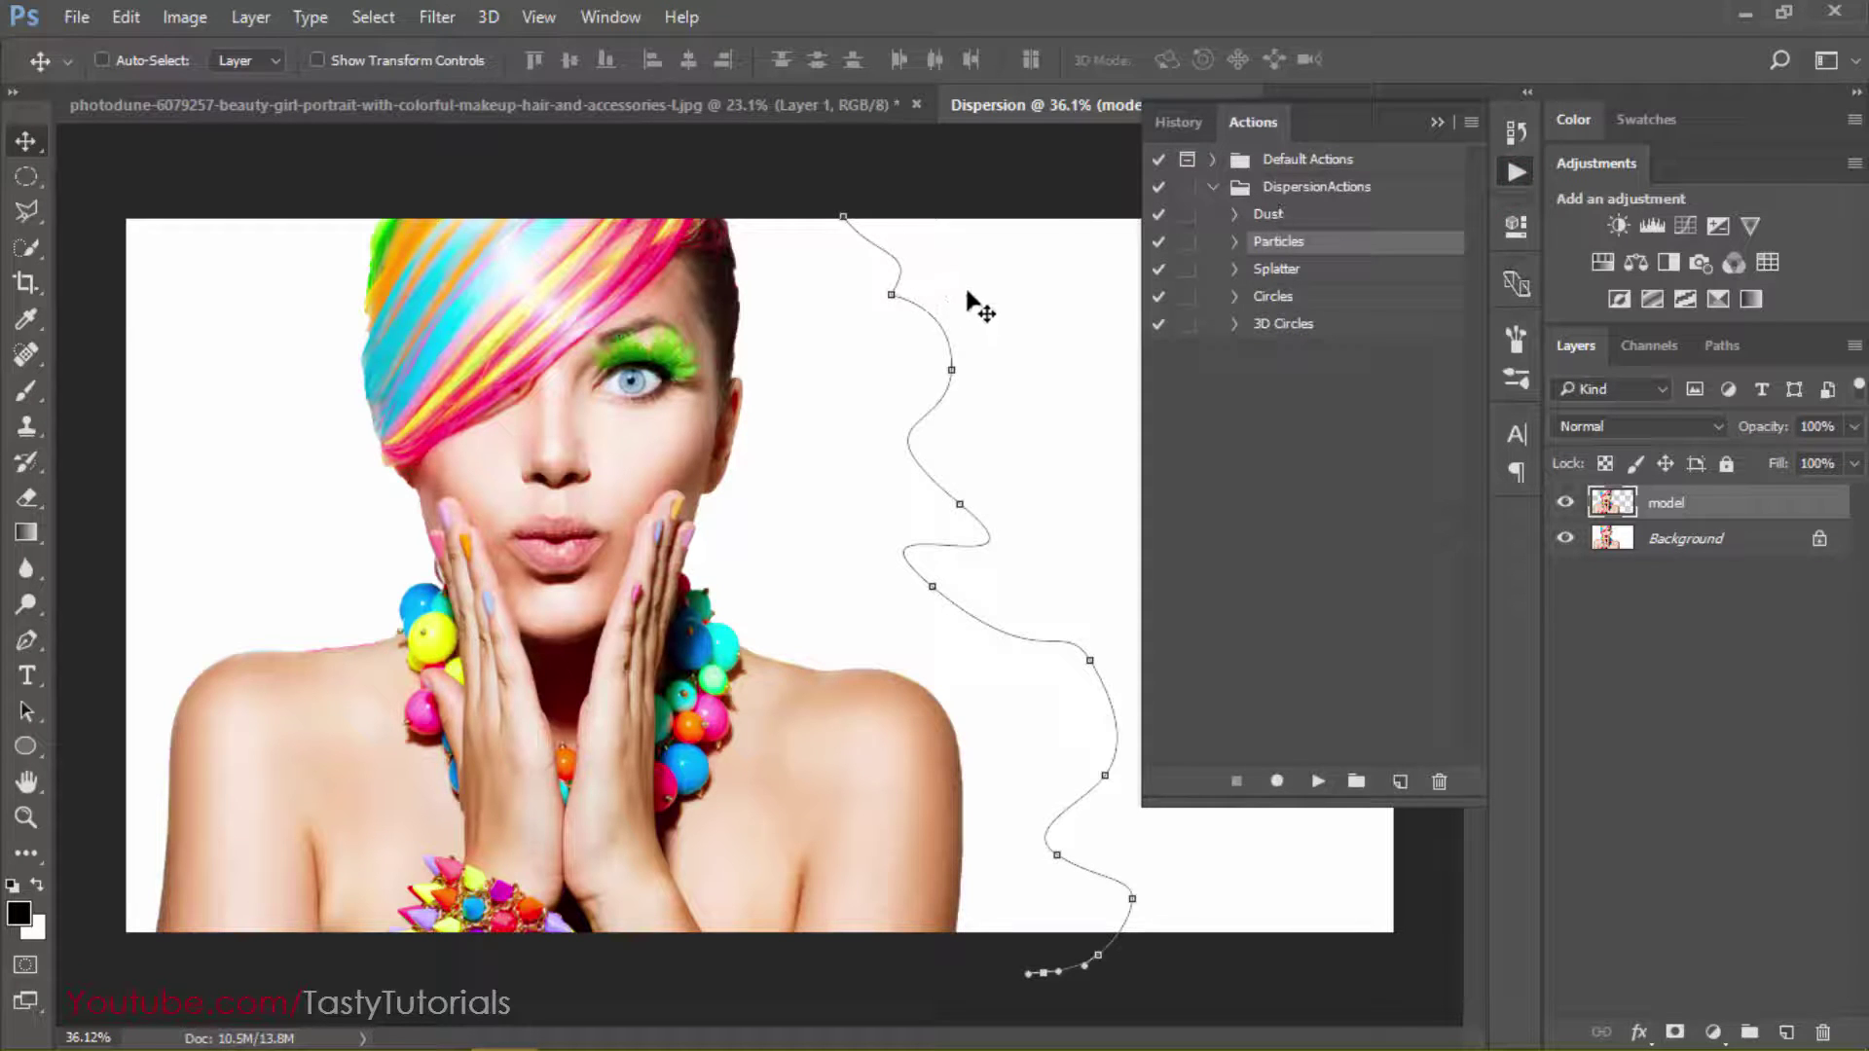
left_click(1266, 215)
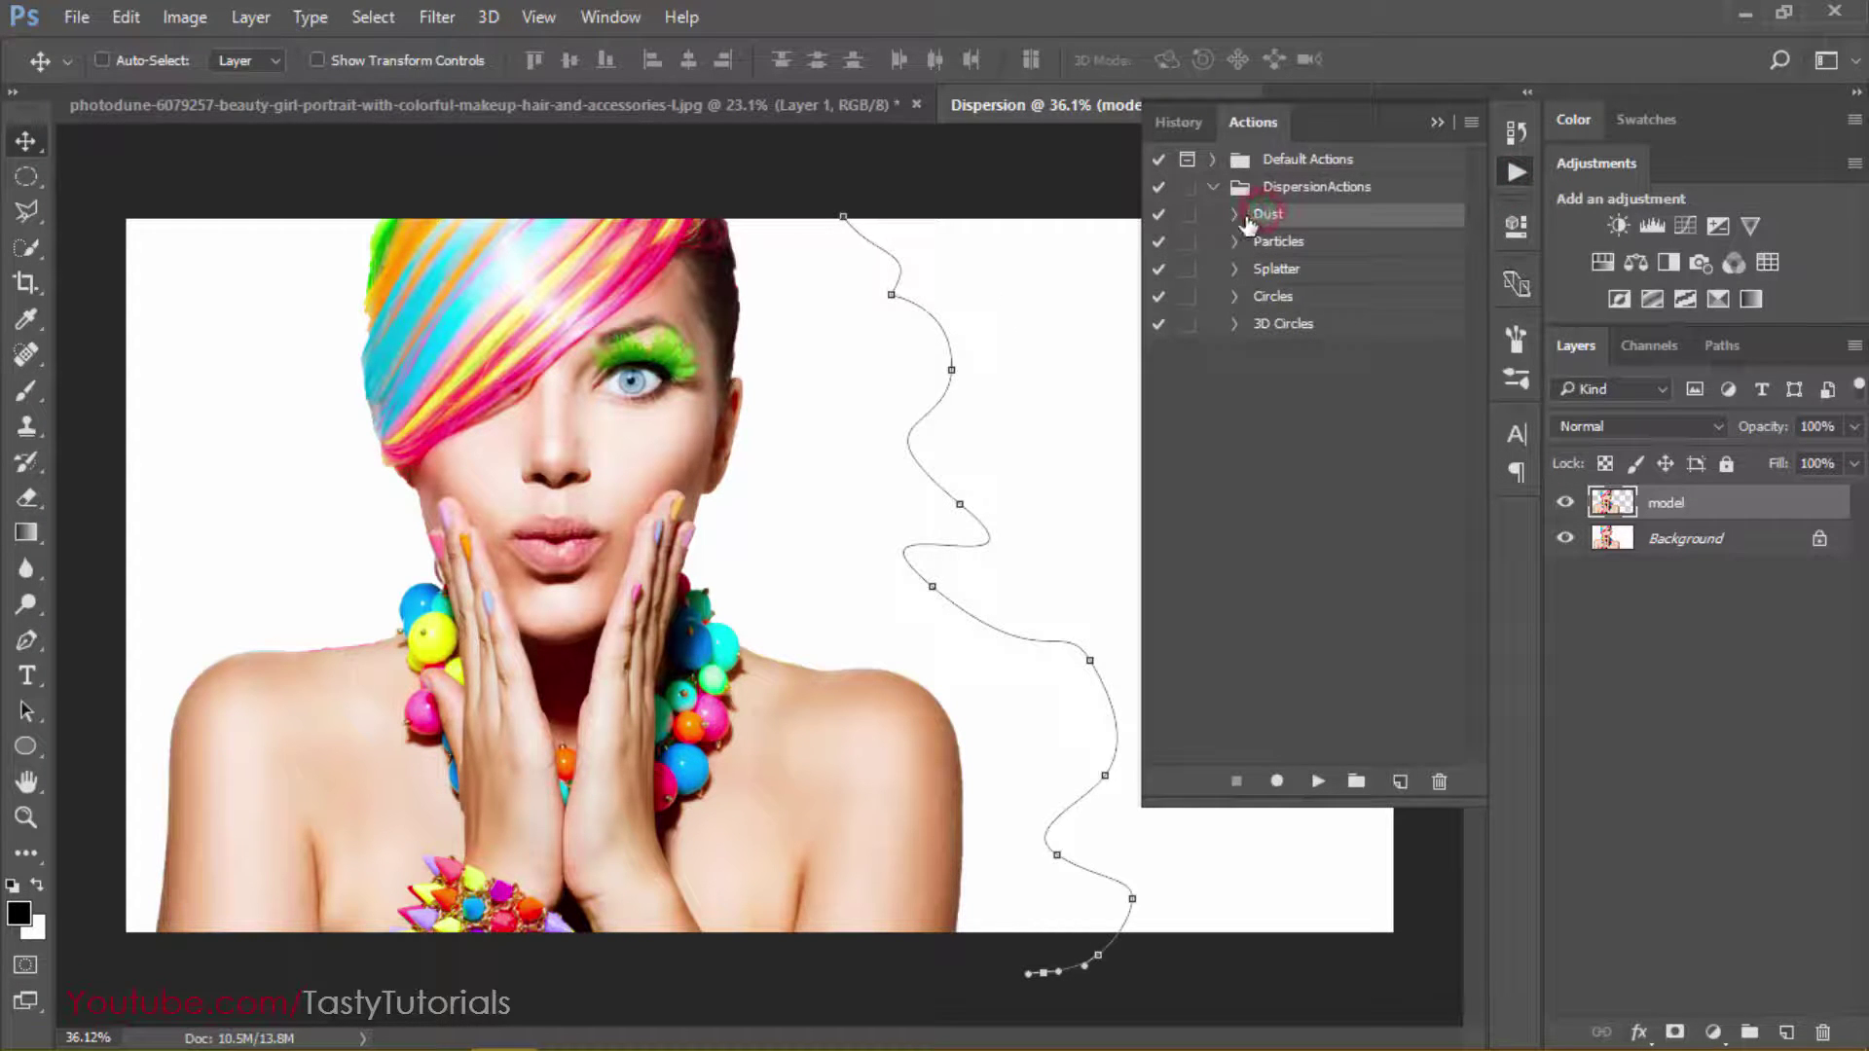
left_click(1234, 214)
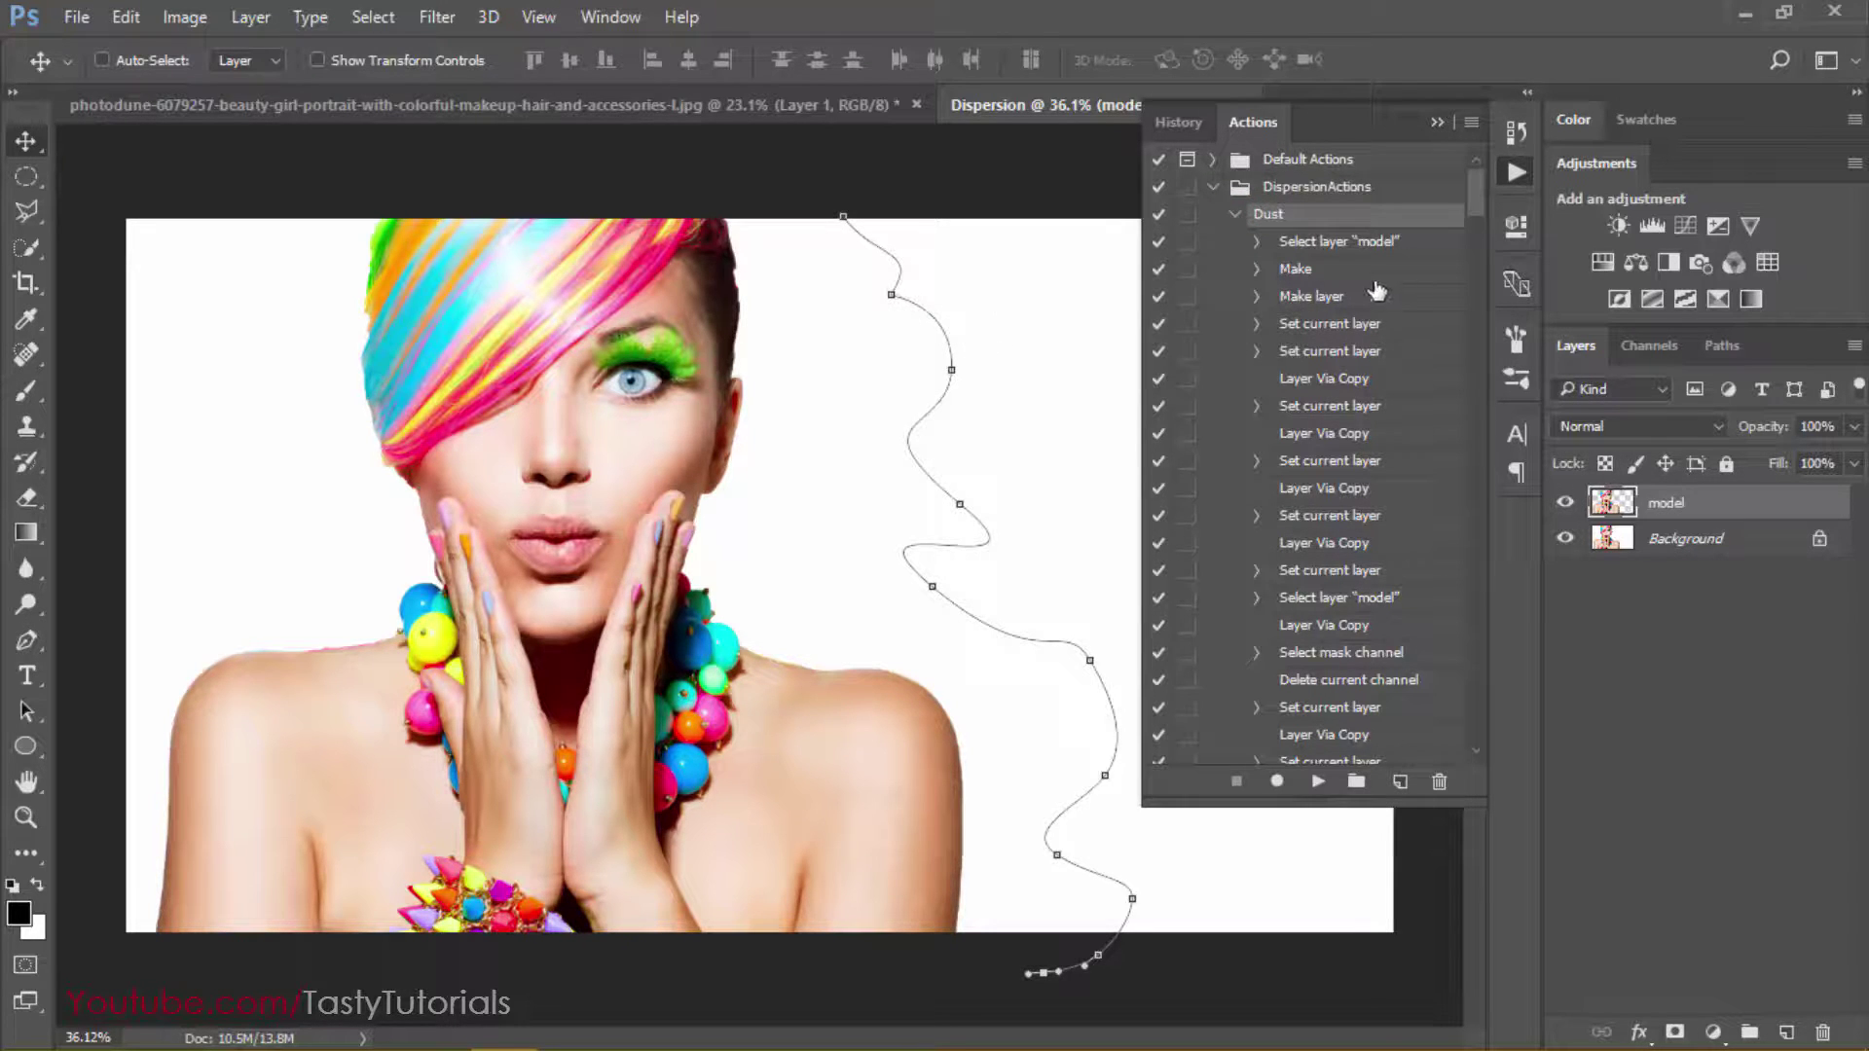
Check in the Layers Panel Options that default masks on fill layers and adding "copy" to copied layers are enabled
left_click(1854, 345)
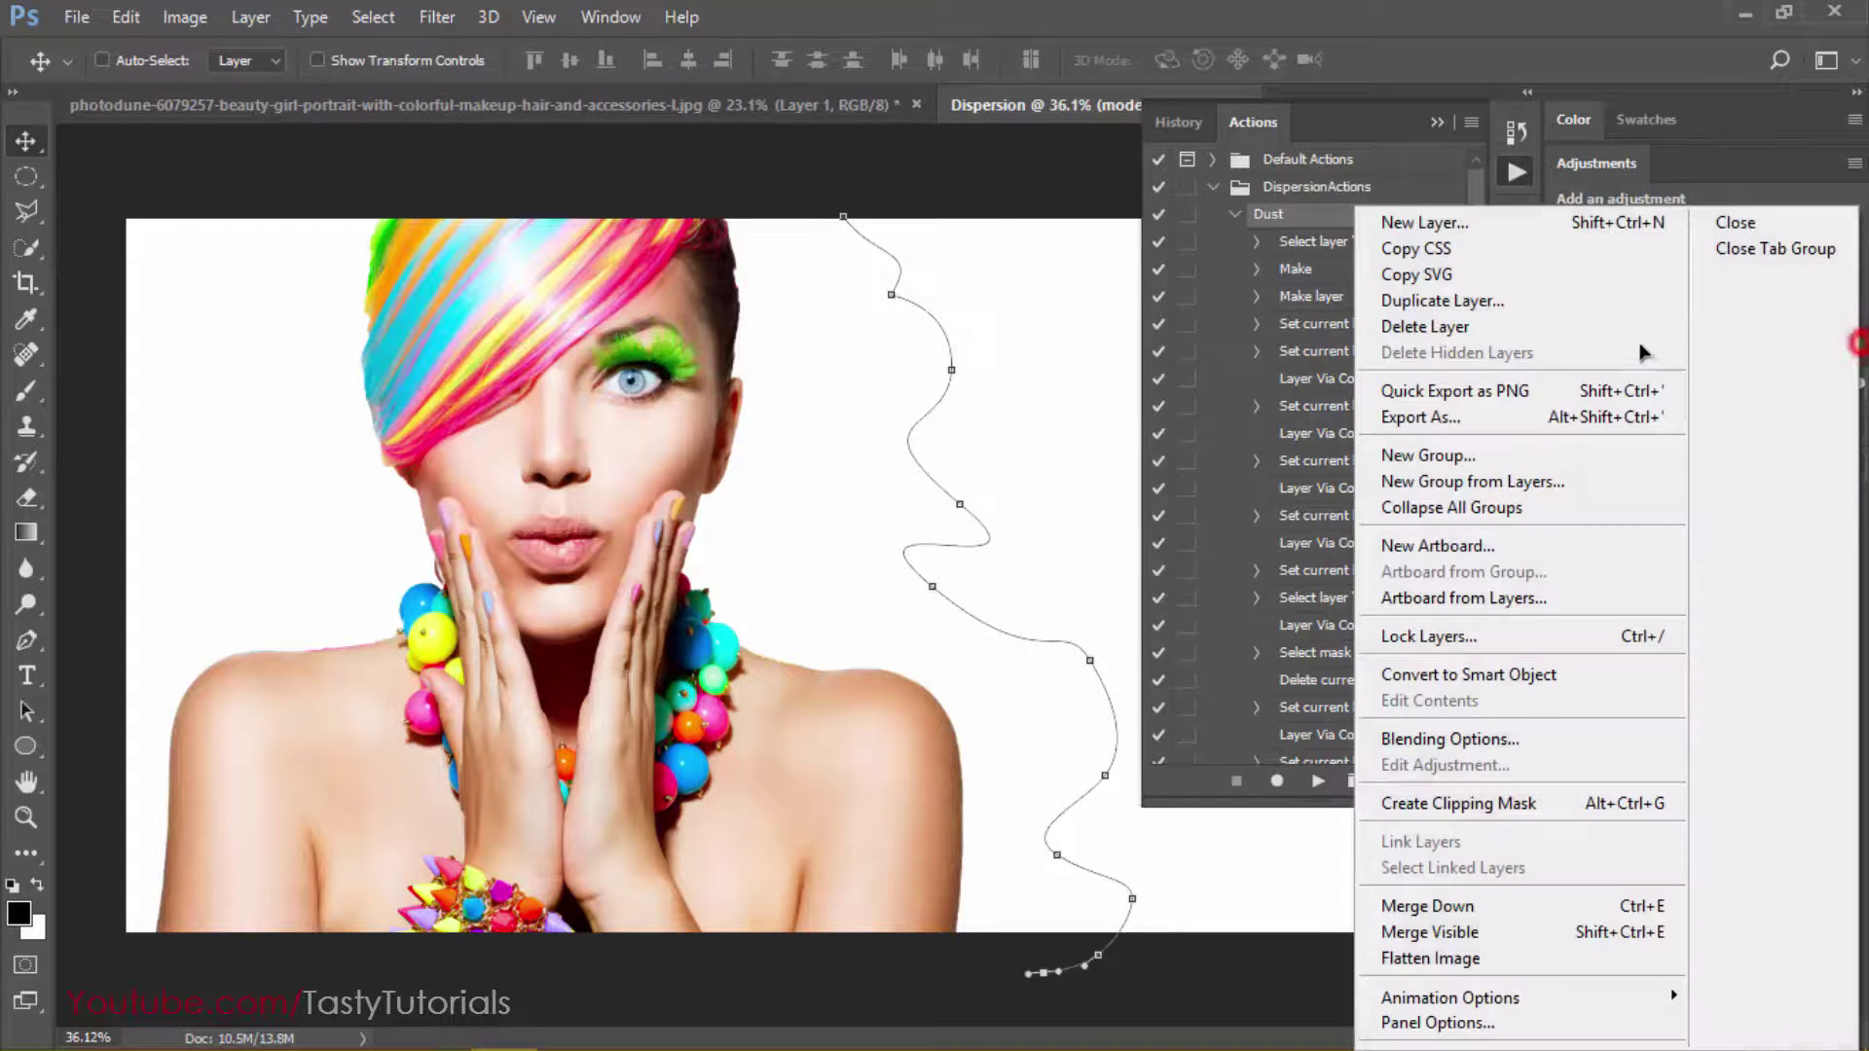
left_click(1460, 1023)
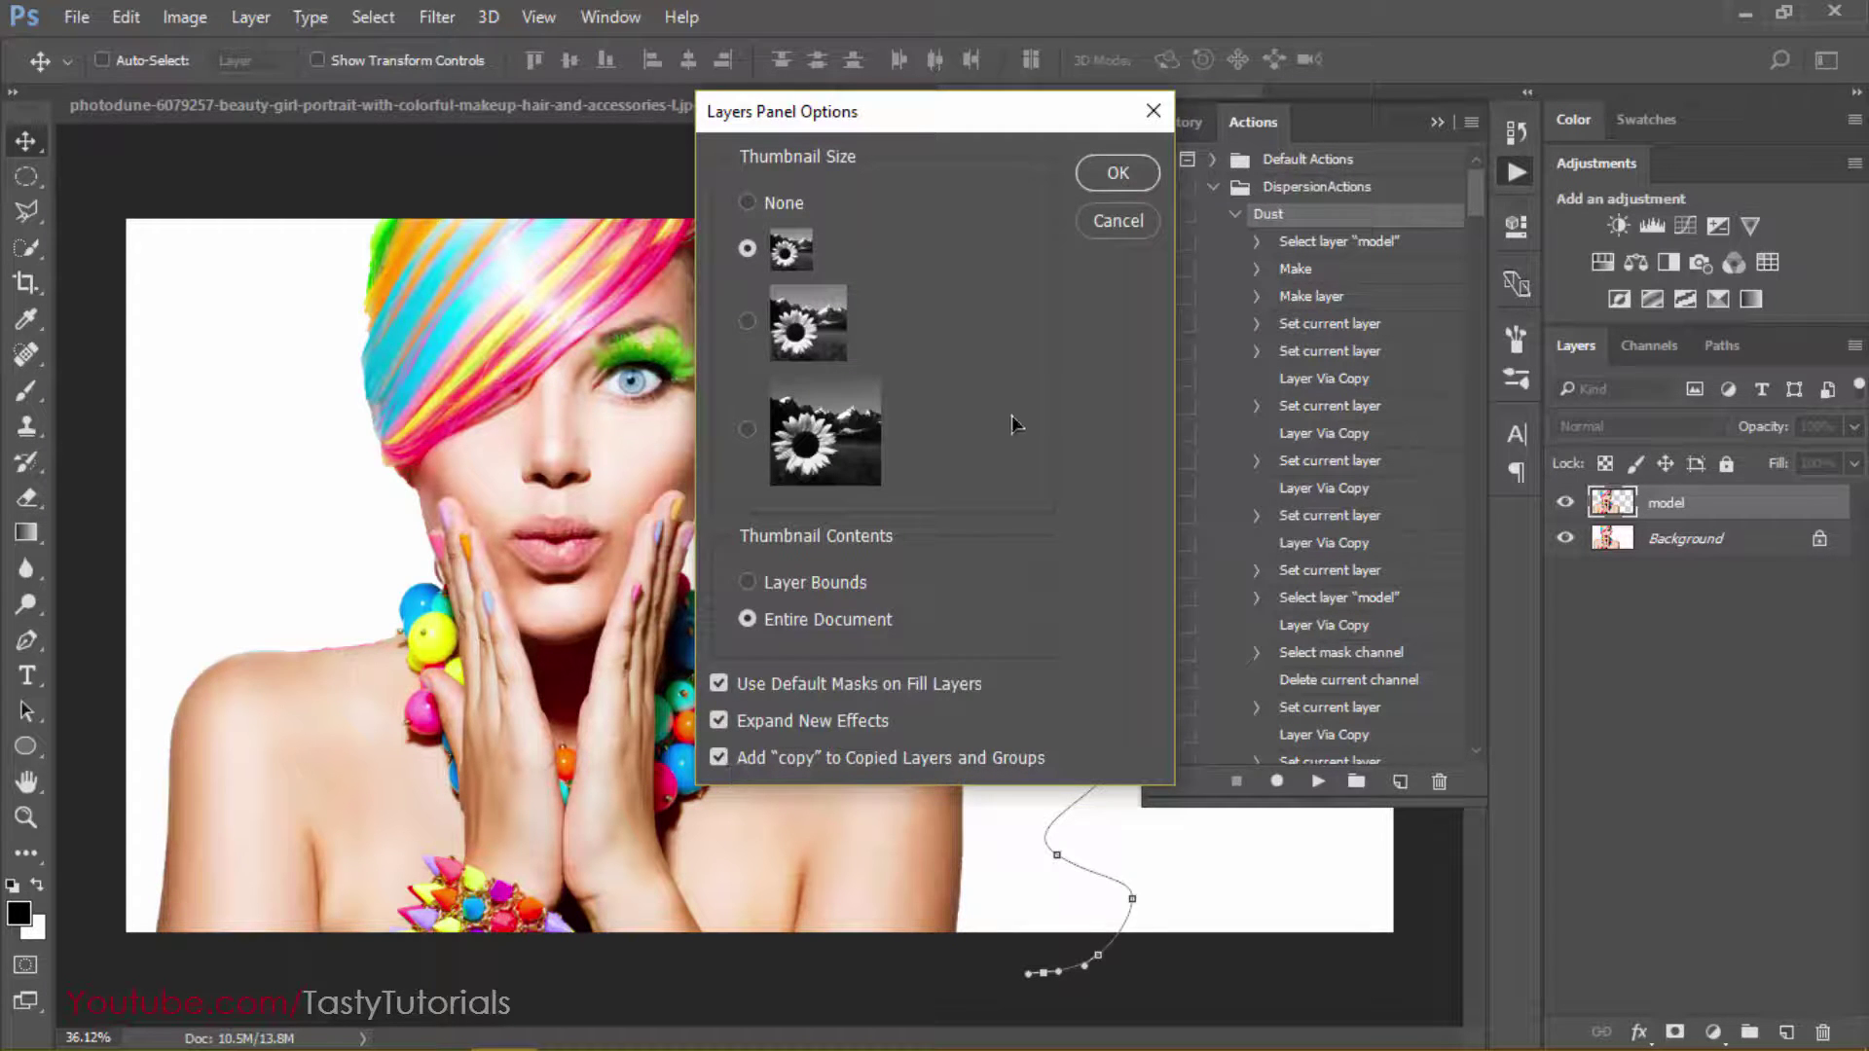
left_click(1118, 173)
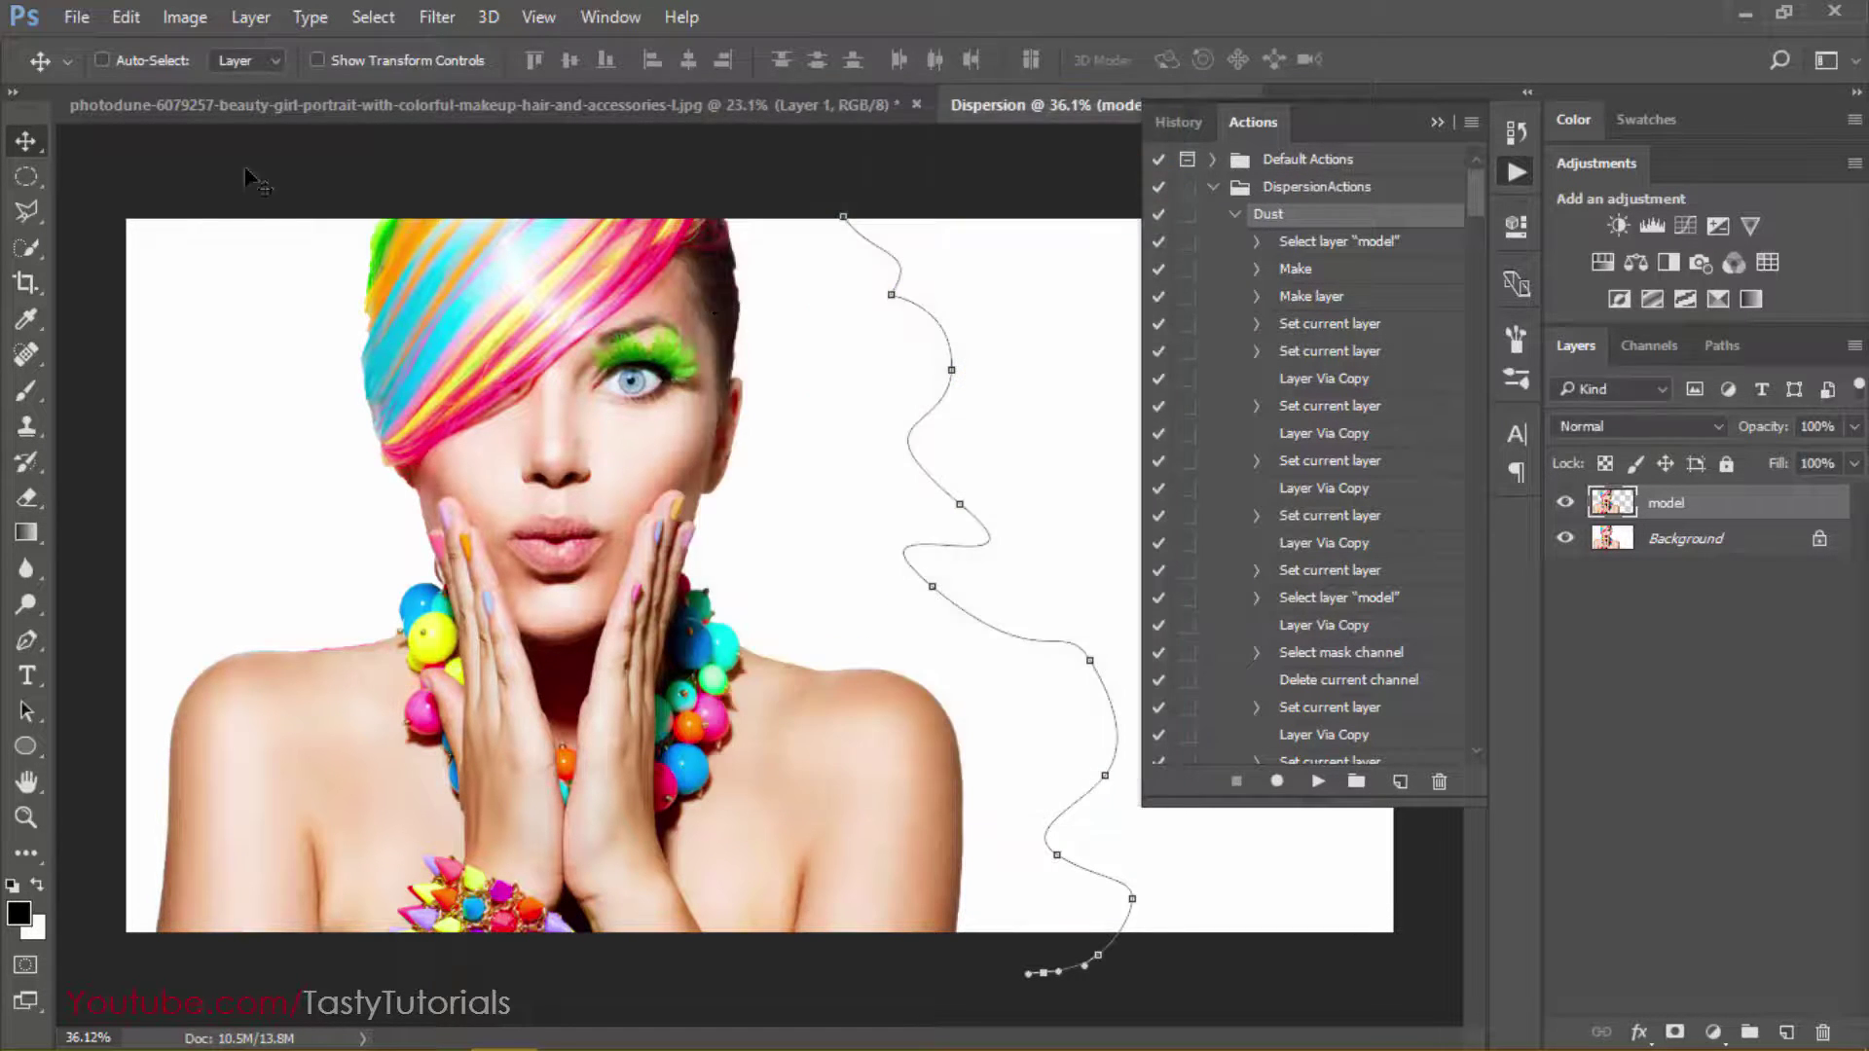
Purge the stored editing memory and run the Dust action on the model document
left_click(126, 17)
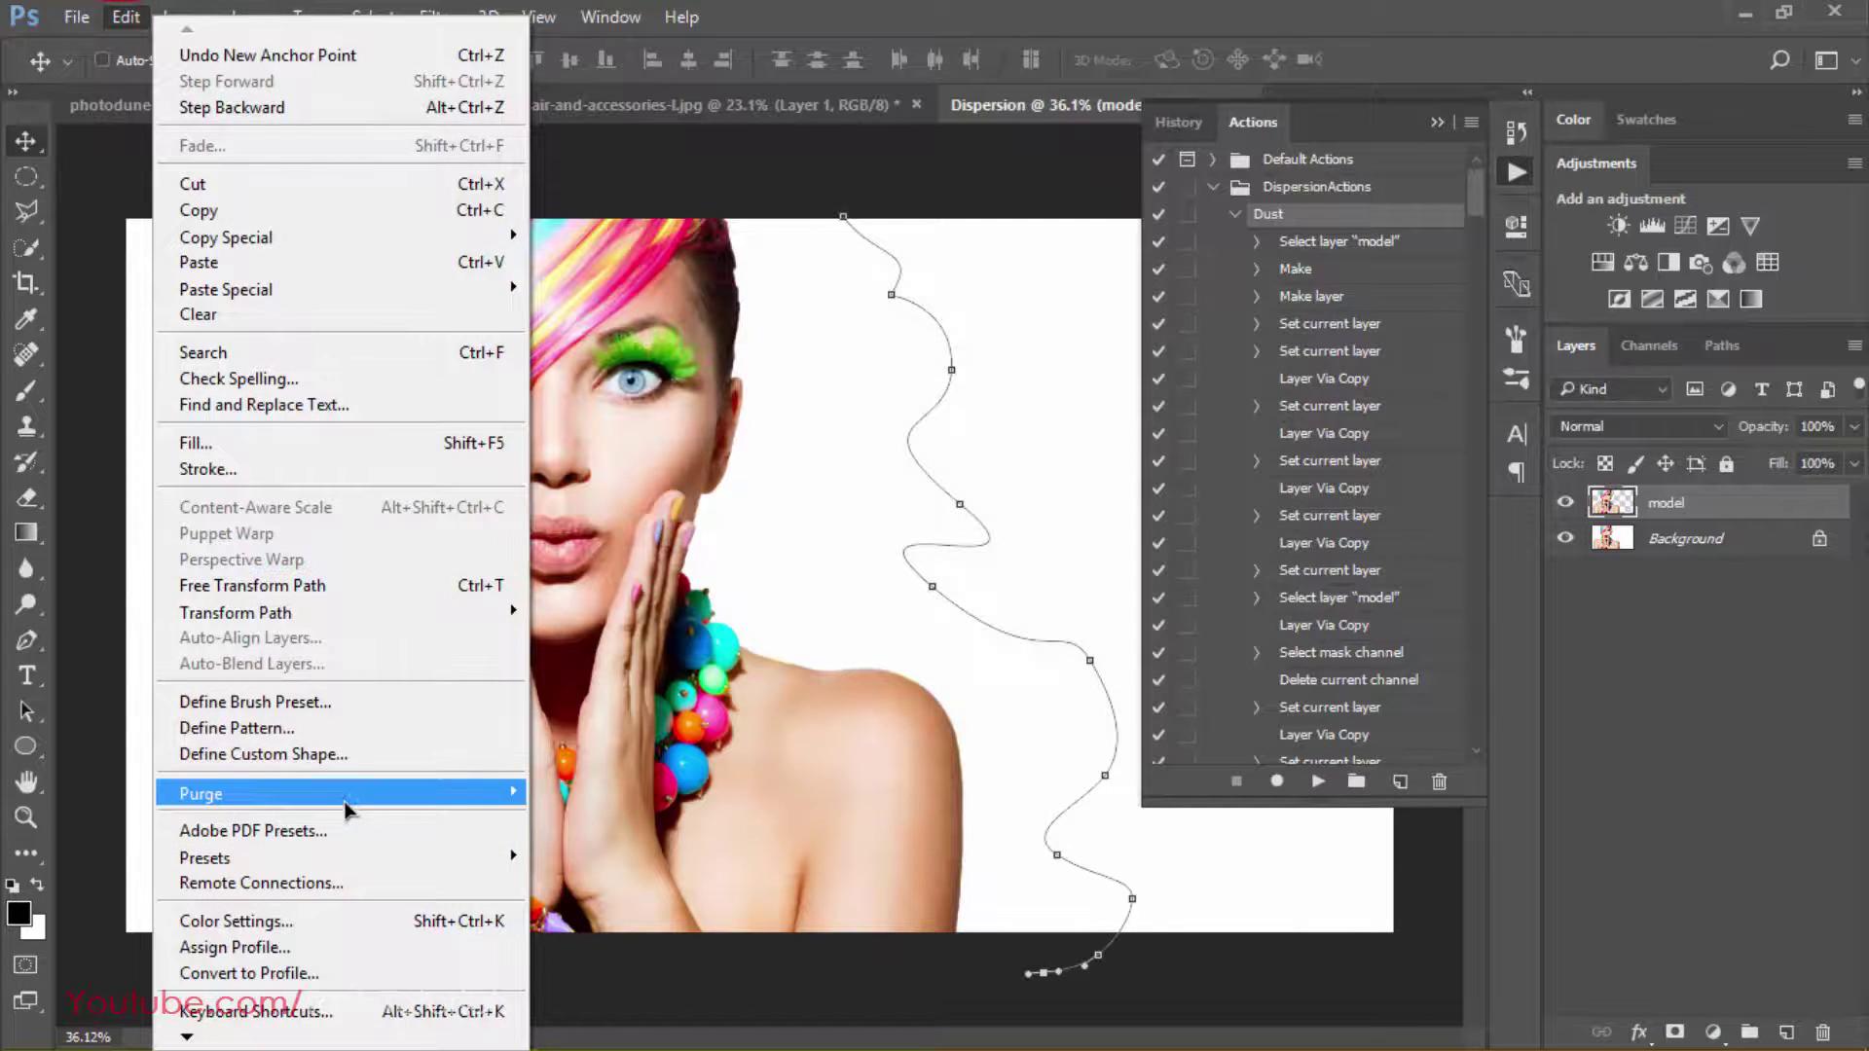
mouse_move(445, 798)
left_click(560, 871)
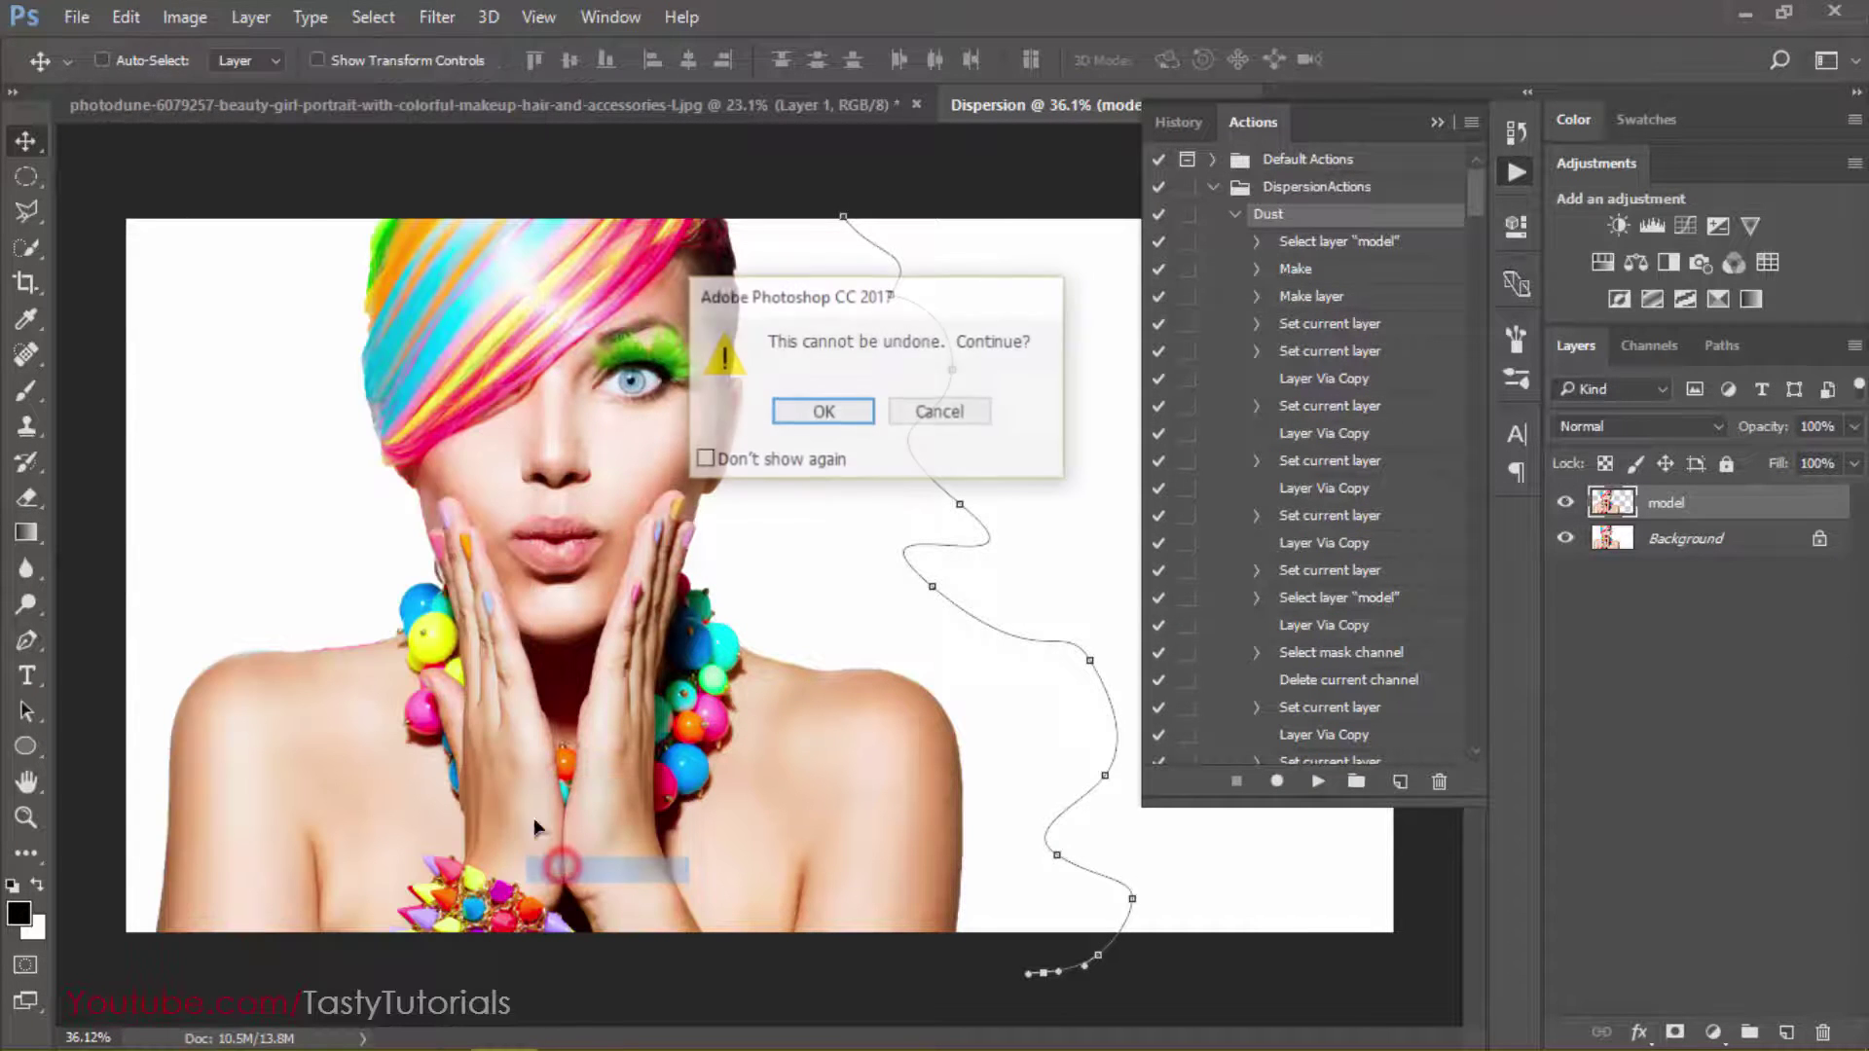
left_click(816, 410)
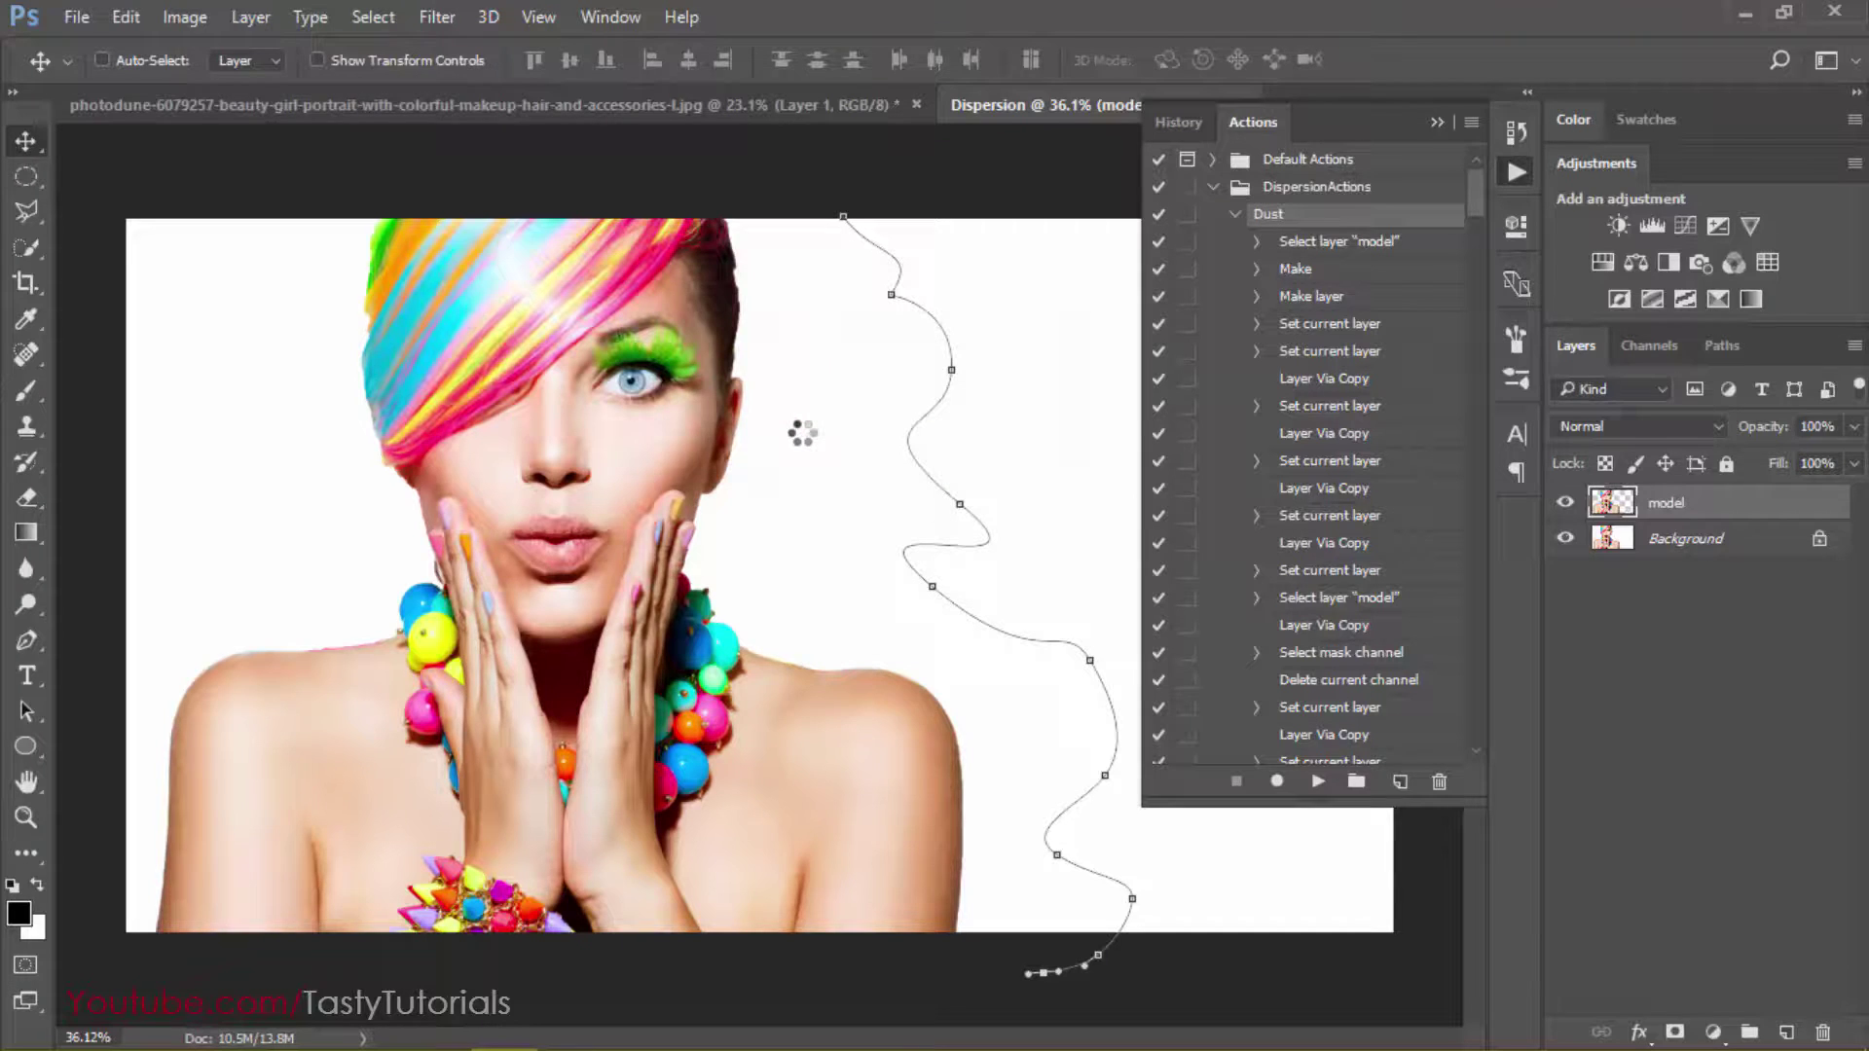
left_click(1320, 782)
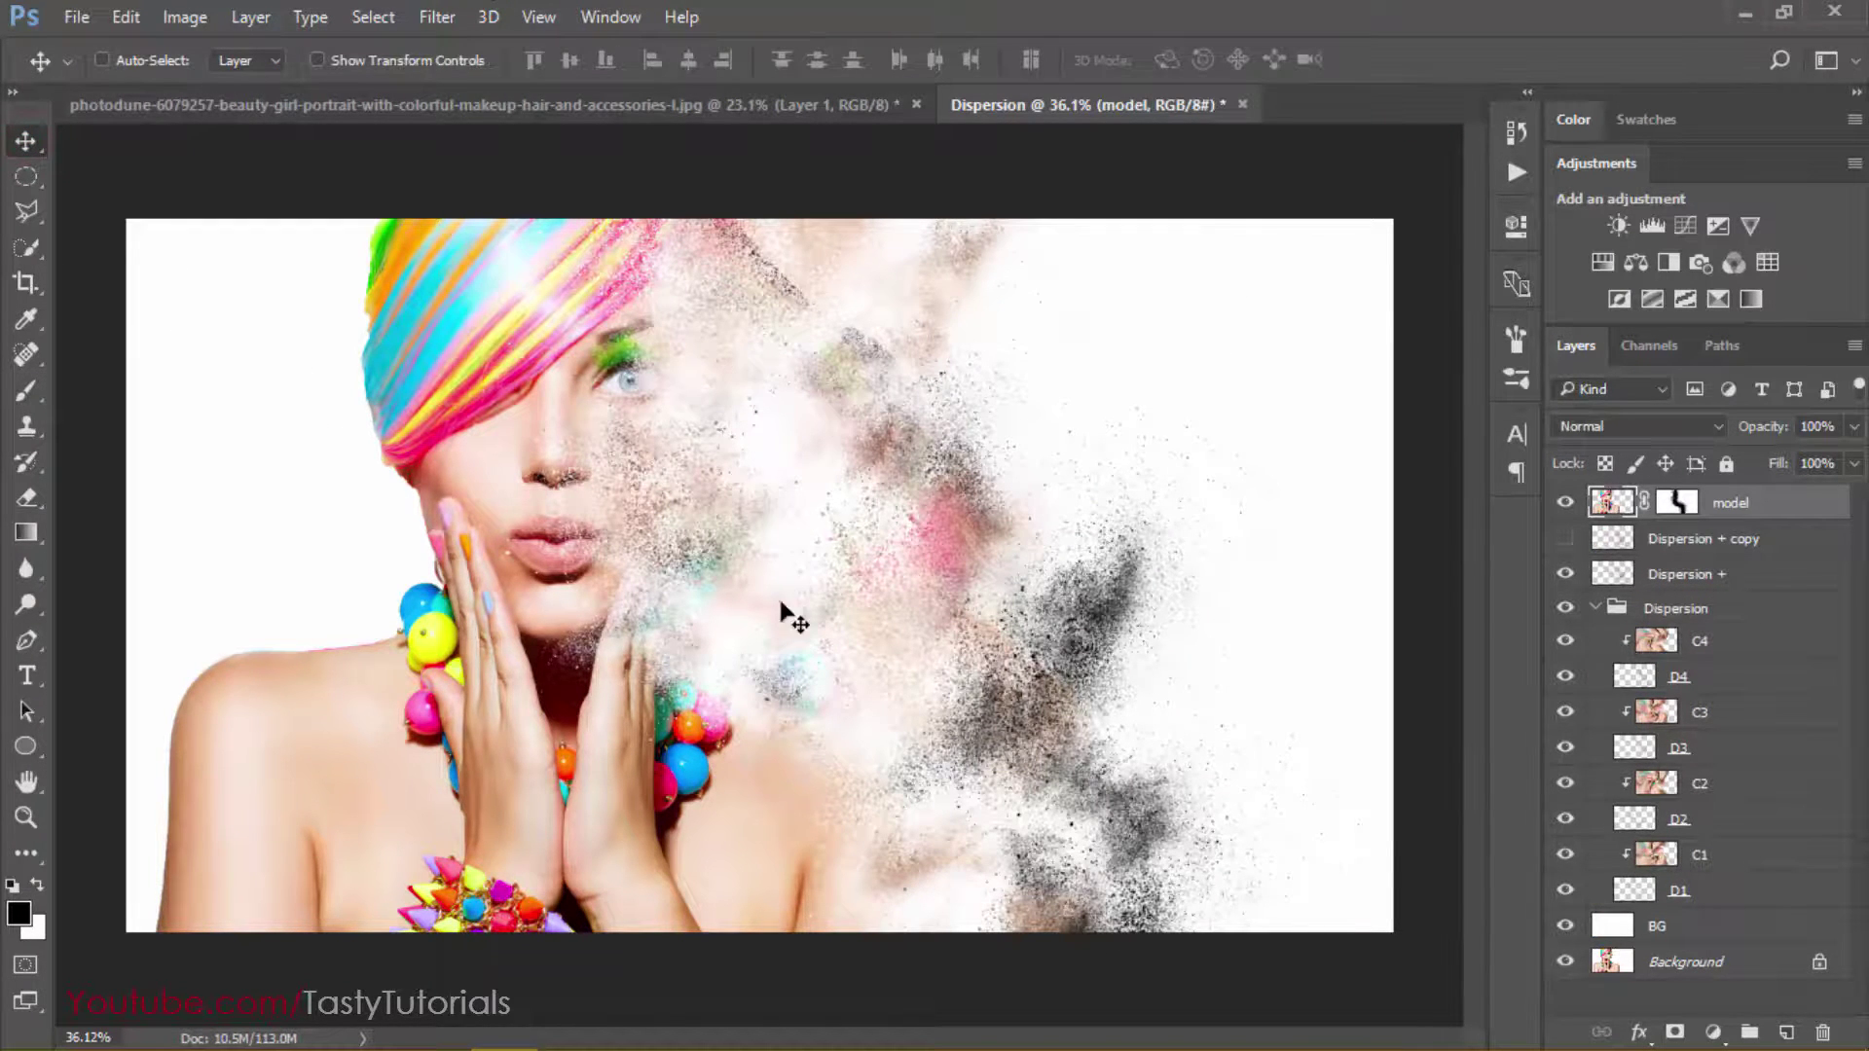
Examine the dust effect up close, collapse the Dispersion group and make the Dispersion + copy layer visible
scroll(782, 603, "up", 1)
scroll(882, 556, "down", 1)
scroll(728, 569, "up", 4)
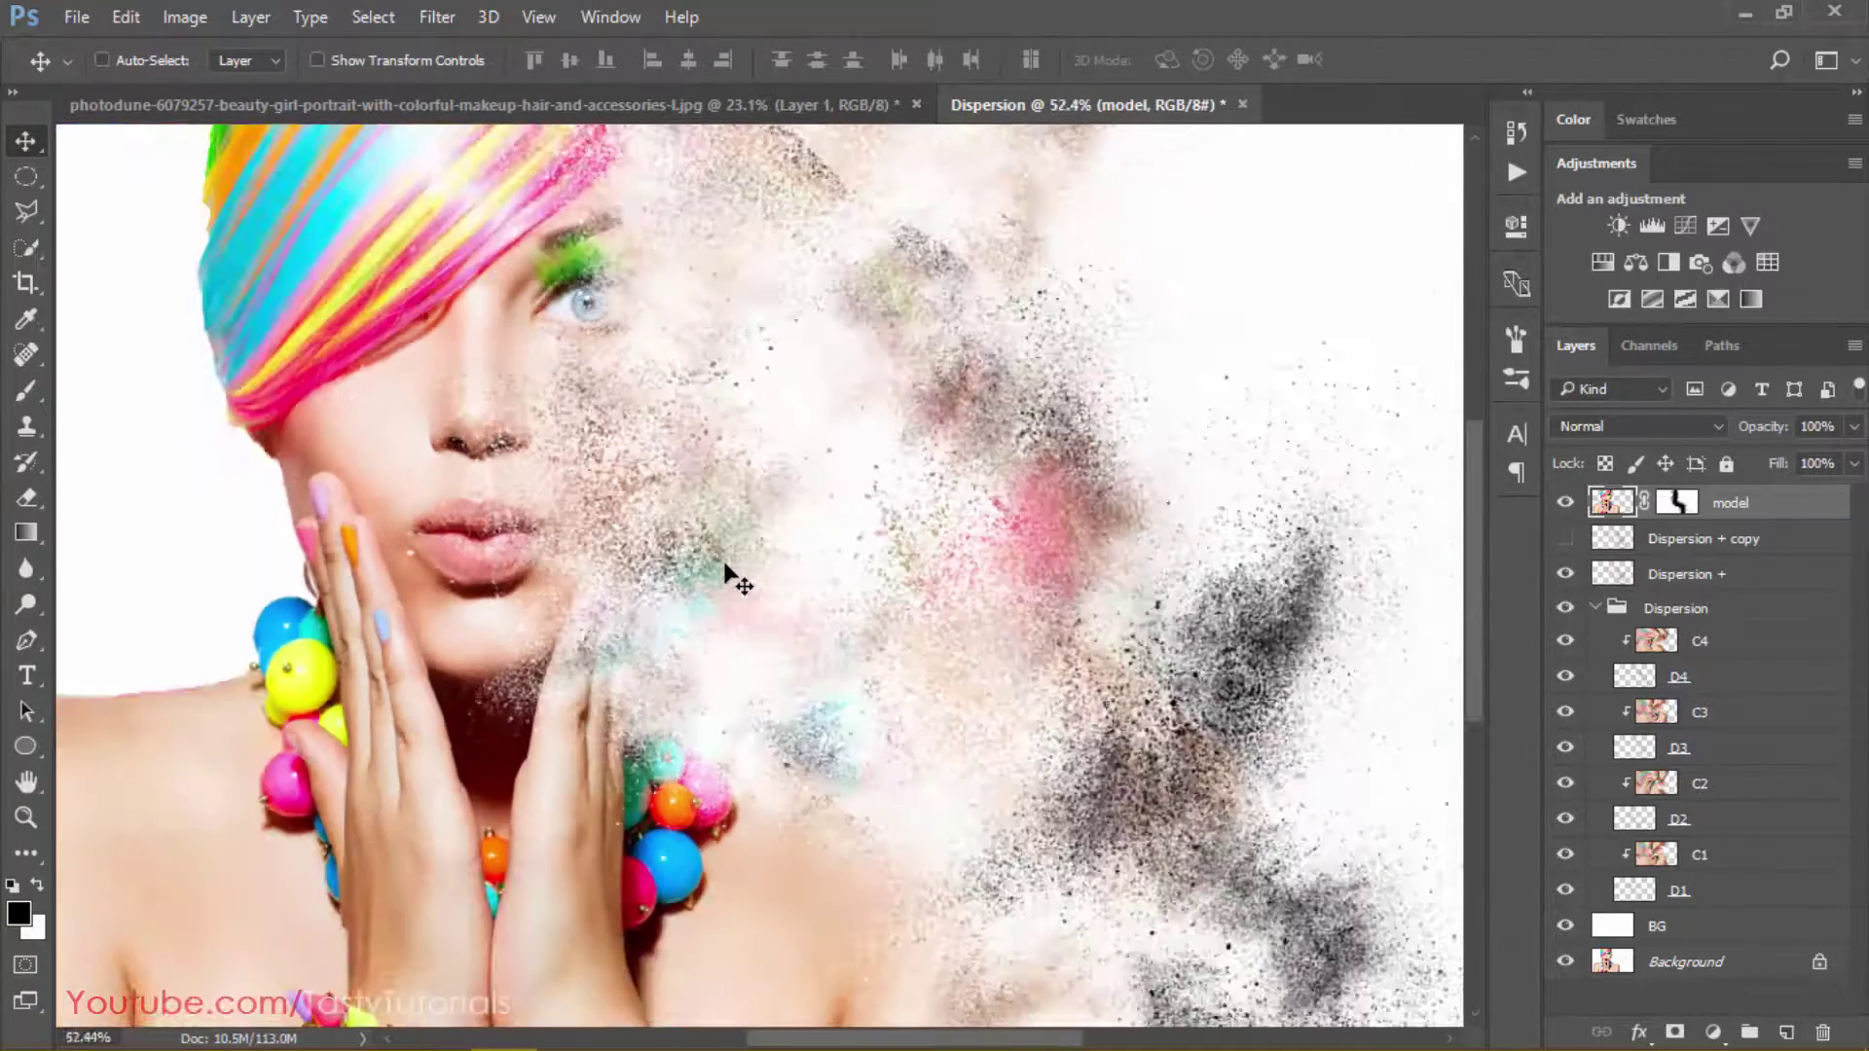
scroll(728, 569, "down", 3)
scroll(784, 453, "up", 1)
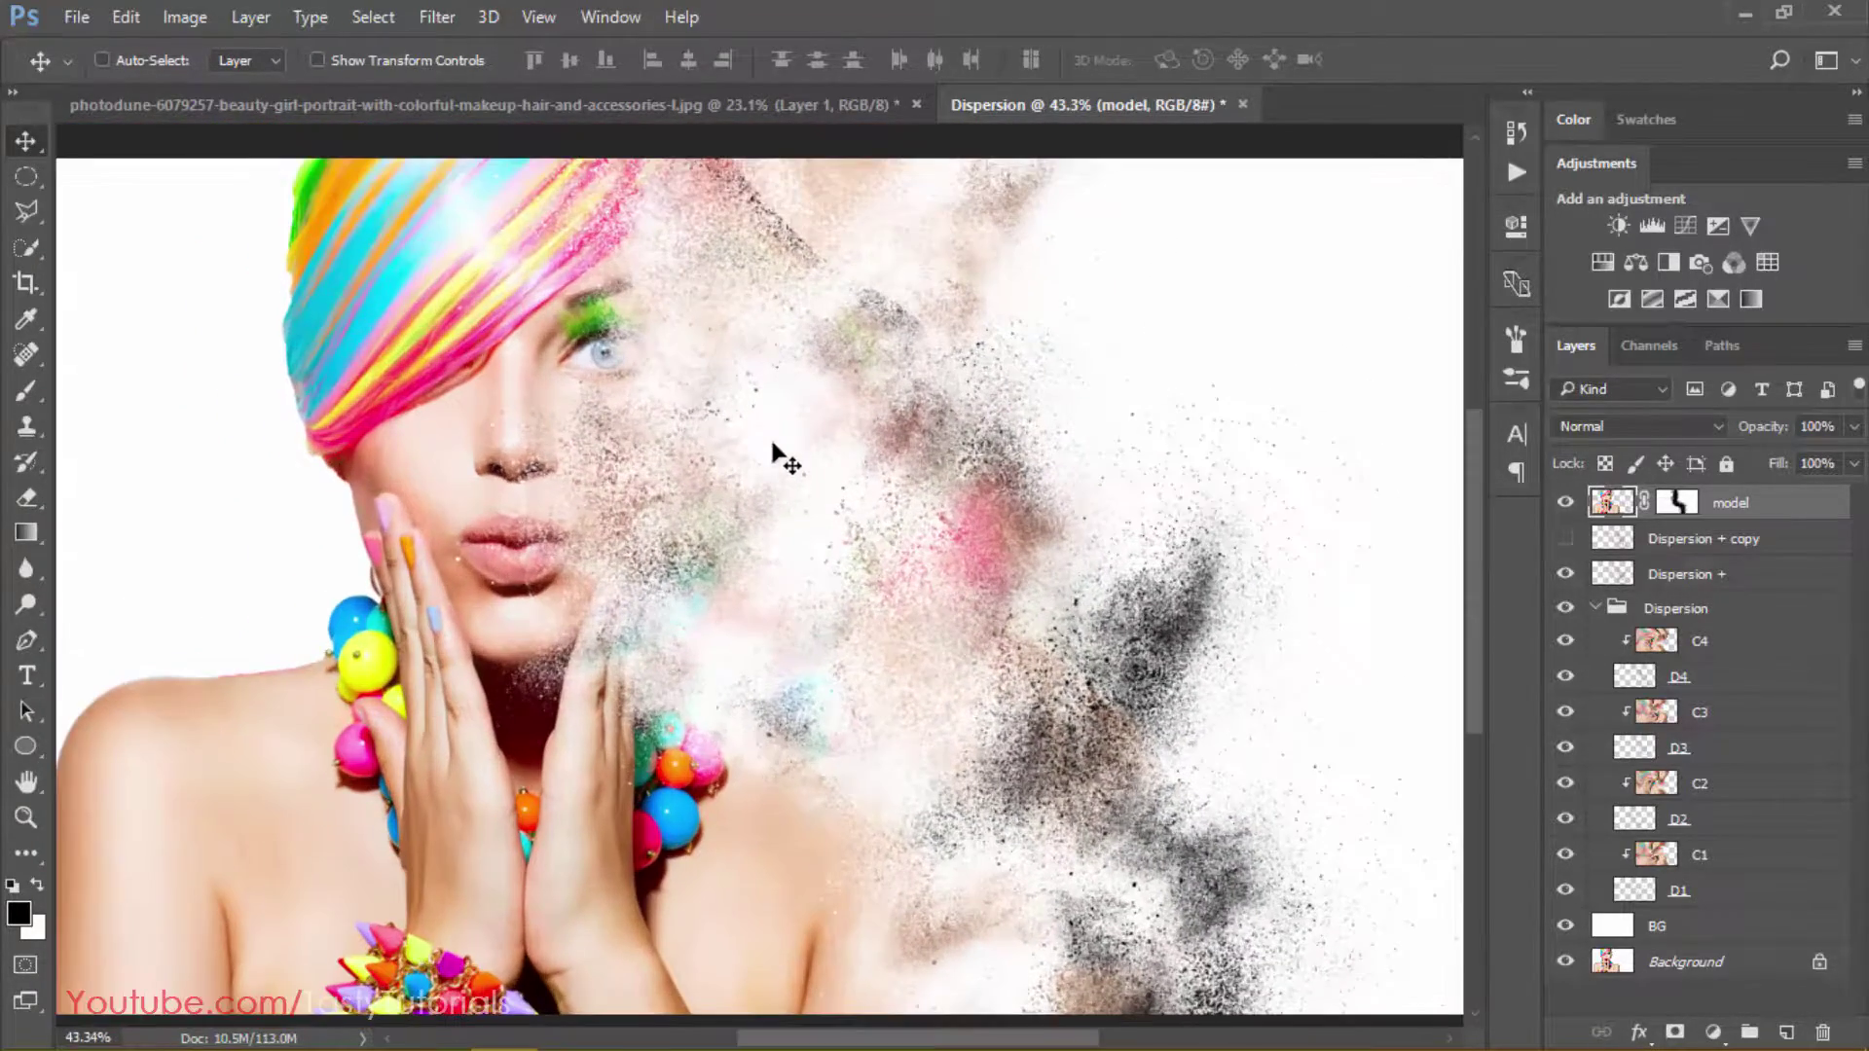
left_click(1597, 608)
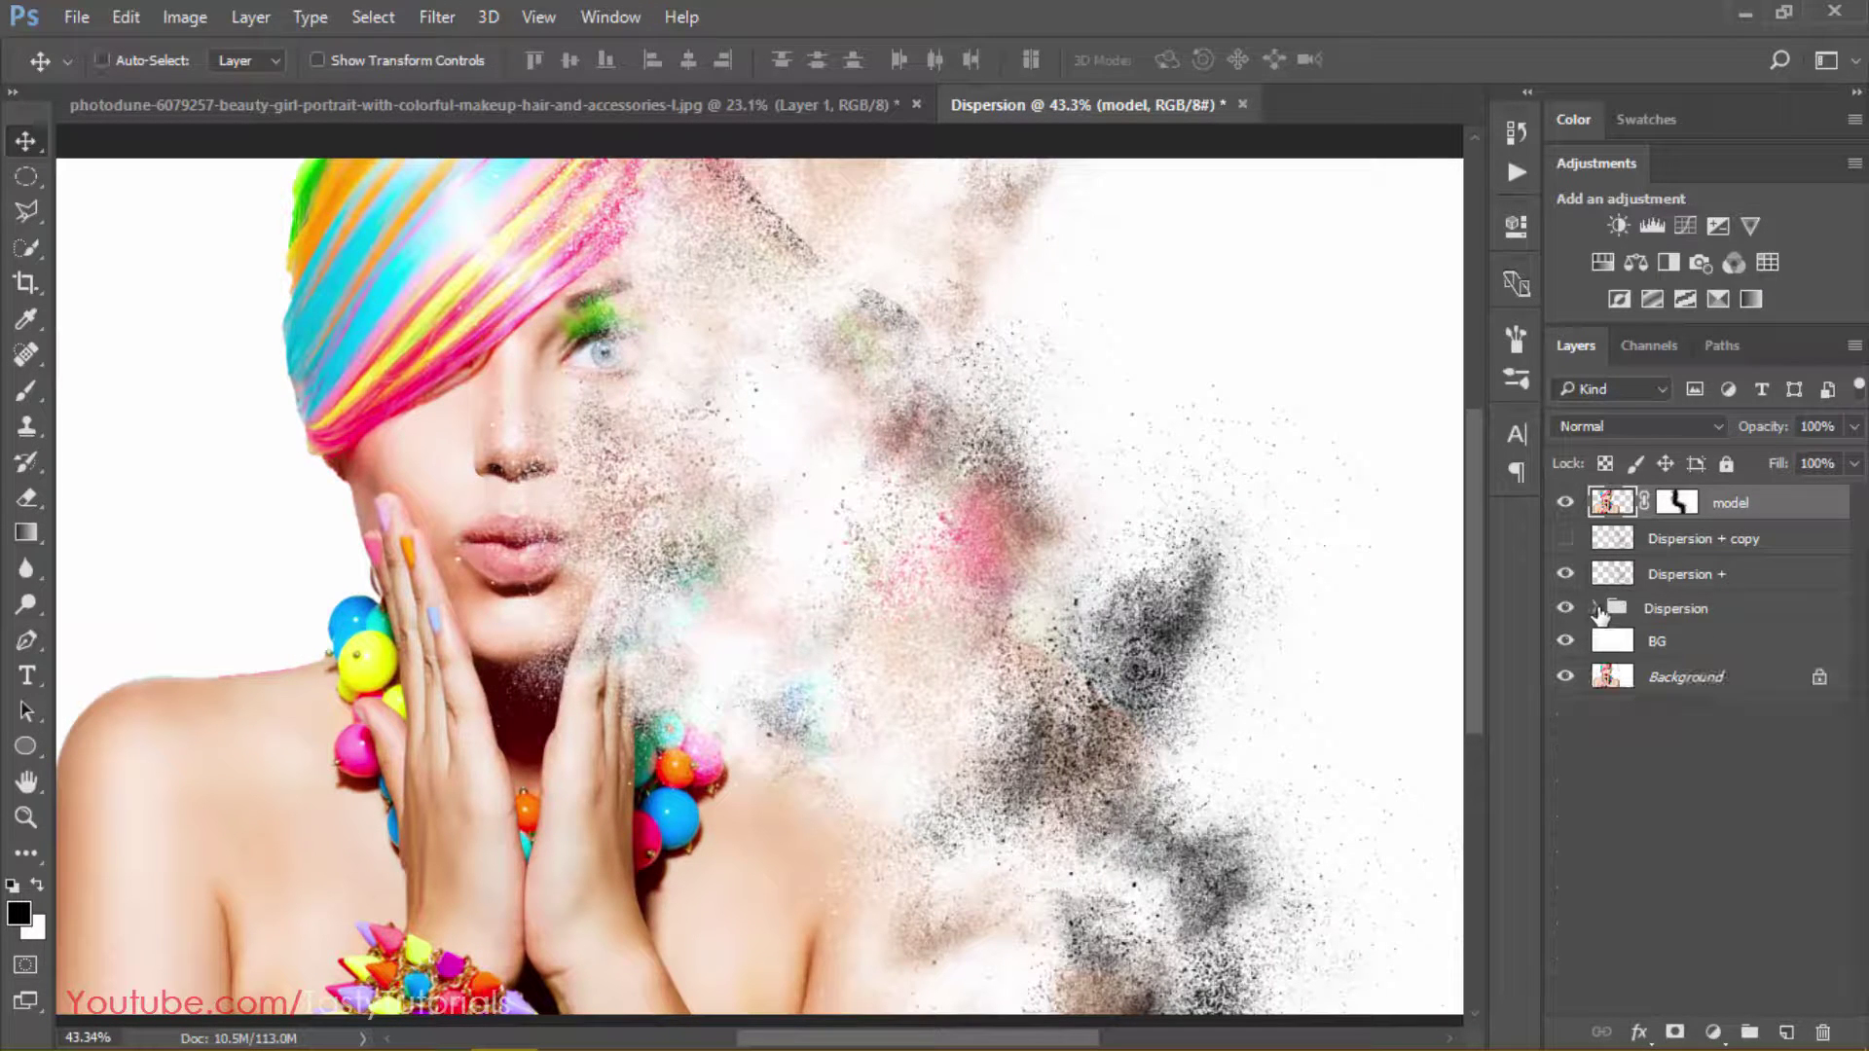
left_click(1565, 540)
left_click(1565, 540)
left_click(1566, 540)
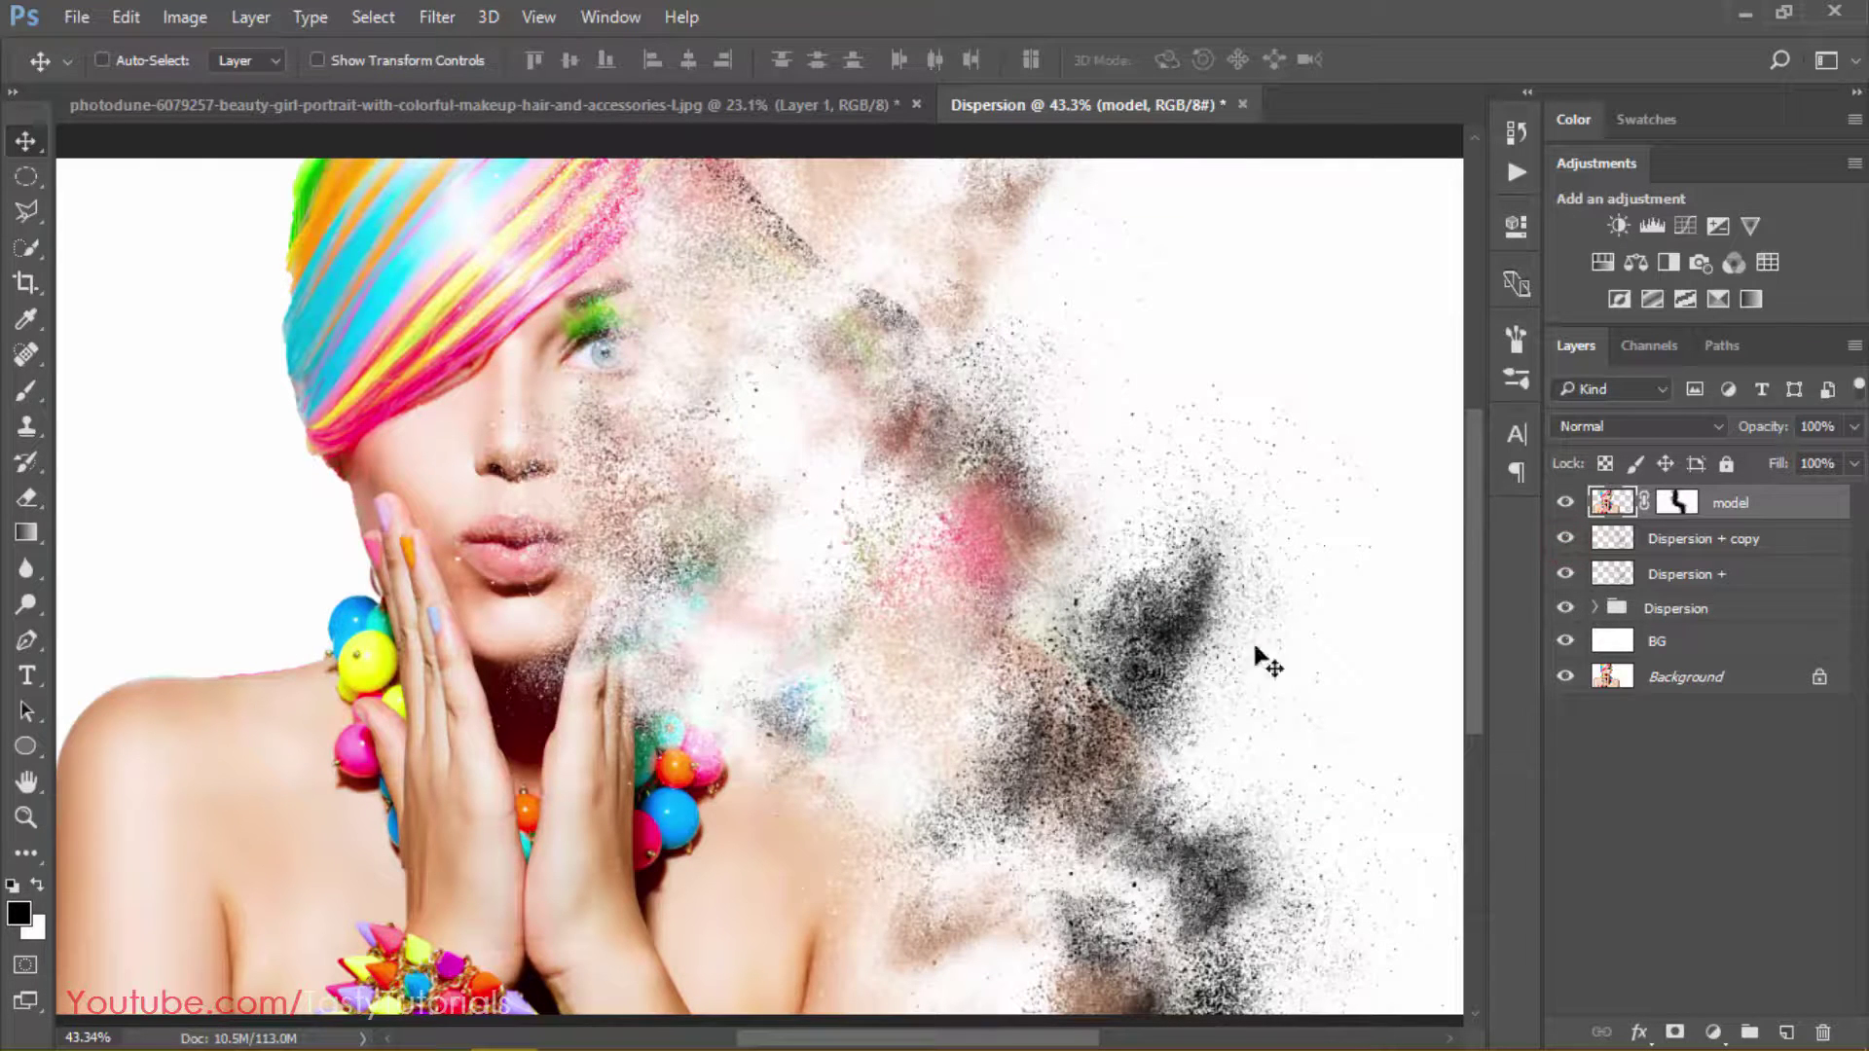
Toggle the Dispersion + and Dispersion + copy layers off and on to compare their effect on the image
left_click(1569, 577)
left_click(1569, 576)
left_click(1565, 547)
left_click(1565, 547)
Expand the Dispersion group and toggle its layers from D4 down to D1 to check what each contributes
left_click(1595, 609)
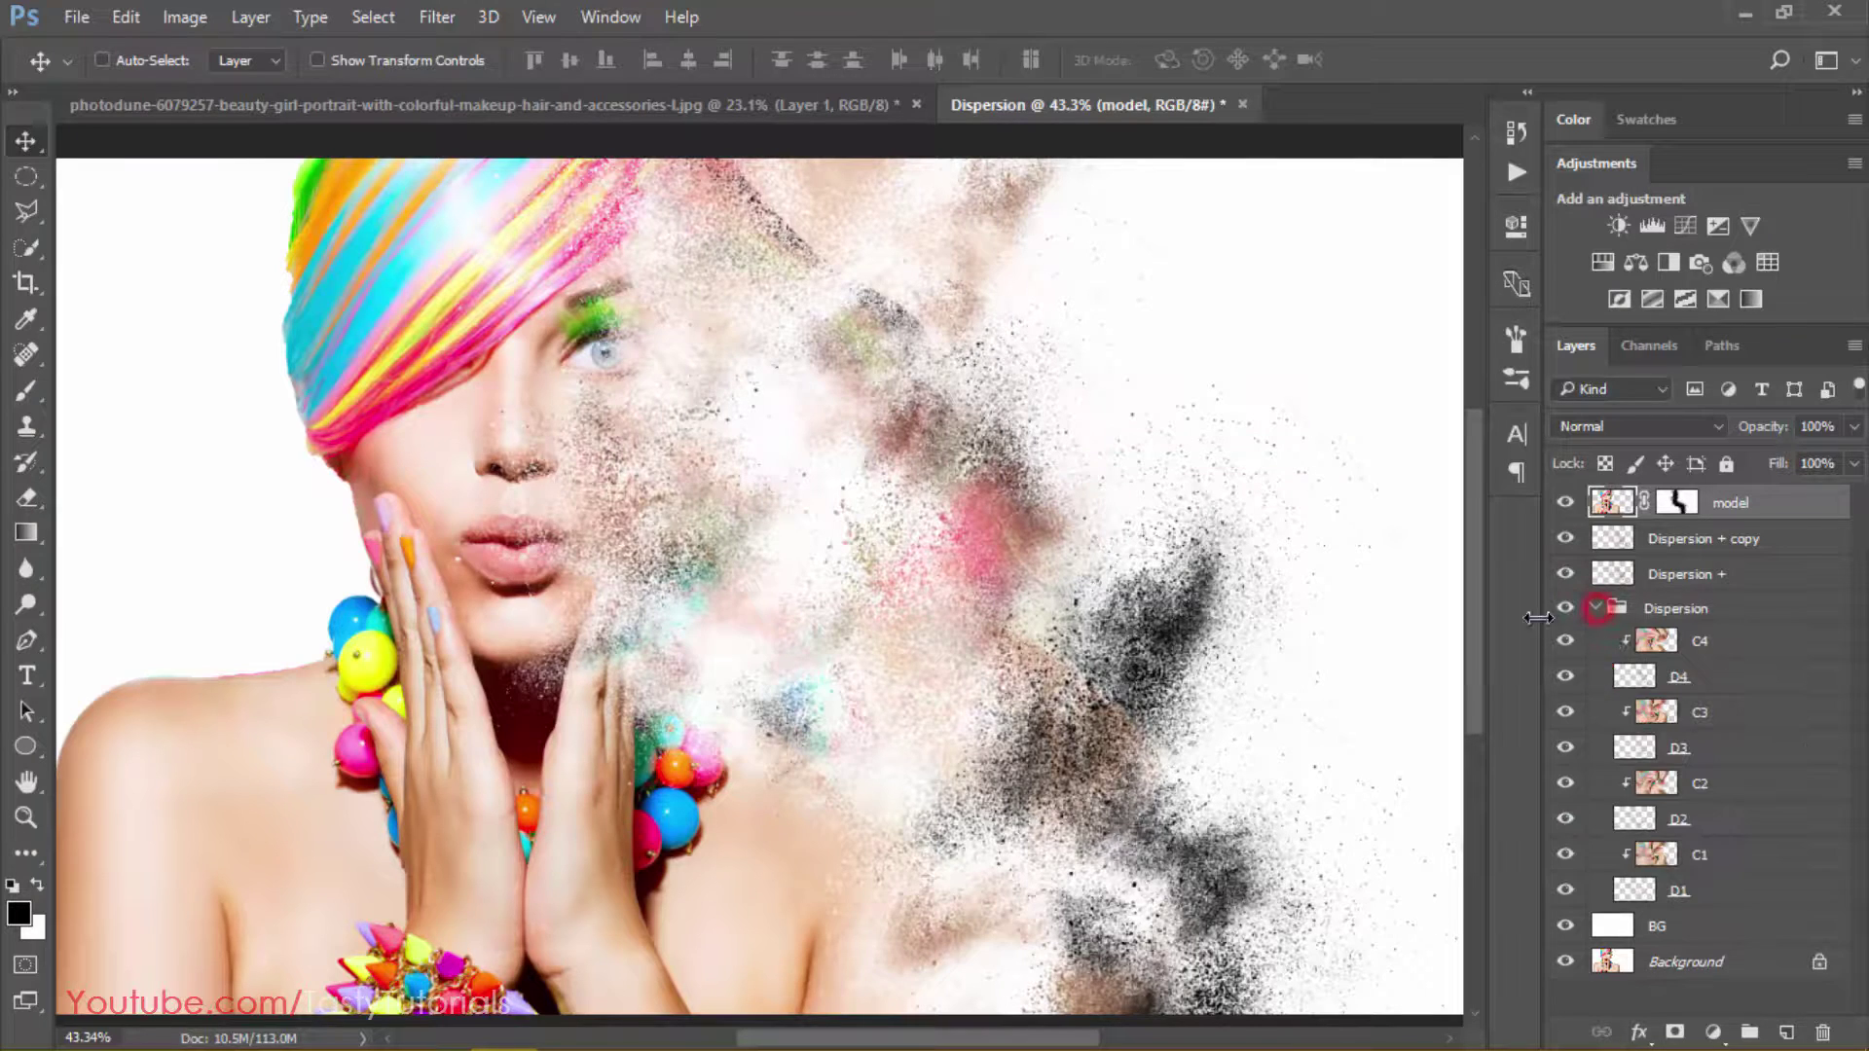
left_click(1679, 681)
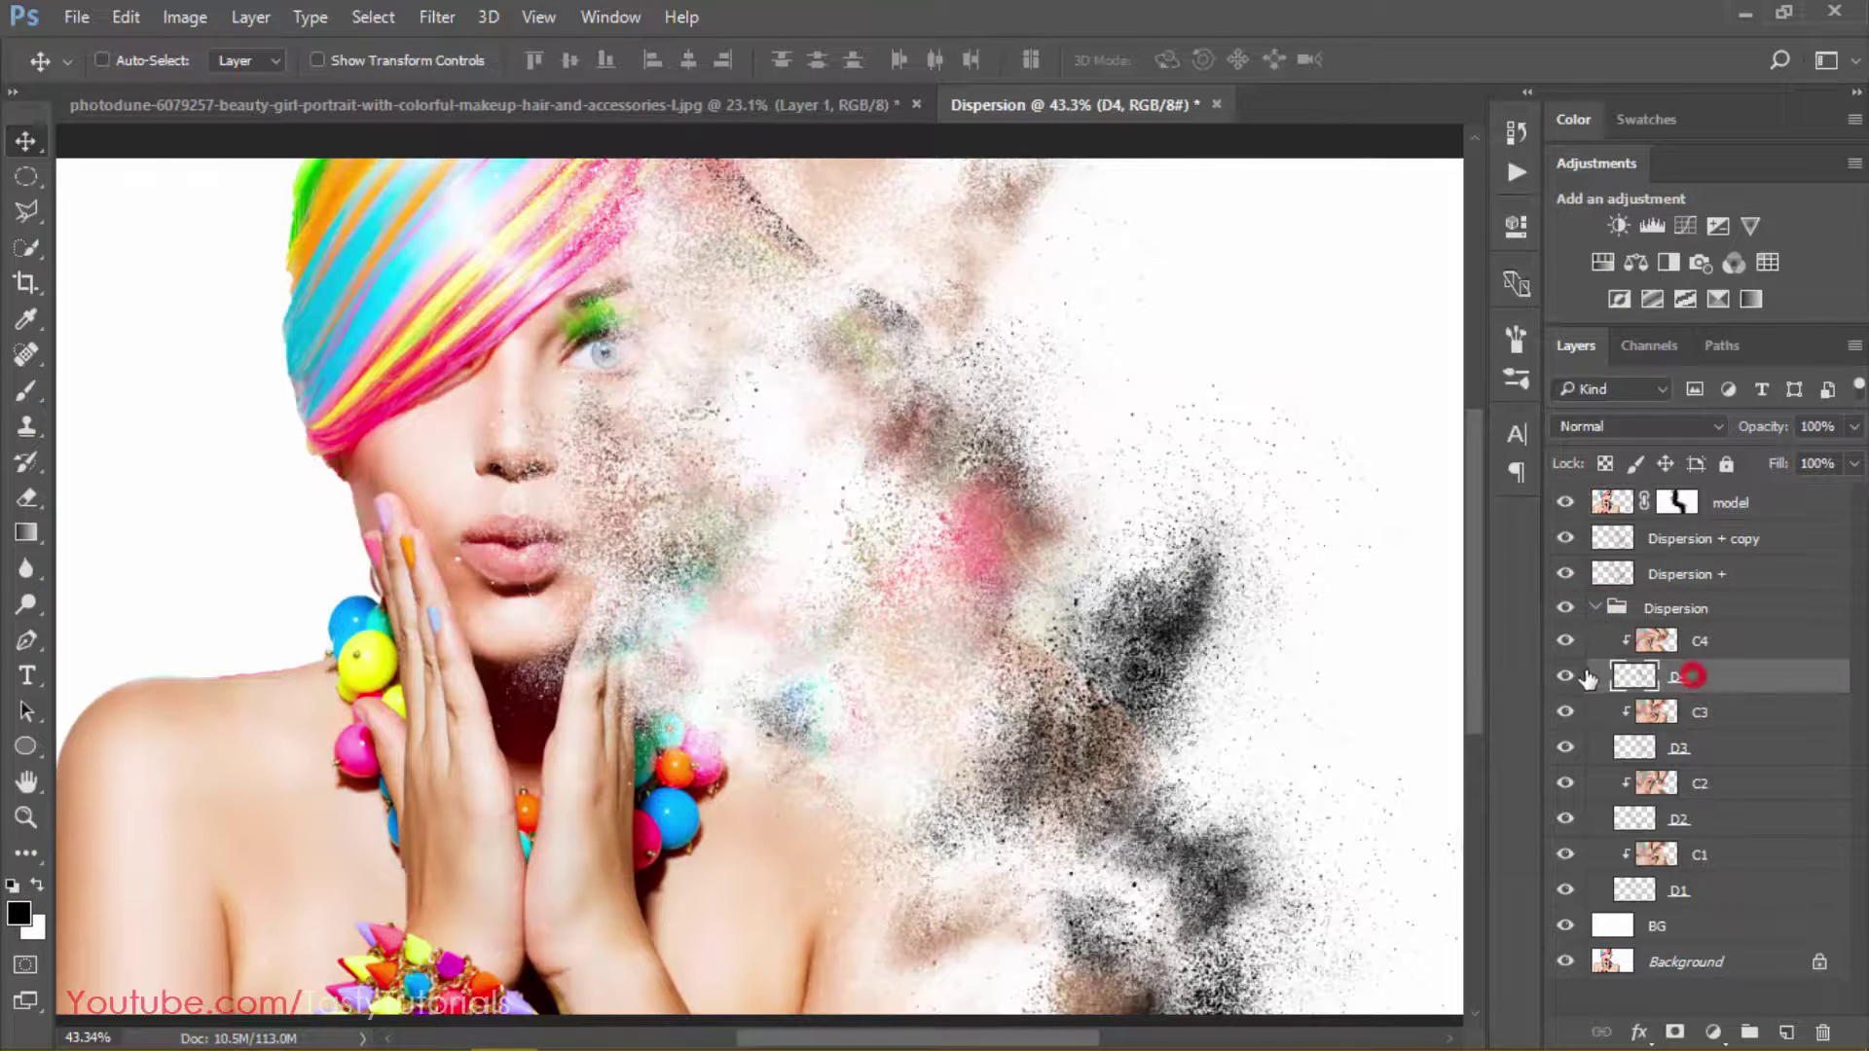
left_click(1565, 678)
left_click(1565, 678)
left_click(1565, 711)
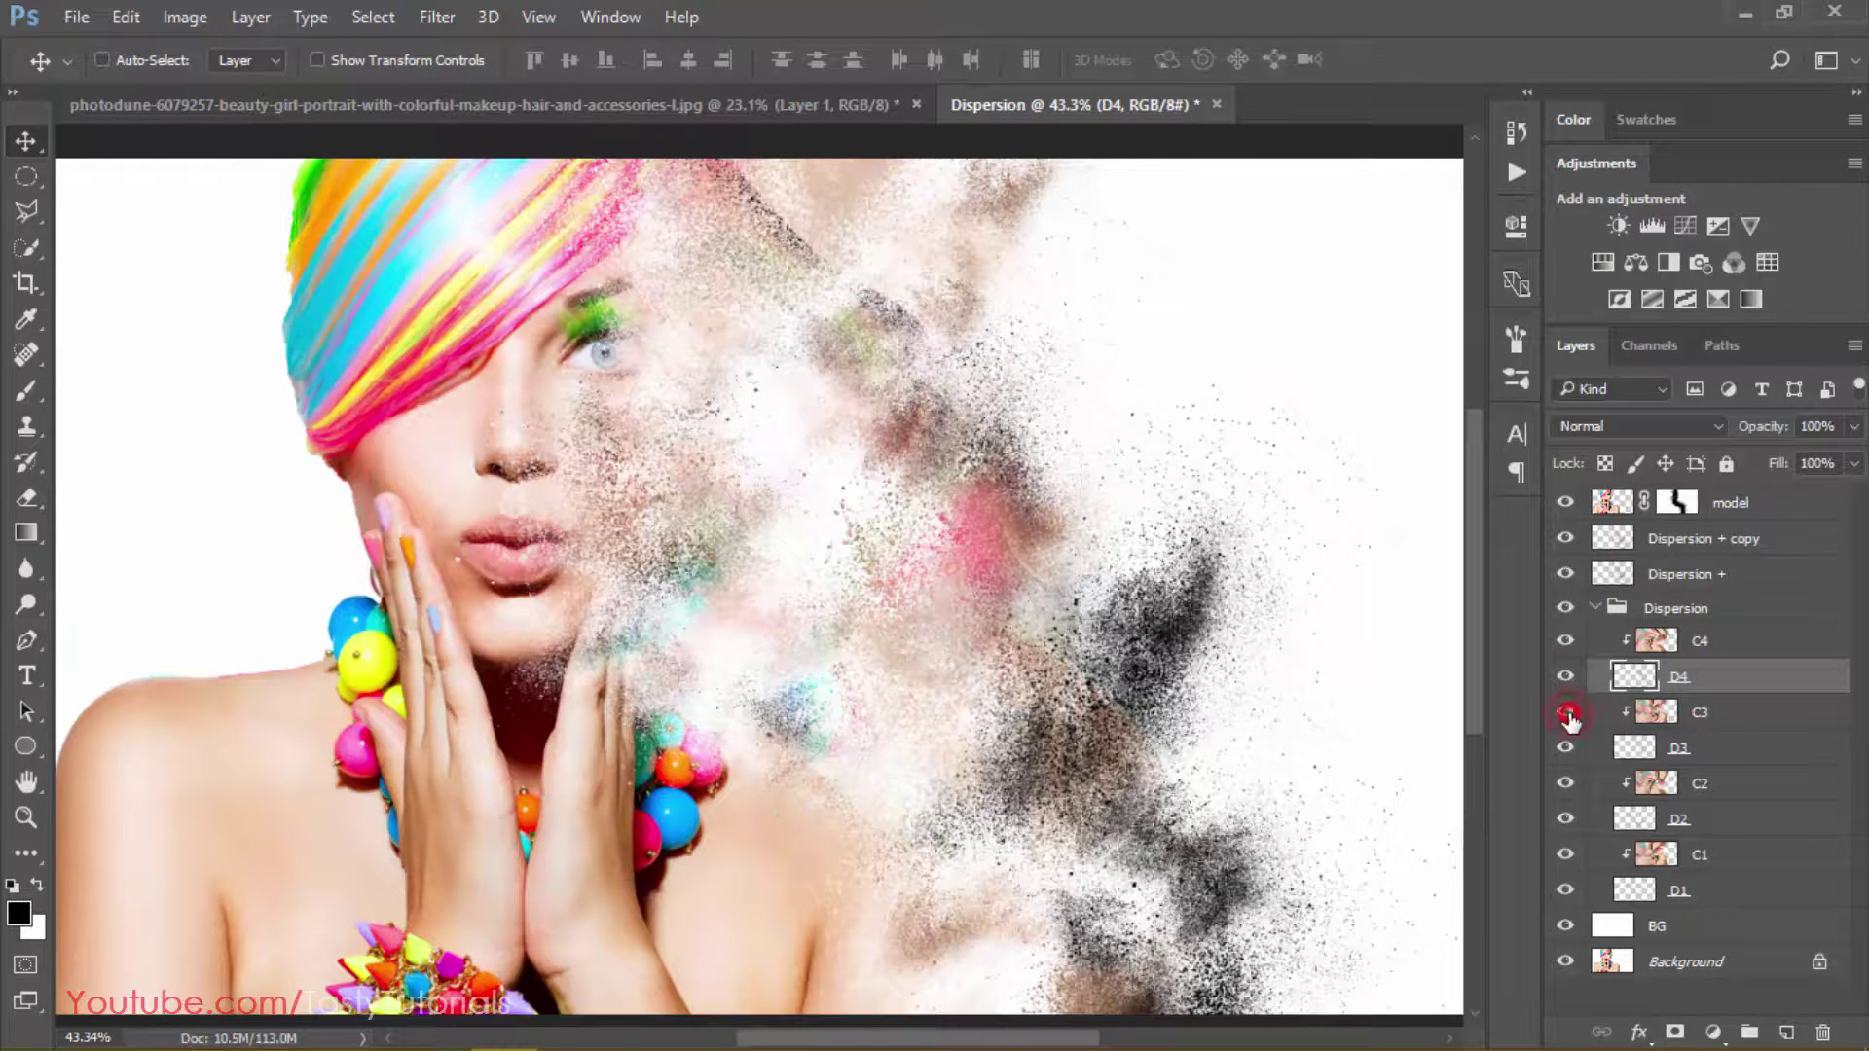
left_click(1565, 711)
left_click(1566, 748)
left_click(1565, 747)
left_click(1565, 782)
left_click(1565, 783)
left_click(1563, 816)
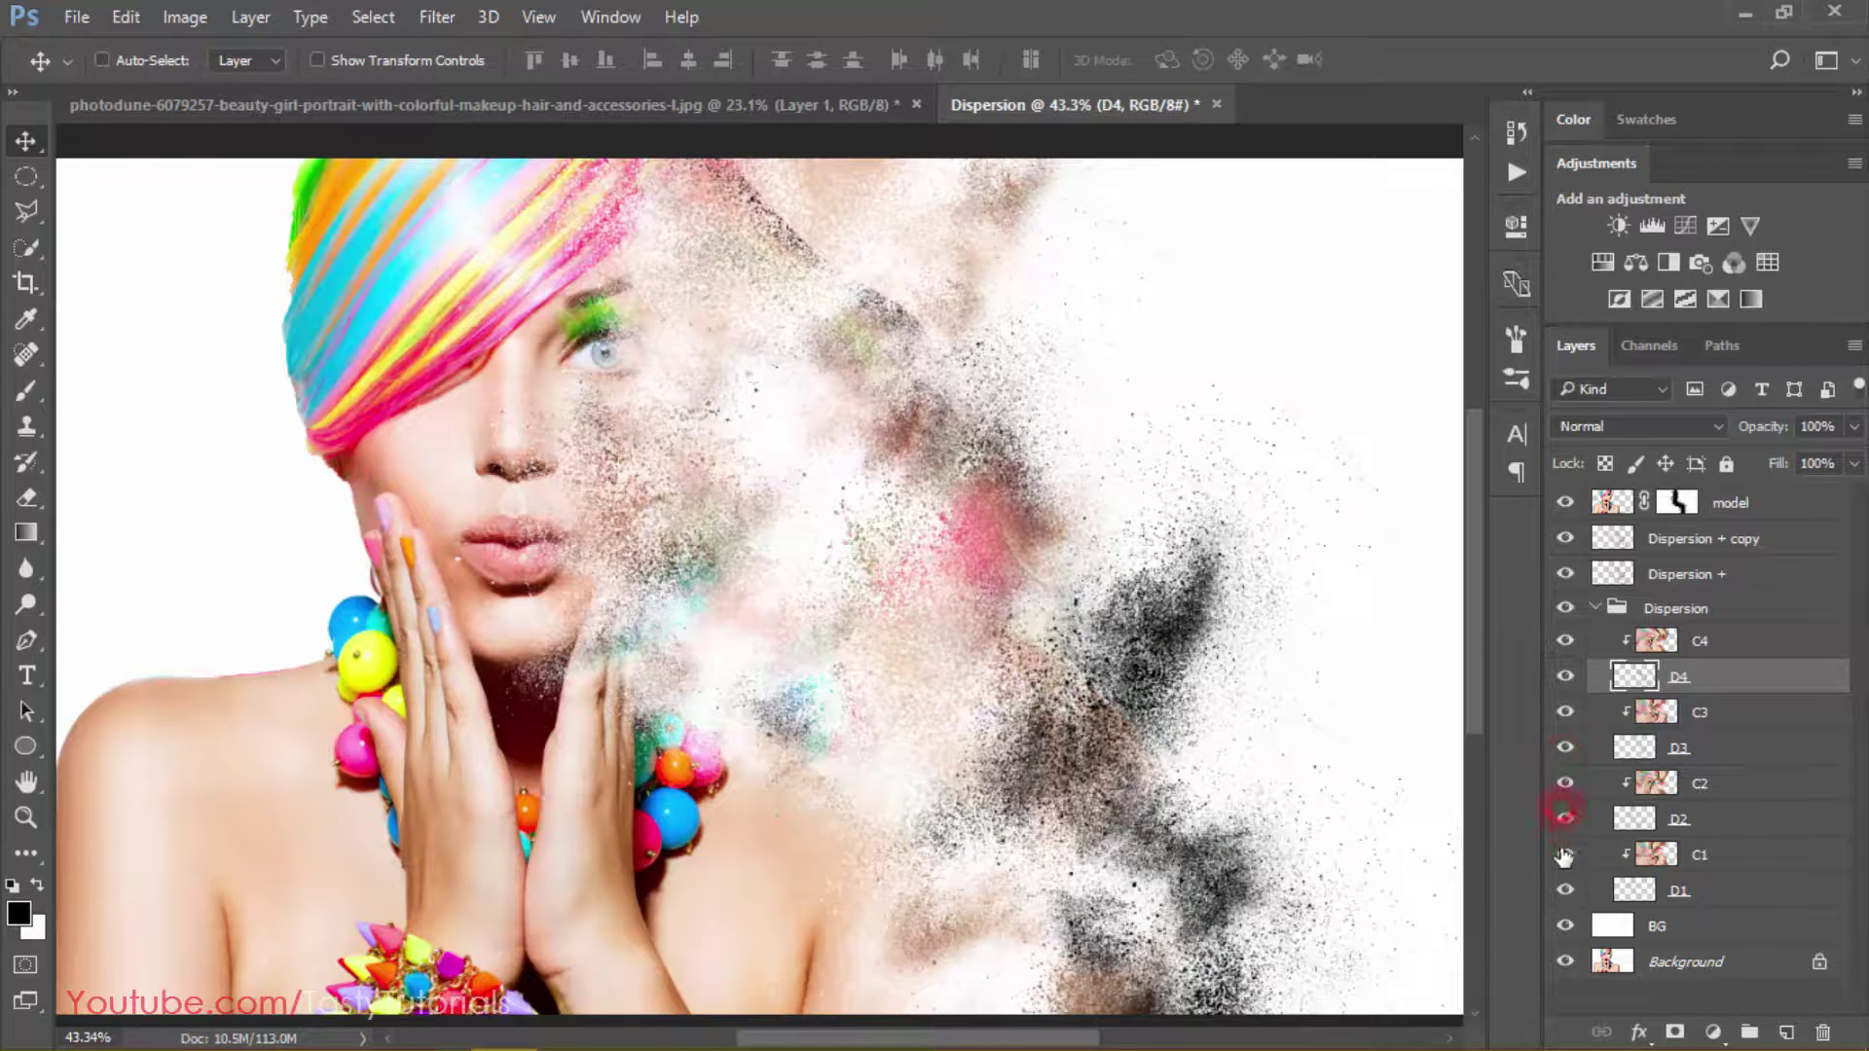
left_click(1563, 819)
left_click(1565, 853)
left_click(1565, 889)
Hide and show the BG layer to compare the dispersion with and without the white backdrop
left_click(1560, 926)
left_click(1560, 927)
left_click(1558, 926)
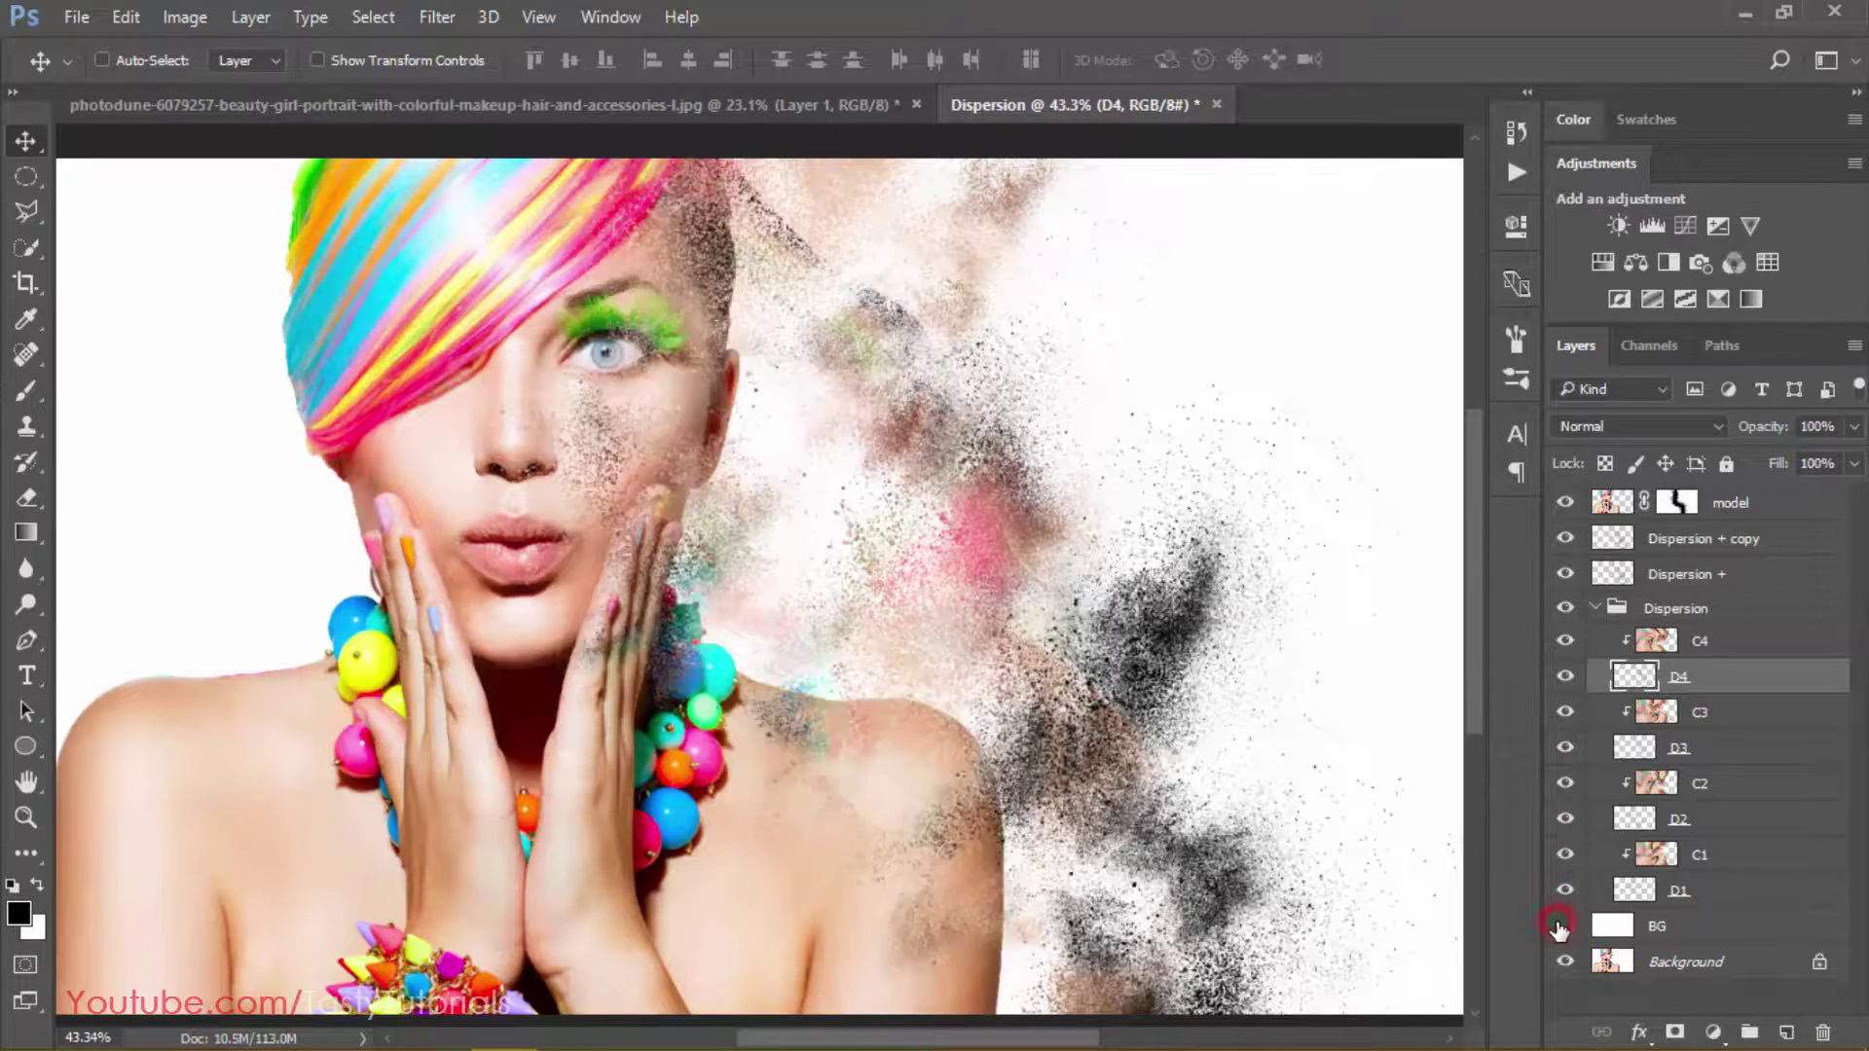
left_click(1559, 926)
Select and collapse the Dispersion group, and close the list of recorded actions
key("ctrl+plus")
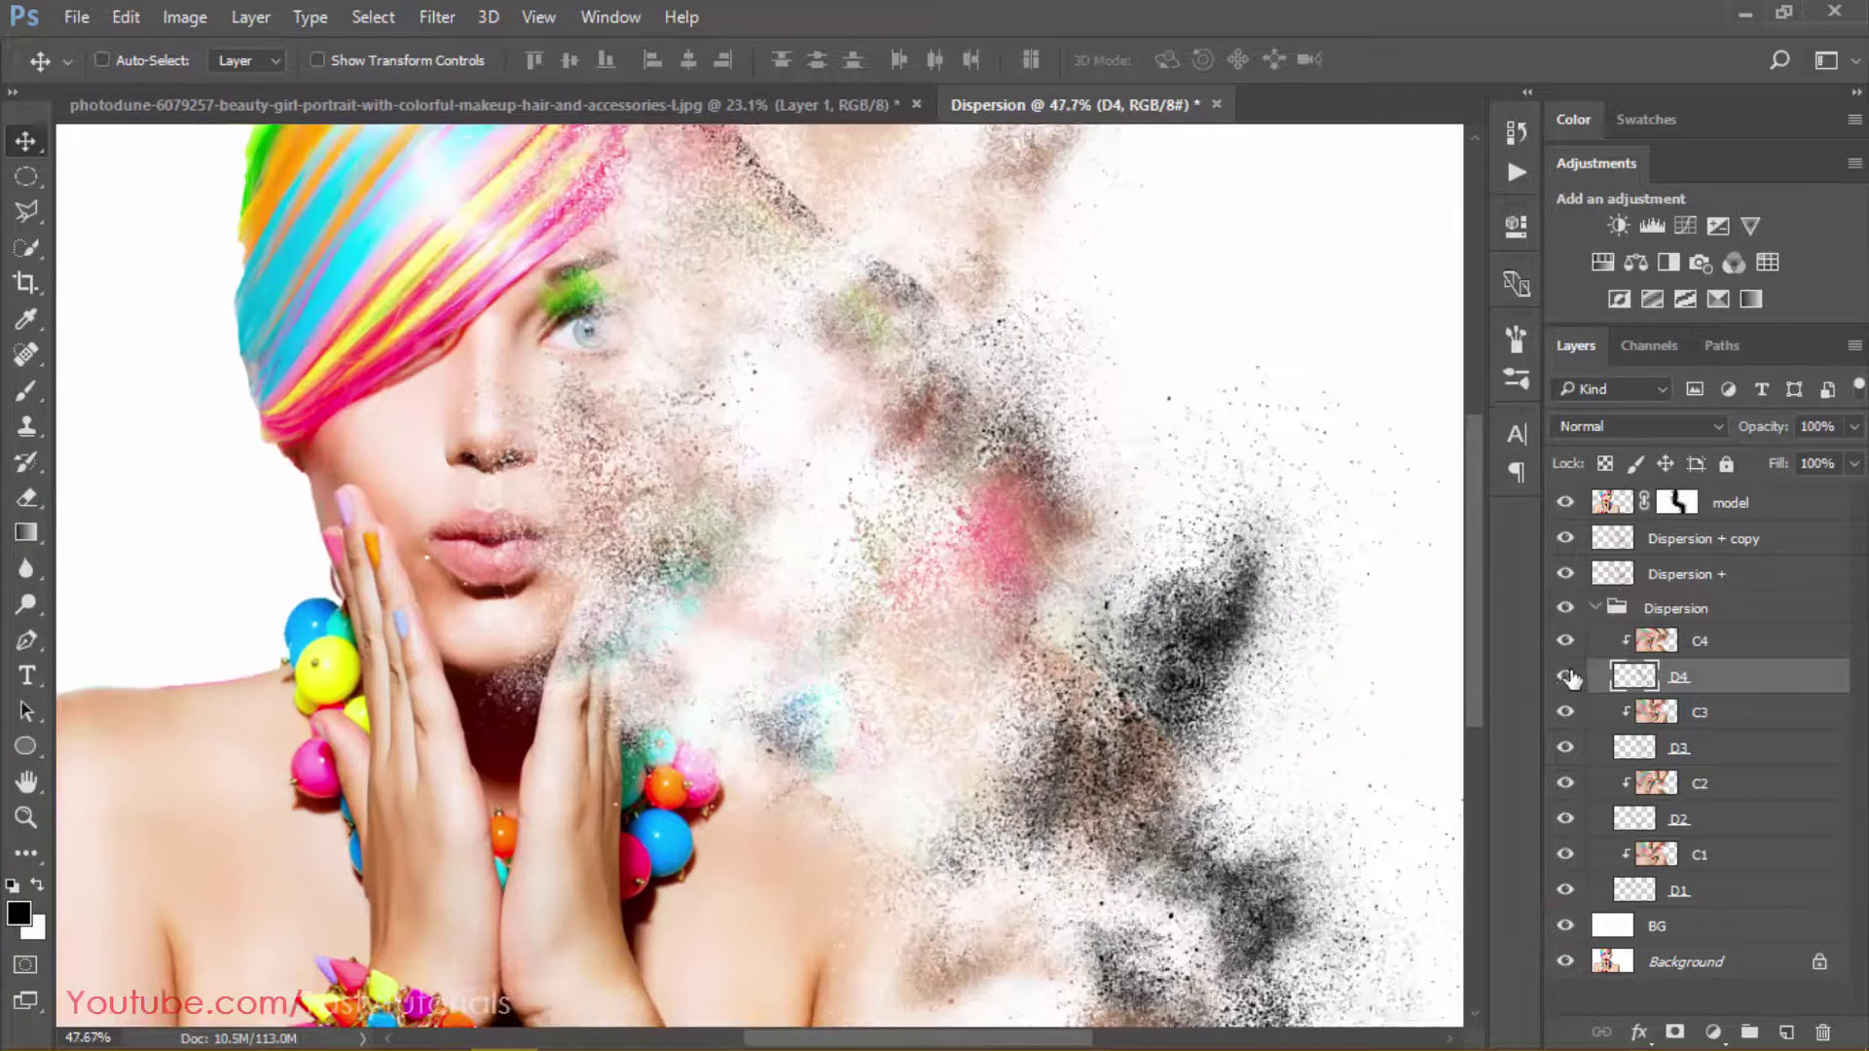
left_click(1606, 608)
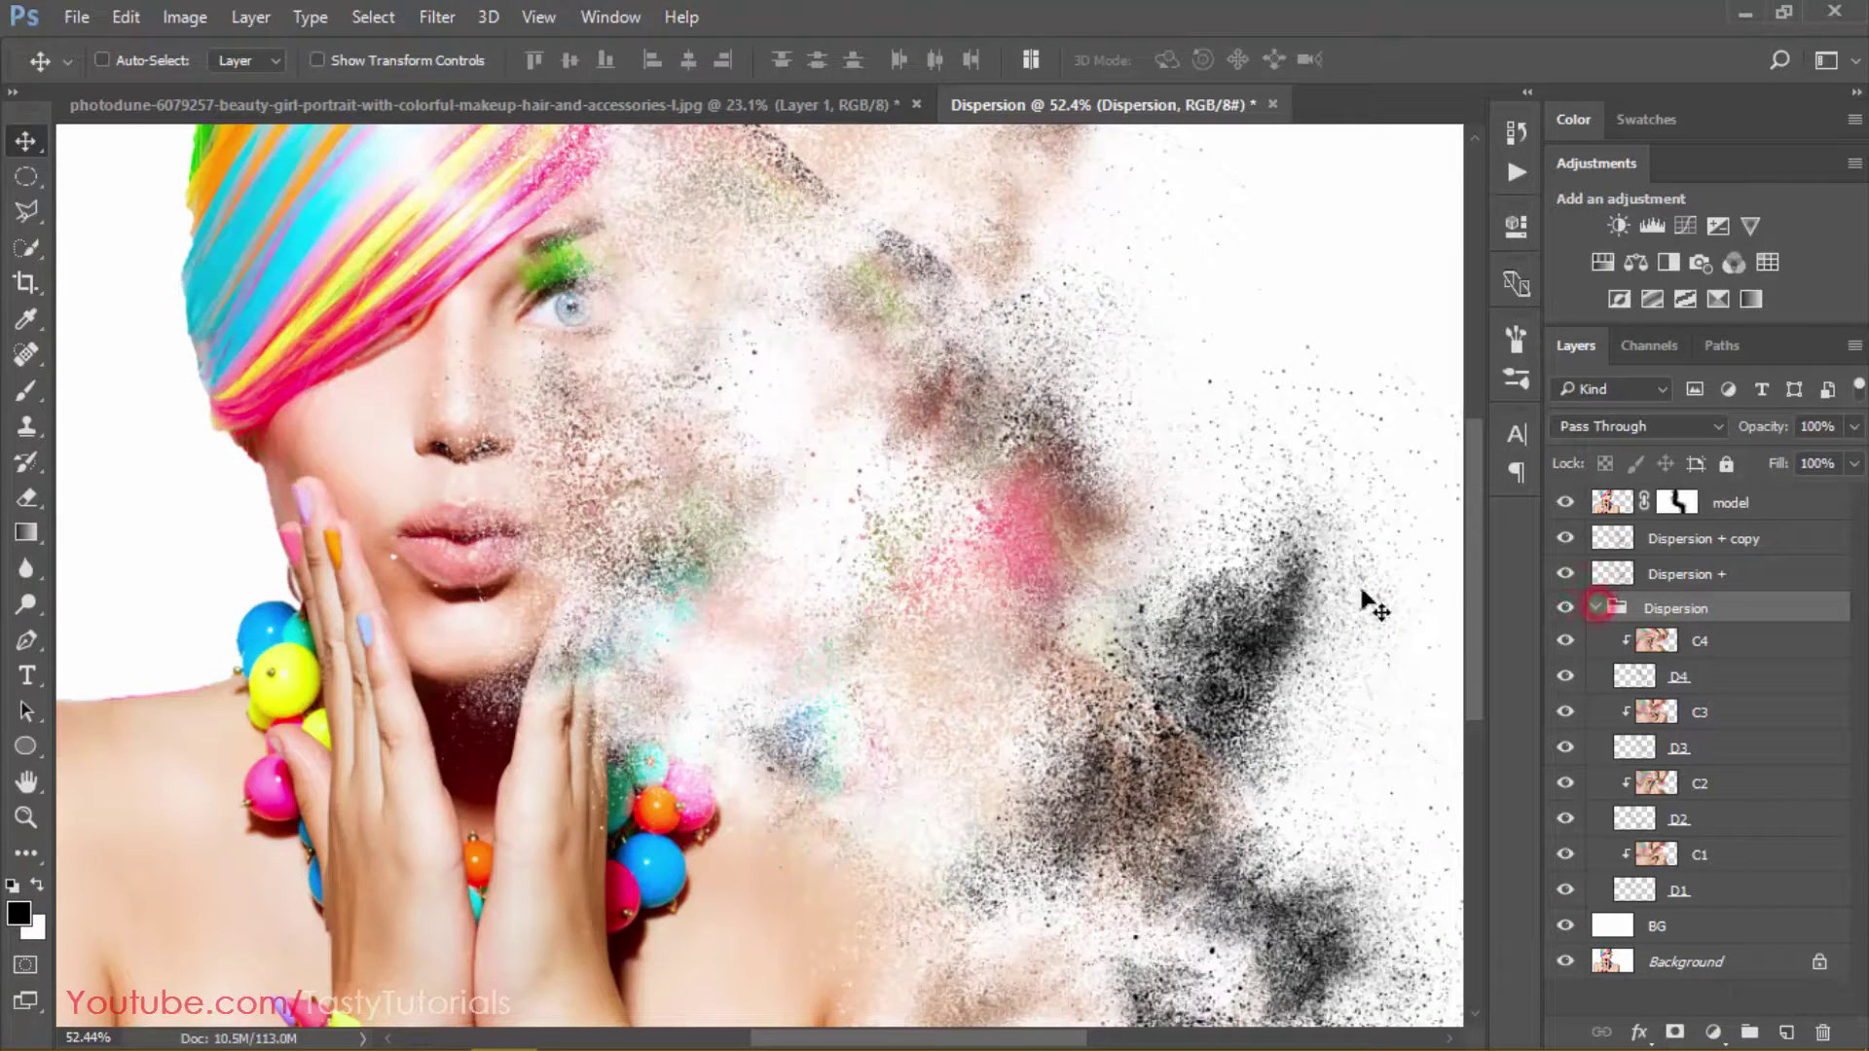
left_click(1594, 607)
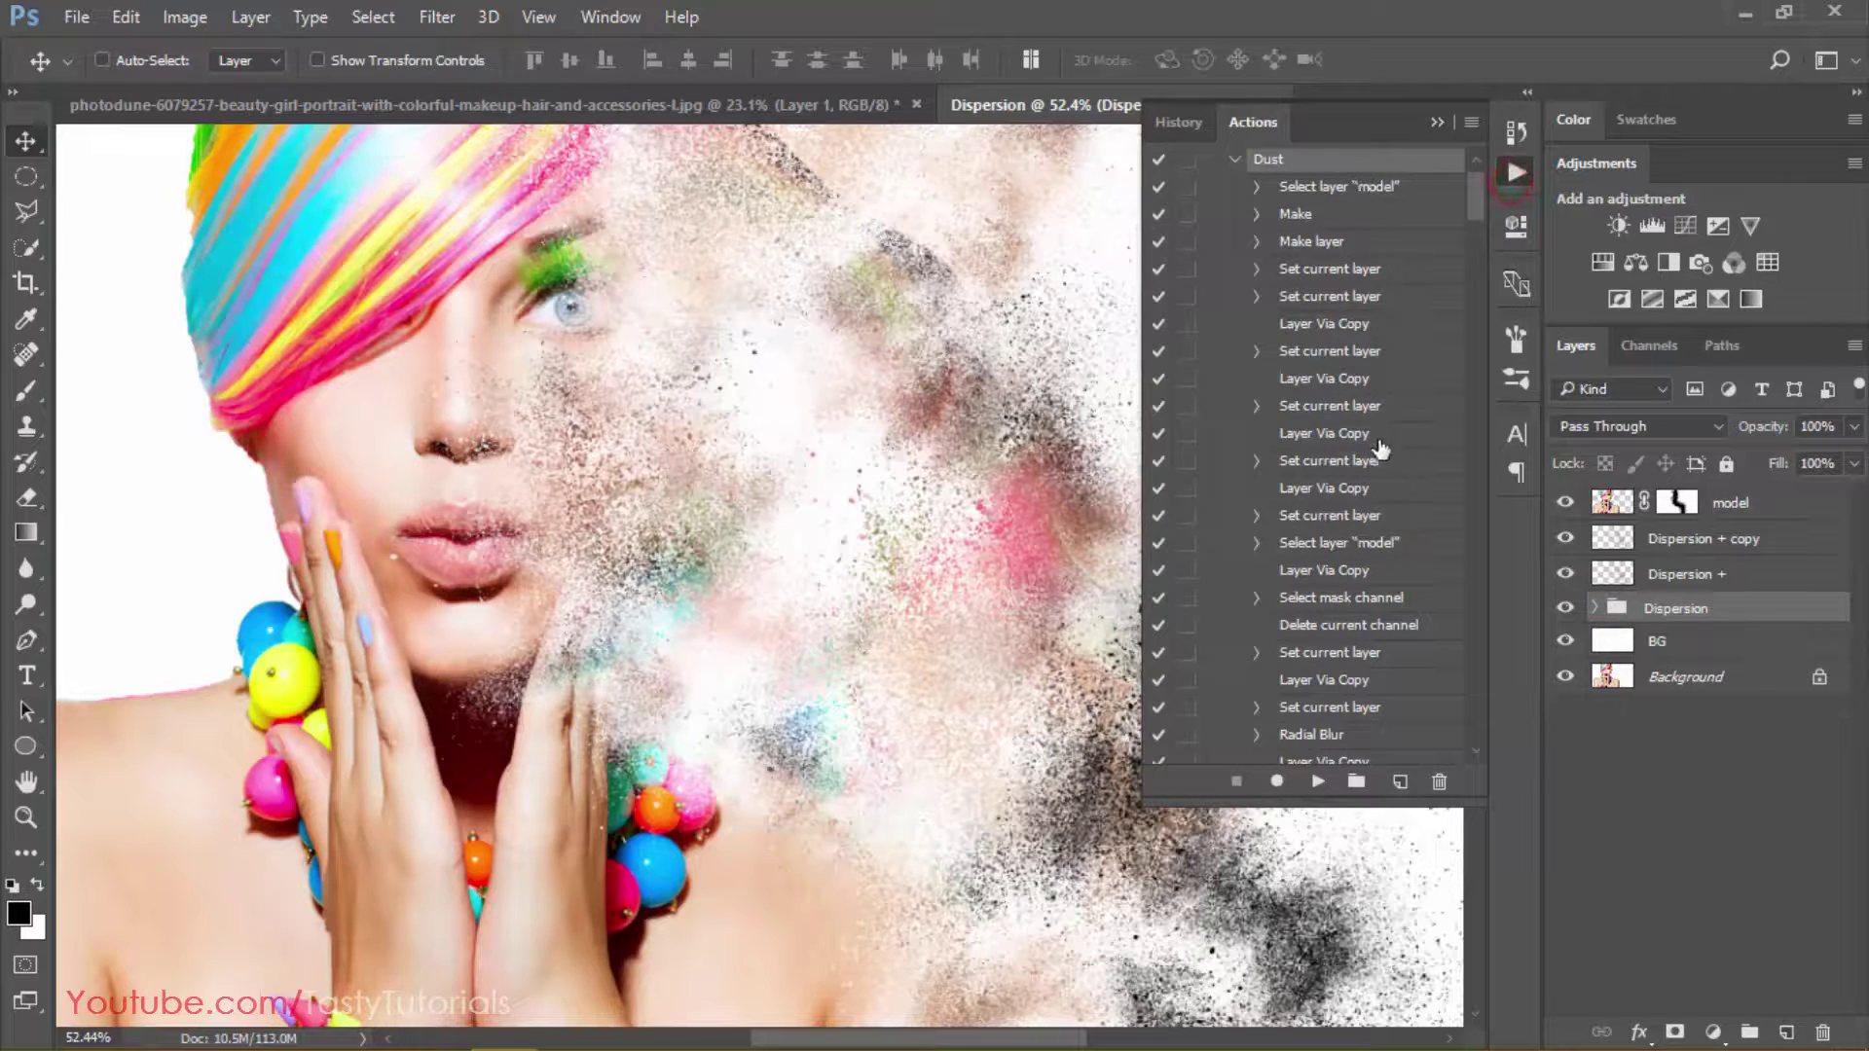
left_click(1440, 120)
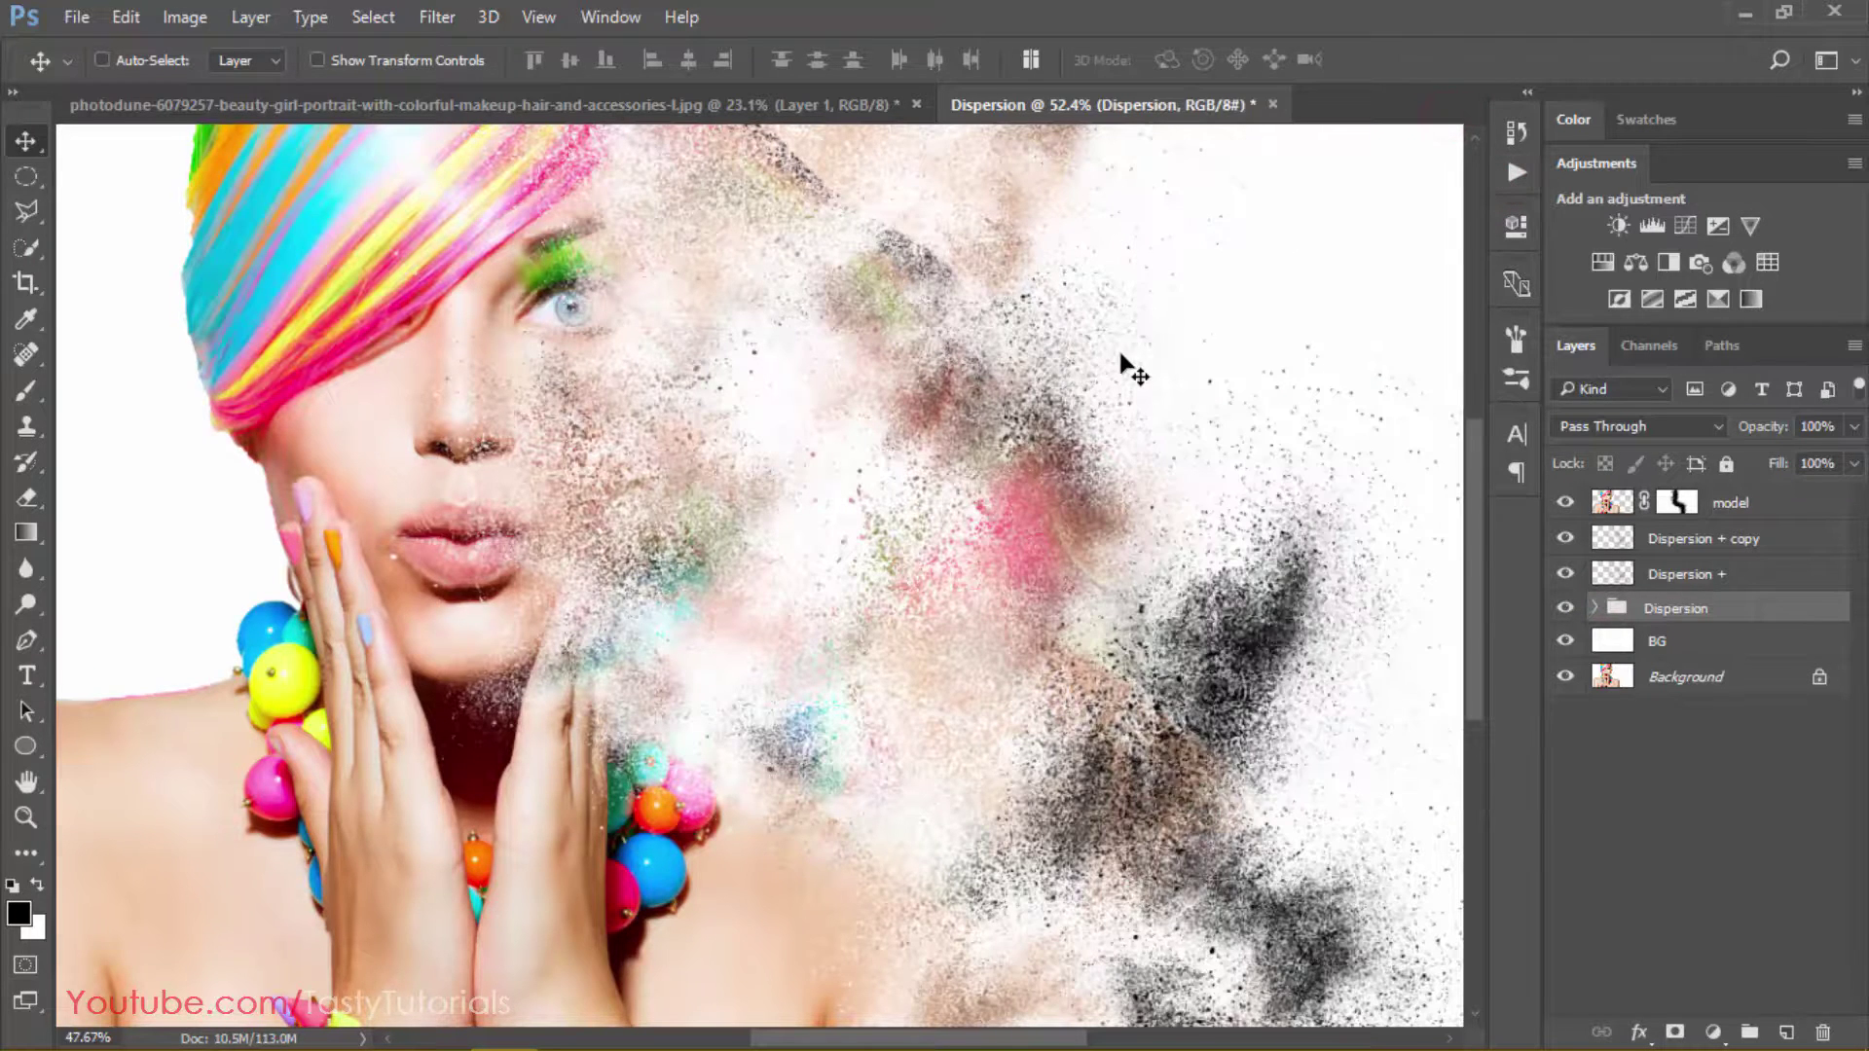
scroll(1129, 369, "down", 2)
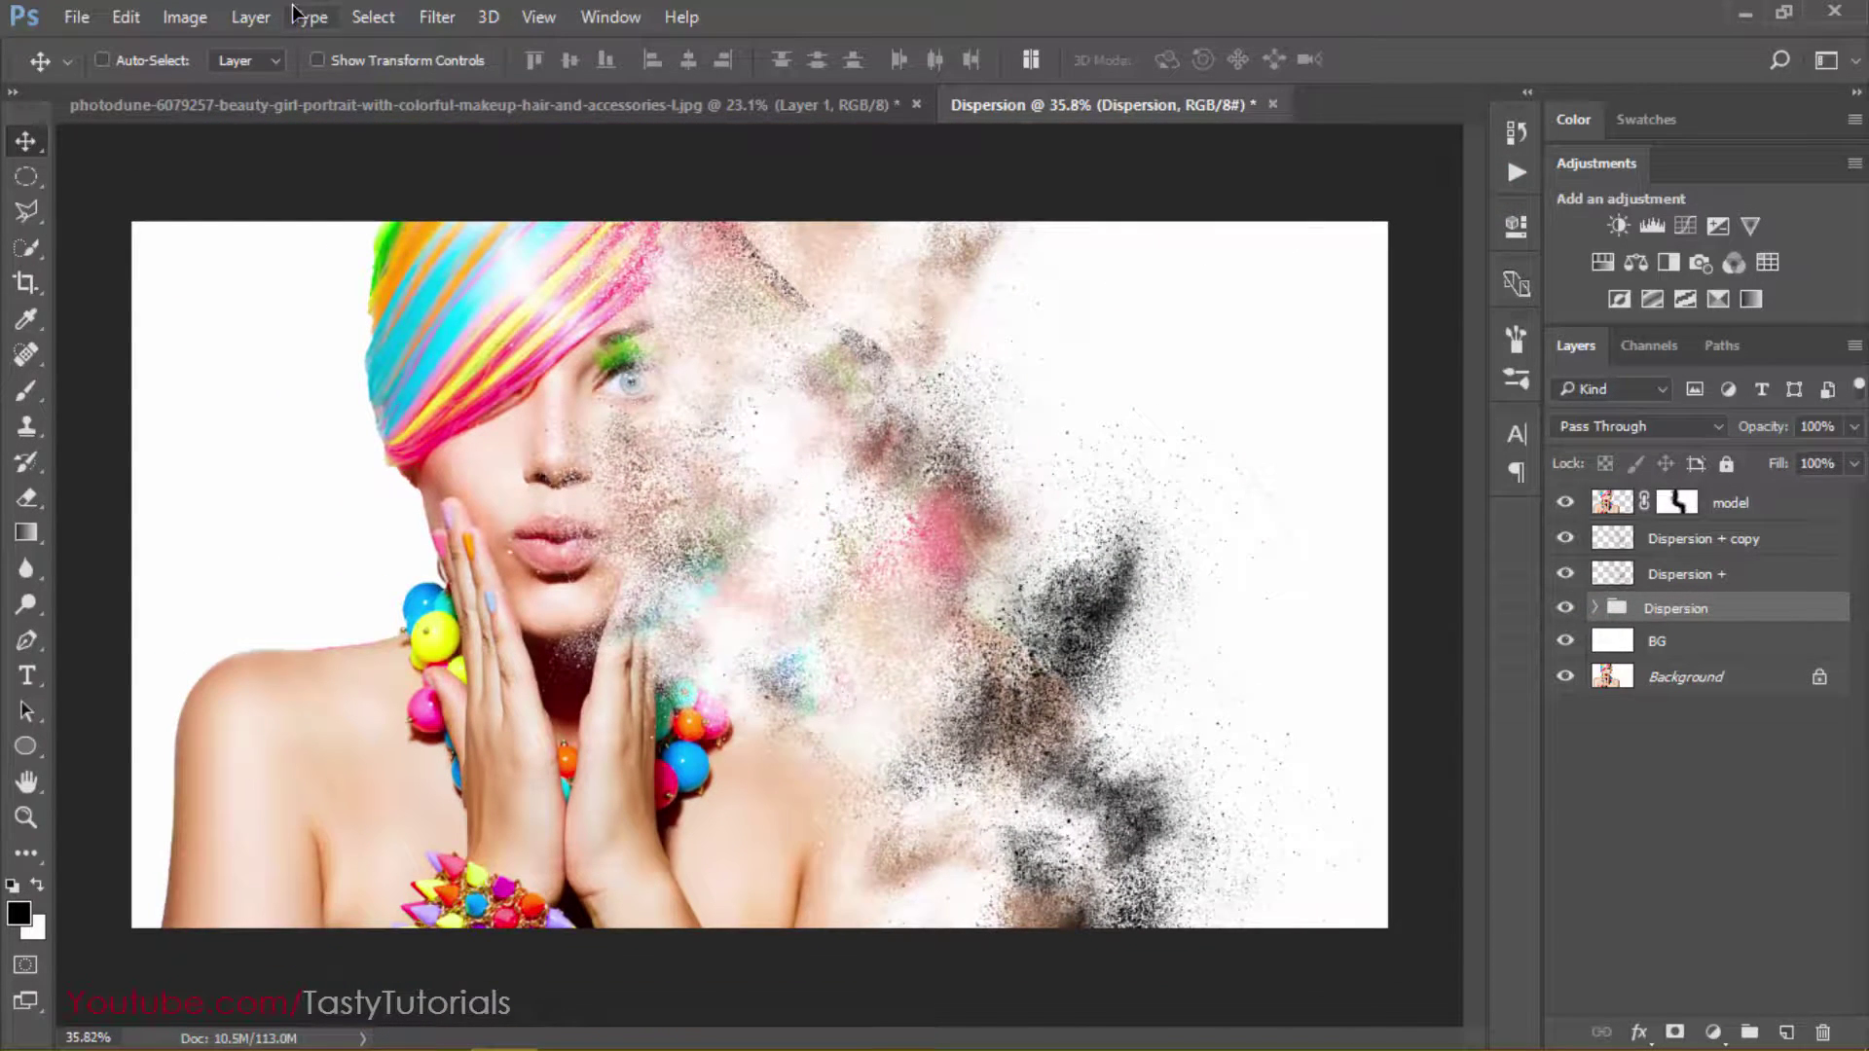
Review the saved paths by selecting Path Model, deselect it and return to the layer list
left_click(1723, 346)
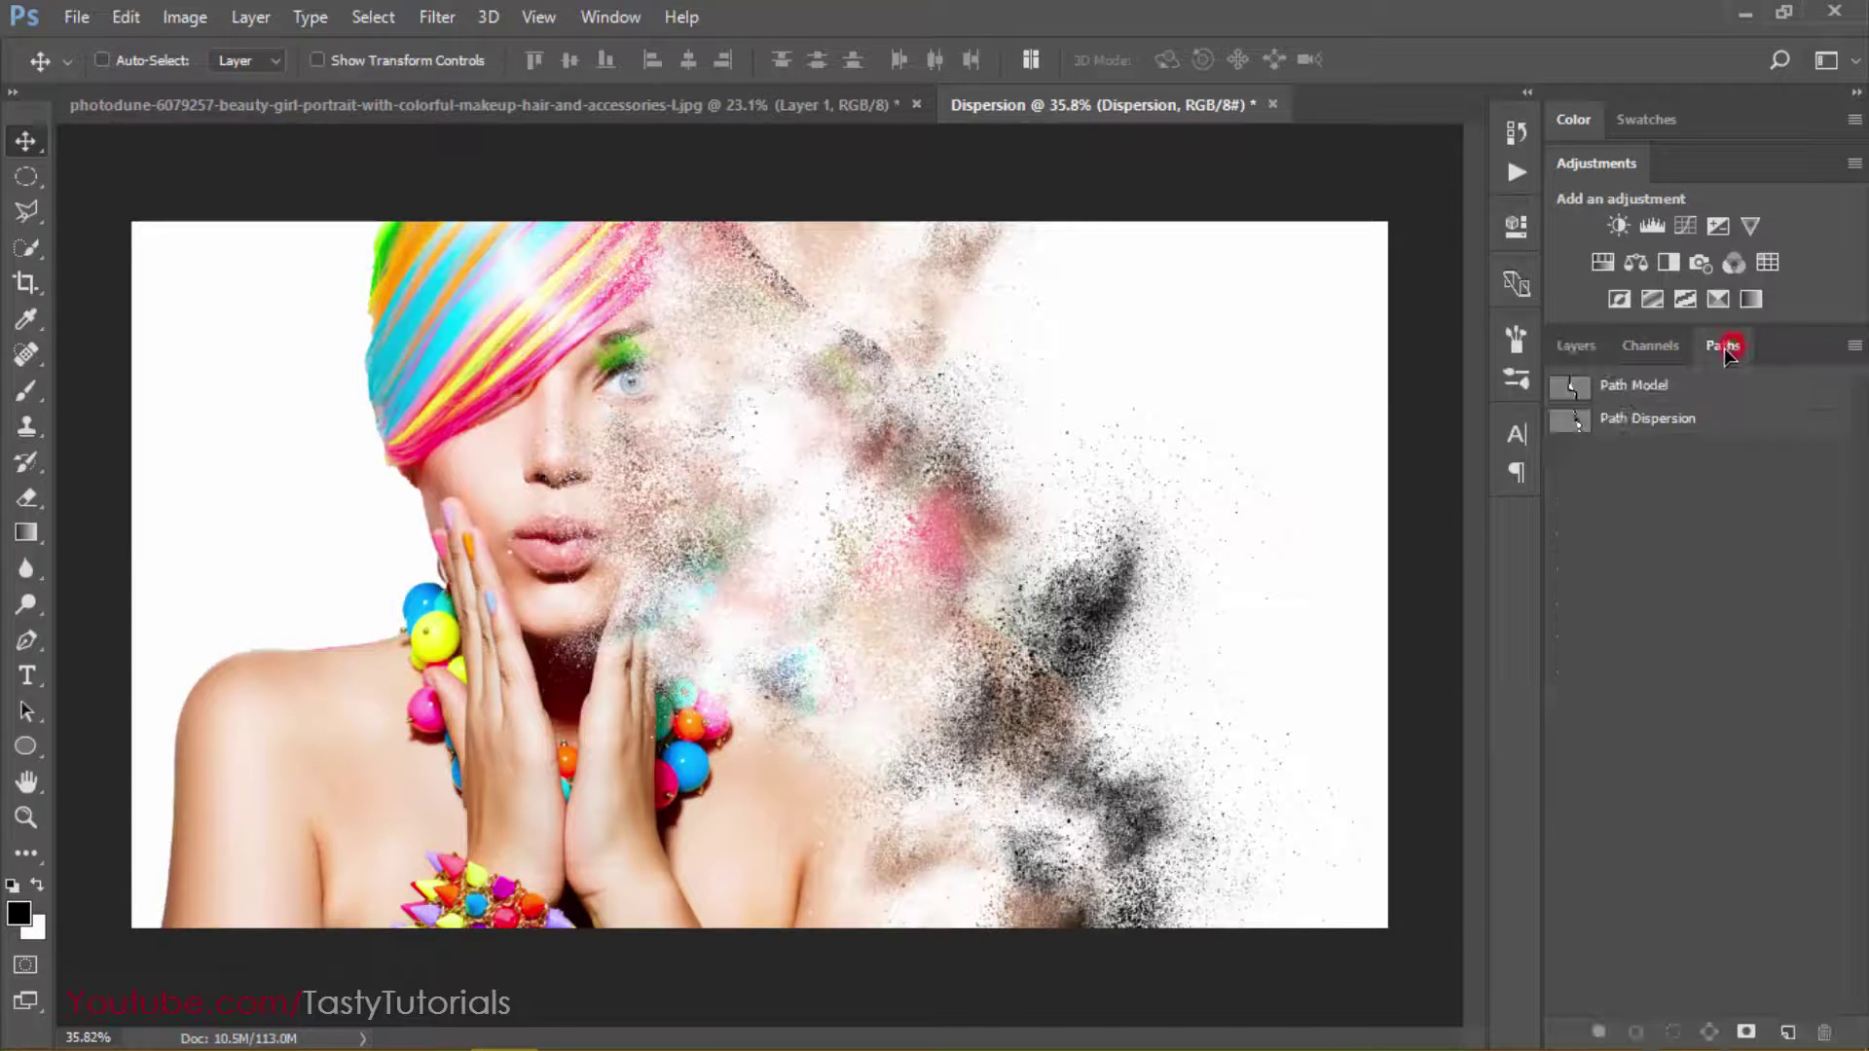
left_click(1667, 388)
left_click(1685, 546)
left_click(1574, 346)
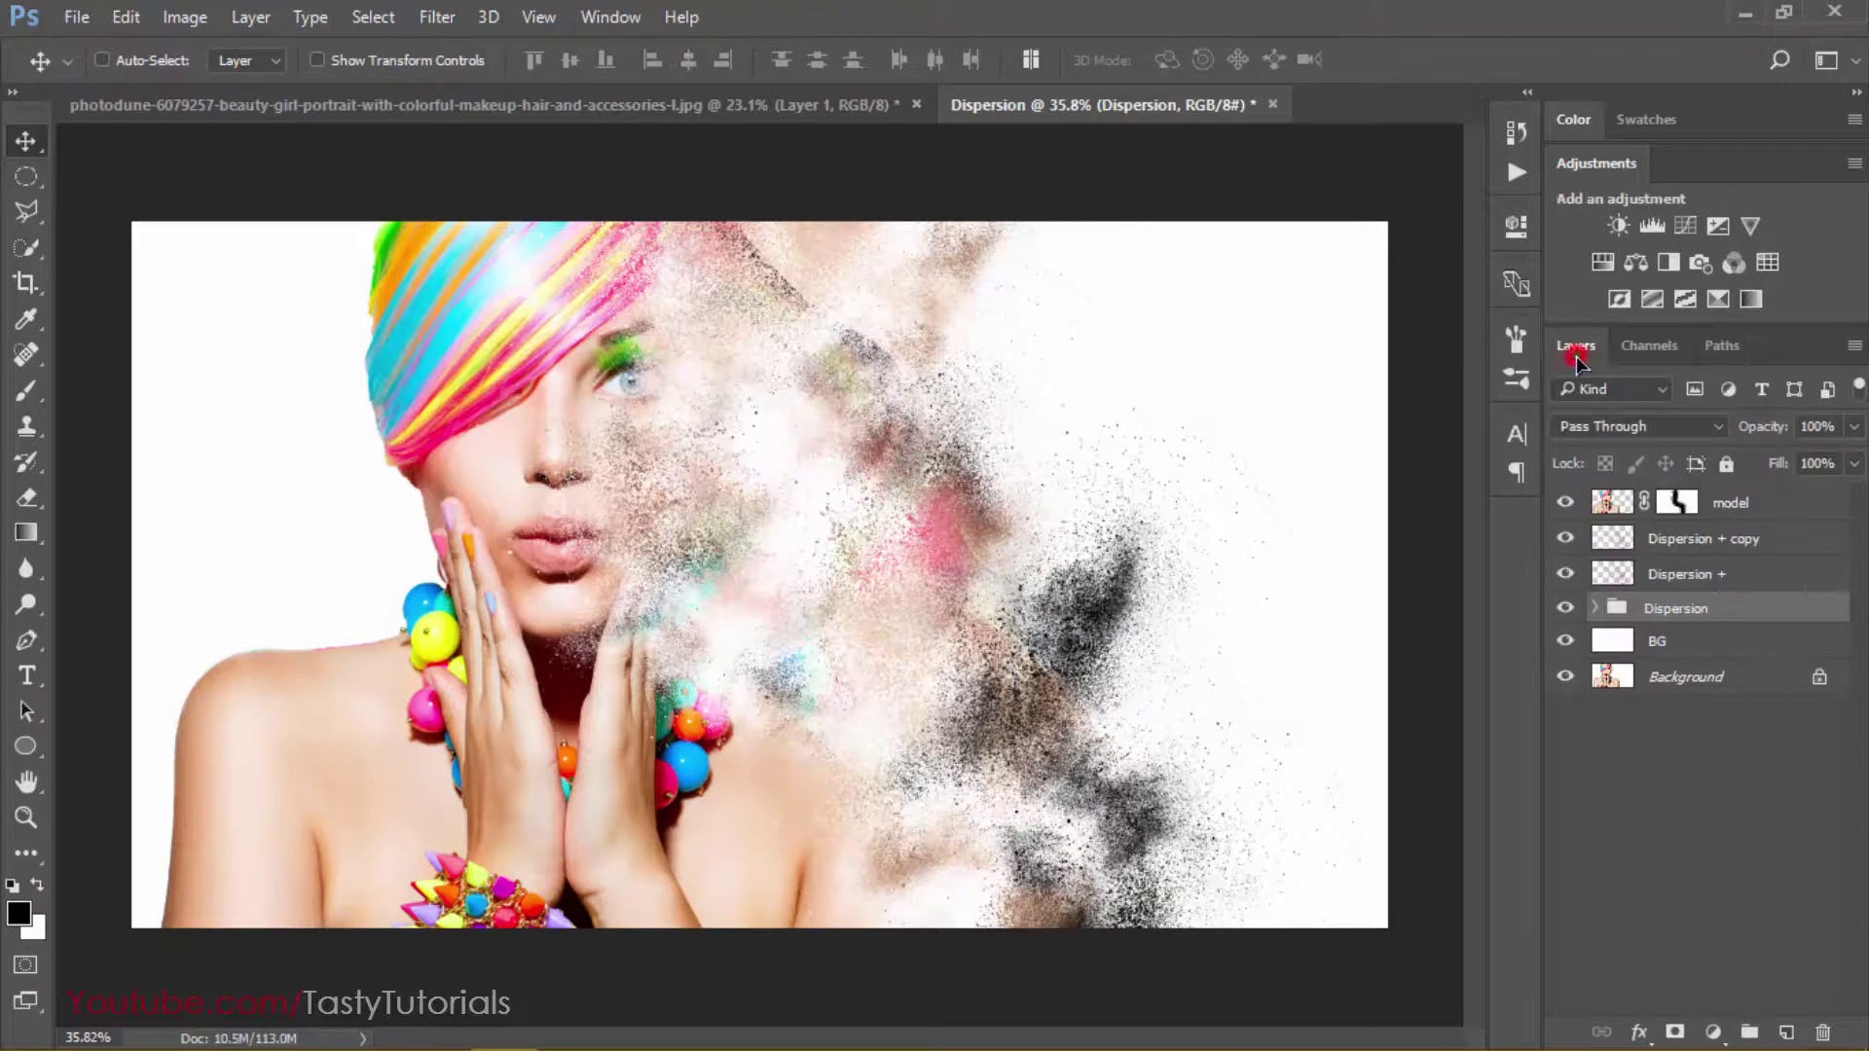